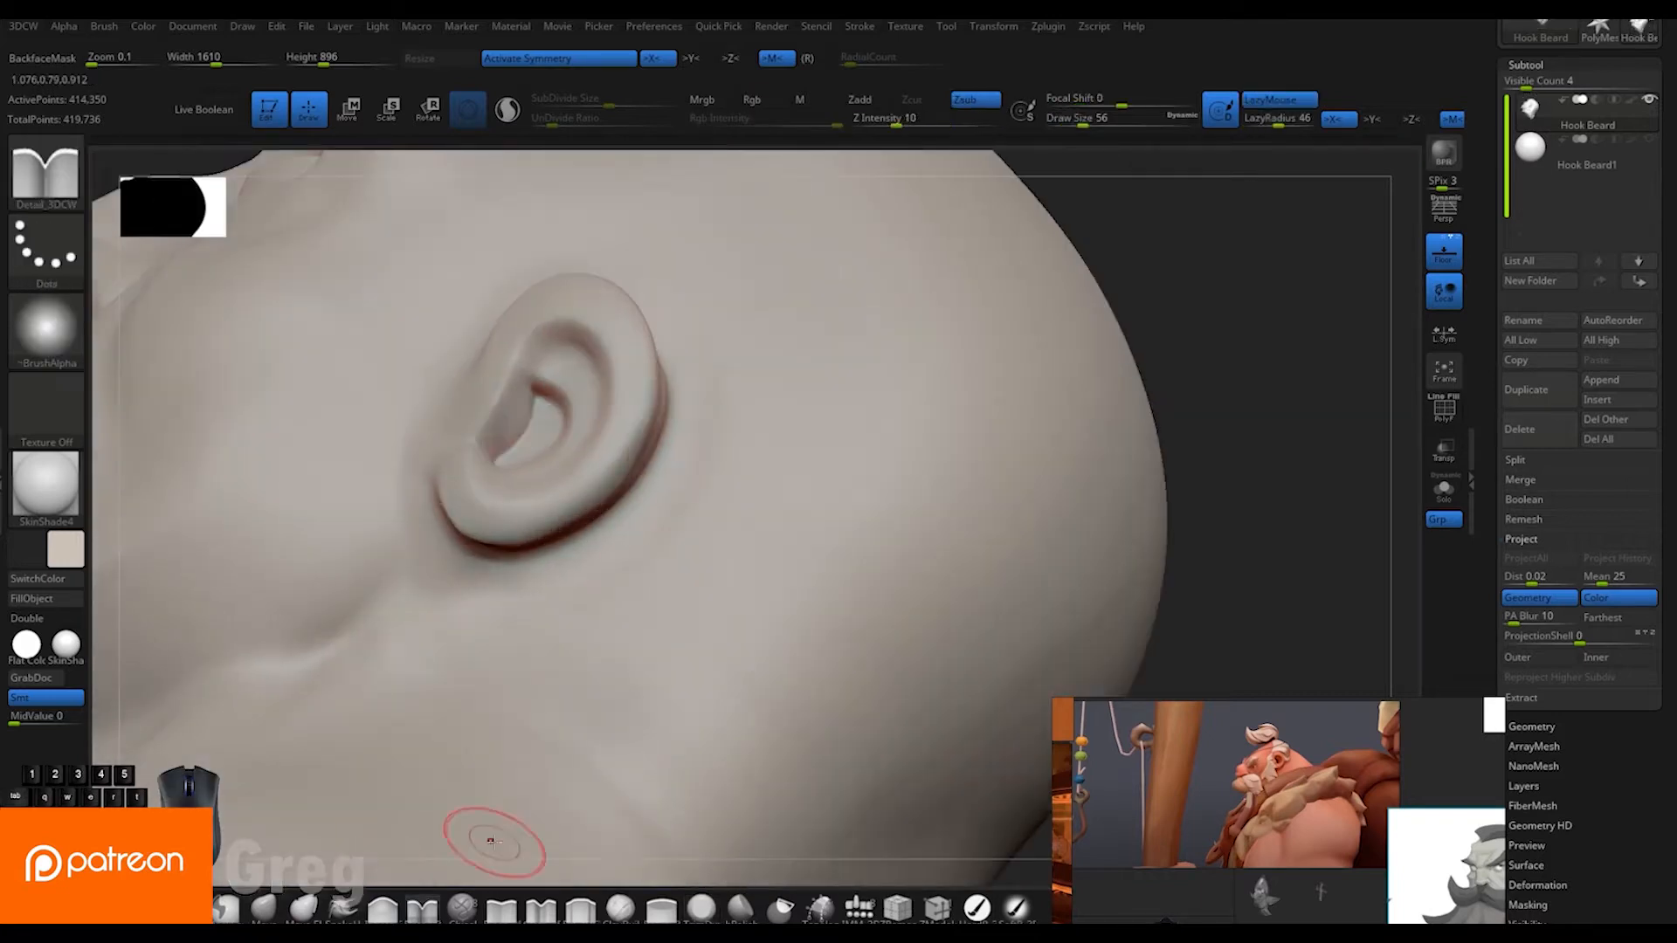
Refine the ear's rim and its blend into the head with the Detail and ClayBuildup brushes
left_click_drag(703, 437, 482, 426)
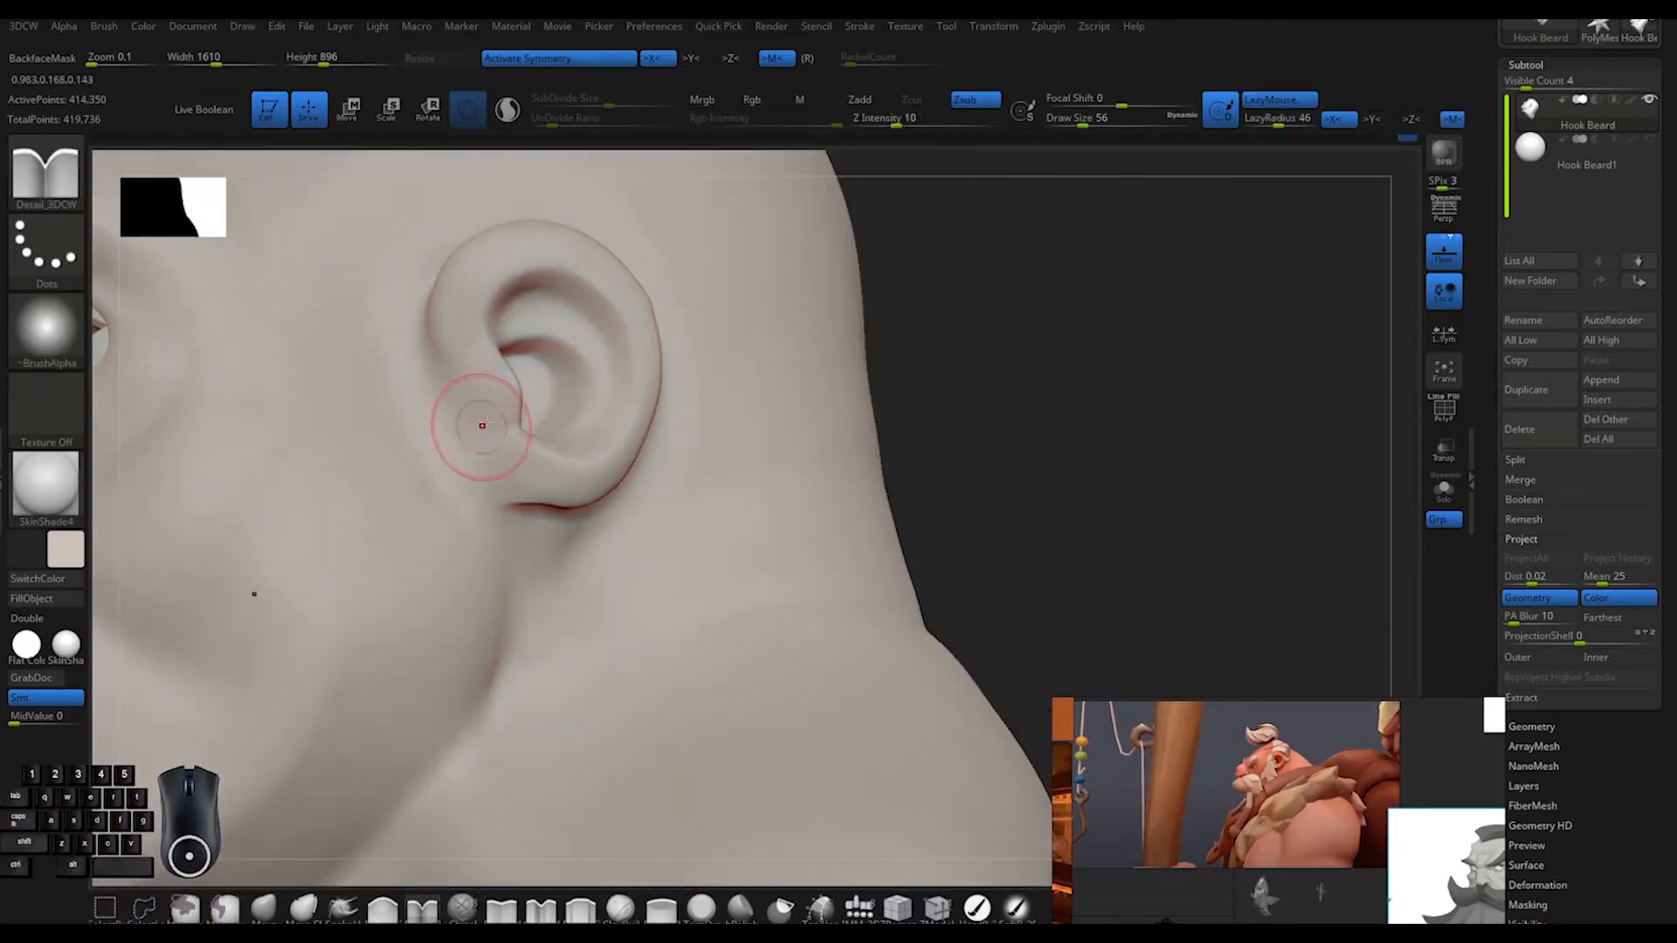
left_click_drag(982, 344, 442, 299)
mouse_move(661, 260)
left_mouse_down()
mouse_move(453, 299)
mouse_move(445, 419)
mouse_move(443, 332)
left_mouse_up()
key("b")
key("c")
key("b")
mouse_move(786, 332)
left_mouse_down()
mouse_move(876, 311)
mouse_move(749, 367)
mouse_move(825, 329)
mouse_move(596, 401)
mouse_move(1127, 394)
mouse_move(1092, 420)
left_mouse_up()
Mask the head except for the ears and shift them along the head's depth direction by about 0.01
left_click(380, 499, "ctrl")
left_click_drag(500, 611, 417, 617, "ctrl+alt")
left_click_drag(783, 475, 1292, 498)
left_click(1153, 490, "ctrl")
key("w")
left_click_drag(468, 524, 486, 524)
left_click_drag(917, 515, 421, 537)
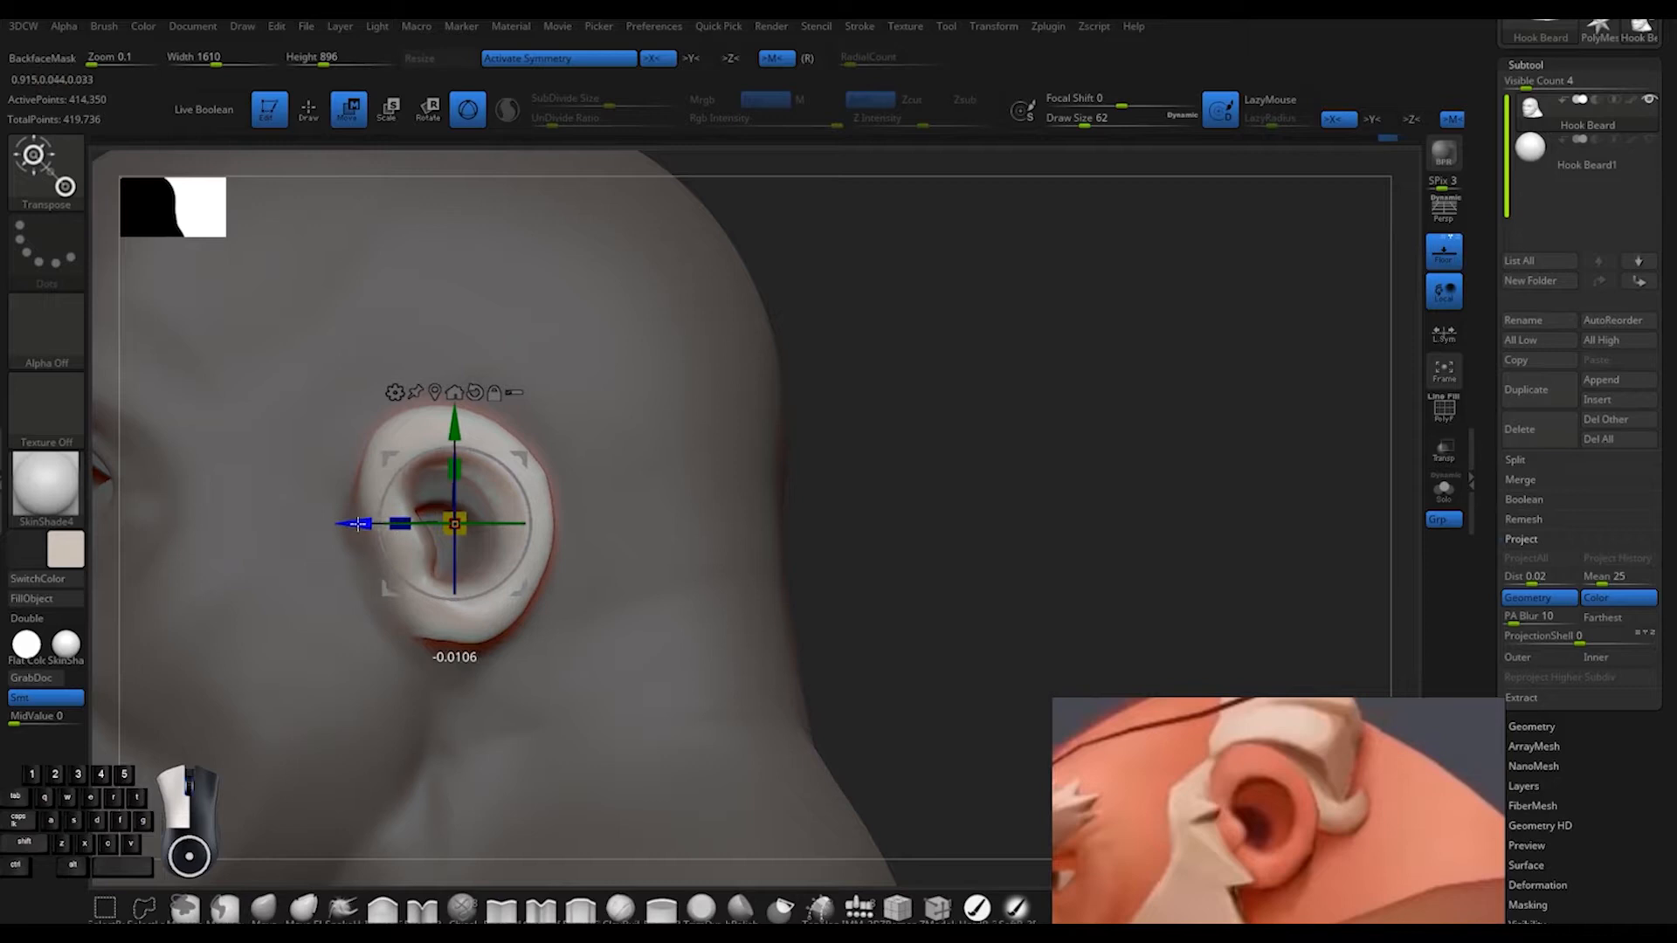
Inflate the unmasked ears with the Inflate deformation and check their thickness from the front and side
key("q")
key("space")
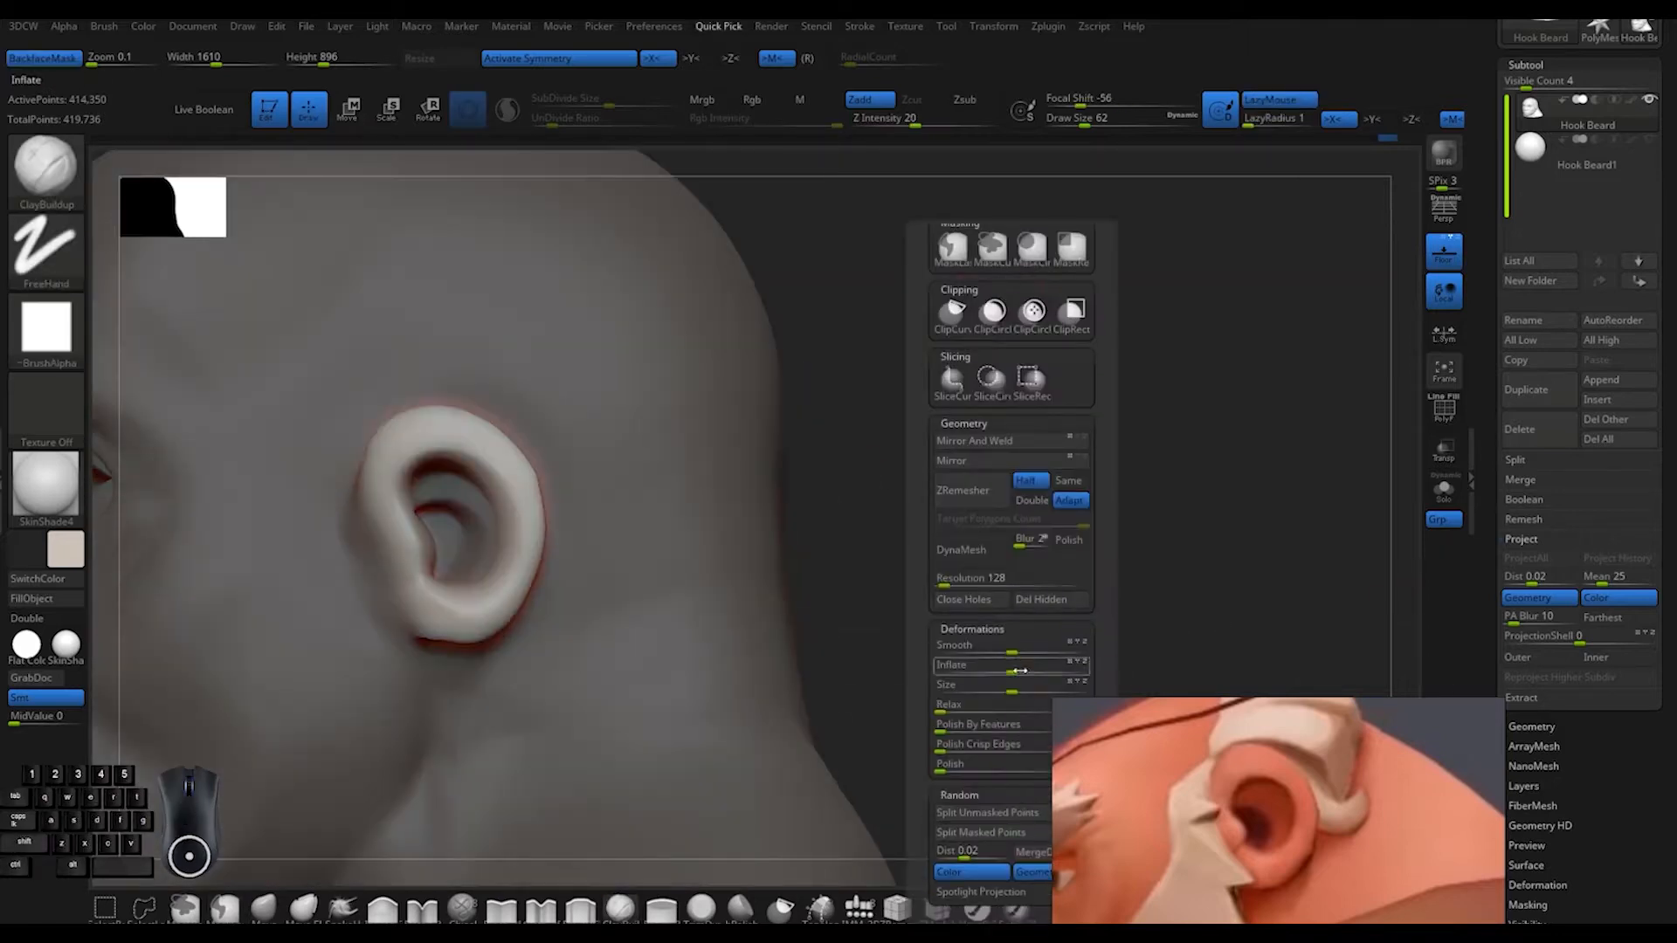
left_click_drag(1010, 669, 923, 456)
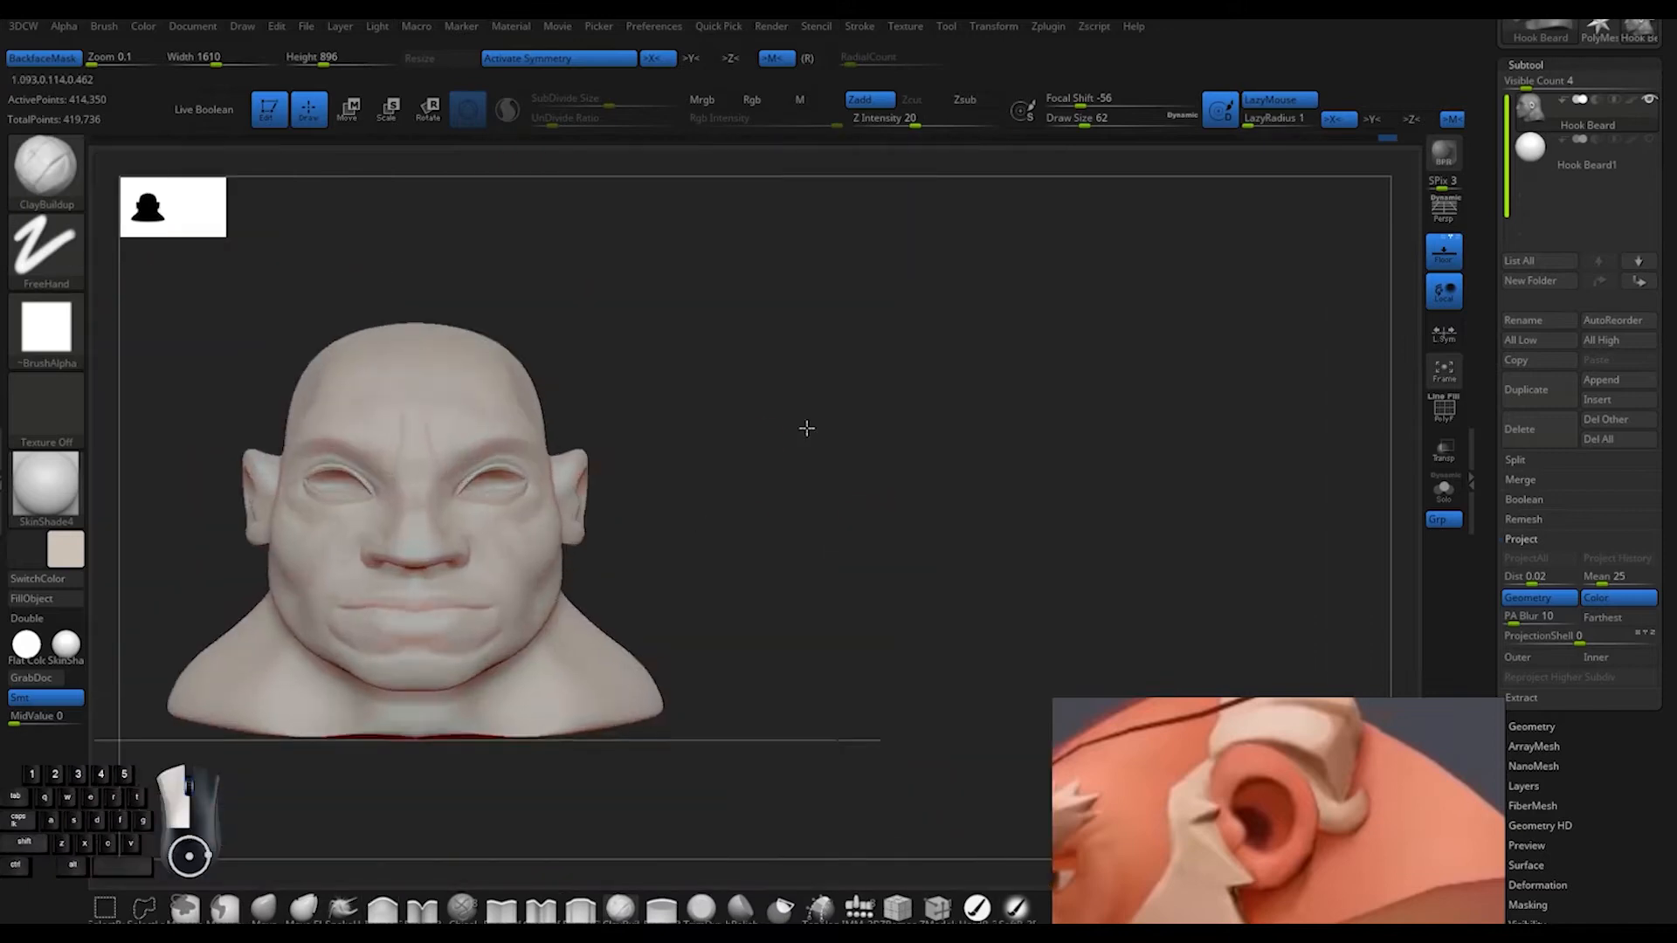
left_click_drag(842, 506, 694, 581)
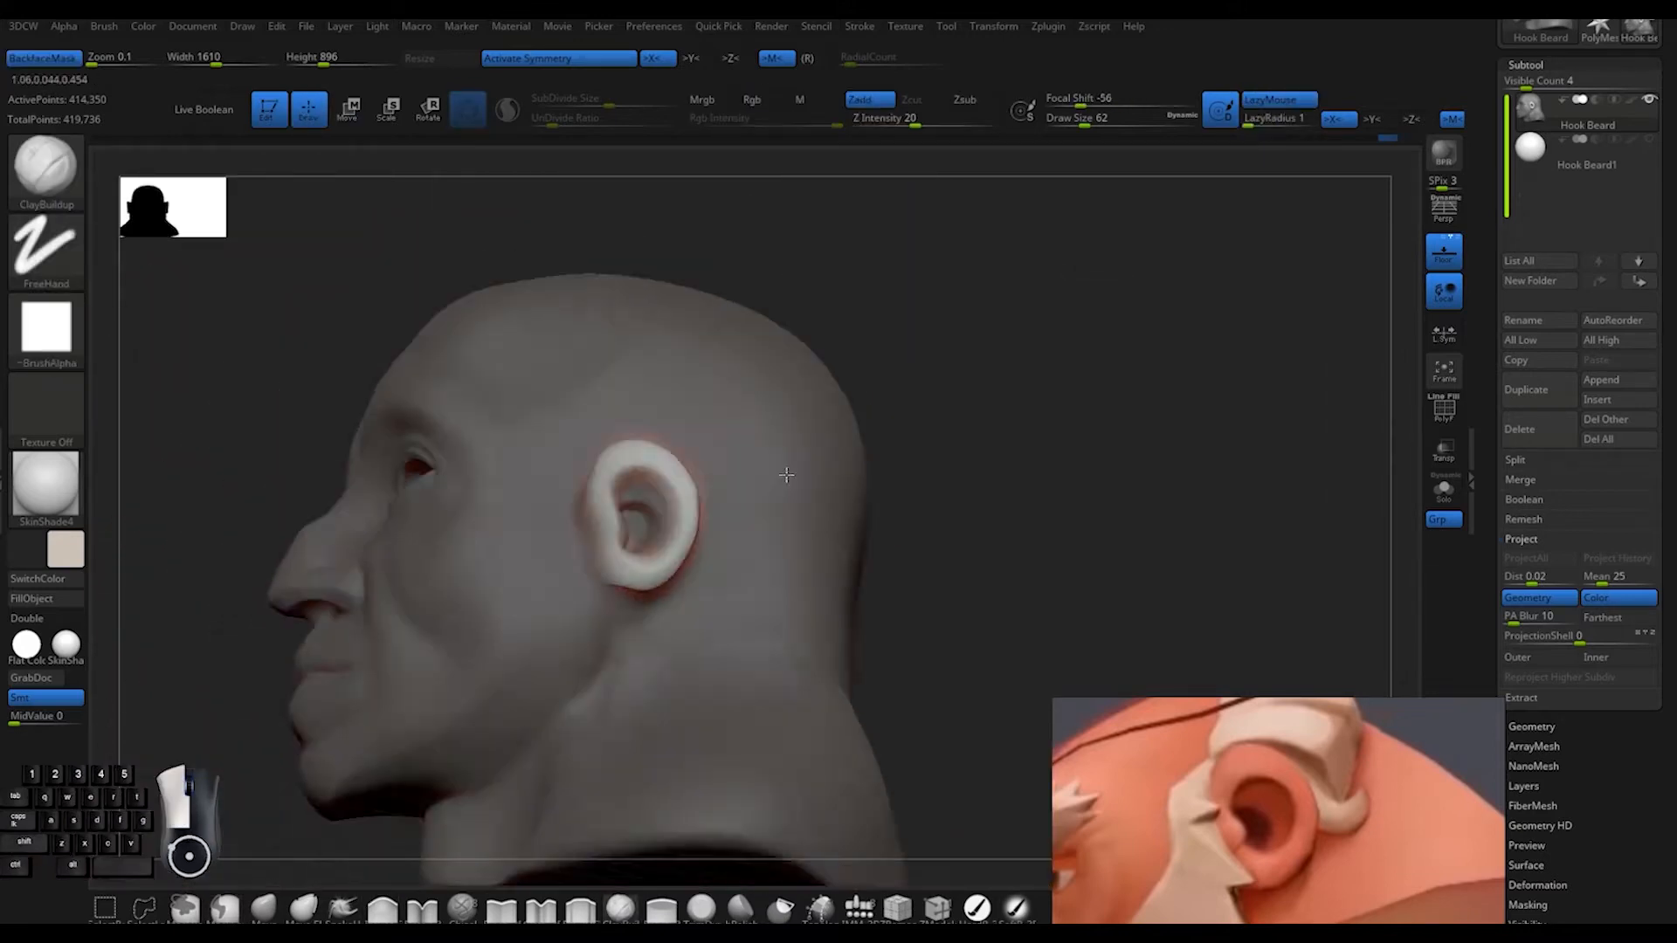
mouse_move(1031, 489)
left_mouse_down()
mouse_move(849, 562)
mouse_move(646, 550)
left_mouse_up()
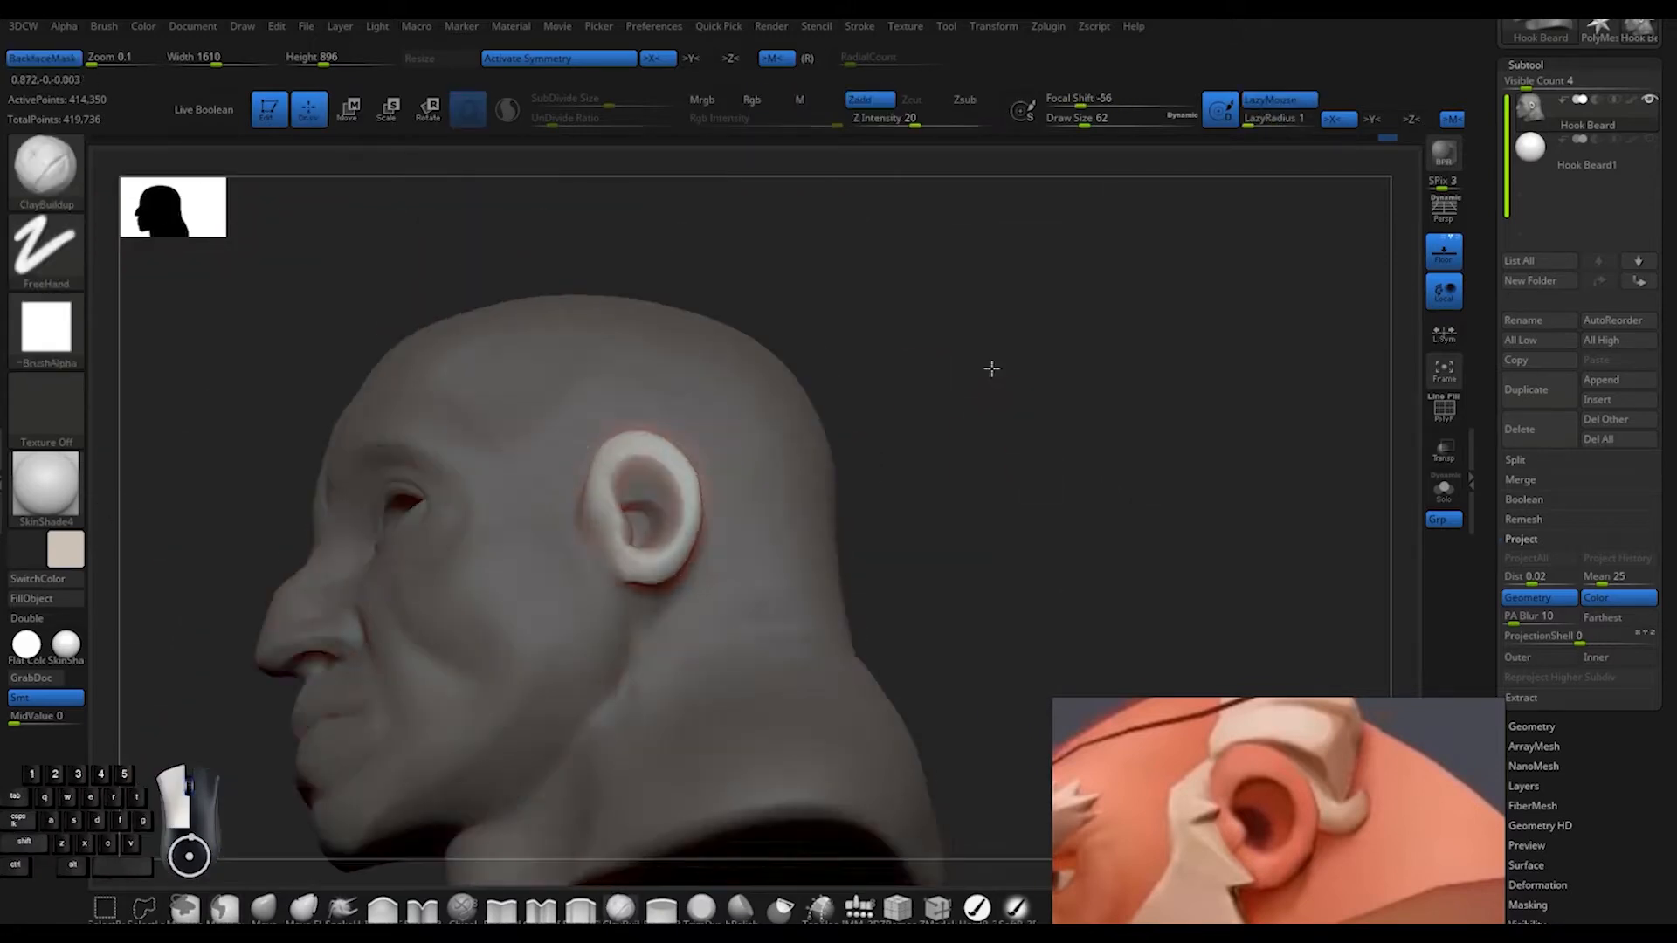
left_click_drag(992, 367, 850, 498)
Choose the IMM Primitives insert-mesh brush
key("w")
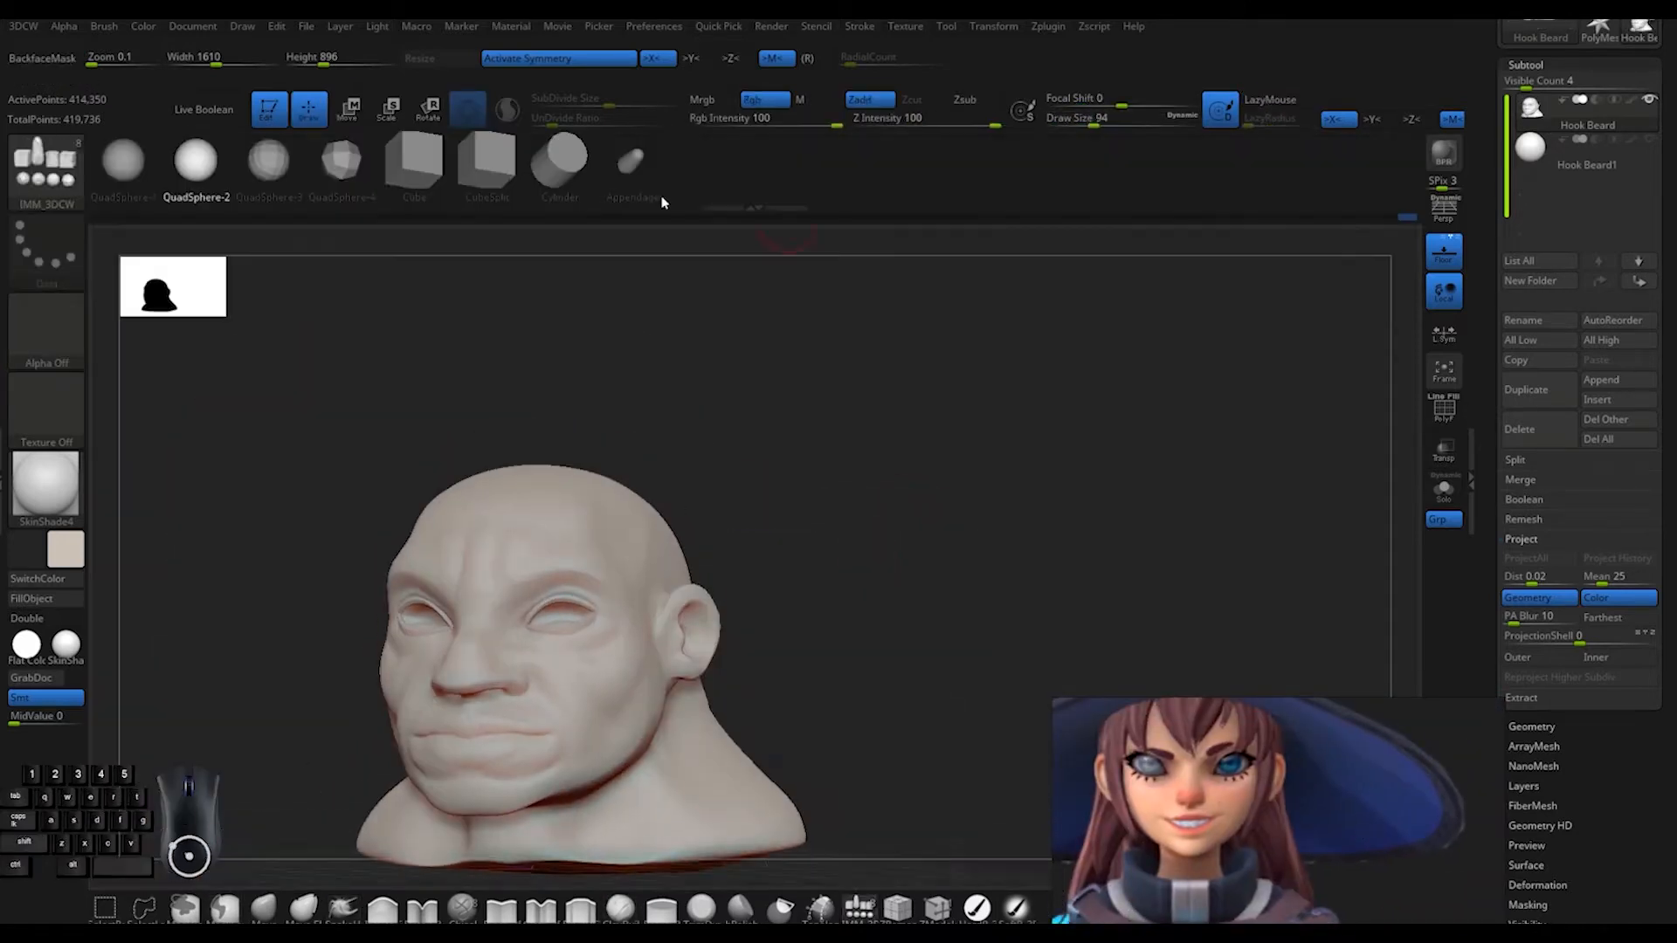
key("b")
key("i")
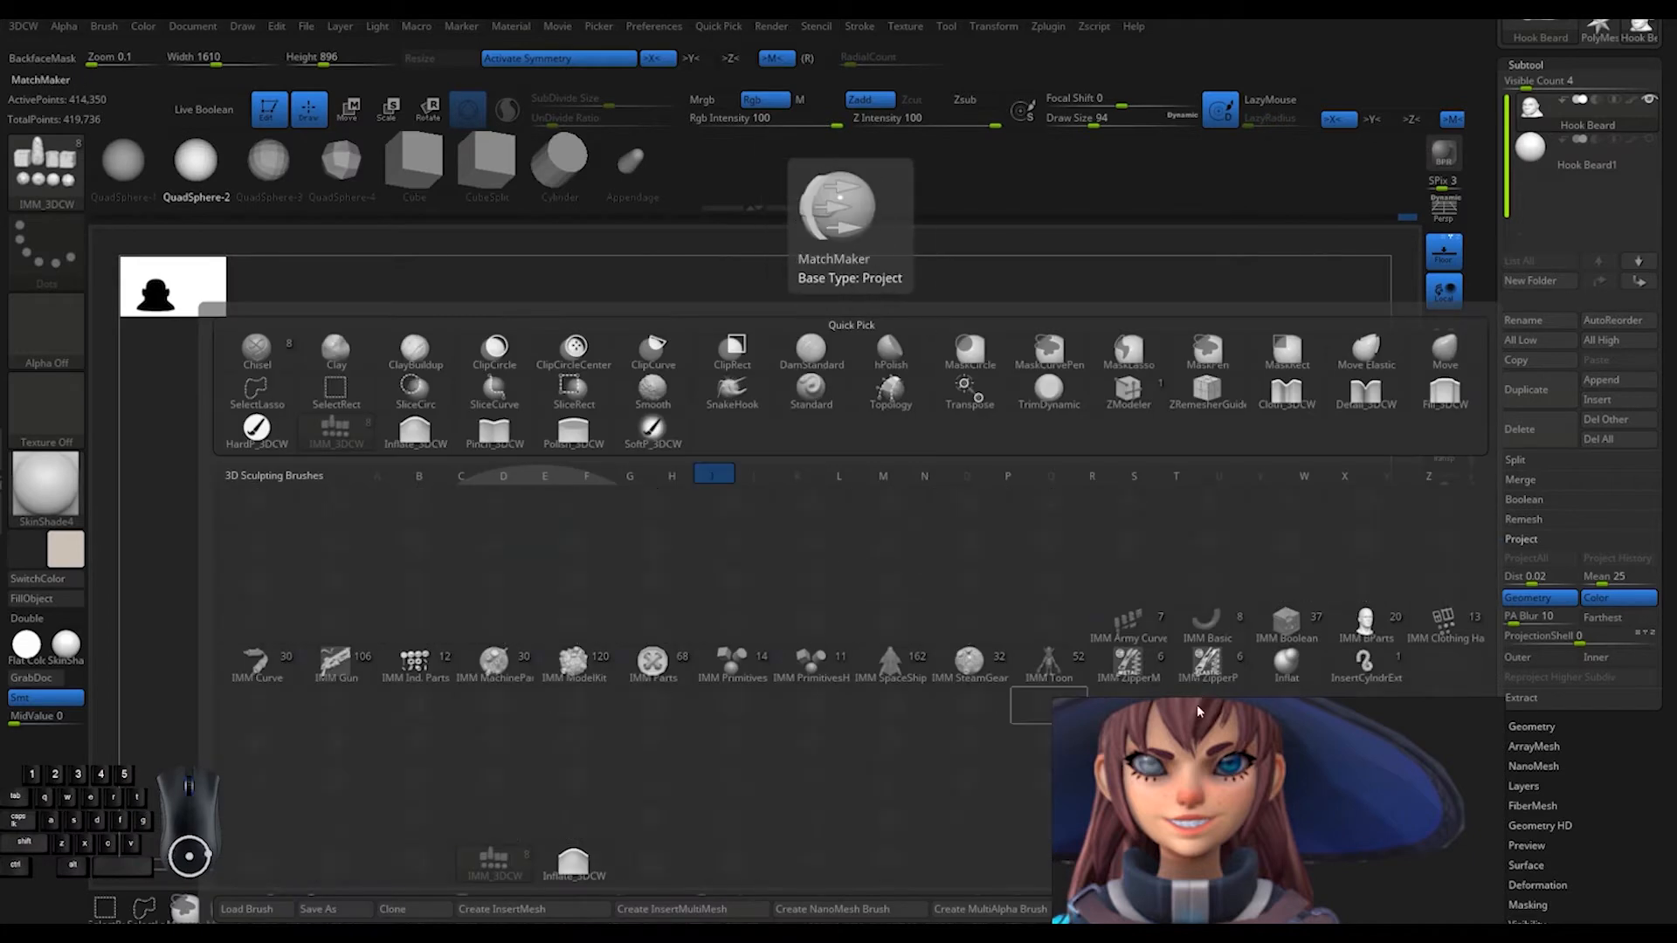
left_click(714, 675)
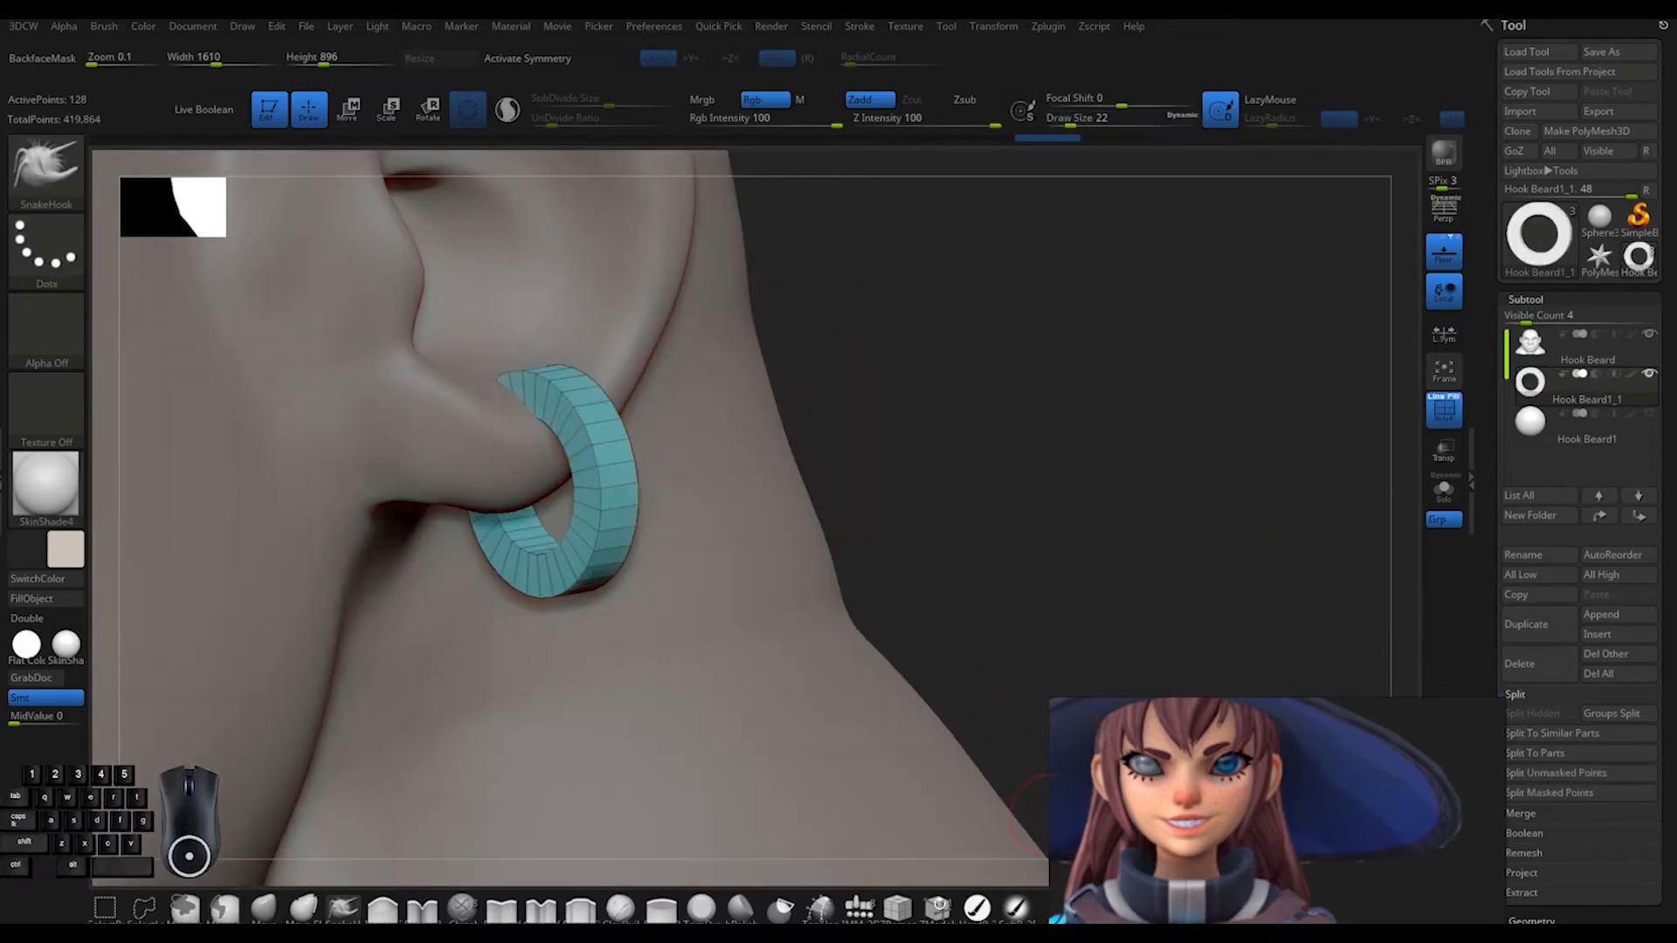
Remove a circular edge loop from the earring ring with the ZModeler brush
left_click(939, 906)
left_click(587, 475, "alt")
right_click_drag(587, 475, 639, 493)
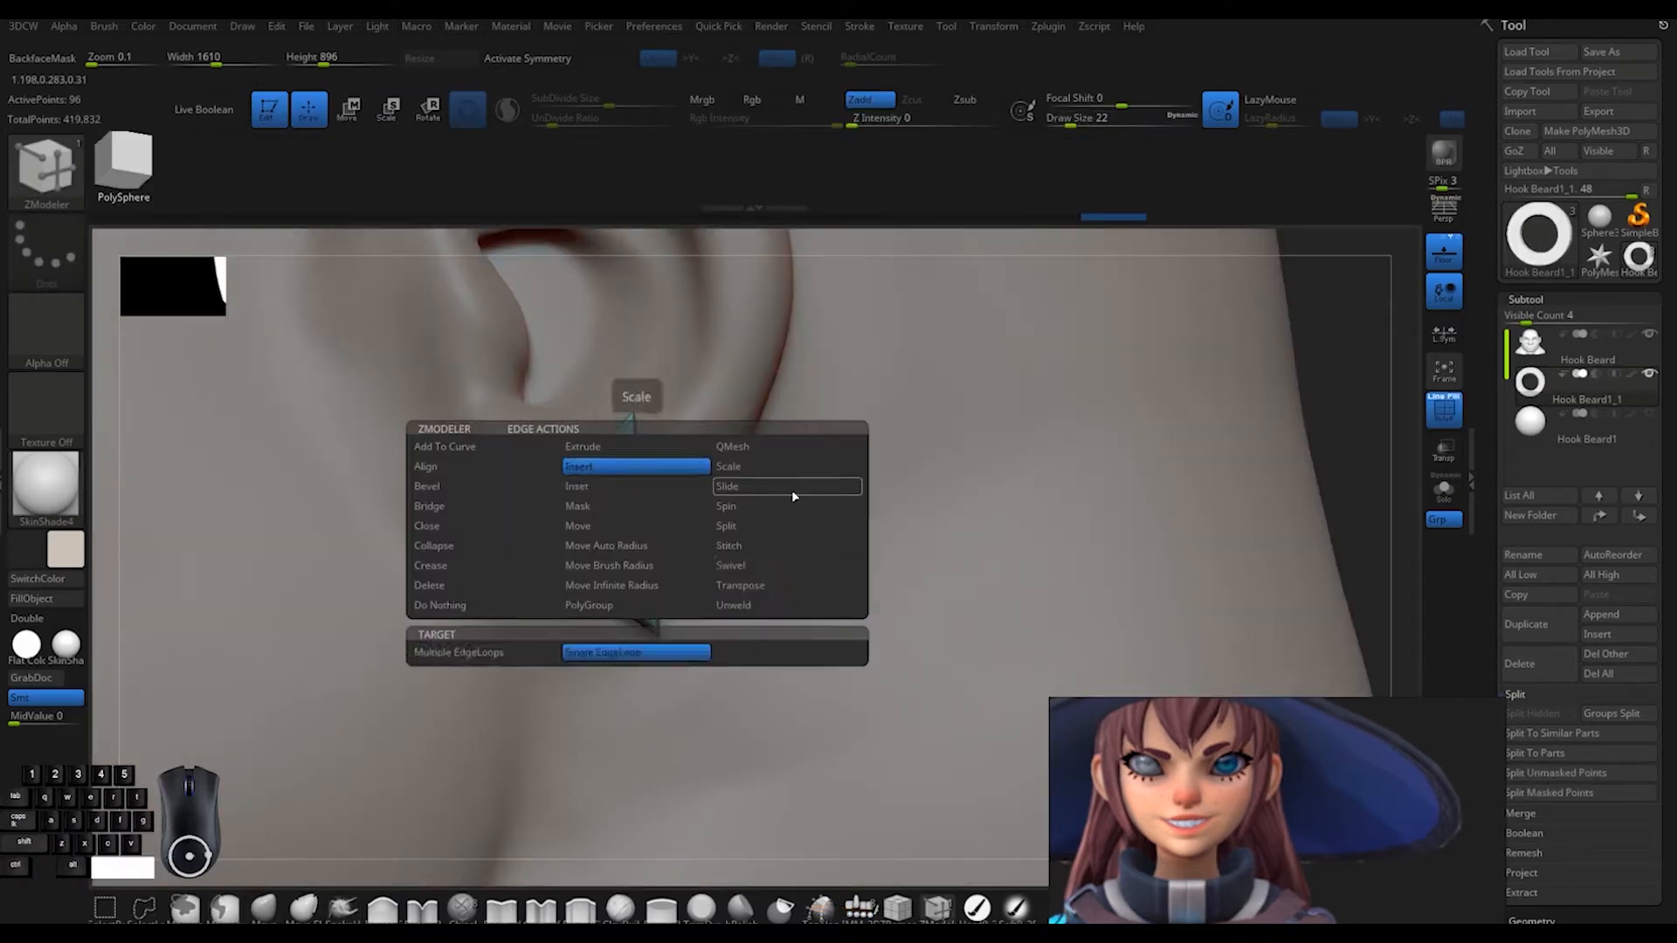
right_click_drag(1196, 398, 1056, 449)
Shrink and rotate the earring and shift it sideways on the earlobe by about 0.02
key("w")
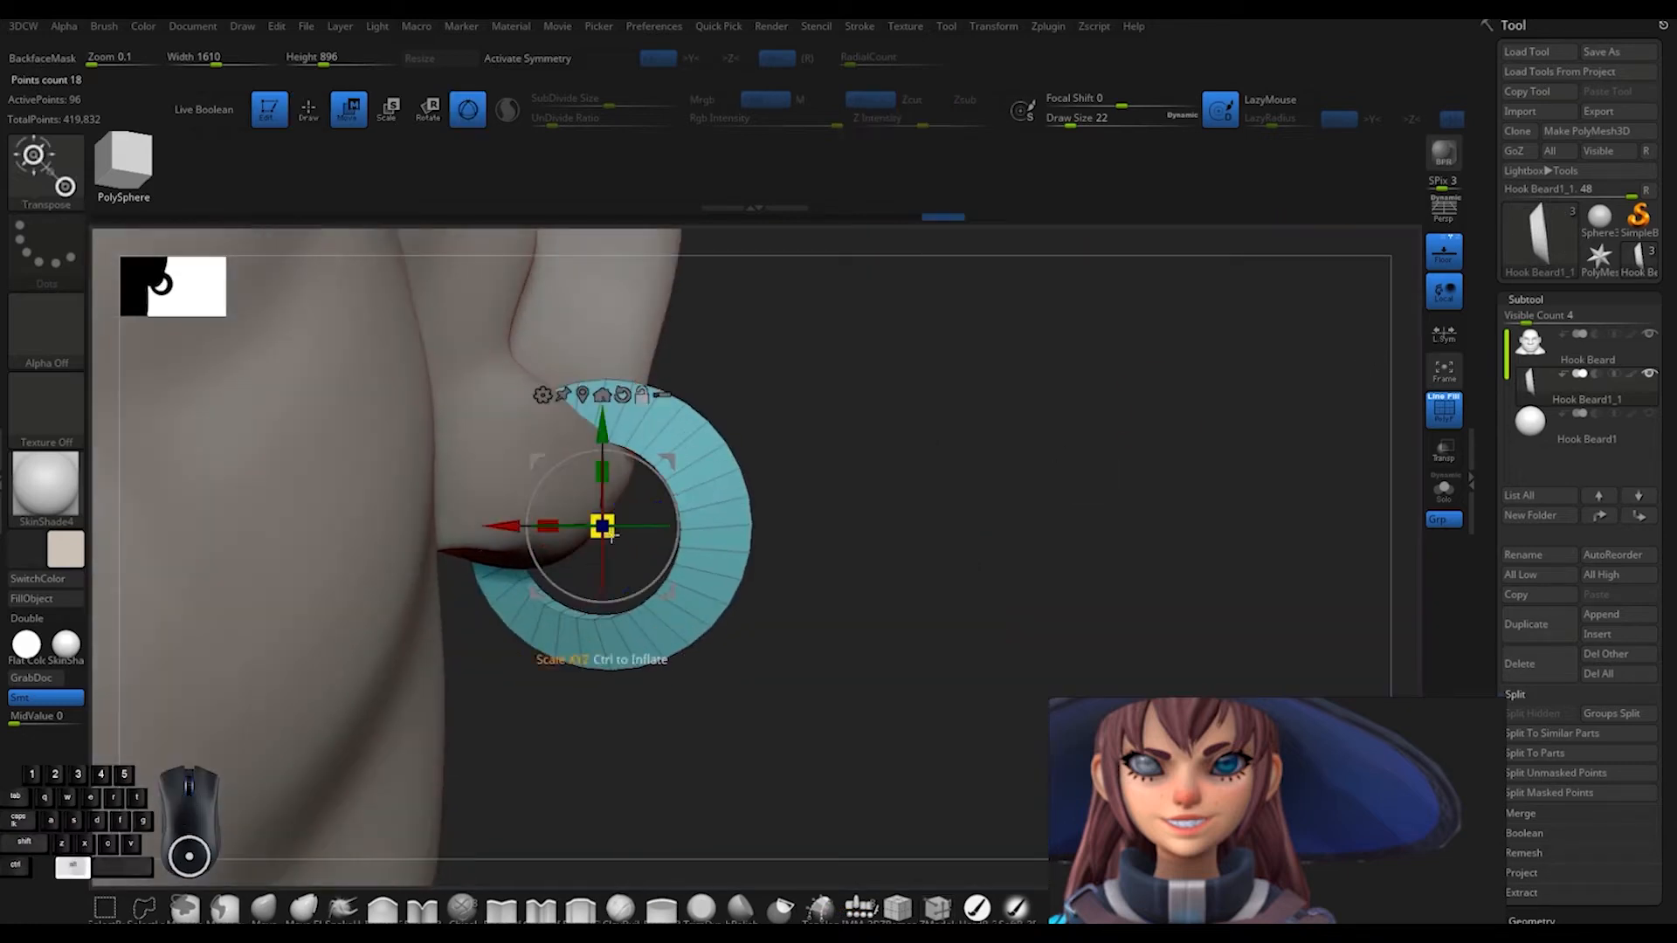
left_click(744, 481)
left_click_drag(603, 526, 642, 541)
mouse_move(642, 541)
right_mouse_down()
mouse_move(764, 513)
mouse_move(642, 540)
right_mouse_up()
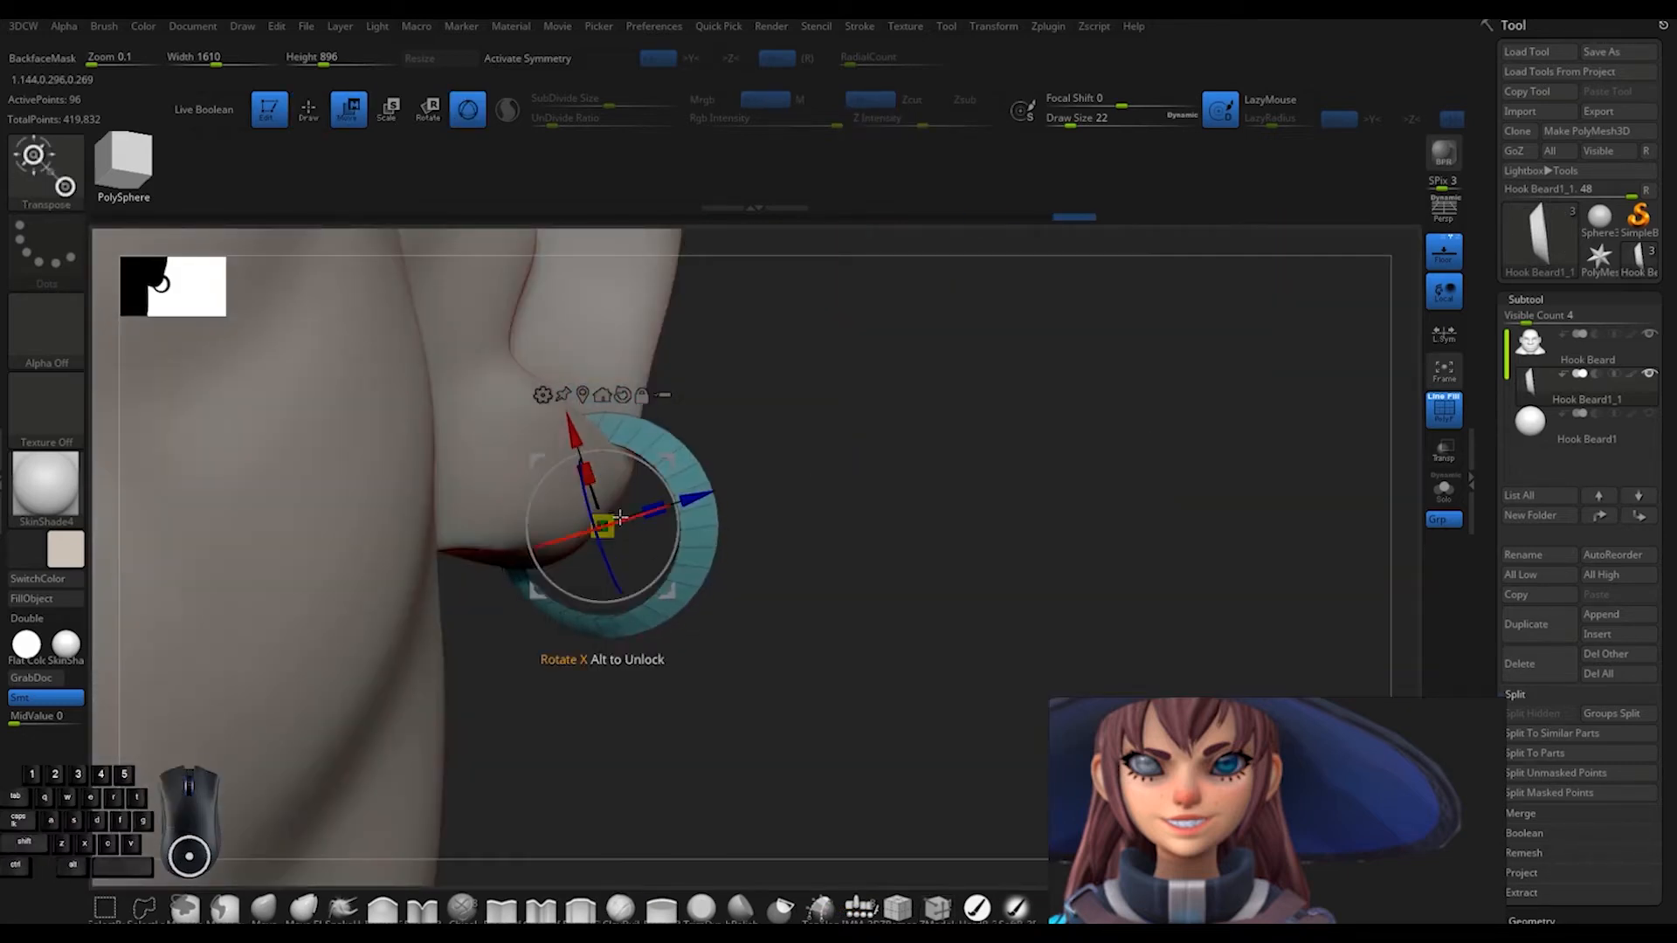
right_click_drag(720, 468, 1153, 431, "ctrl")
left_click_drag(700, 521, 675, 519)
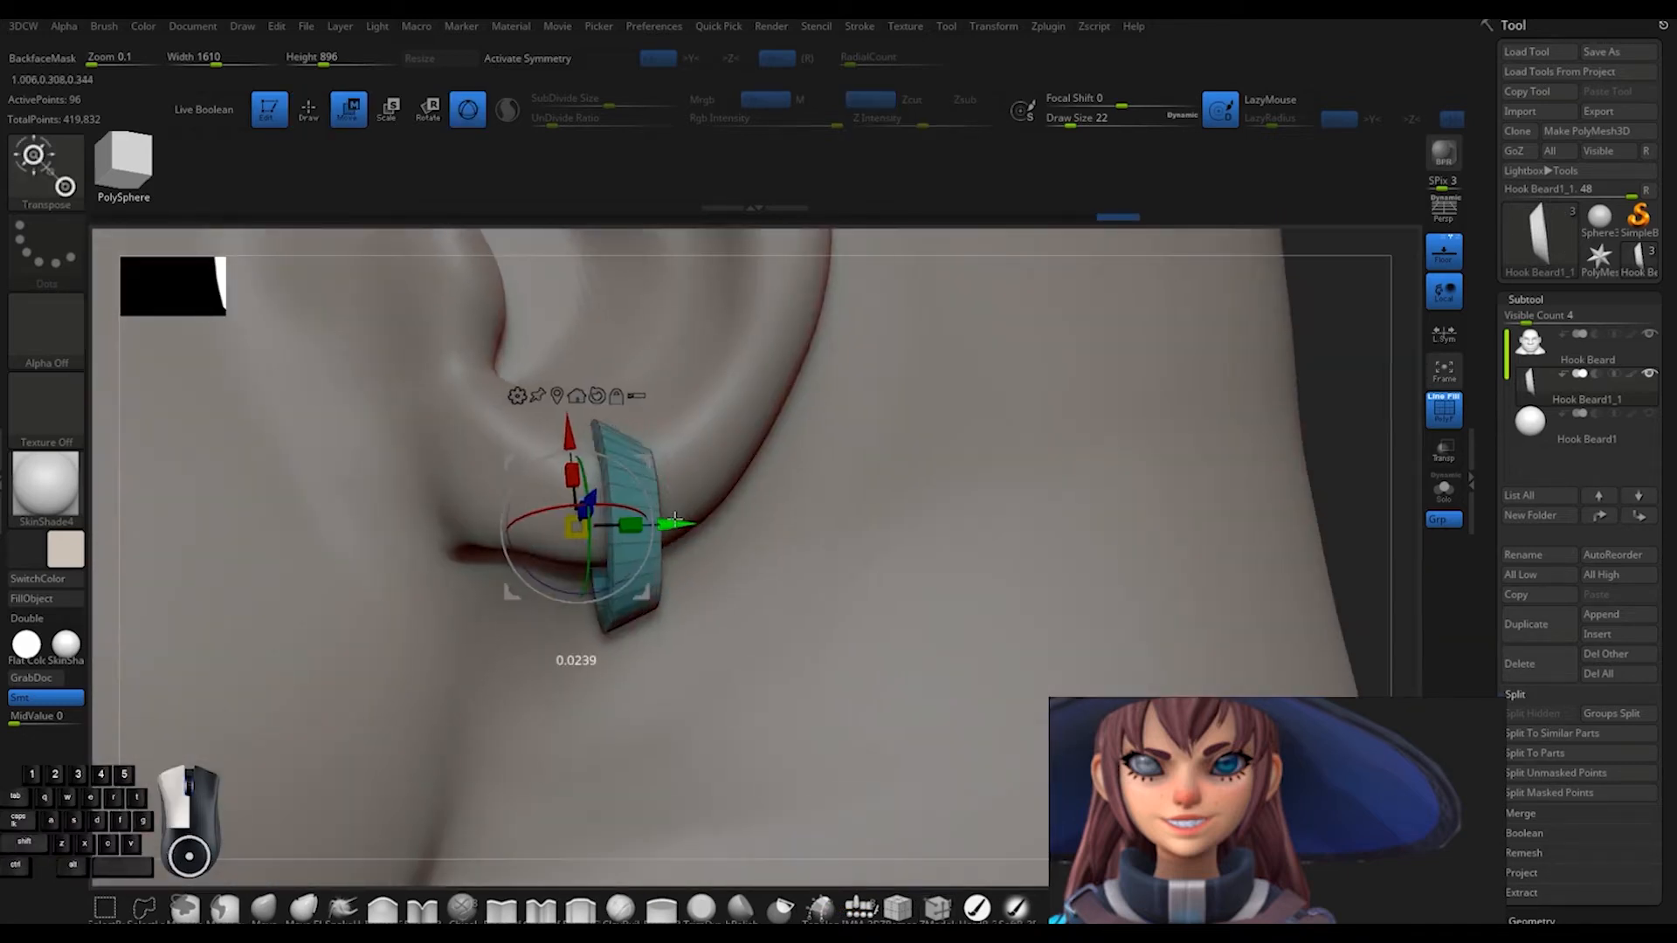
Adjust the earring's tilt and position so it passes through the earlobe
mouse_move(1348, 382)
right_mouse_down()
mouse_move(996, 393)
mouse_move(1093, 407)
mouse_move(940, 464)
mouse_move(1051, 467)
right_mouse_up()
key("q")
mouse_move(980, 400)
left_mouse_down("alt")
mouse_move(1067, 408)
mouse_move(674, 449)
mouse_move(925, 483)
mouse_move(1247, 435)
mouse_move(850, 494)
left_mouse_up("alt")
key("ctrl+z")
key("w")
left_click_drag(619, 508, 651, 534)
key("q")
right_click_drag(652, 533, 676, 483)
left_click_drag(652, 508, 649, 511)
key("q")
left_click_drag(1363, 411, 1048, 436)
key("w")
left_click_drag(616, 537, 618, 562)
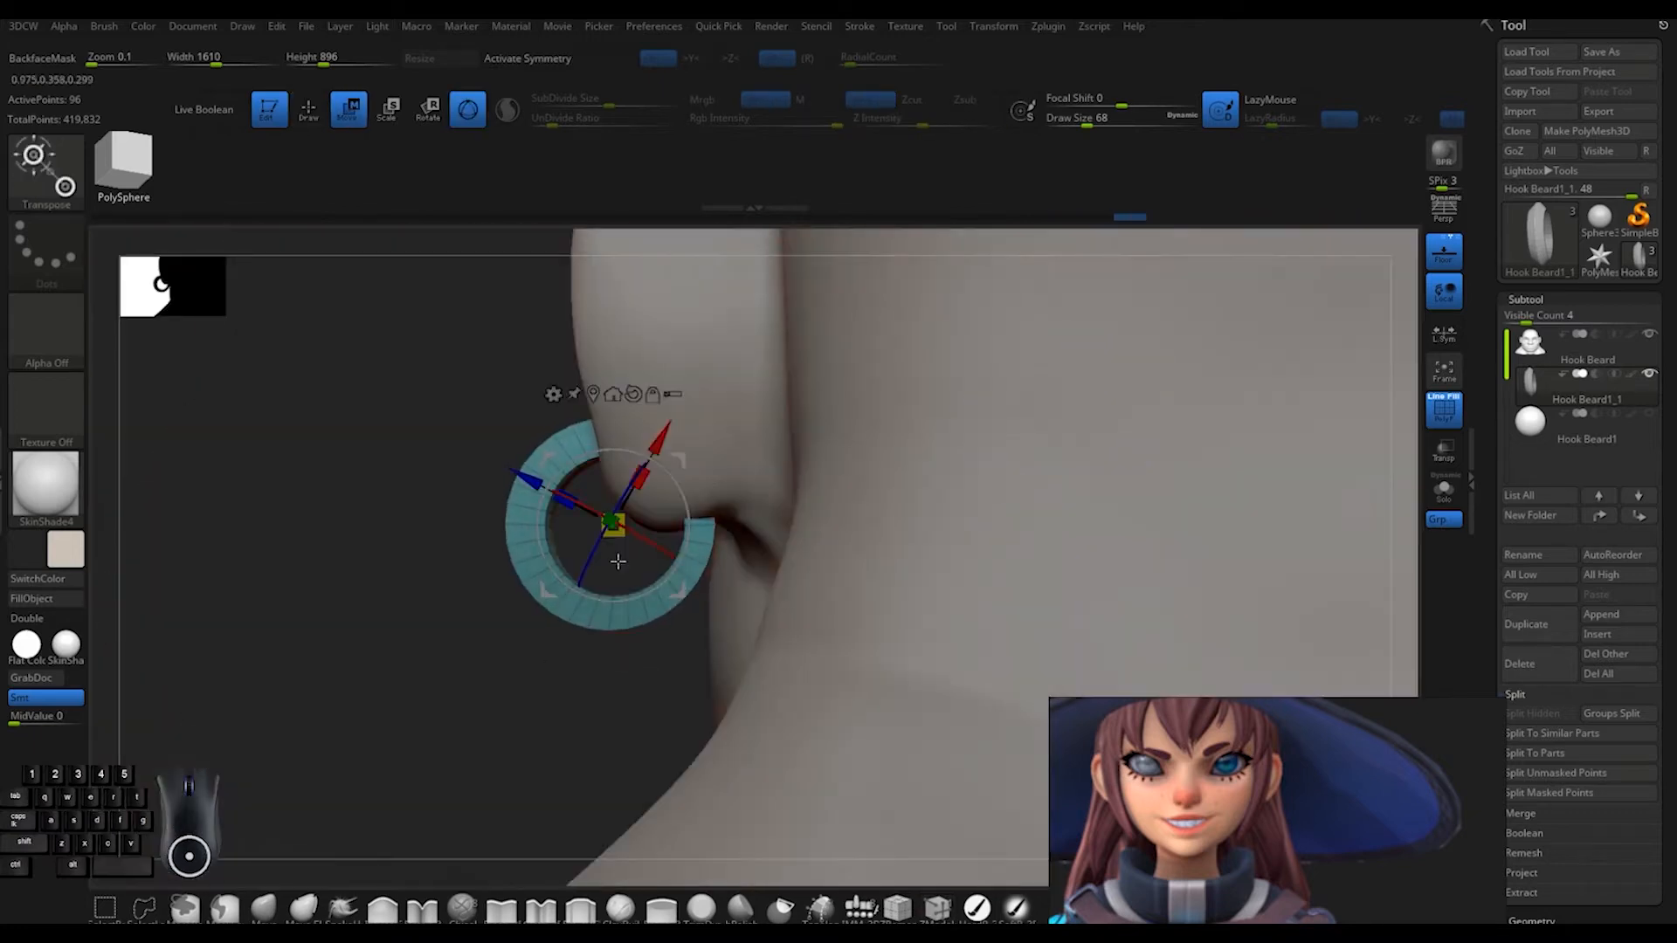
Fine-tune the earring's placement on the lobe while checking it from several angles
key("q")
left_click_drag(786, 559, 757, 468, "alt")
left_click_drag(1108, 522, 787, 524, "alt")
key("w")
left_click_drag(477, 584, 483, 588)
right_click_drag(483, 588, 480, 588)
left_click_drag(480, 588, 483, 591)
key("q")
mouse_move(786, 594)
left_mouse_down()
mouse_move(318, 601)
mouse_move(375, 593)
left_mouse_up()
Make the head the active subtool with the Detail brush and turn off the wireframe display
left_click(528, 506, "alt")
left_click(422, 908)
right_click_drag(541, 524, 603, 436)
key("shift+f")
right_click_drag(644, 349, 539, 576)
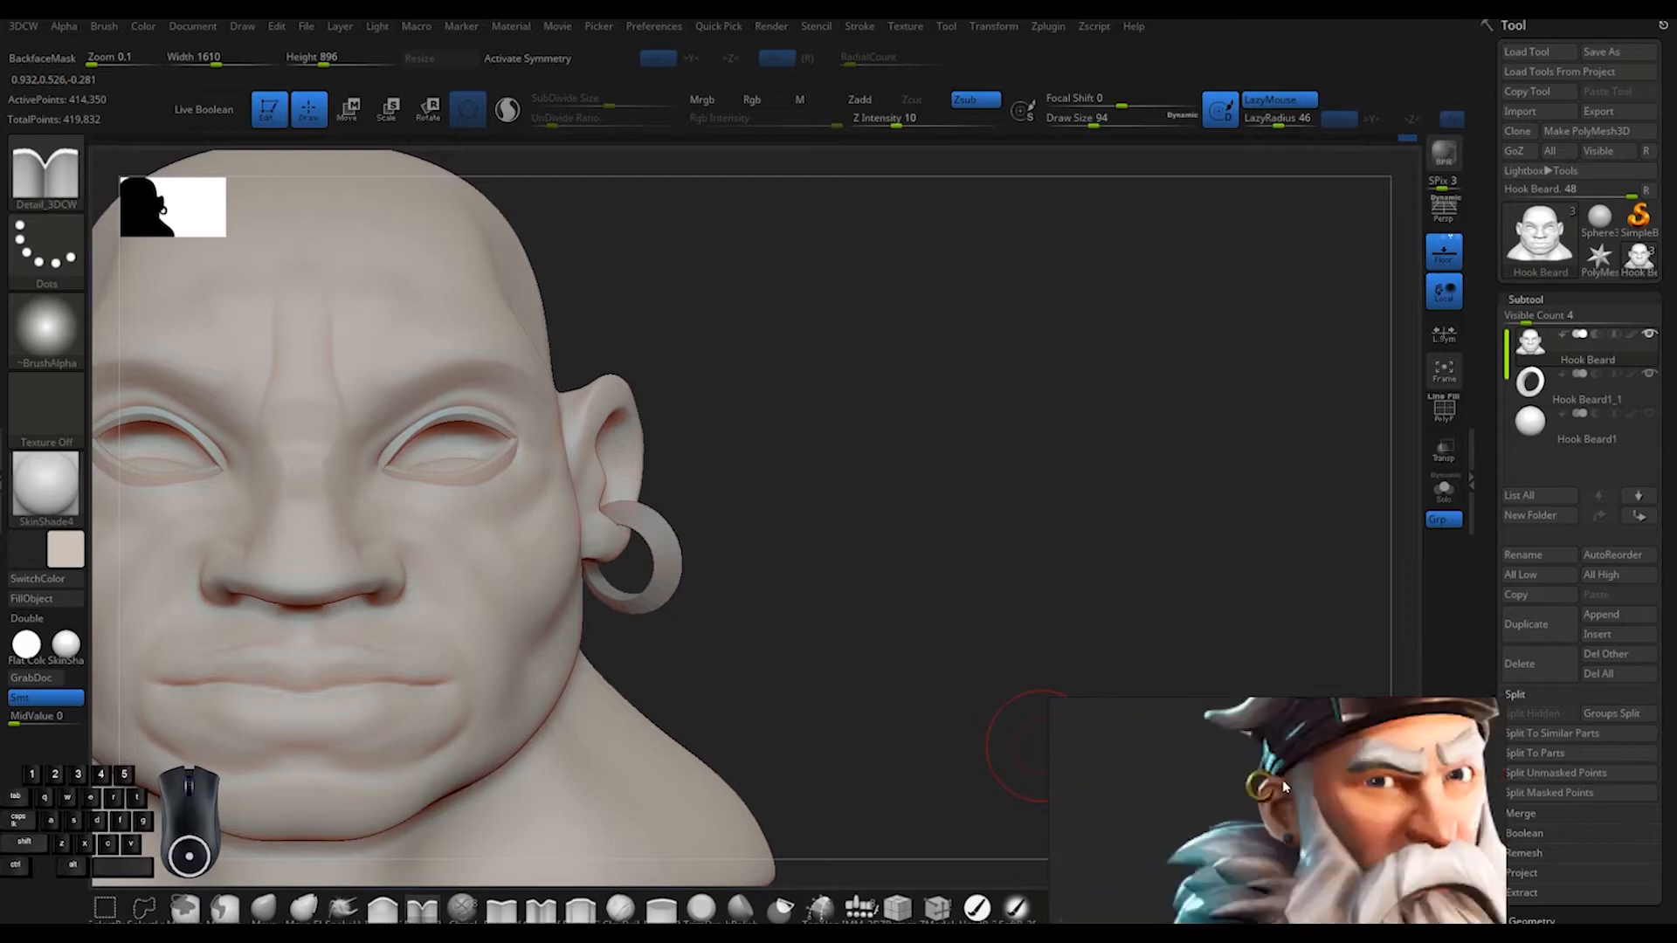
Switch to the SnakeHook brush on the head subtool and activate symmetry across X
scroll(1284, 787, "down", 10)
left_click_drag(874, 524, 1083, 559, "alt")
left_click_drag(1083, 559, 832, 532)
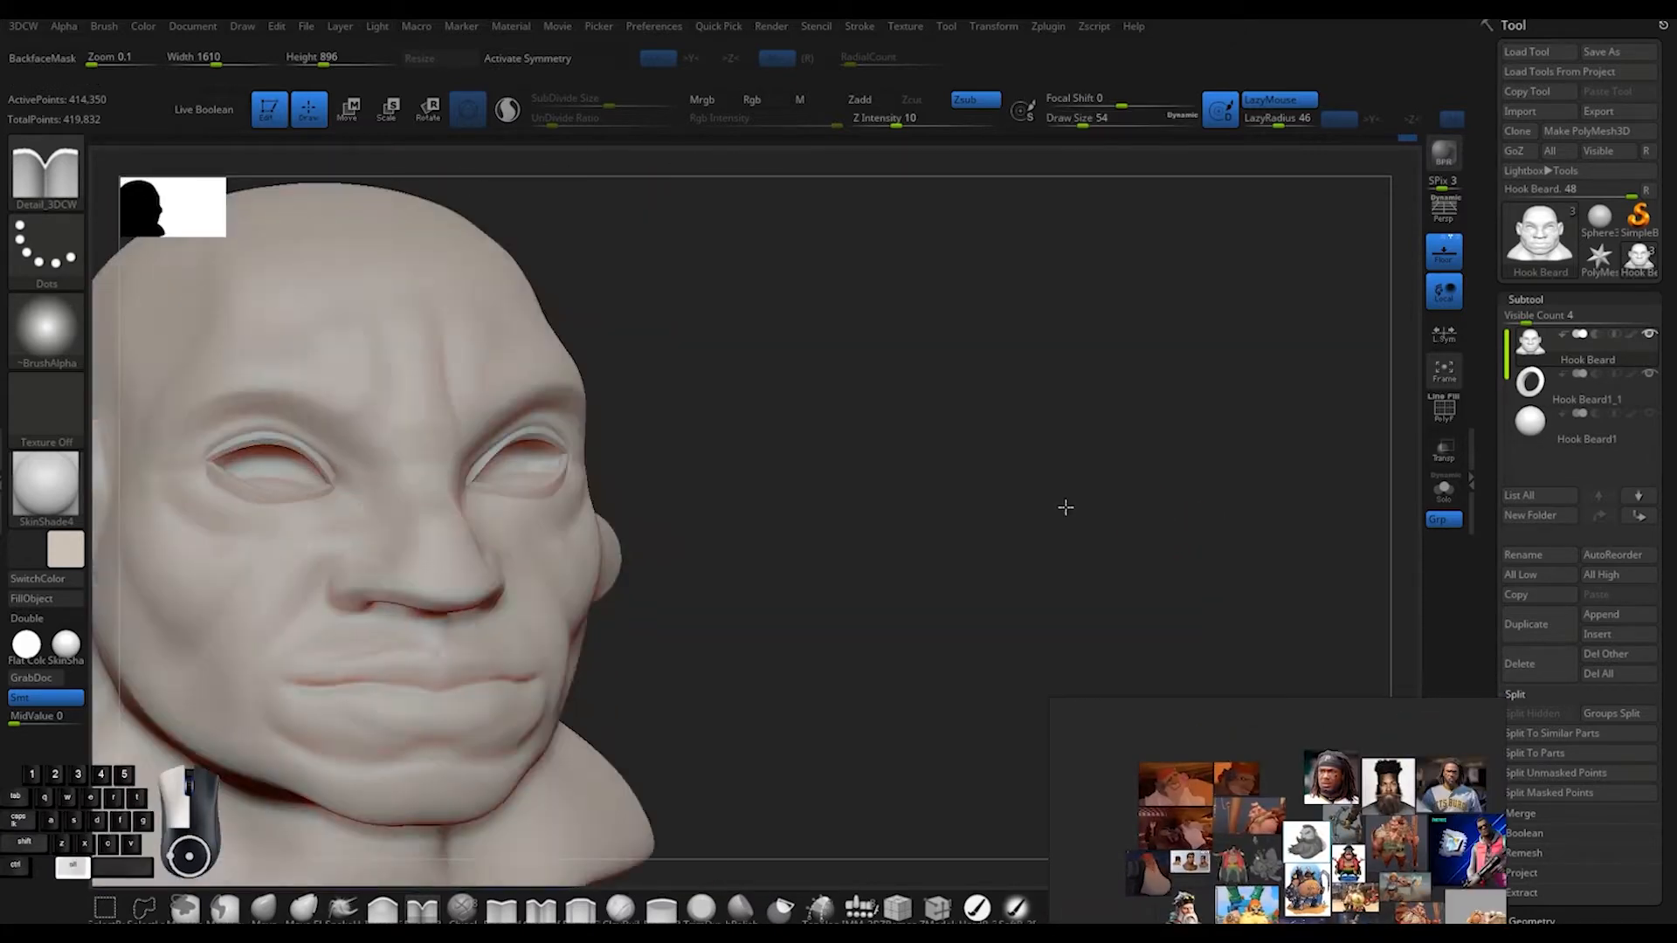
key("b")
key("s")
key("h")
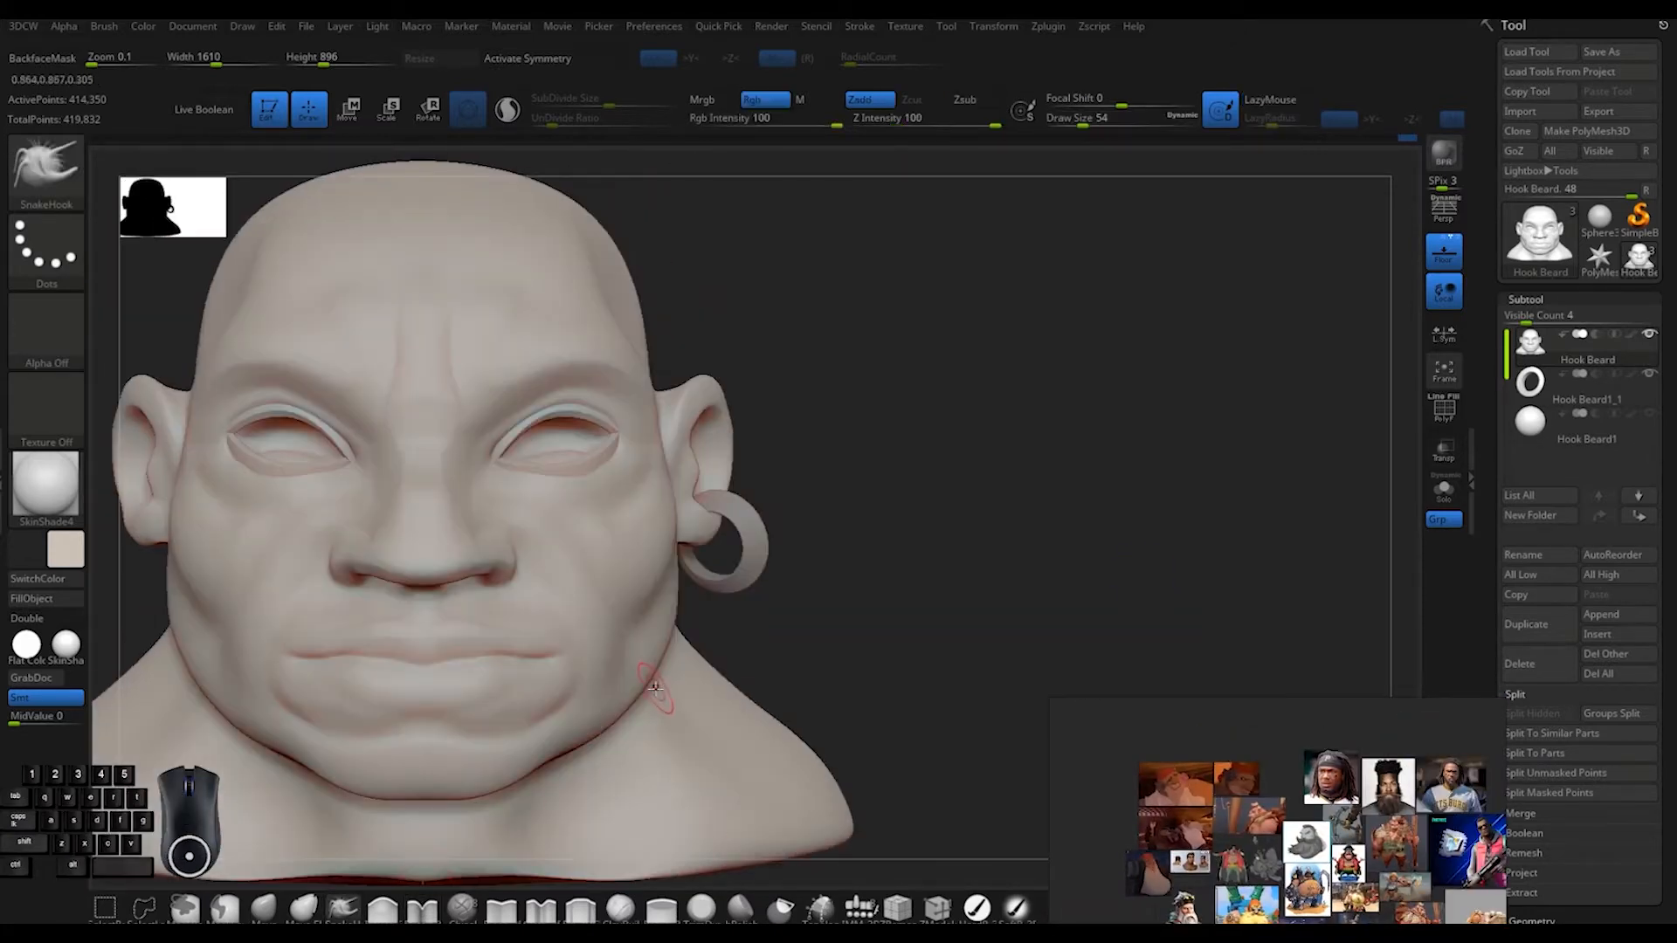
left_click(756, 552, "alt")
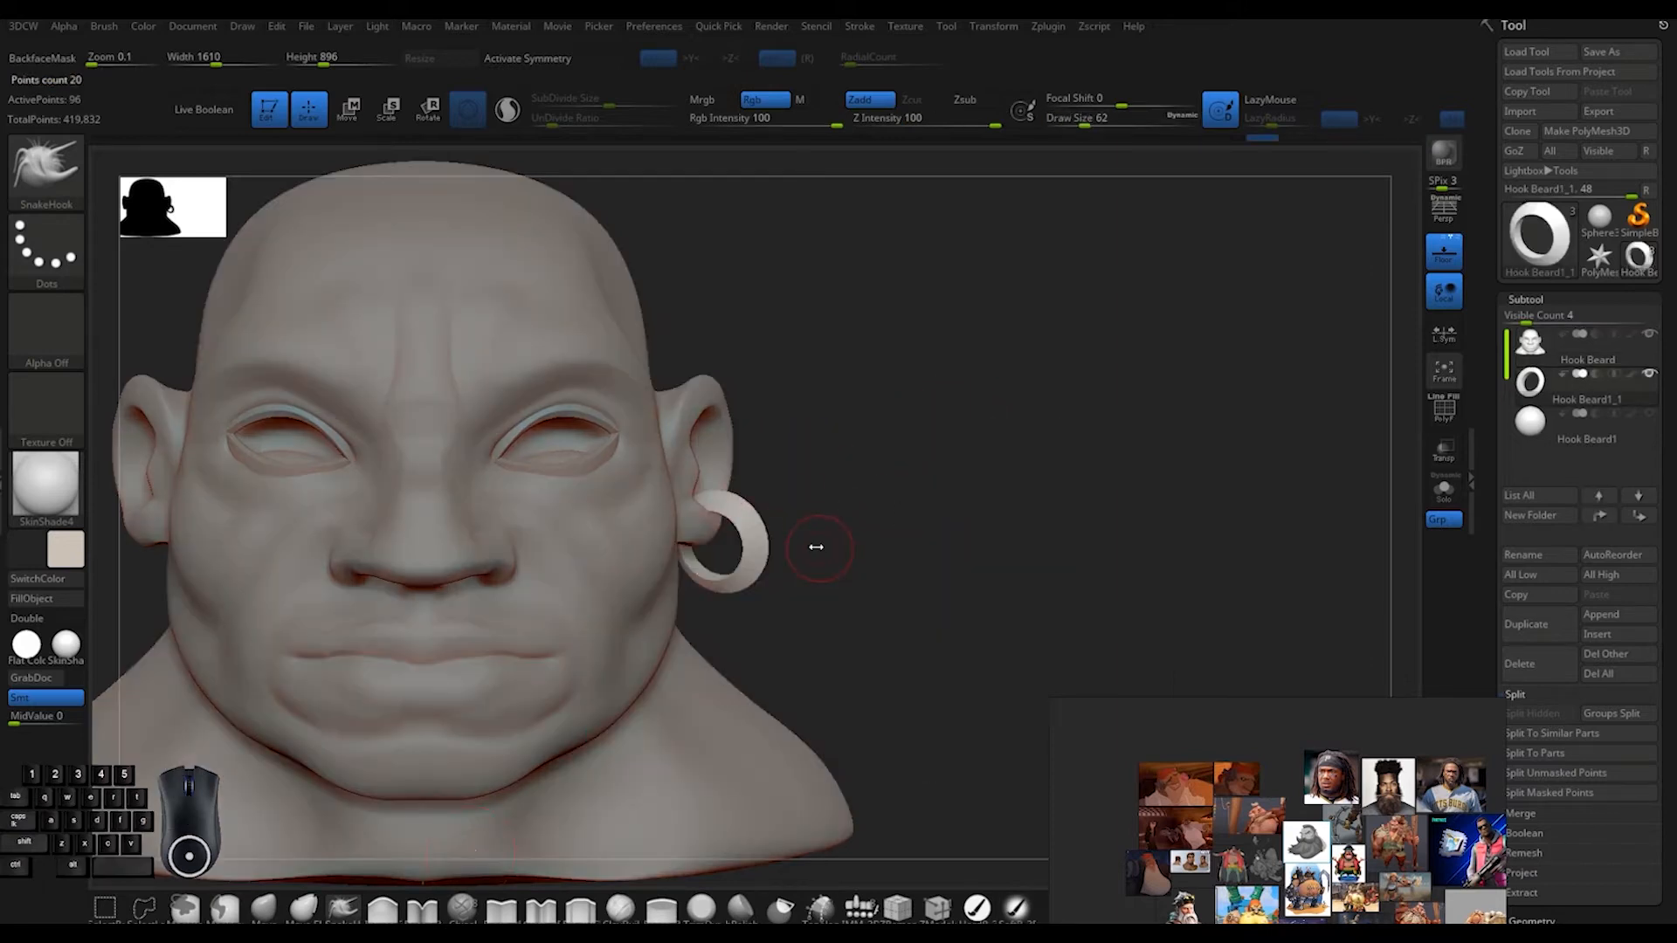
left_click(714, 465, "alt")
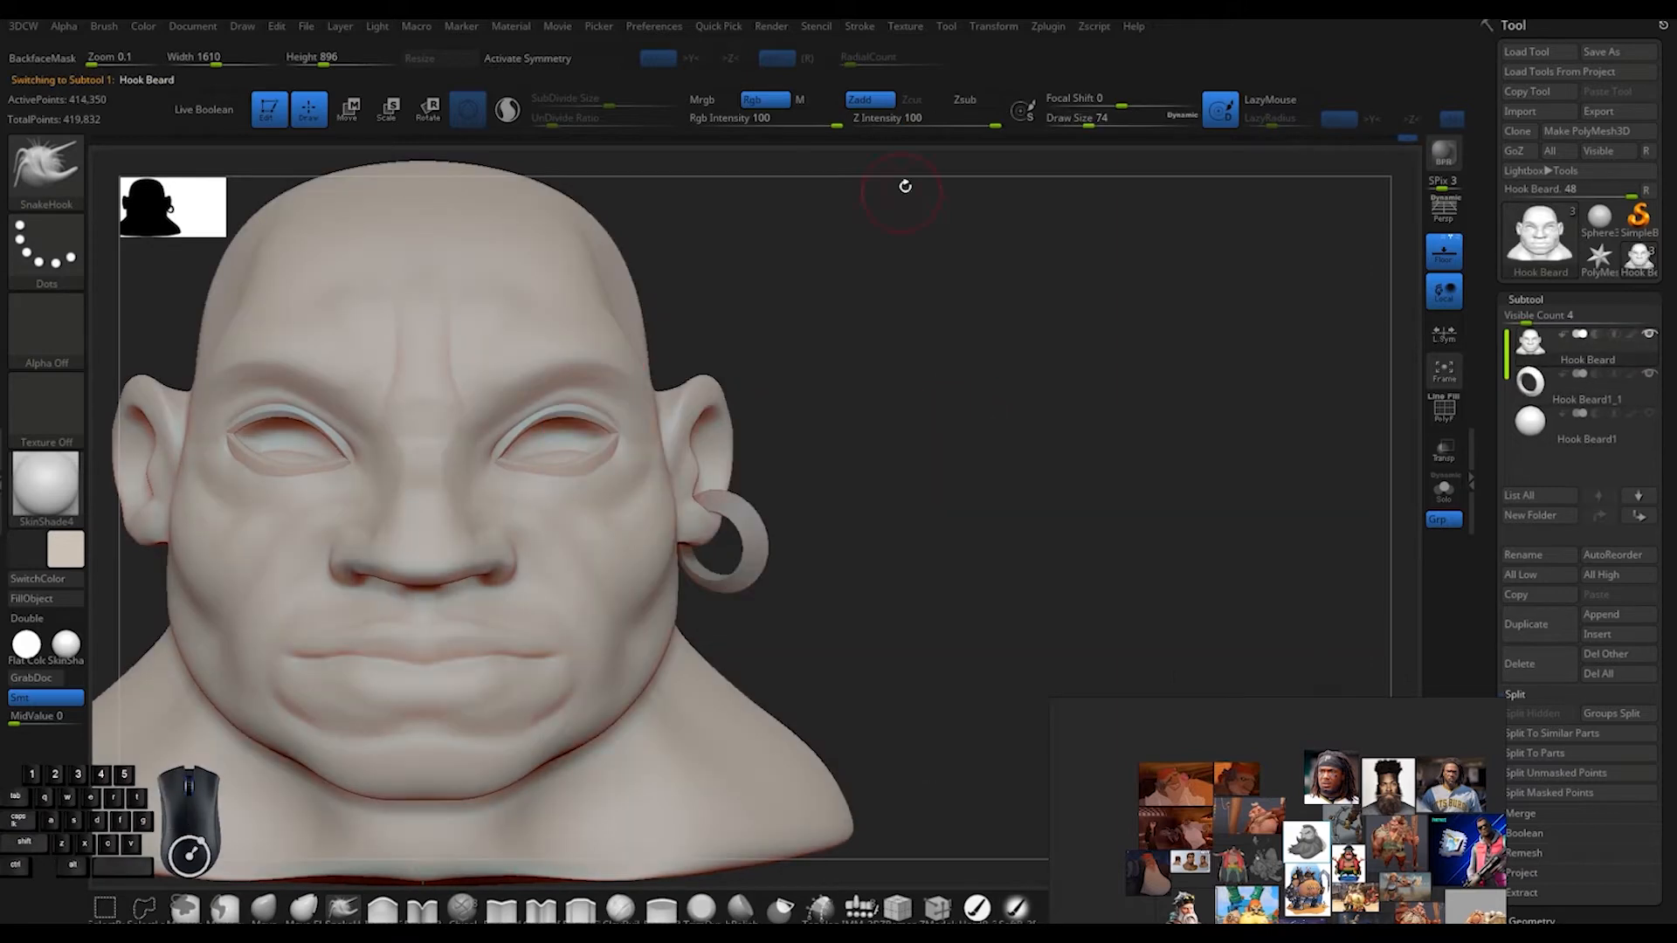
left_click(616, 455)
key("ctrl+z")
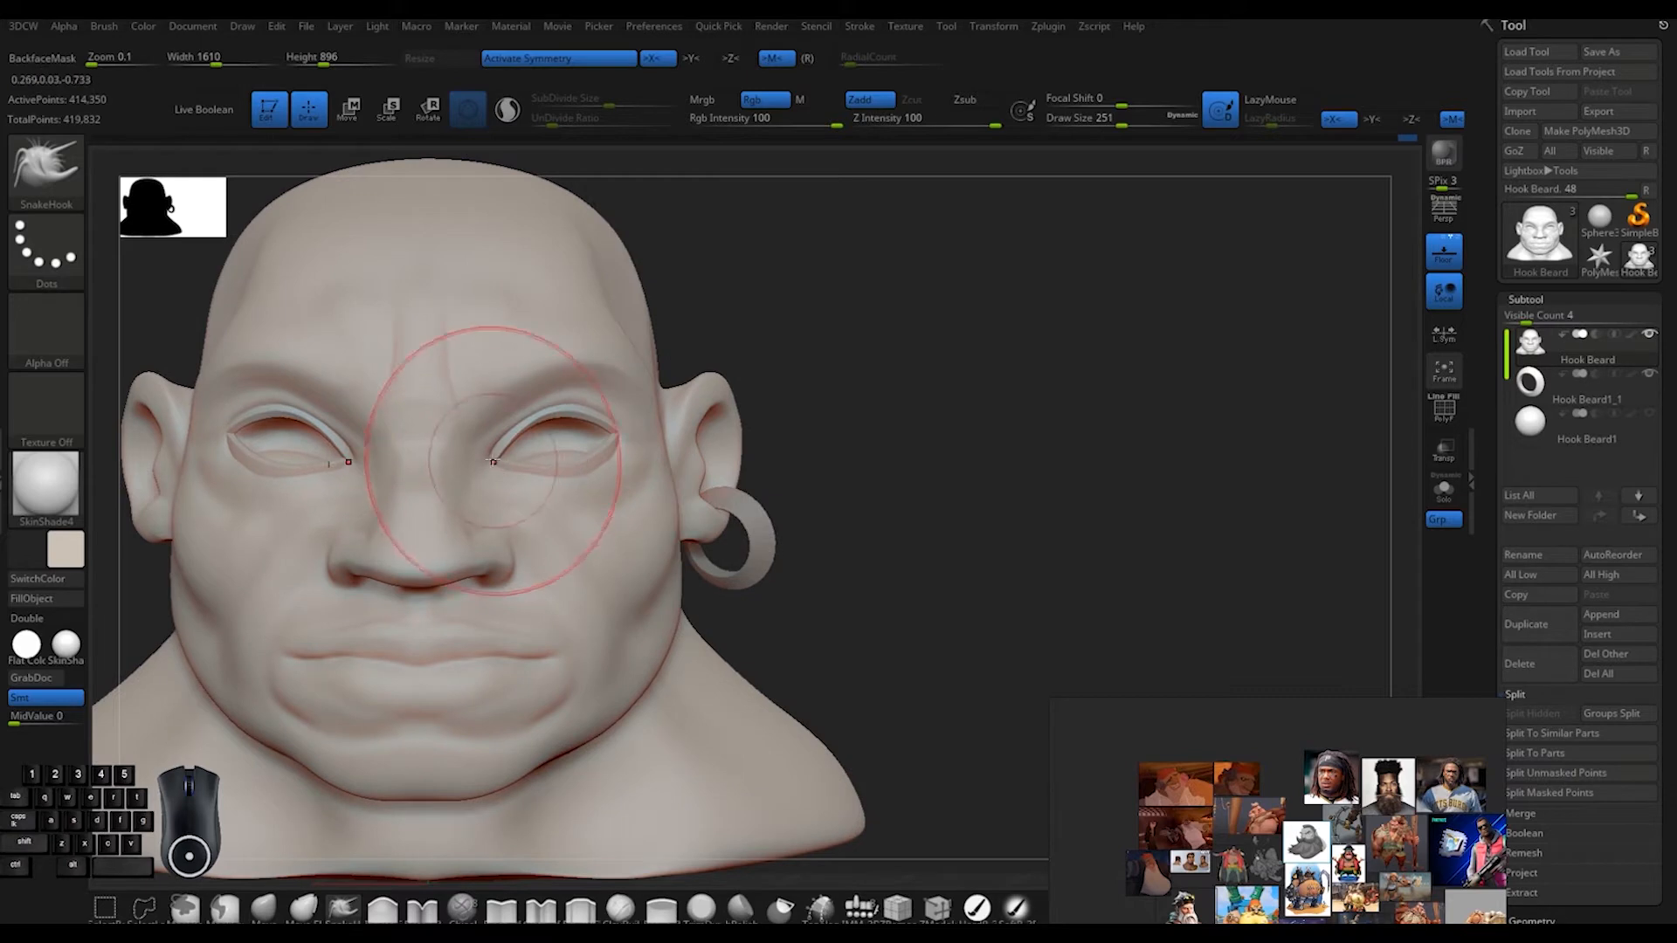
Reshape the brows and eye areas symmetrically with a large SnakeHook brush and undo the last unwanted change
right_click_drag(493, 461, 496, 463)
left_click_drag(553, 406, 554, 389)
mouse_move(612, 390)
right_mouse_down()
mouse_move(969, 378)
mouse_move(629, 393)
right_mouse_up()
left_click_drag(561, 479, 562, 496)
left_click_drag(566, 409, 553, 375)
mouse_move(899, 363)
left_mouse_down()
mouse_move(857, 382)
mouse_move(899, 367)
mouse_move(882, 394)
mouse_move(908, 376)
mouse_move(880, 348)
mouse_move(908, 358)
left_mouse_up()
scroll(1292, 786, "up", 10)
key("ctrl+z")
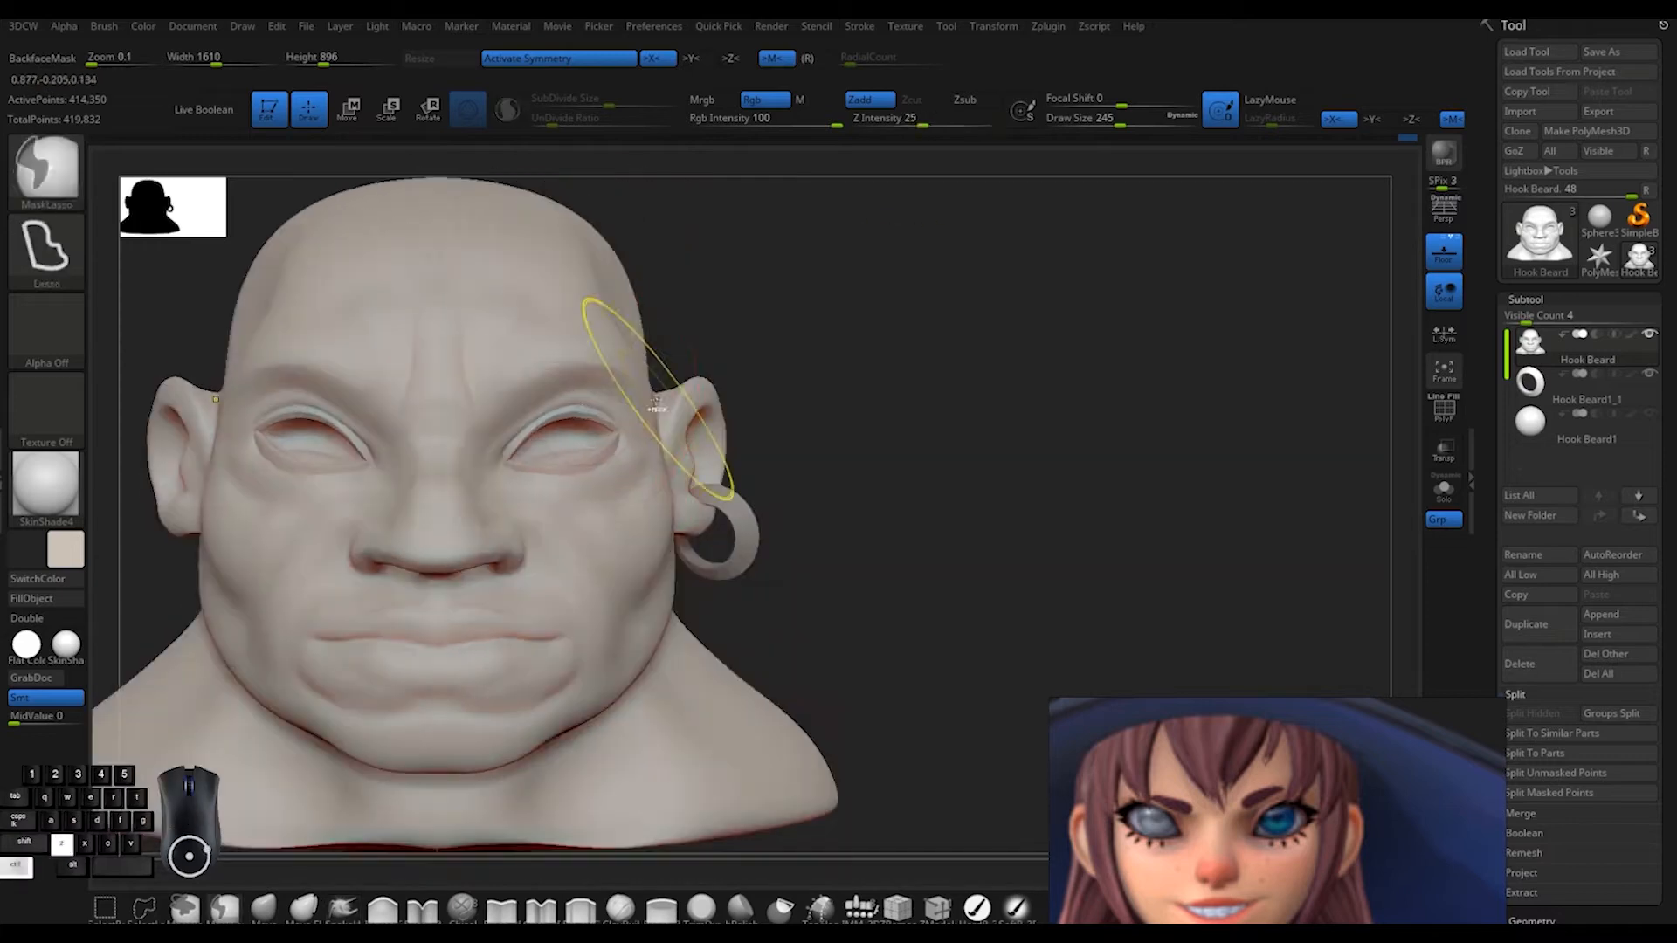
Adjust the cheeks and inner eye areas with SnakeHook, checking the face from different angles
mouse_move(834, 411)
left_mouse_down()
mouse_move(925, 419)
mouse_move(1037, 340)
mouse_move(964, 416)
mouse_move(880, 349)
mouse_move(969, 384)
left_mouse_up()
left_click_drag(587, 517, 587, 510)
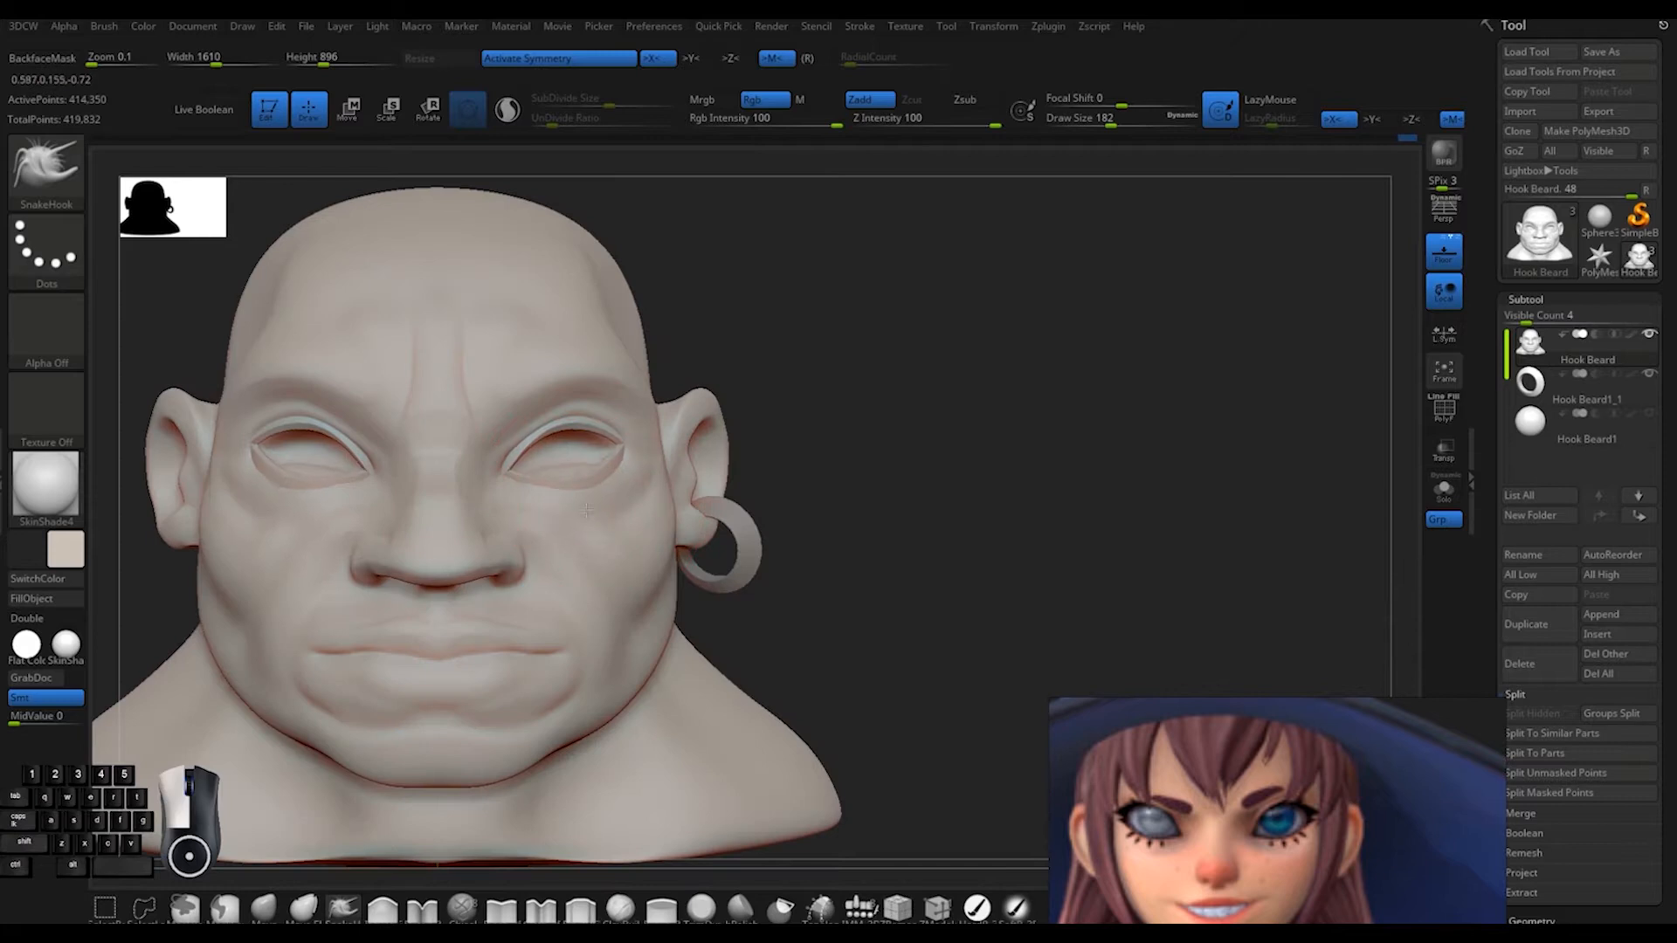
left_click_drag(974, 419, 889, 429)
left_click_drag(978, 384, 1013, 385, "shift")
left_click_drag(551, 448, 541, 449)
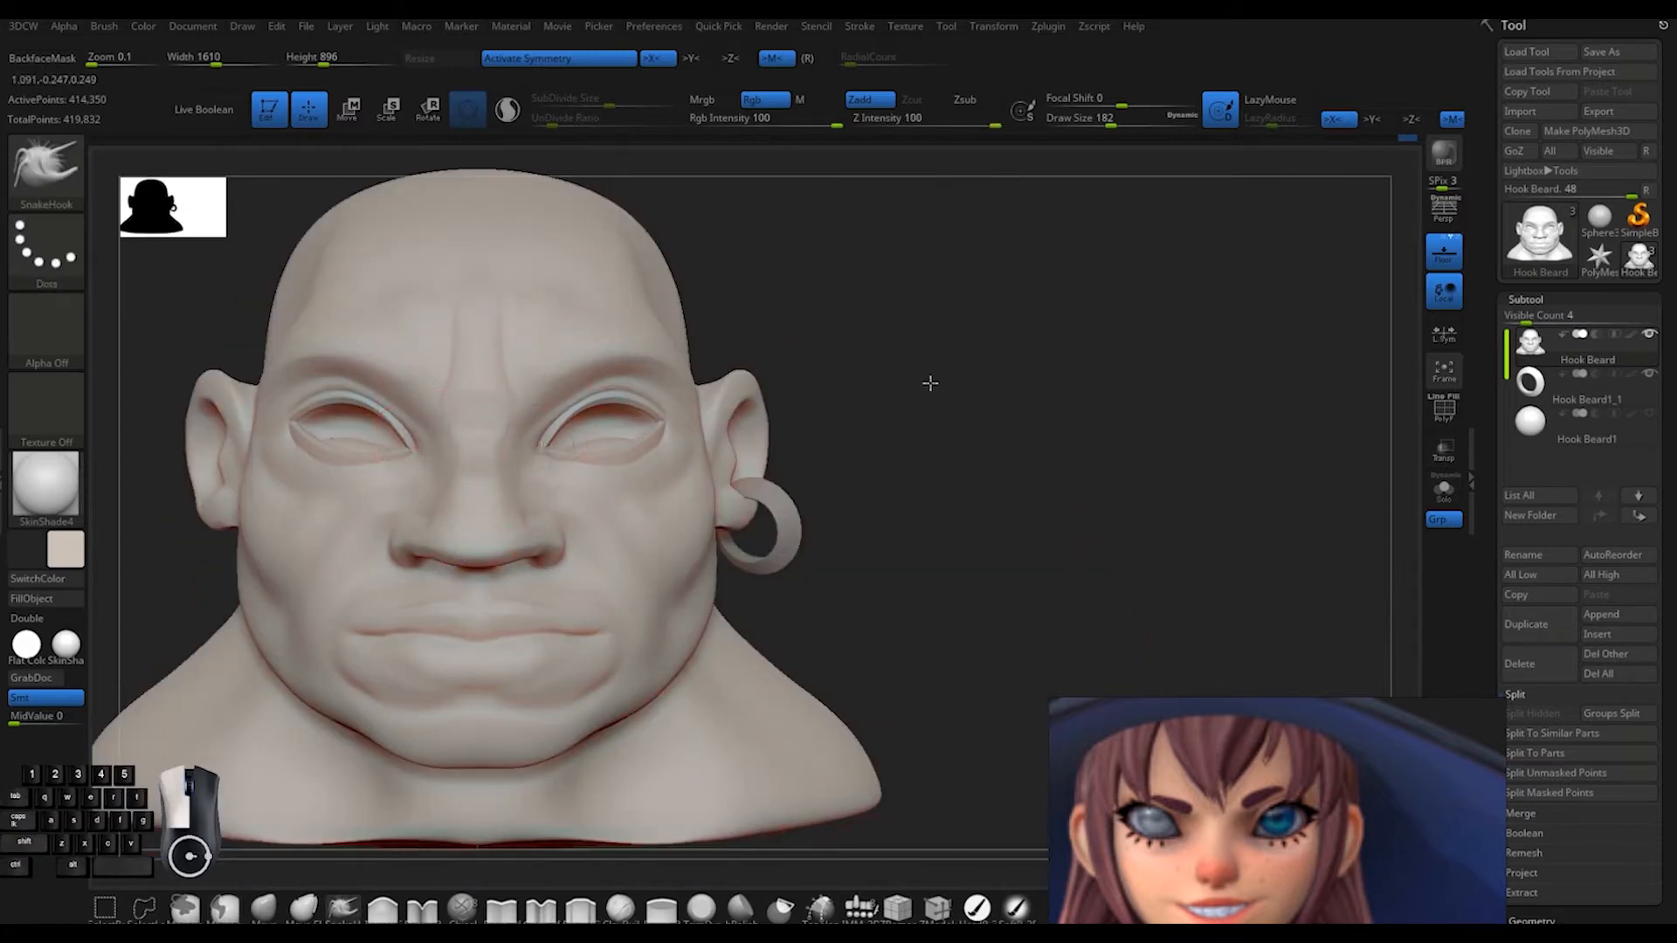
left_click_drag(930, 383, 847, 389)
left_click_drag(587, 490, 584, 482)
left_click_drag(926, 367, 952, 390, "shift")
Show the eyeball subtool and position the eyeball in its socket with the Move gizmo
left_click(1649, 413)
left_click_drag(830, 414, 838, 455, "alt")
left_click(664, 437, "alt")
key("w")
left_click_drag(969, 393, 1018, 385)
left_click_drag(534, 442, 528, 442)
left_click_drag(970, 393, 883, 398)
mouse_move(978, 384)
left_mouse_down("shift")
mouse_move(1018, 384)
mouse_move(882, 398)
mouse_move(1017, 384)
left_mouse_up("shift")
left_click_drag(526, 444, 522, 444)
mouse_move(978, 385)
left_mouse_down()
mouse_move(939, 436)
mouse_move(908, 393)
left_mouse_up()
key("q")
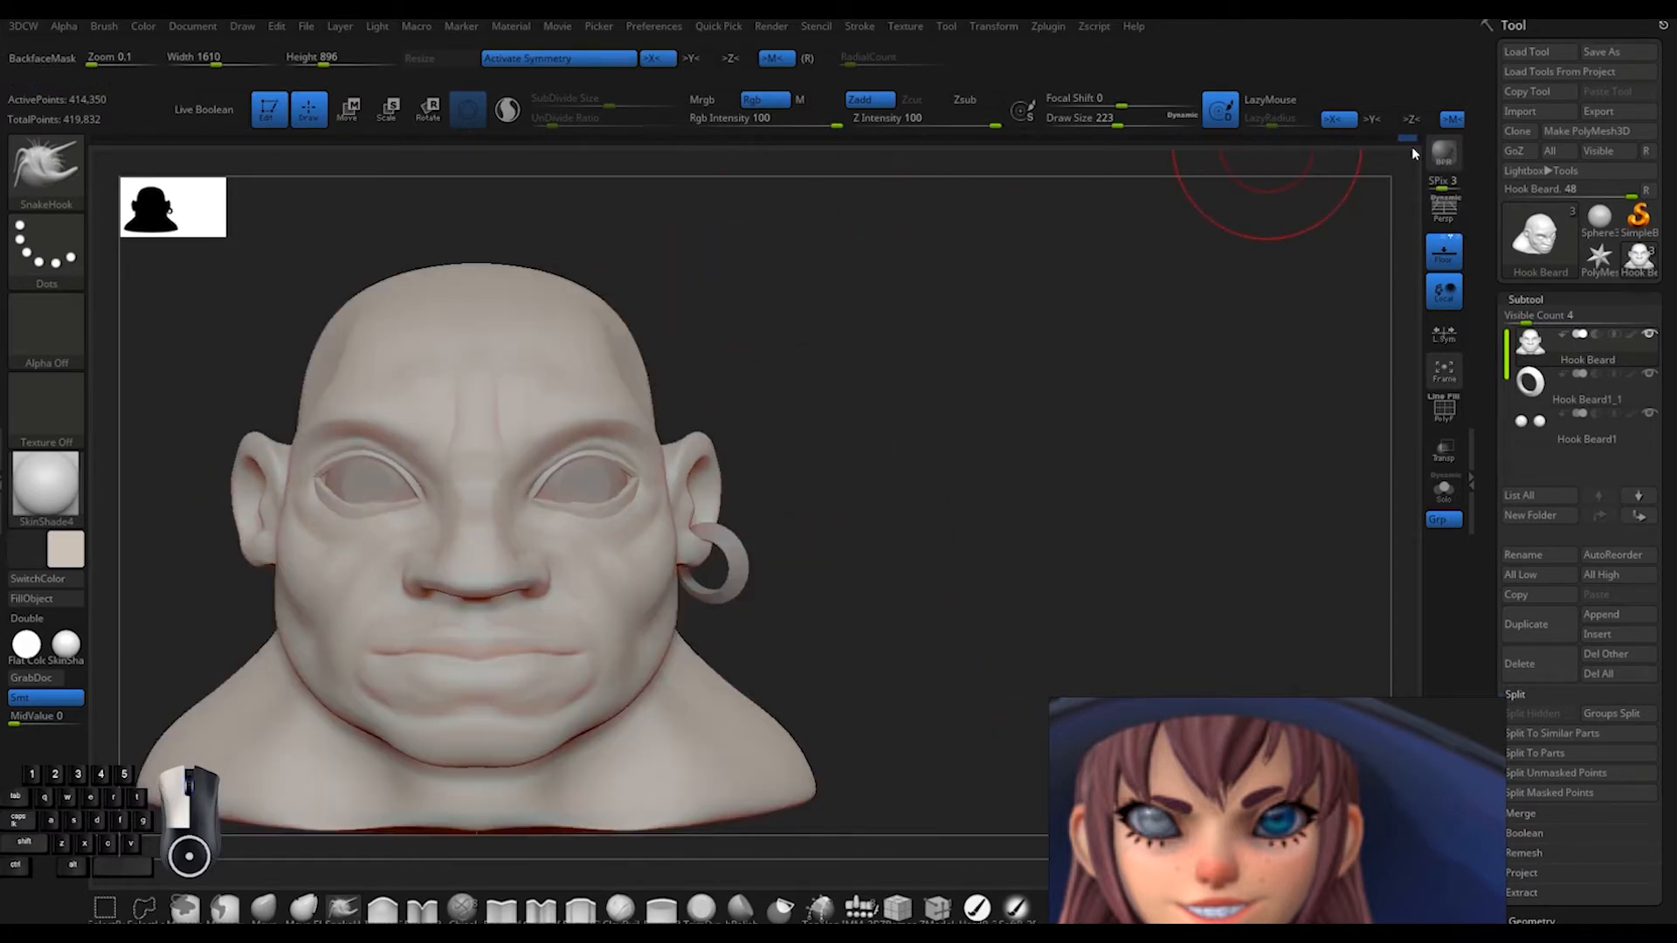
Scrub through the head's undo history to compare the earlier and current face shapes
key("space")
left_click_drag(813, 514, 799, 513)
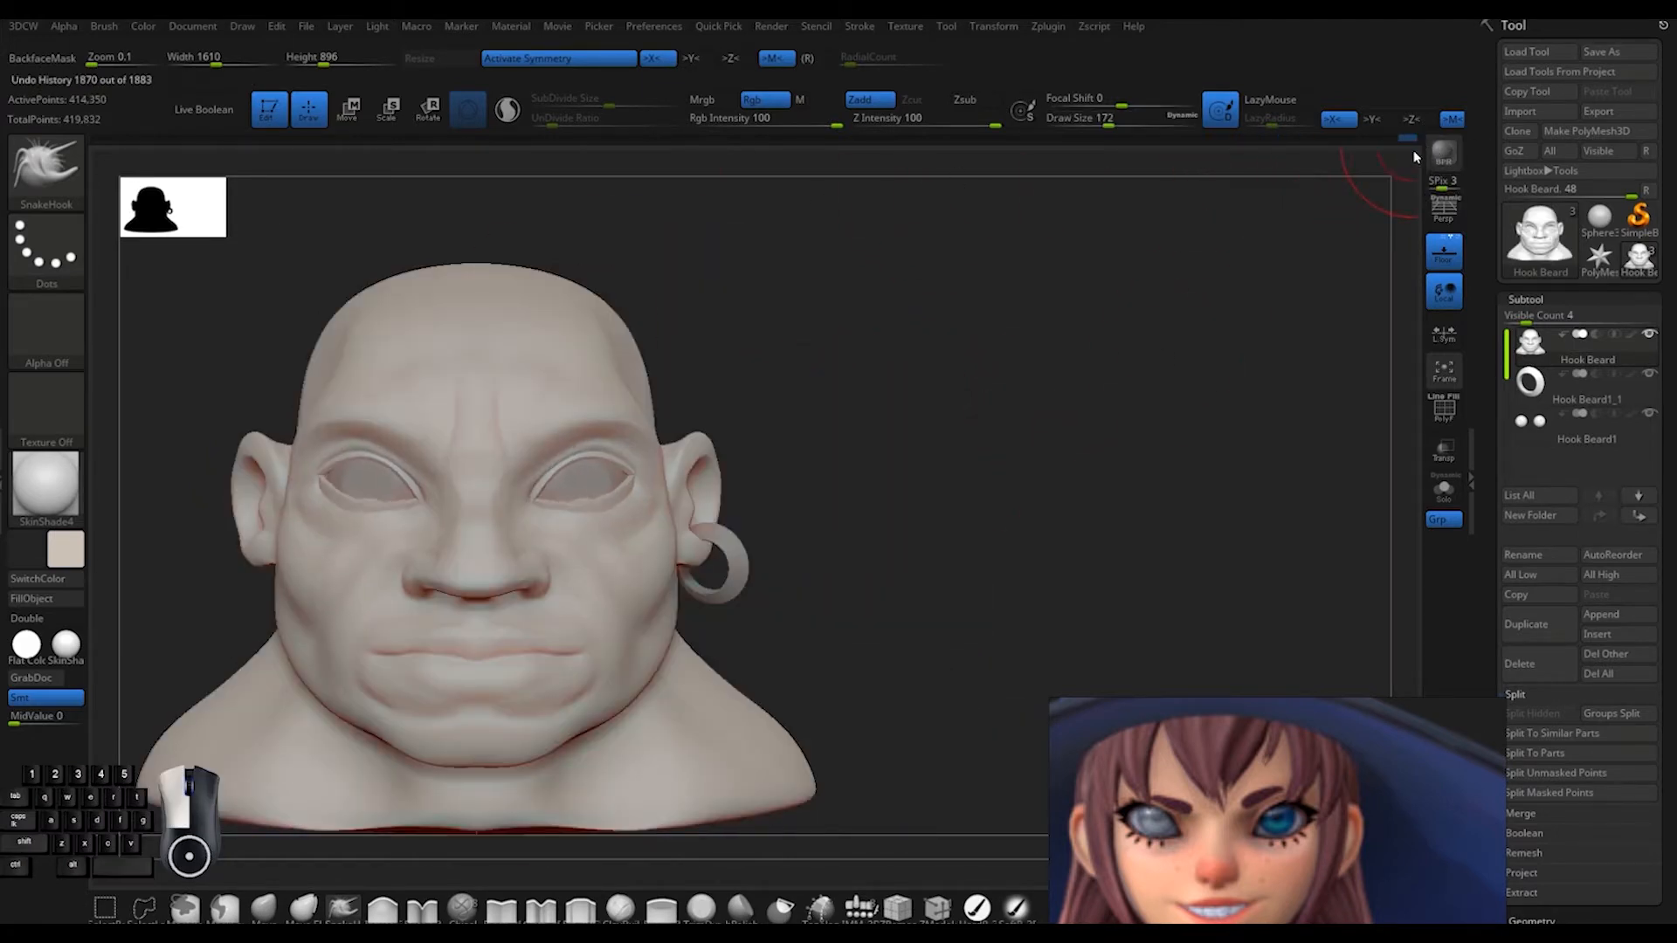
key("space")
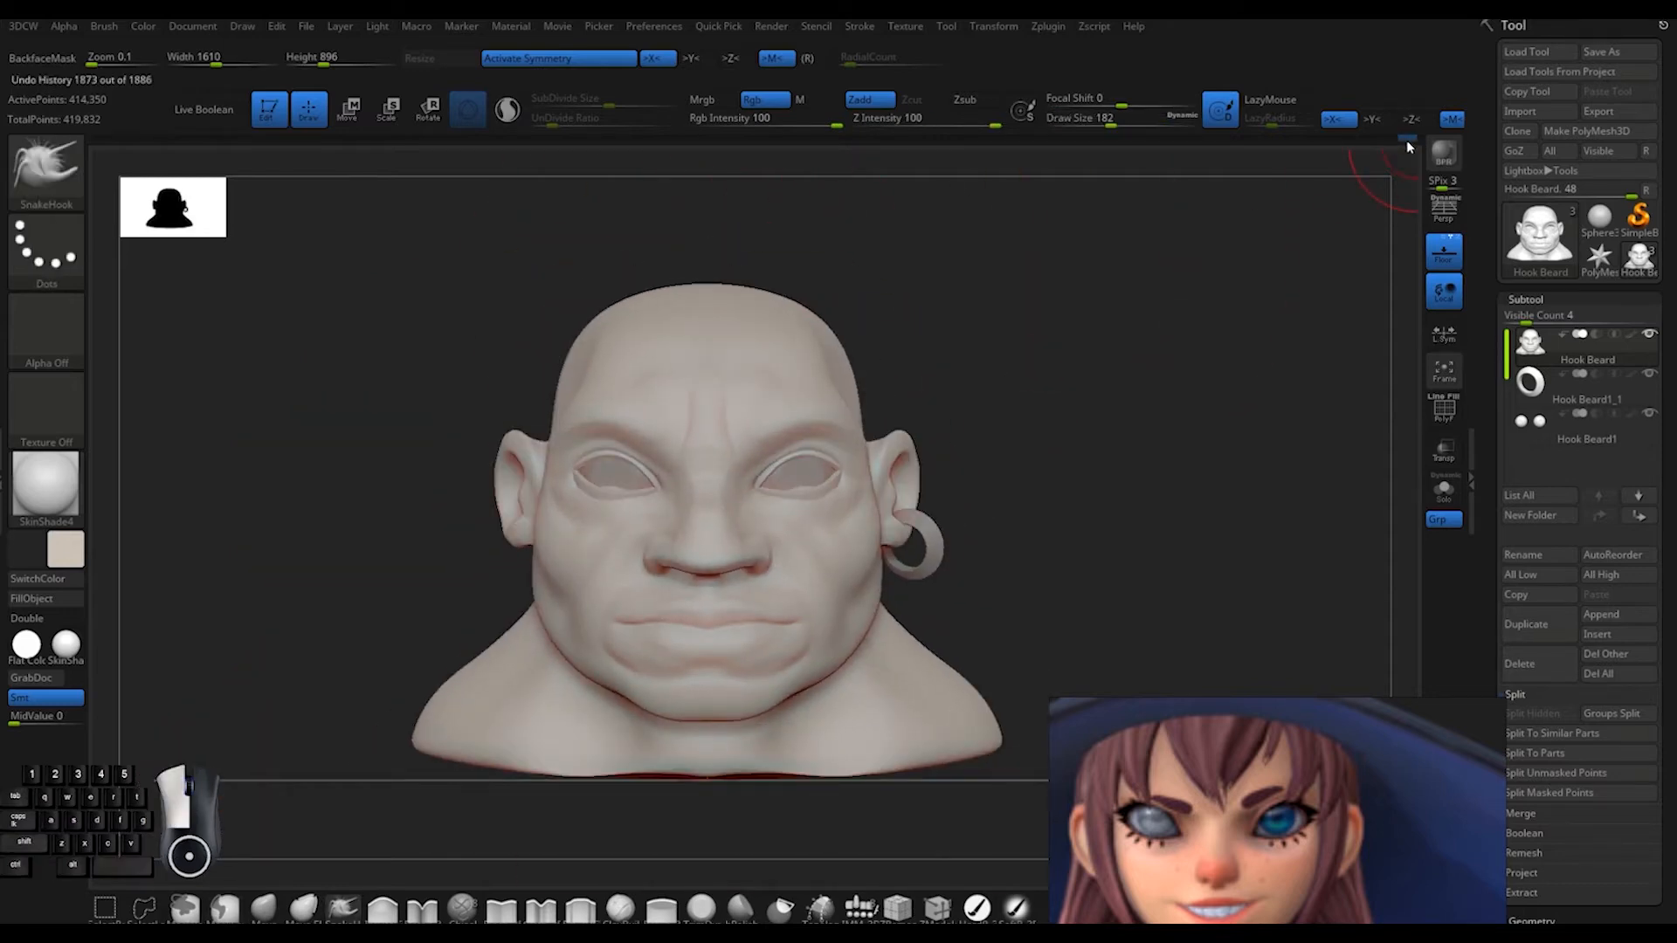
left_click_drag(1407, 141, 1415, 140)
Select the earring subtool and activate the Move gizmo for it
left_click_drag(1100, 417, 874, 489)
left_click(847, 524, "alt")
key("w")
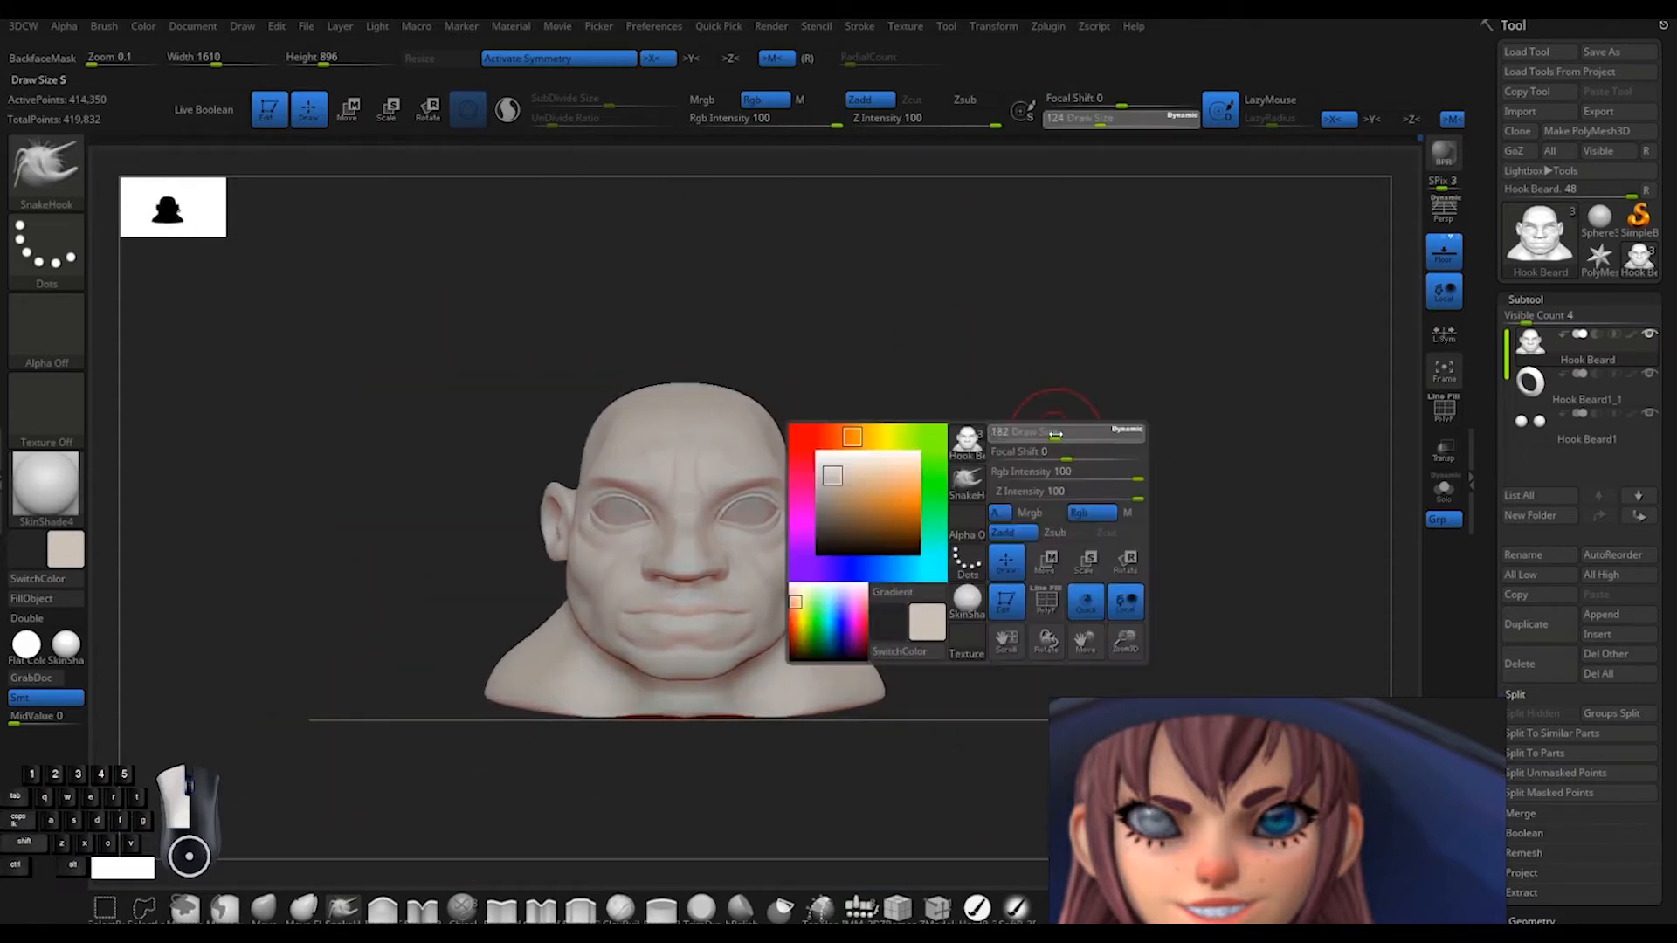
Resize the SnakeHook brush to 124 and reshape the bridge of the nose symmetrically
key("space")
left_click(938, 410)
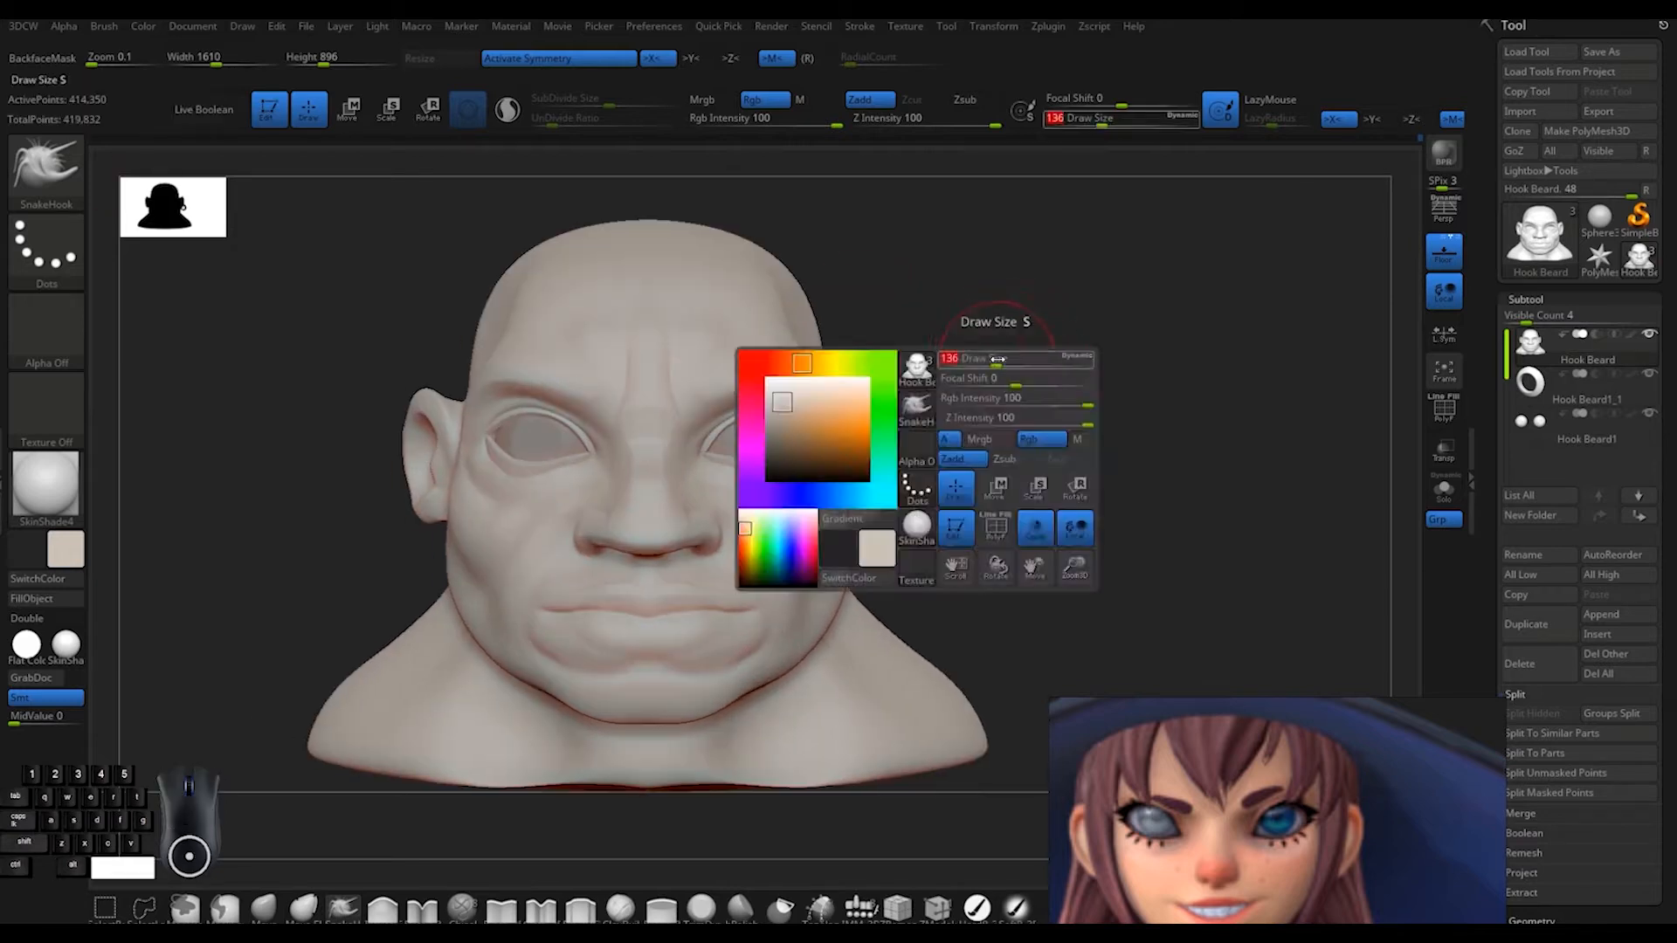
key("space")
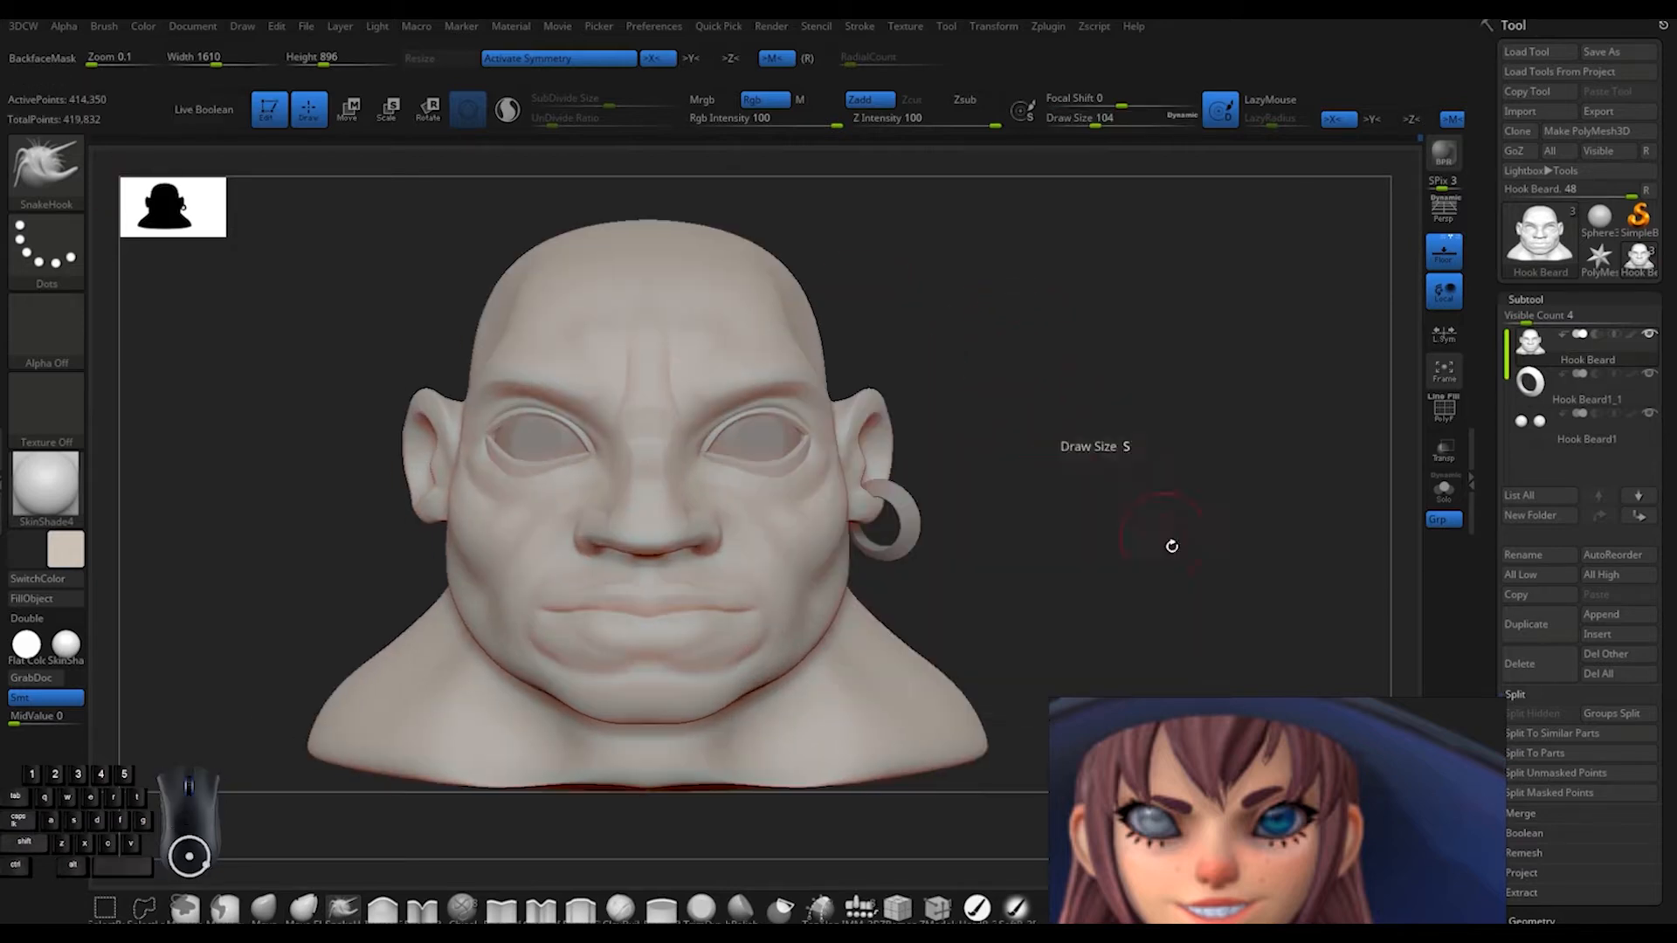
key("space")
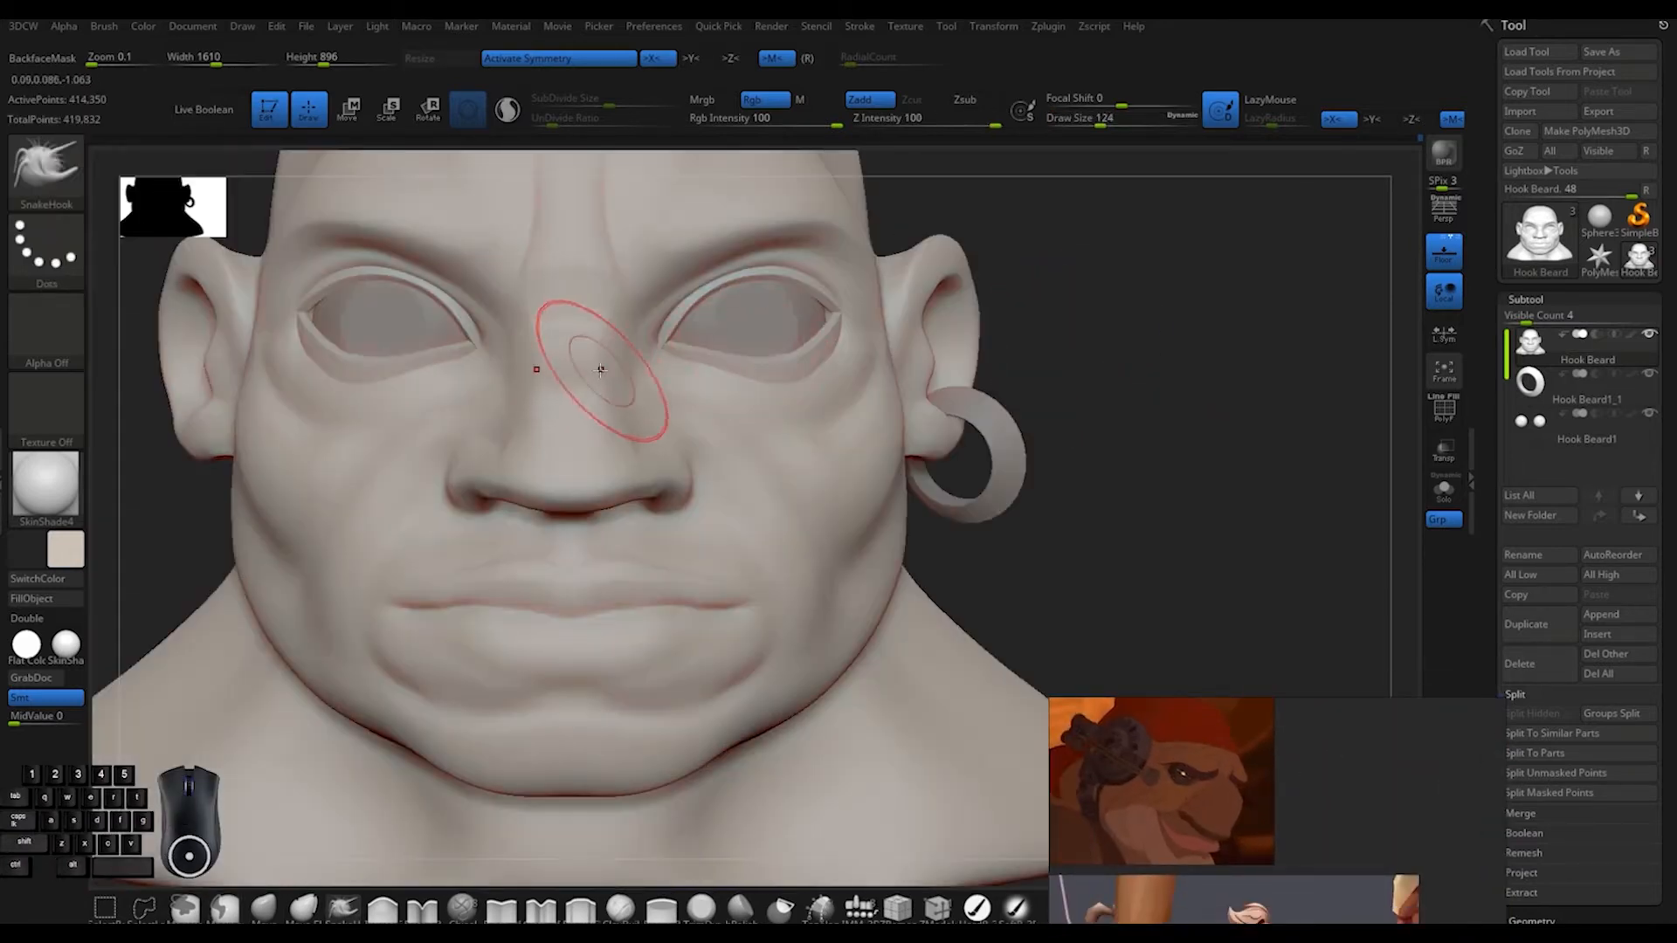
left_click_drag(1070, 411, 1018, 425, "alt")
left_click_drag(525, 368, 509, 367)
mouse_move(978, 363)
left_mouse_down("alt")
mouse_move(812, 341)
mouse_move(1037, 374)
left_mouse_up("alt")
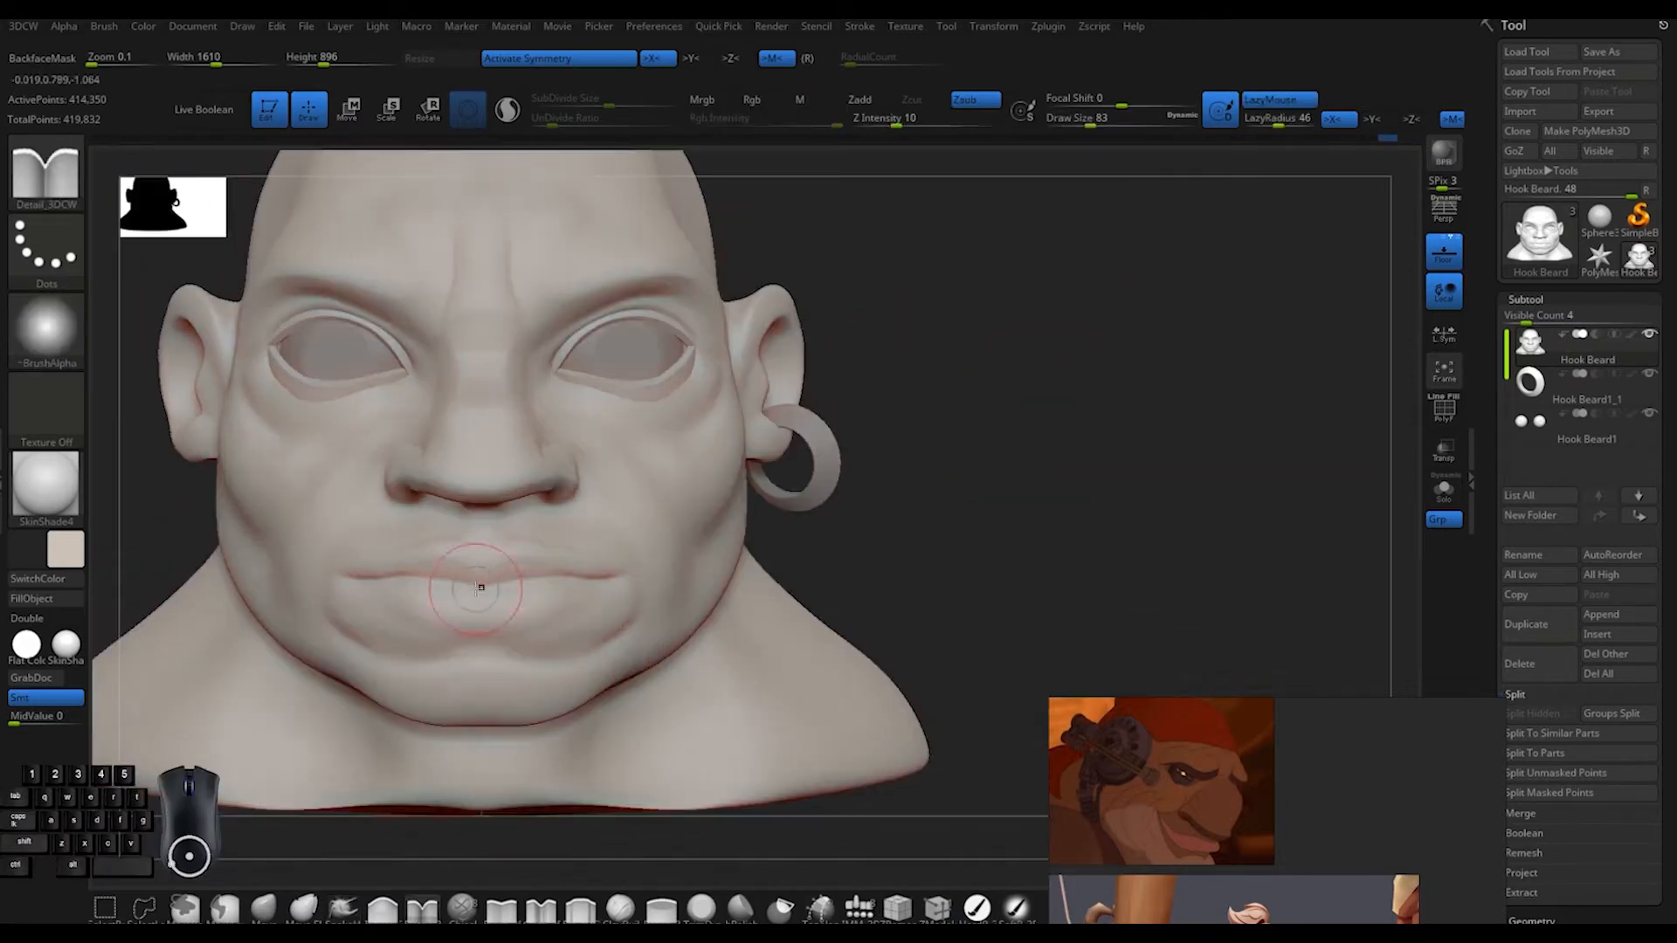
Examine the mouth and nose against the bearded-man reference and adjust the Detail brush size
left_click_drag(903, 548, 863, 525)
left_click_drag(962, 423, 1160, 573)
middle_click_drag(1243, 725, 1340, 805)
key("space")
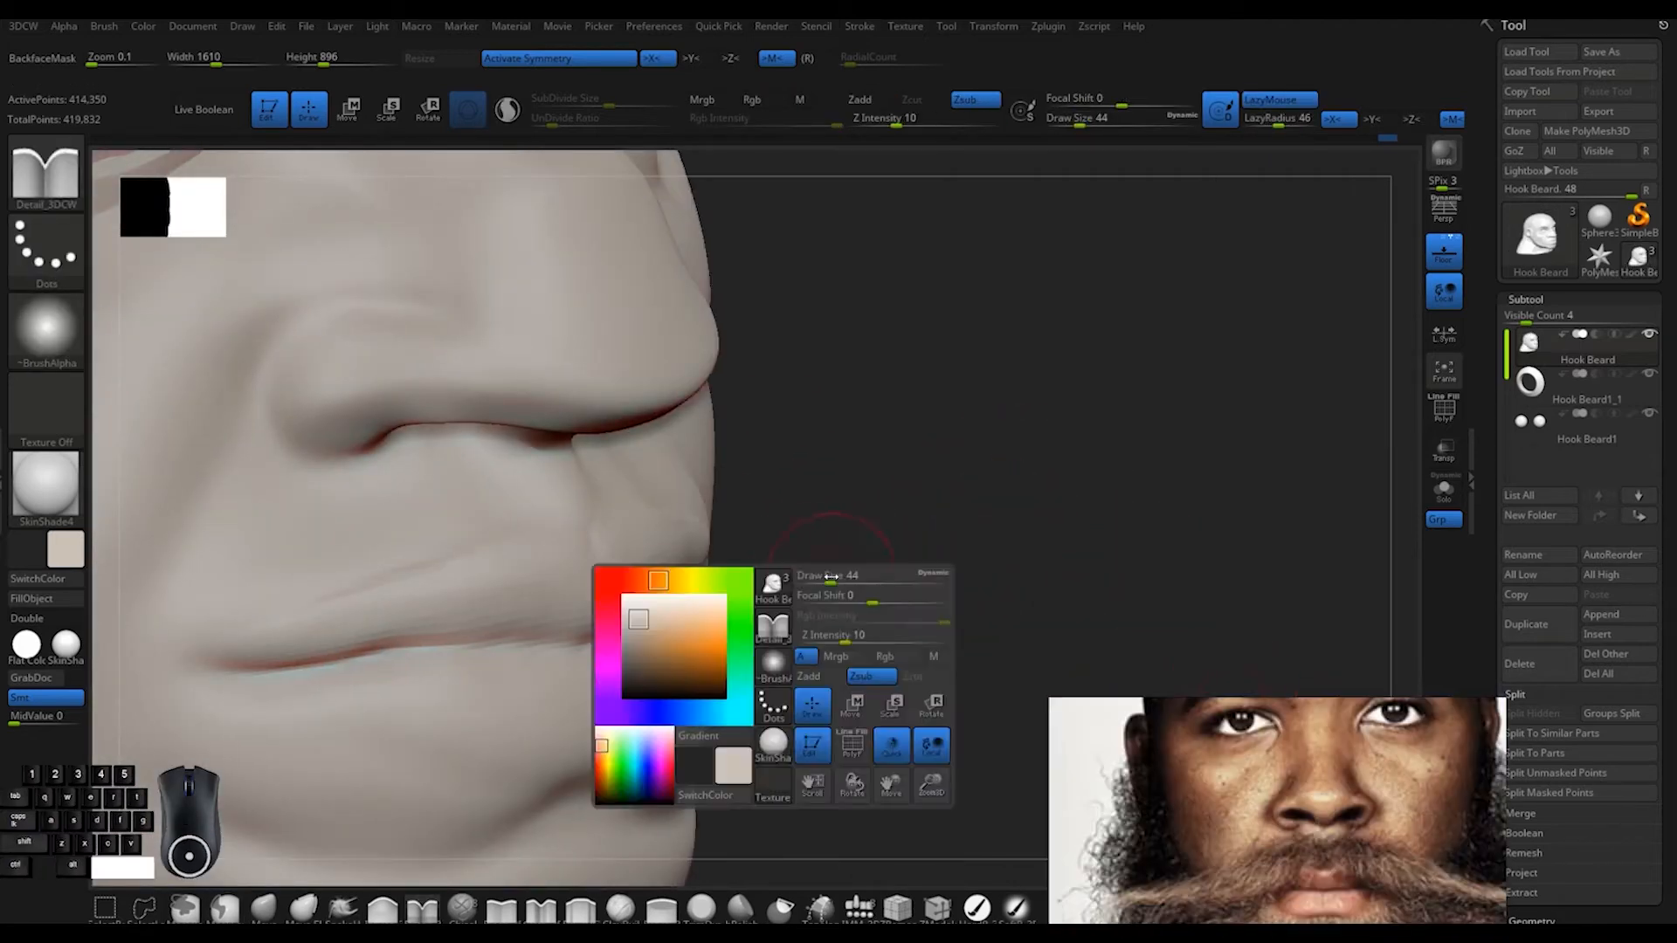
left_click_drag(831, 580, 909, 584)
Pull the nose and mouth area into shape with the SnakeHook brush, working from the front and side
key("b")
key("s")
key("h")
left_click_drag(803, 507, 856, 507, "shift")
left_click_drag(603, 494, 580, 502)
left_click_drag(742, 479, 687, 463)
mouse_move(917, 472)
left_mouse_down()
mouse_move(951, 468)
mouse_move(891, 437)
left_mouse_up()
key("space")
left_click_drag(847, 395, 873, 395)
scroll(1312, 802, "down", 5)
mouse_move(979, 472)
left_mouse_down()
mouse_move(944, 431)
mouse_move(899, 454)
left_mouse_up()
left_click_drag(542, 602, 468, 621)
Turn on the wireframe display, duplicate the head subtool and make the copy active
mouse_move(1127, 279)
left_mouse_down("alt")
mouse_move(1130, 359)
mouse_move(926, 388)
mouse_move(980, 387)
left_mouse_up("alt")
left_click(1444, 410)
left_click(1527, 625)
left_click(1585, 386)
Save the tool over its existing file
left_click(1604, 53)
key("Return")
left_click(888, 468)
Slice the duplicated head above the ears with SliceCurve and isolate the scalp cap
left_click(47, 170, "ctrl+shift")
left_click(699, 185, "ctrl+shift")
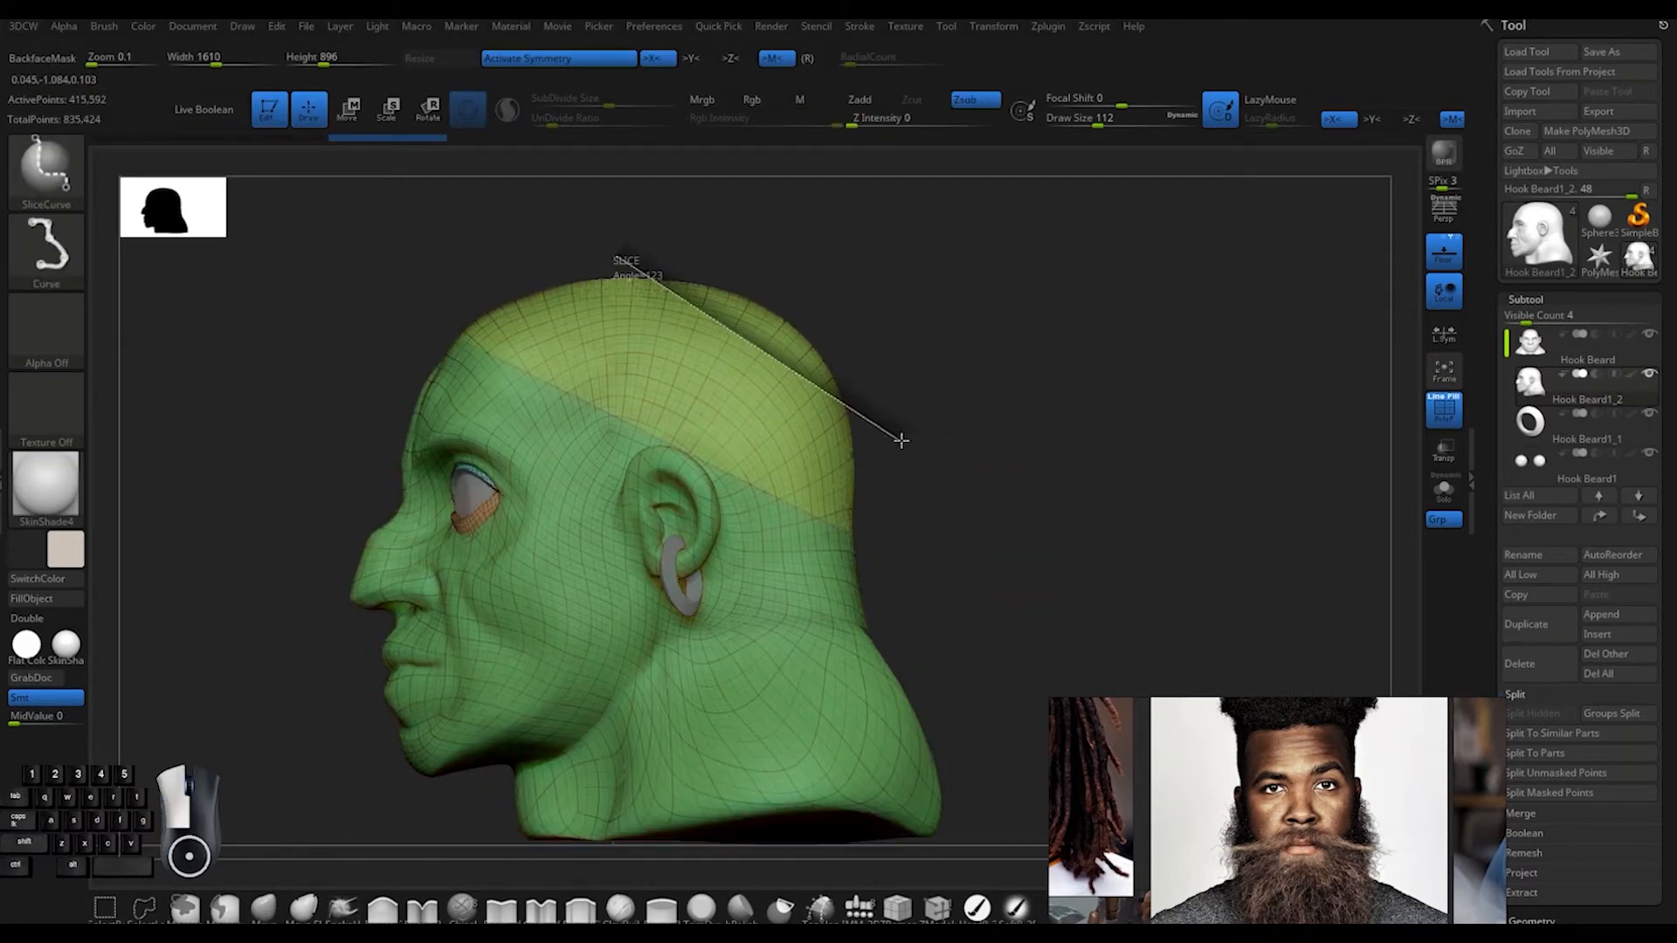
left_click(767, 411, "ctrl+shift")
left_click_drag(1031, 393, 1327, 380, "shift")
Delete the hidden geometry of the duplicated head so only the scalp cap is kept, and adjust the brush size
left_click_drag(1531, 671, 1531, 396)
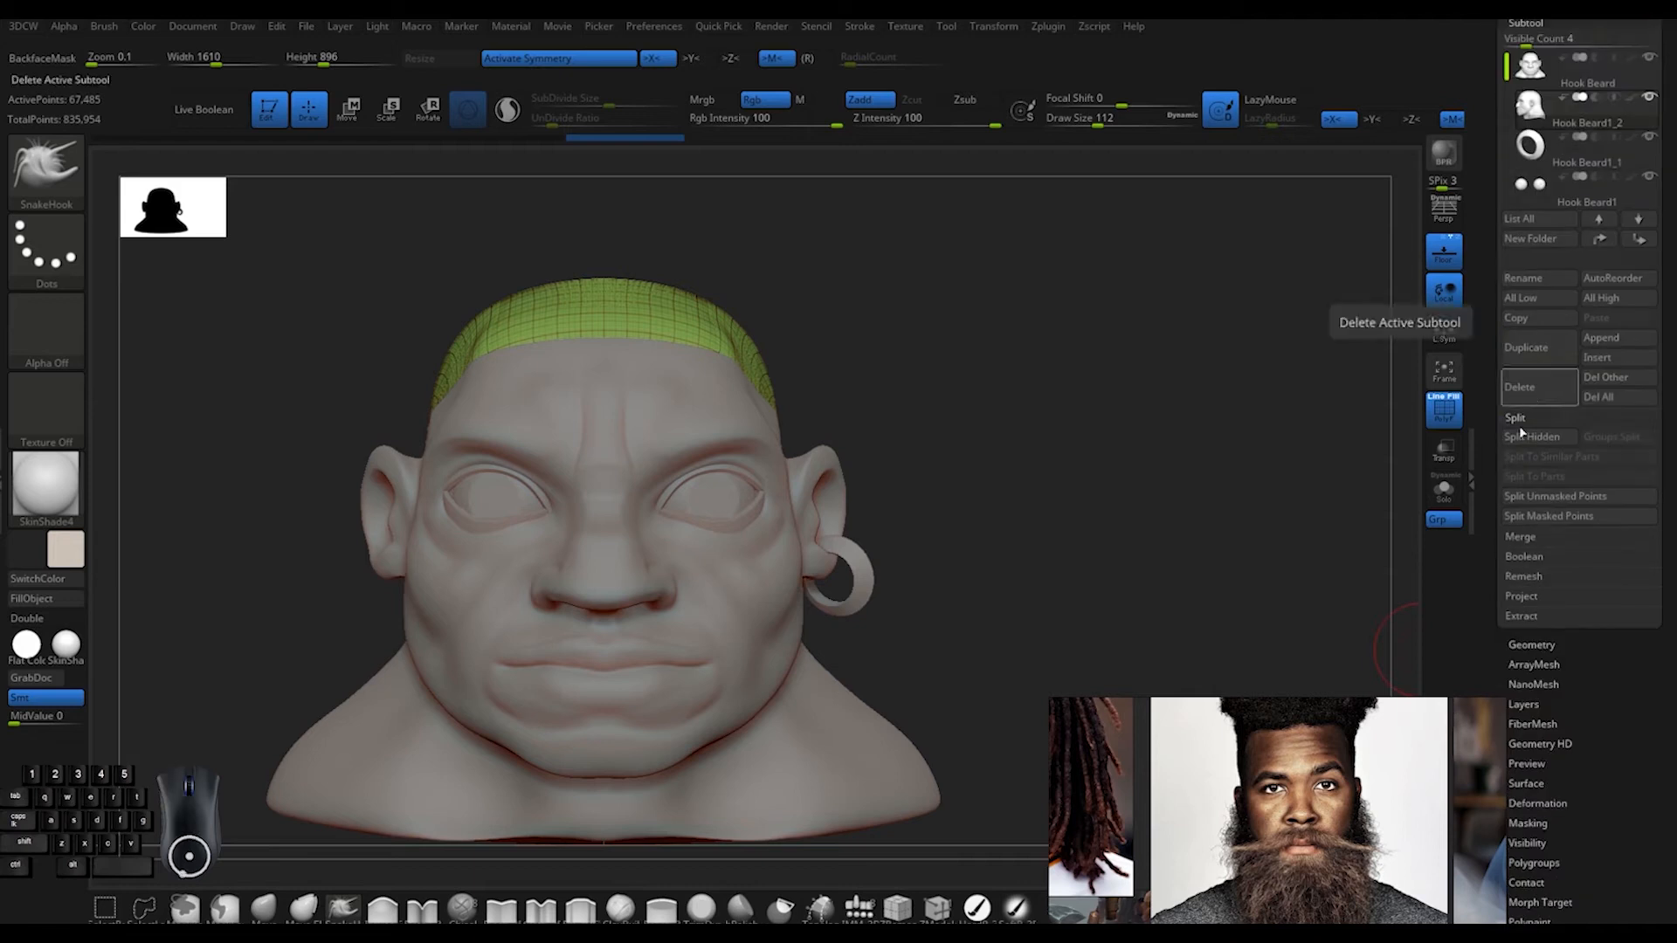
left_click(1533, 647)
left_click(1522, 497)
left_click(1531, 457)
mouse_move(1284, 410)
left_mouse_down()
mouse_move(1030, 419)
mouse_move(1100, 437)
left_mouse_up()
key("space")
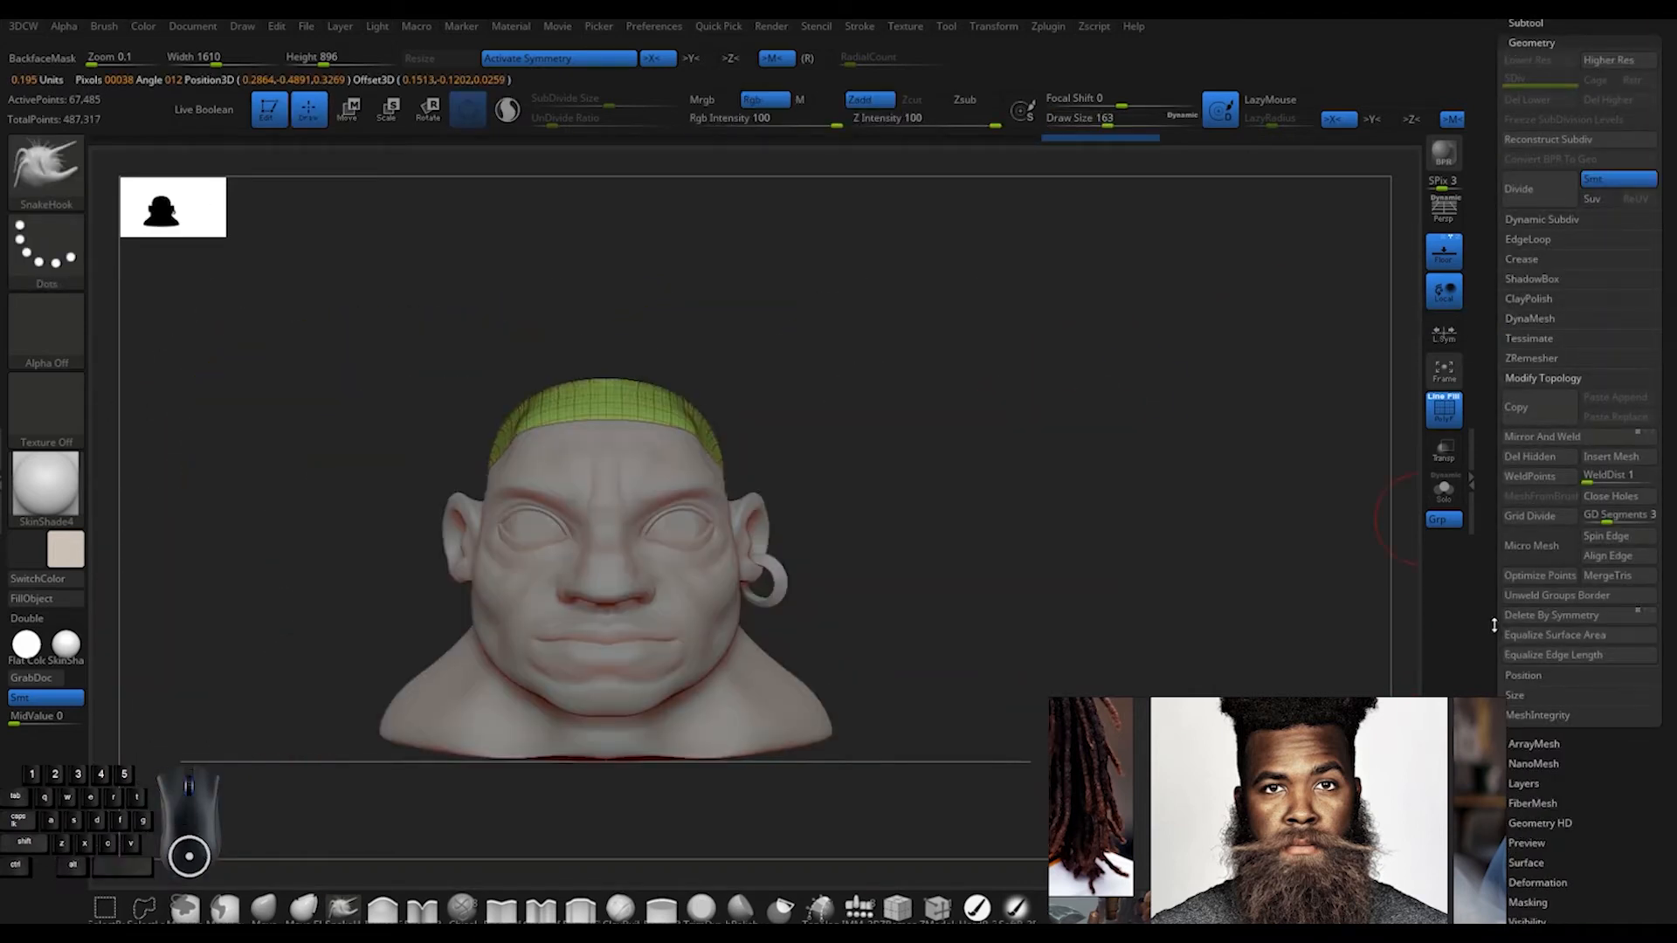
Remesh the scalp cap repeatedly with ZRemesher set to Half until only a coarse low-poly mesh remains
left_click(1531, 358)
left_click(1535, 446)
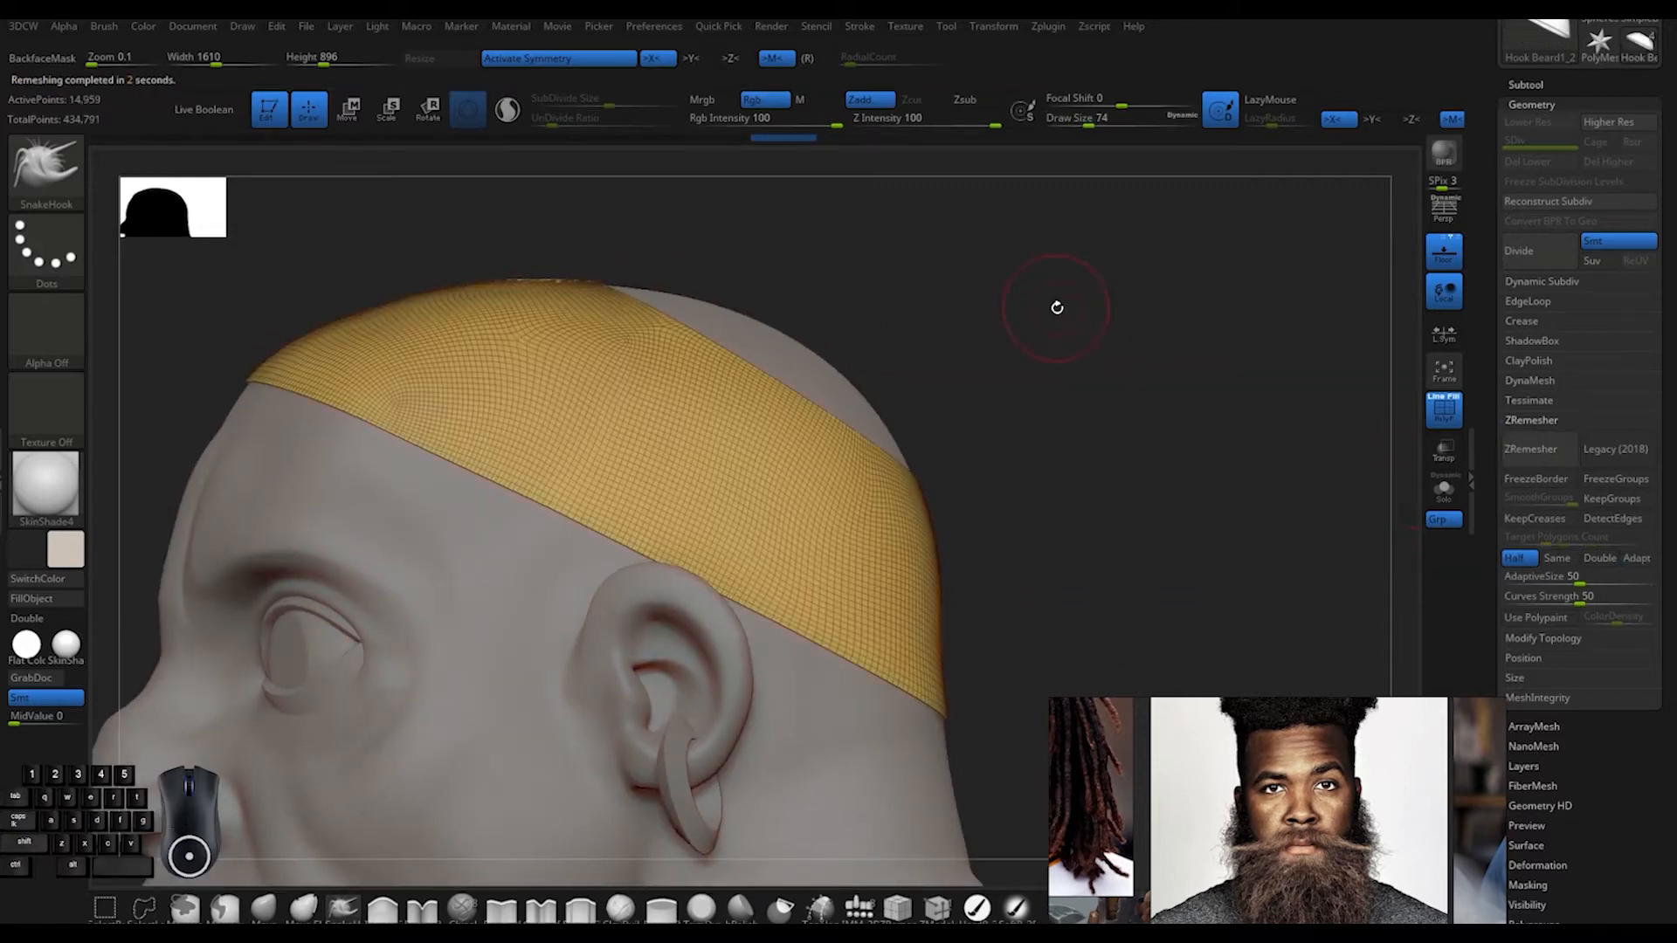
left_click(1530, 449)
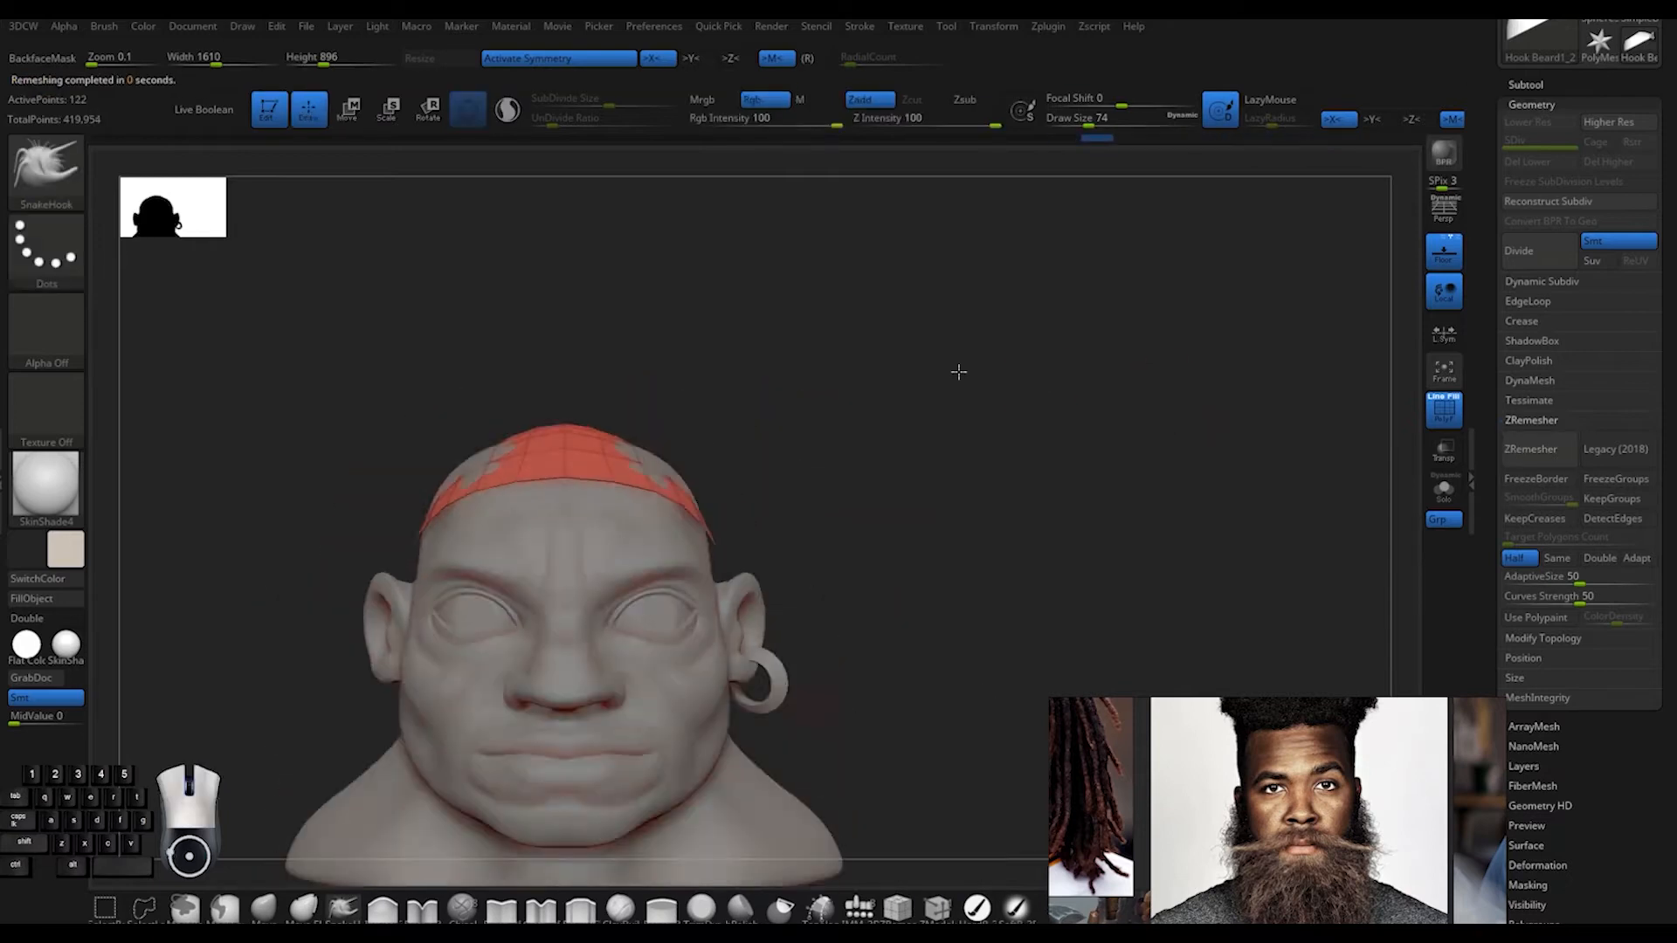
Pull the low-poly cap's rear and side edges out around the skull with a large SnakeHook brush
left_click_drag(958, 370, 1498, 426)
mouse_move(905, 543)
left_mouse_down()
mouse_move(947, 509)
mouse_move(1015, 494)
mouse_move(795, 611)
left_mouse_up()
key("space")
left_click_drag(502, 578, 547, 579)
mouse_move(917, 524)
left_mouse_down()
mouse_move(1011, 340)
mouse_move(739, 471)
left_mouse_up()
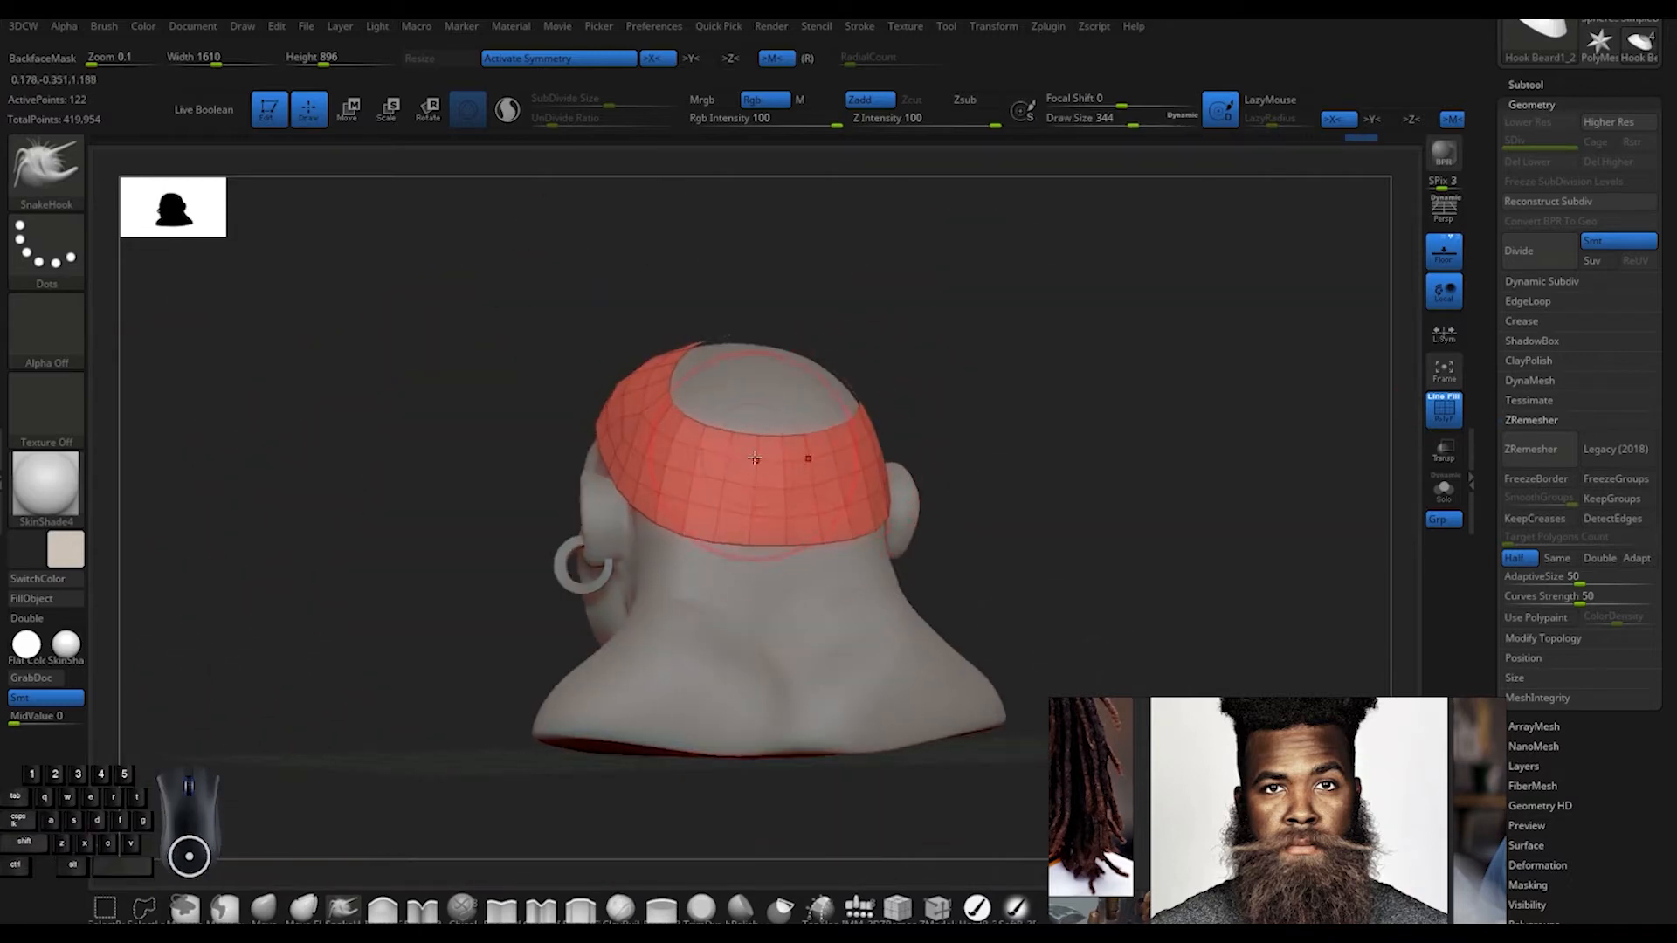
left_click_drag(779, 545, 871, 518)
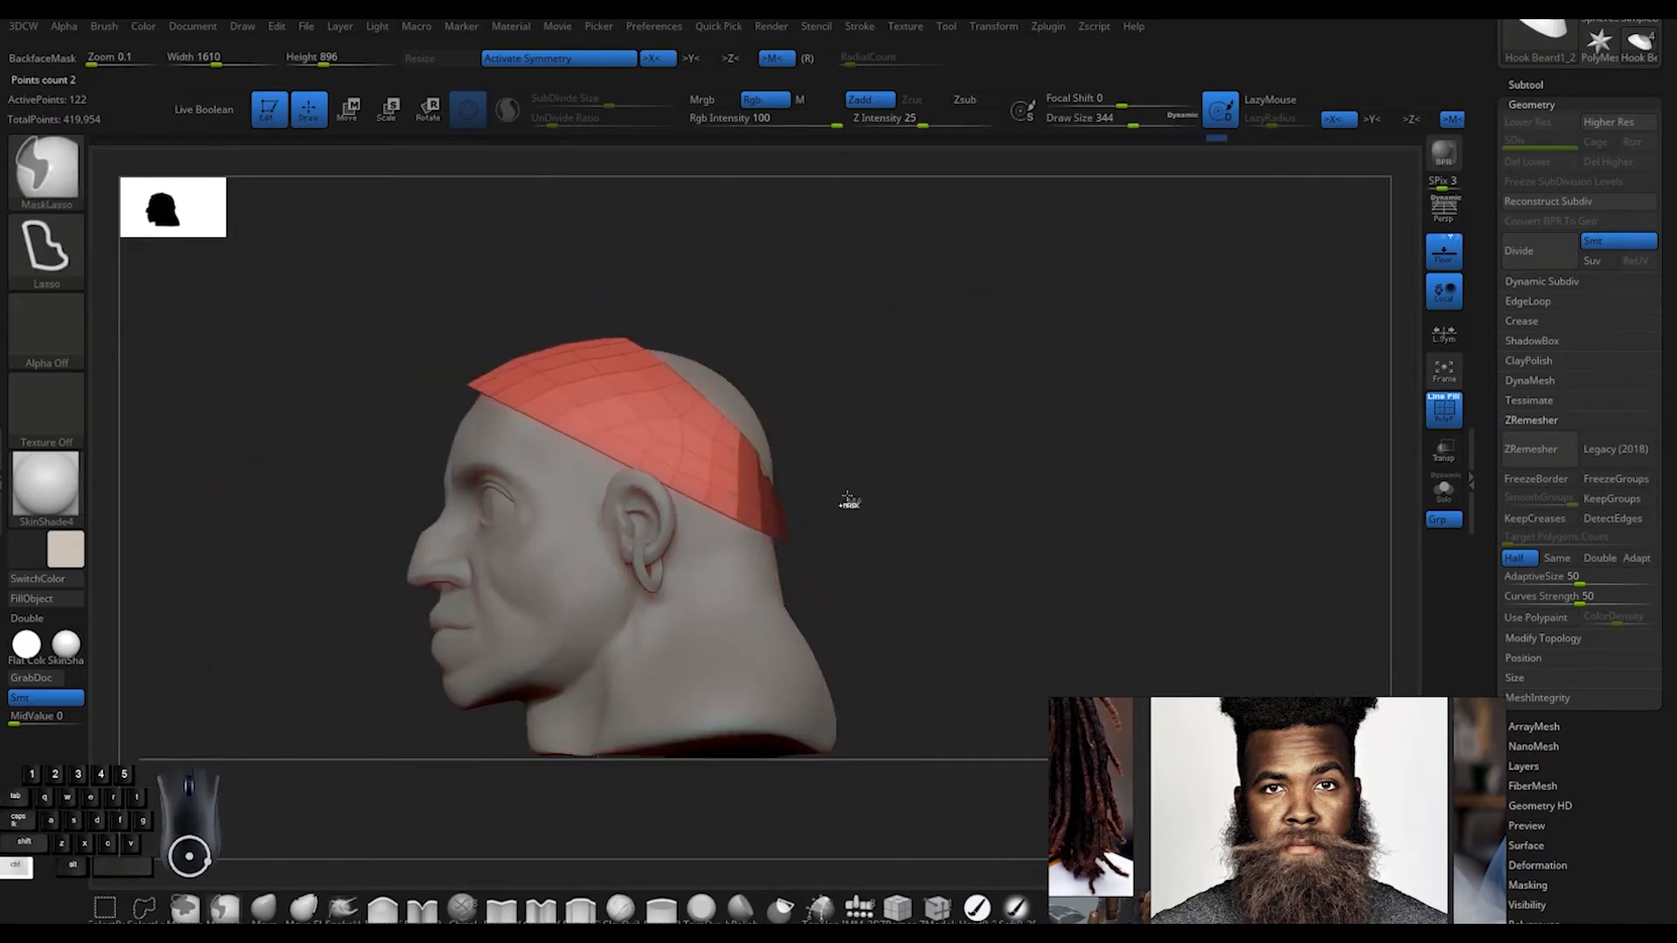
left_click_drag(904, 410, 944, 422)
key("q")
mouse_move(1070, 419)
left_mouse_down()
mouse_move(741, 470)
mouse_move(981, 434)
mouse_move(952, 420)
mouse_move(905, 485)
left_mouse_up()
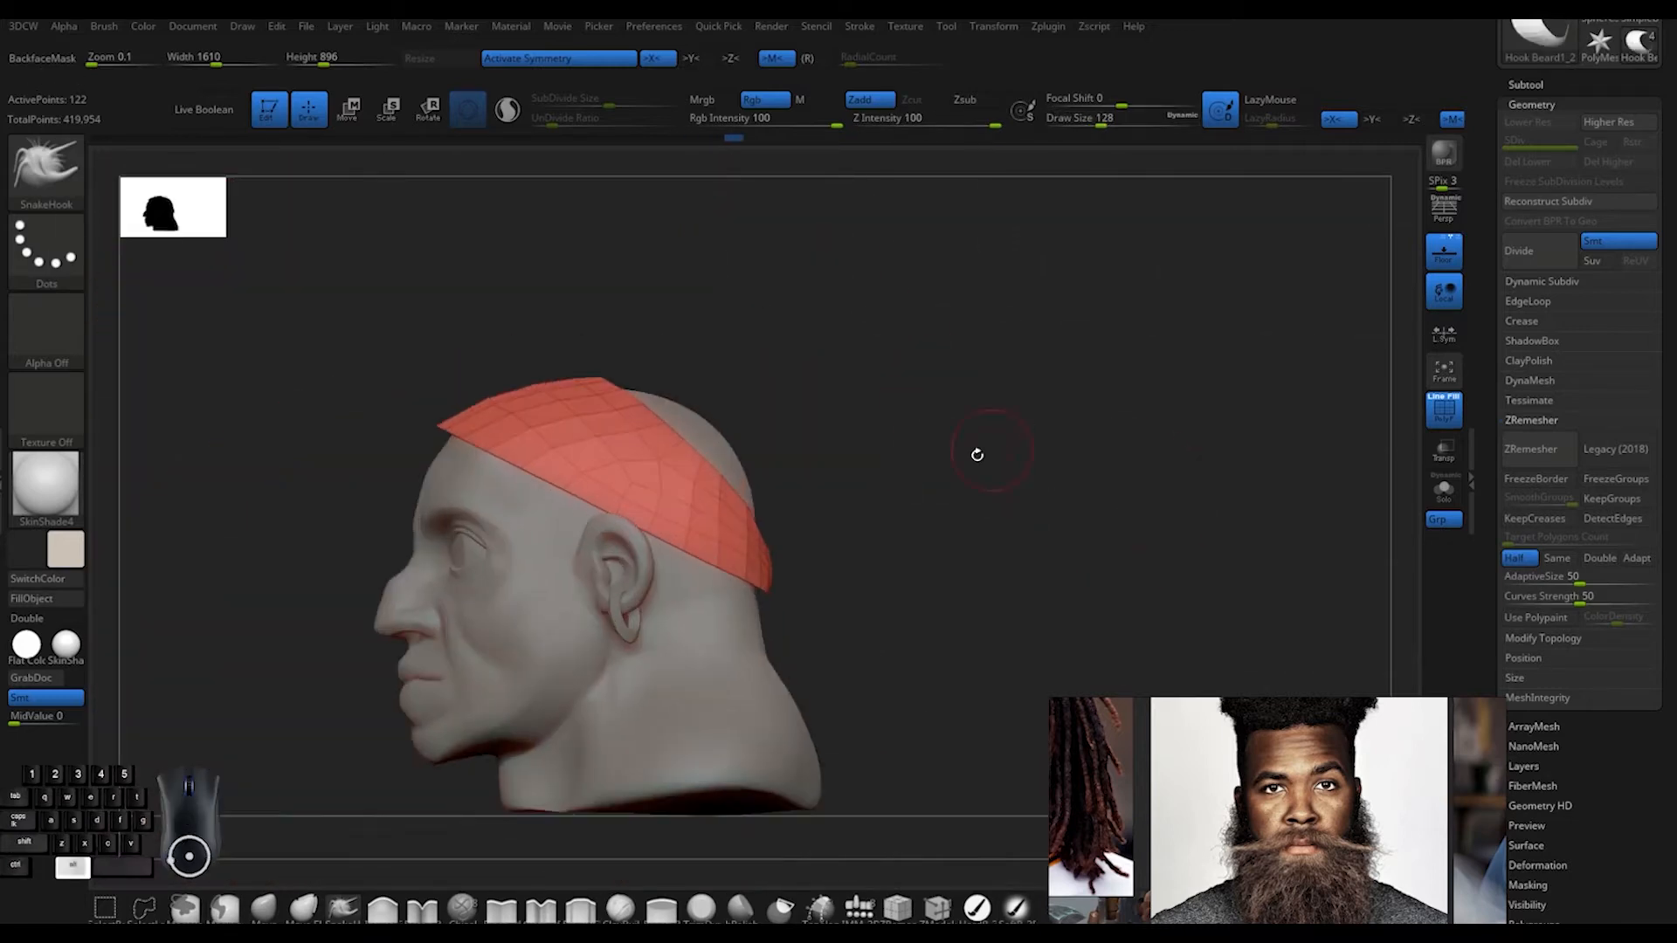
Raise the cap's upper edge into a peak and adjust its sides and rear with SnakeHook
left_click_drag(977, 456, 943, 345, "alt")
key("w")
left_click(615, 335, "alt")
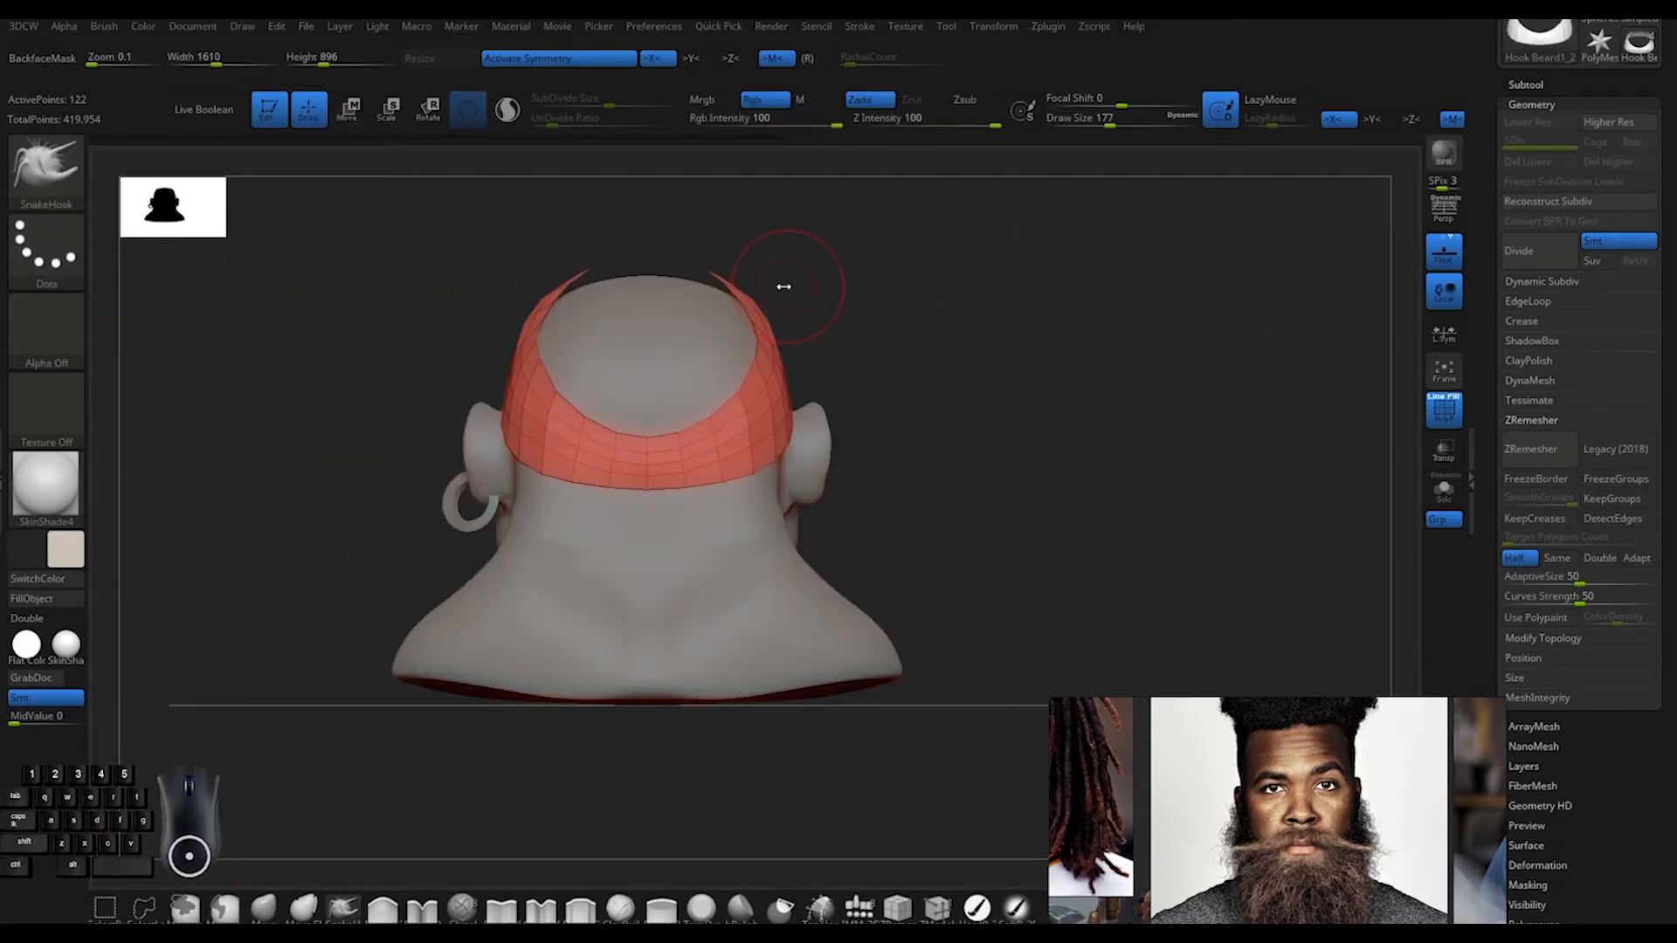
mouse_move(911, 271)
left_mouse_down()
mouse_move(775, 344)
mouse_move(769, 454)
mouse_move(793, 391)
mouse_move(726, 428)
mouse_move(291, 273)
mouse_move(699, 420)
mouse_move(523, 499)
mouse_move(395, 489)
left_mouse_up()
key("w")
key("q")
left_click_drag(614, 467, 772, 506, "alt")
key("w")
left_click_drag(557, 424, 568, 424)
key("q")
mouse_move(839, 515)
left_mouse_down()
mouse_move(712, 387)
mouse_move(830, 369)
left_mouse_up()
scroll(1250, 799, "down", 6)
scroll(1233, 792, "up", 6)
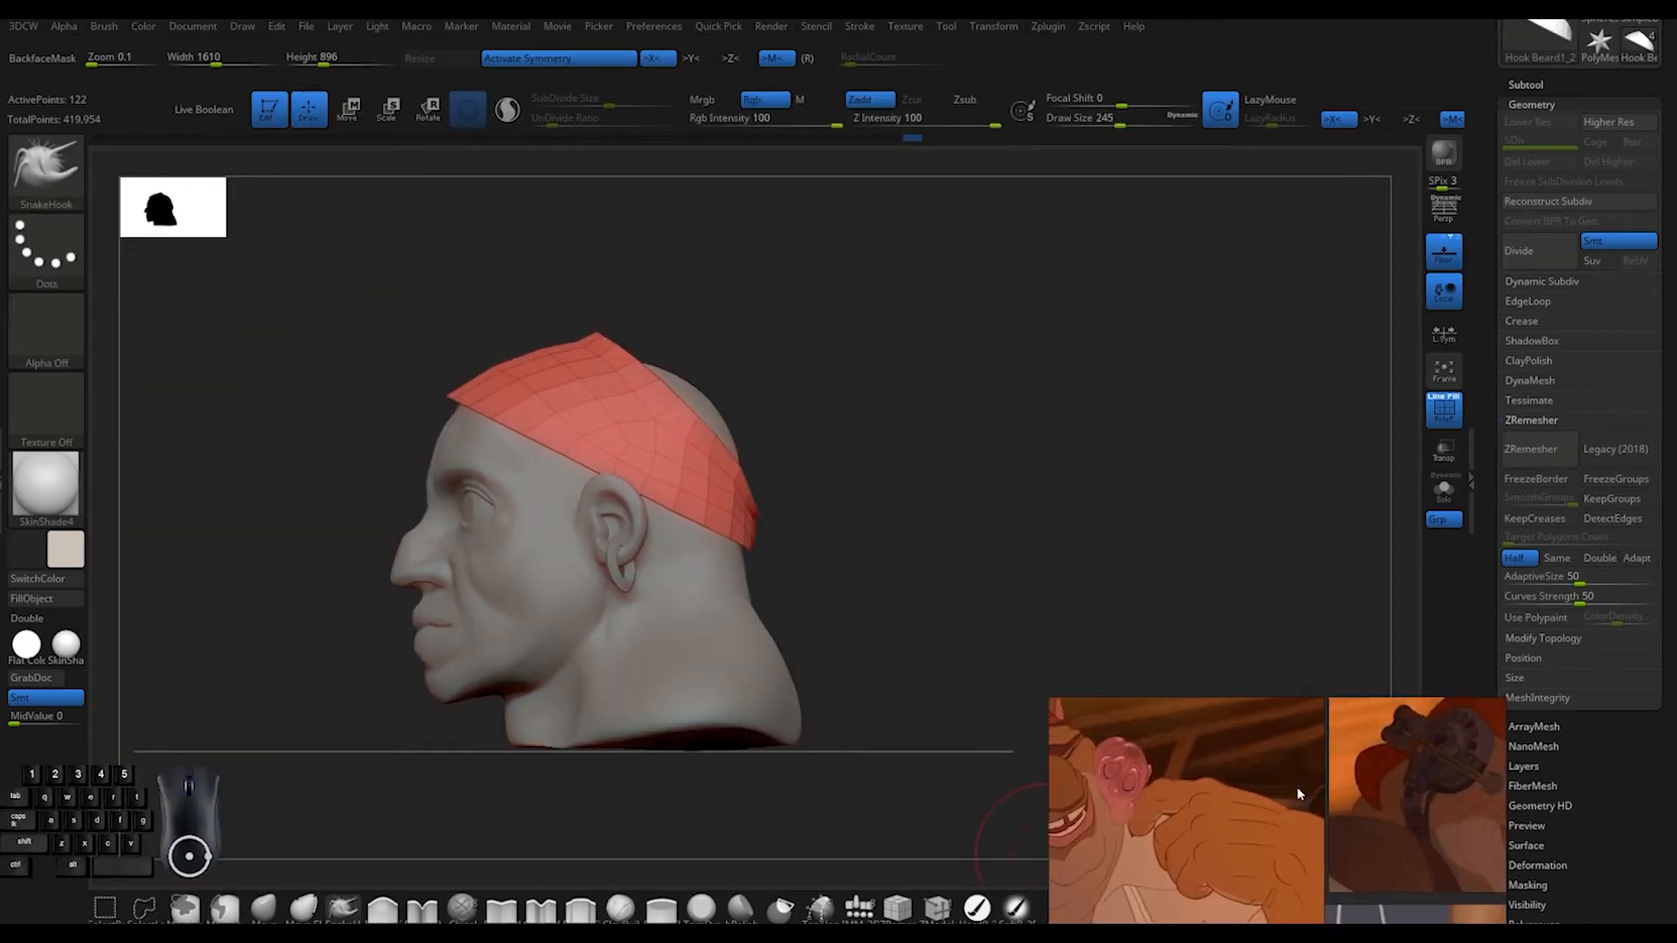
Bring the red-bandana pirate reference into view and reshape the cap's side profile like the bandana, varying the brush size
middle_click_drag(1235, 787, 1410, 776)
left_click_drag(732, 335, 773, 350)
key("space")
left_click_drag(740, 338, 860, 358)
left_click_drag(499, 419, 515, 445)
mouse_move(861, 393)
left_mouse_down()
mouse_move(795, 375)
mouse_move(883, 349)
left_mouse_up()
left_click_drag(616, 412, 603, 395)
left_click_drag(860, 349, 803, 384)
key("space")
left_click_drag(636, 406, 616, 404)
left_click_drag(812, 376, 856, 362)
left_click_drag(655, 391, 651, 371)
Pull the bandana's lower front edge into shape across the forehead with SnakeHook at smaller brush sizes
mouse_move(786, 345)
left_mouse_down()
mouse_move(737, 349)
mouse_move(743, 428)
left_mouse_up()
key("space")
left_click_drag(587, 480, 573, 480)
left_click_drag(873, 367, 839, 524)
left_click_drag(646, 524, 653, 517)
mouse_move(918, 515)
left_mouse_down("shift")
mouse_move(932, 364)
mouse_move(882, 359)
left_mouse_up("shift")
mouse_move(909, 314)
left_mouse_down("alt")
mouse_move(946, 358)
mouse_move(843, 385)
mouse_move(843, 404)
mouse_move(954, 288)
mouse_move(1004, 358)
left_mouse_up("alt")
key("space")
left_click_drag(681, 593, 683, 586)
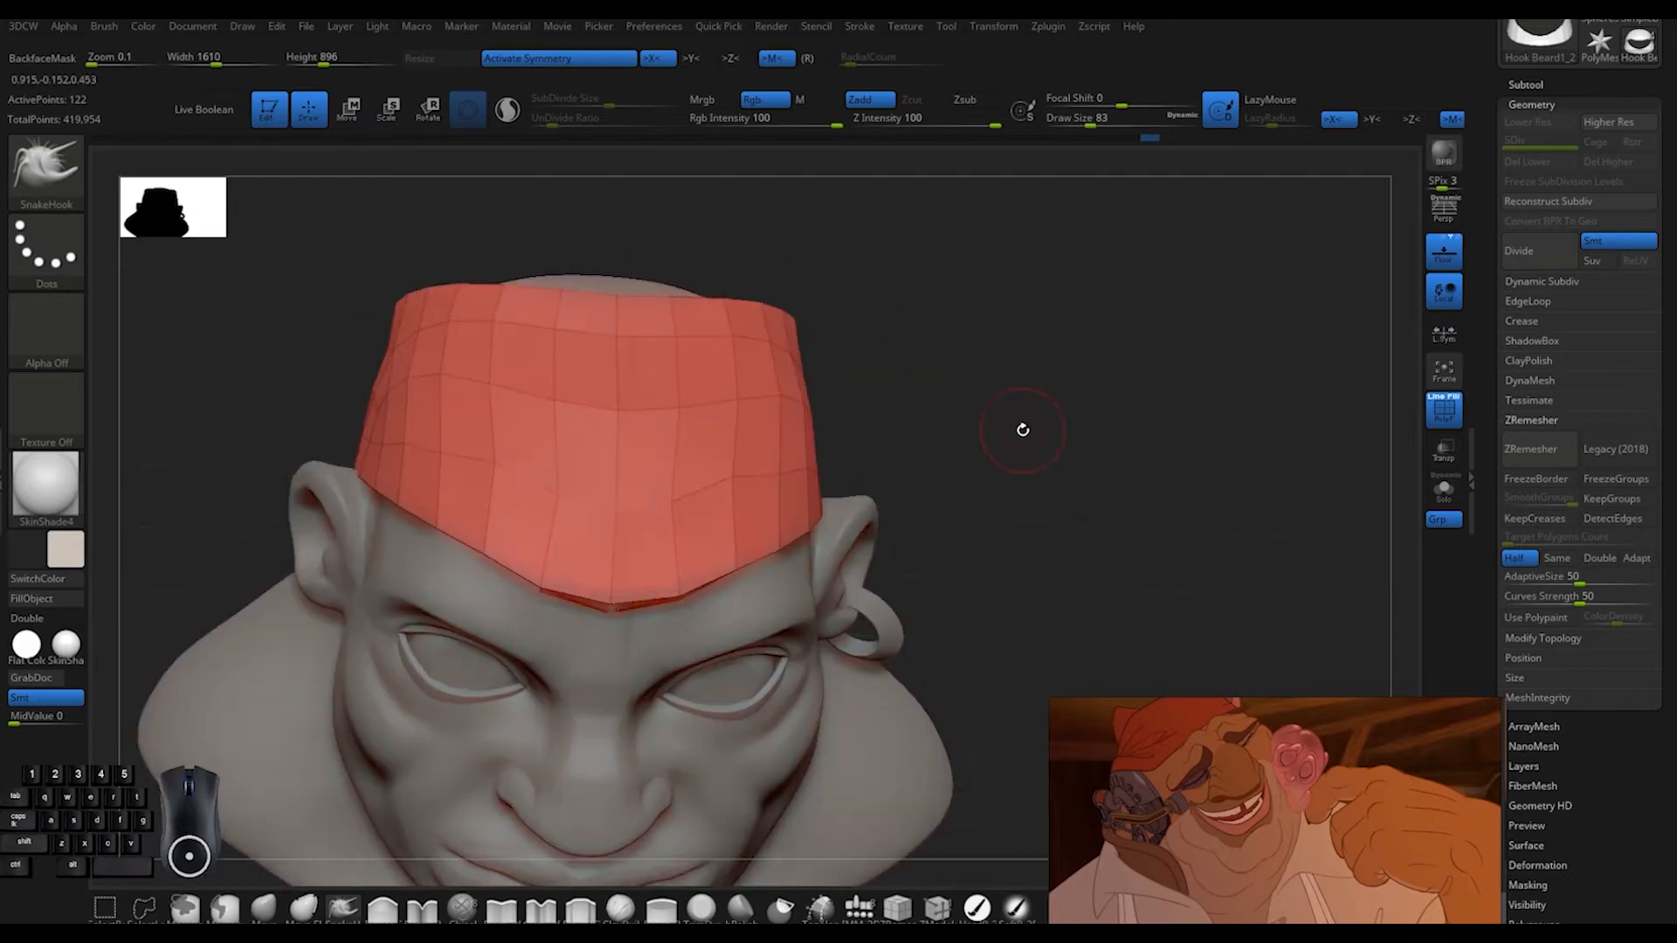
Push the bandana's front corner outward for a fuller, rounder profile above the brow
mouse_move(1034, 472)
left_mouse_down()
mouse_move(1028, 376)
mouse_move(1093, 341)
mouse_move(1158, 336)
left_mouse_up()
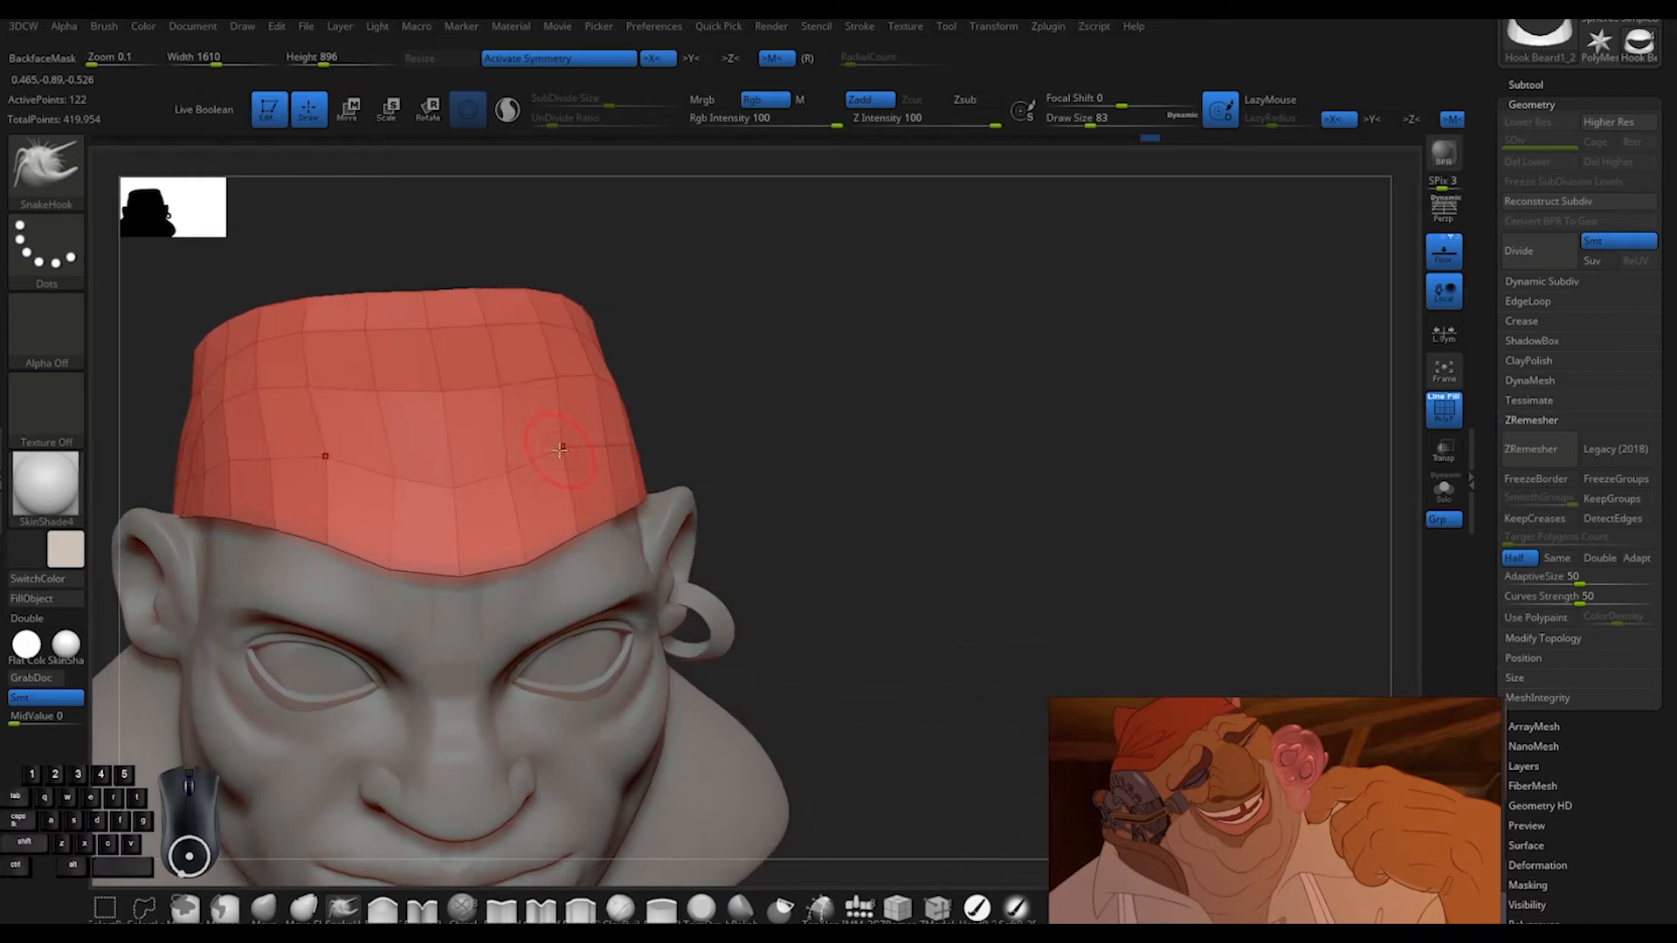
key("space")
left_click_drag(873, 367, 812, 375)
left_click_drag(397, 340, 296, 336)
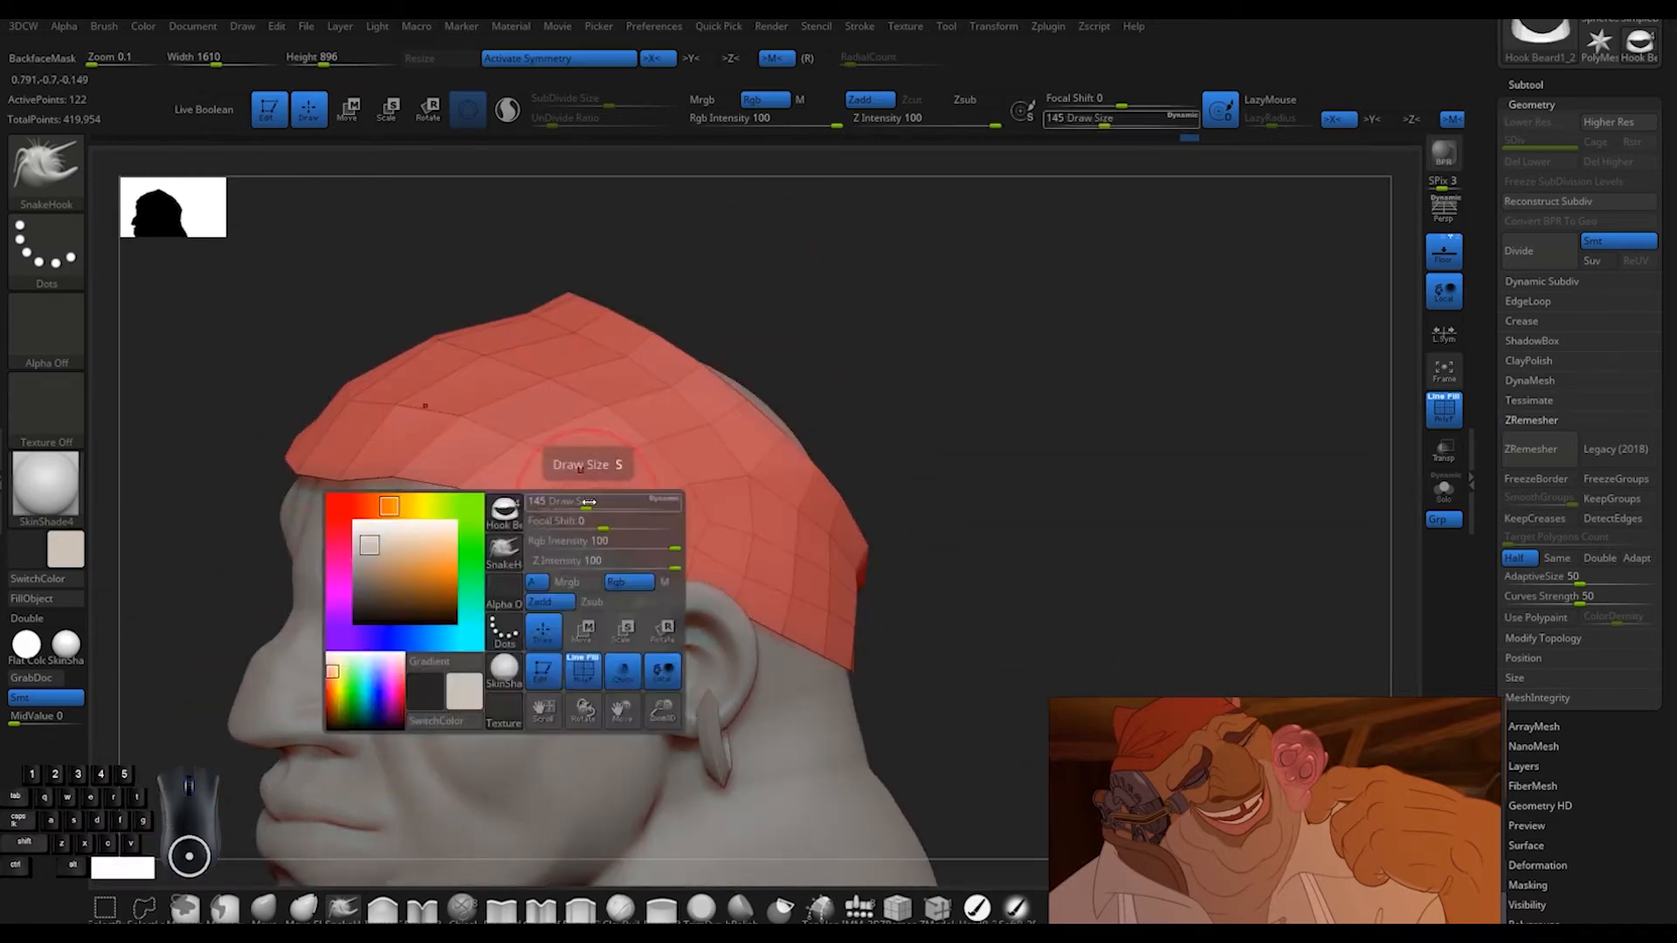
Insert an extra edge loop in the bandana mesh with the ZModeler brush
key("b")
key("z")
key("m")
left_click(485, 509)
left_click(486, 509)
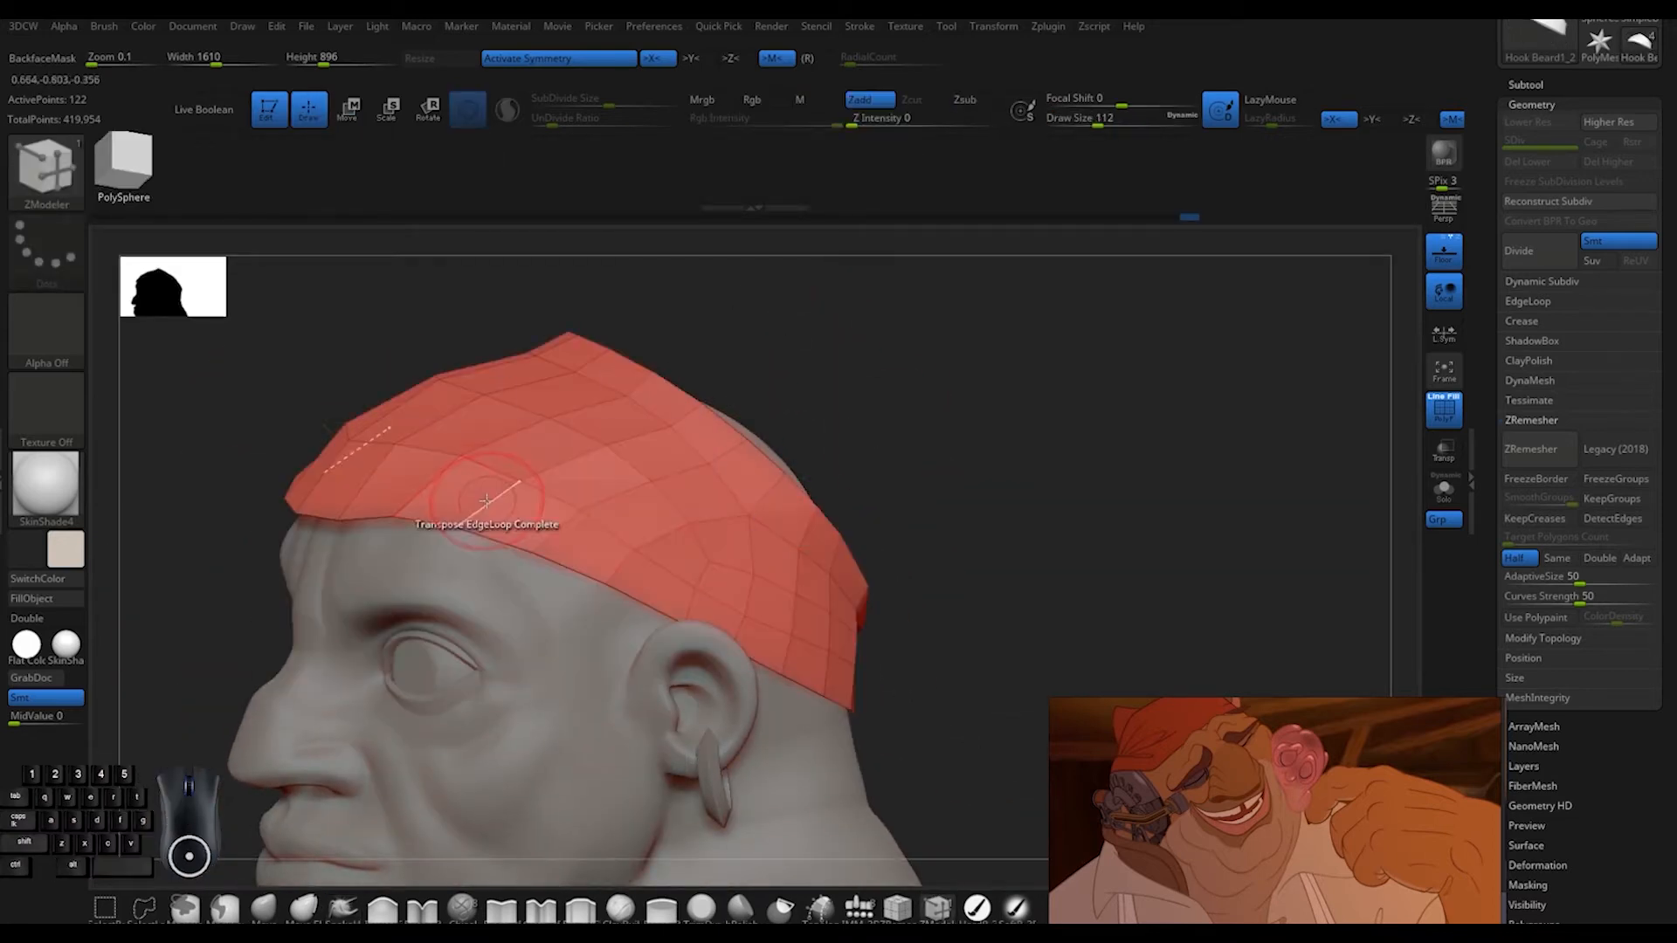
key("space")
left_click(507, 506)
left_click(487, 511)
left_click_drag(974, 393, 902, 393)
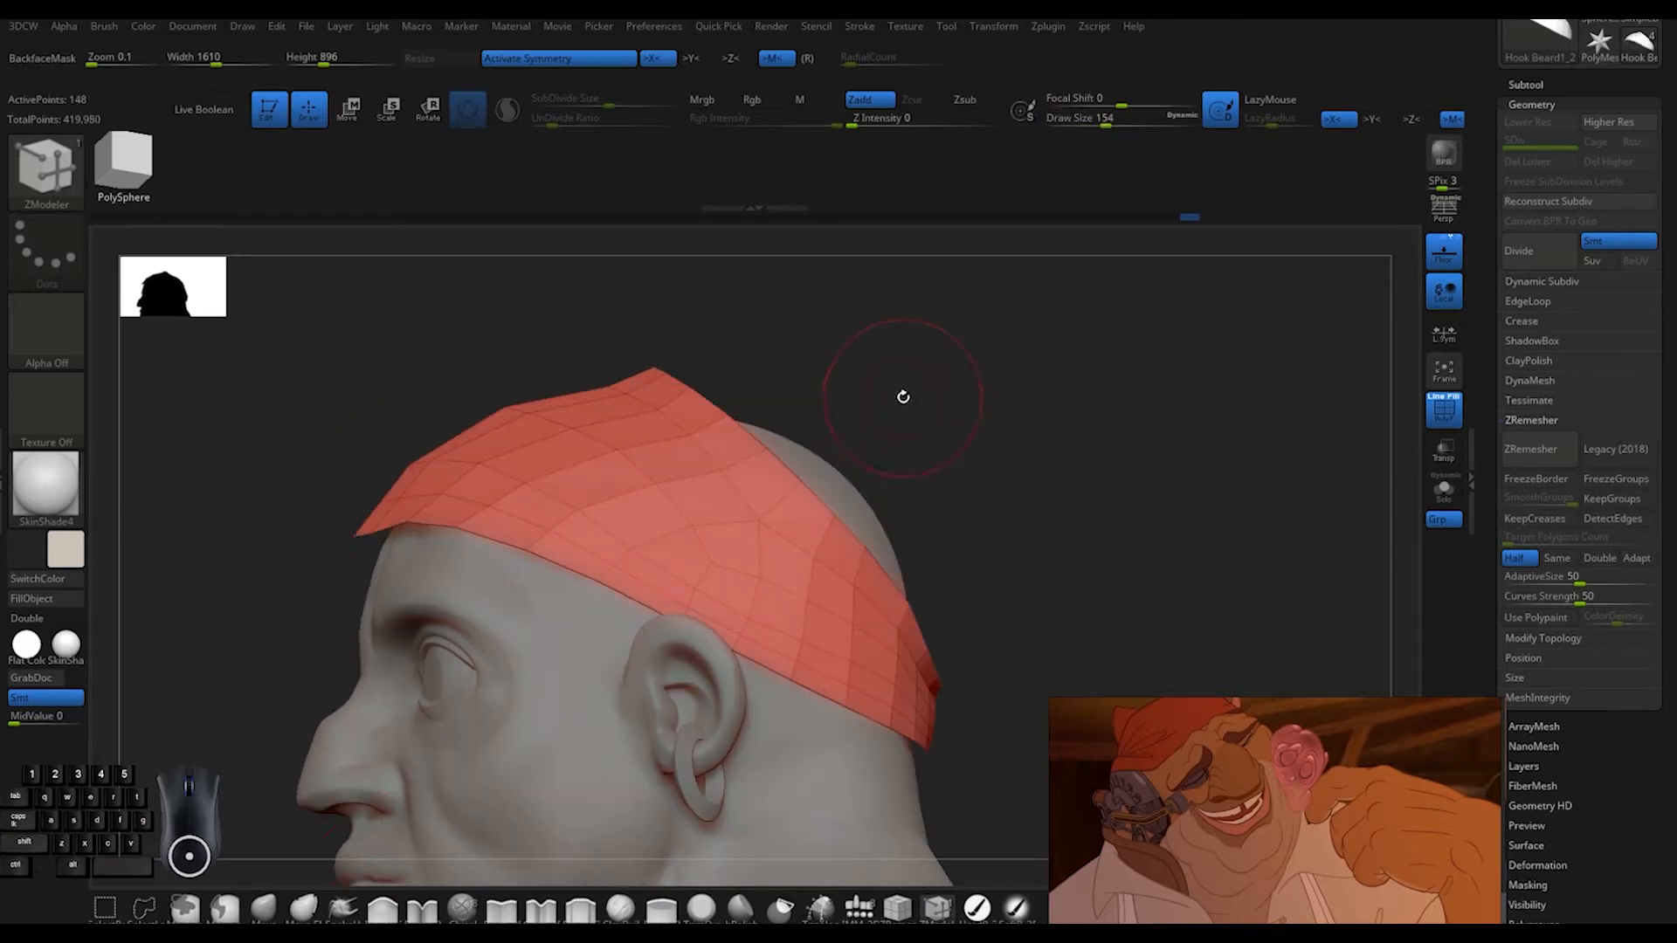
Switch back to the SnakeHook brush and adjust the bandana's front rim over the forehead
key("b")
key("s")
key("h")
left_click_drag(396, 457, 394, 457)
mouse_move(394, 457)
right_mouse_down()
mouse_move(554, 371)
mouse_move(405, 434)
mouse_move(526, 460)
mouse_move(731, 419)
mouse_move(839, 337)
right_mouse_up()
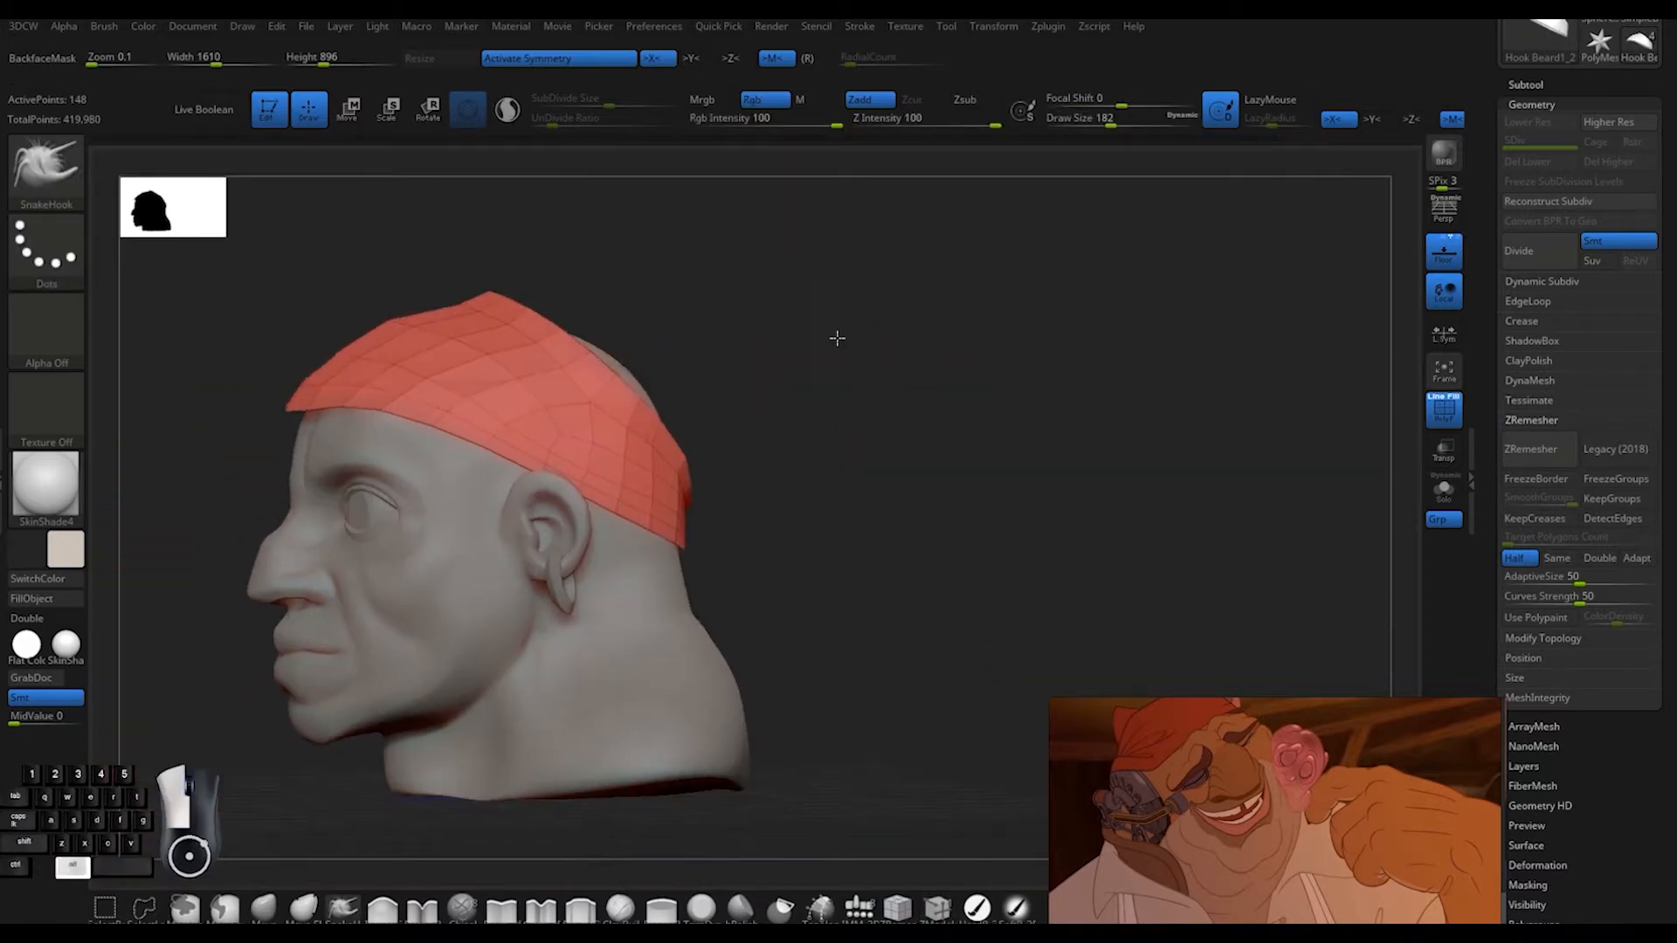
Isolate the bandana's lower rim with a mask and fit it around the head using the scale gizmo, clearing the mask
key("ctrl")
left_click_drag(662, 540, 679, 548, "ctrl")
right_click_drag(679, 548, 524, 549)
left_click_drag(480, 546, 524, 555, "ctrl+alt")
mouse_move(664, 533)
right_mouse_down()
mouse_move(576, 525)
mouse_move(804, 498)
right_mouse_up()
left_click(805, 497, "ctrl")
key("w")
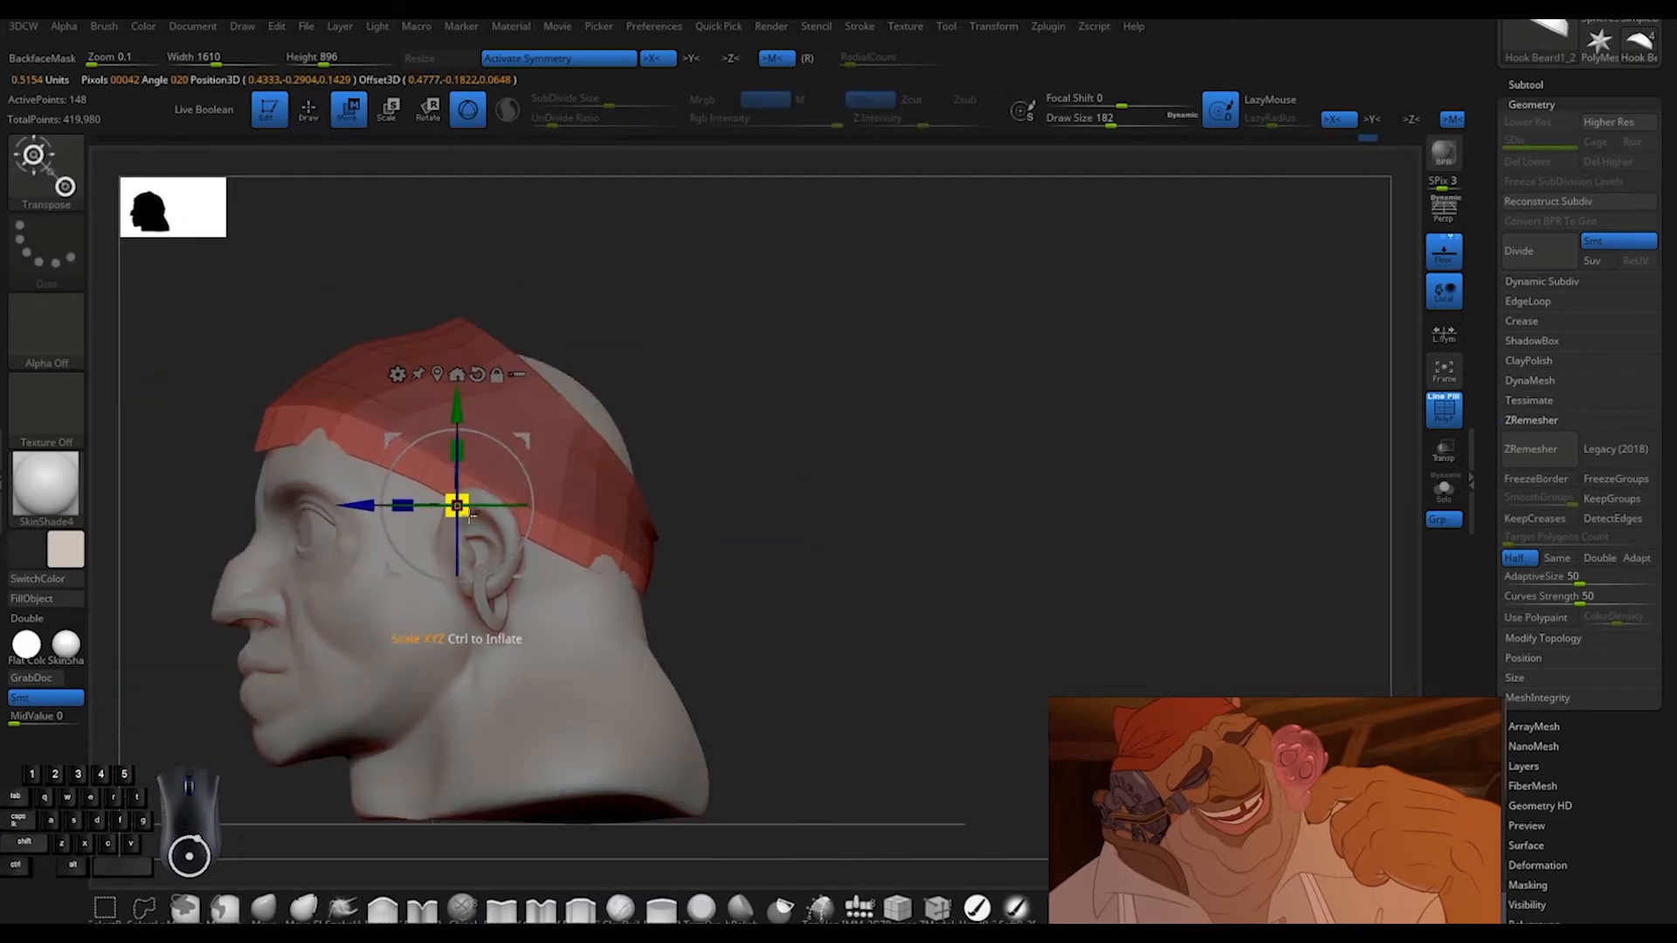
key("q")
left_click_drag(908, 490, 769, 476)
key("space")
left_click_drag(839, 524, 1031, 515)
left_click_drag(693, 420, 729, 450, "ctrl")
Shape the bandana's side and nape rim from a low angle with SnakeHook
key("space")
left_click_drag(416, 500, 406, 500)
mouse_move(698, 489)
right_mouse_down()
mouse_move(821, 489)
mouse_move(716, 489)
right_mouse_up()
mouse_move(839, 515)
right_mouse_down()
mouse_move(700, 415)
mouse_move(839, 428)
right_mouse_up()
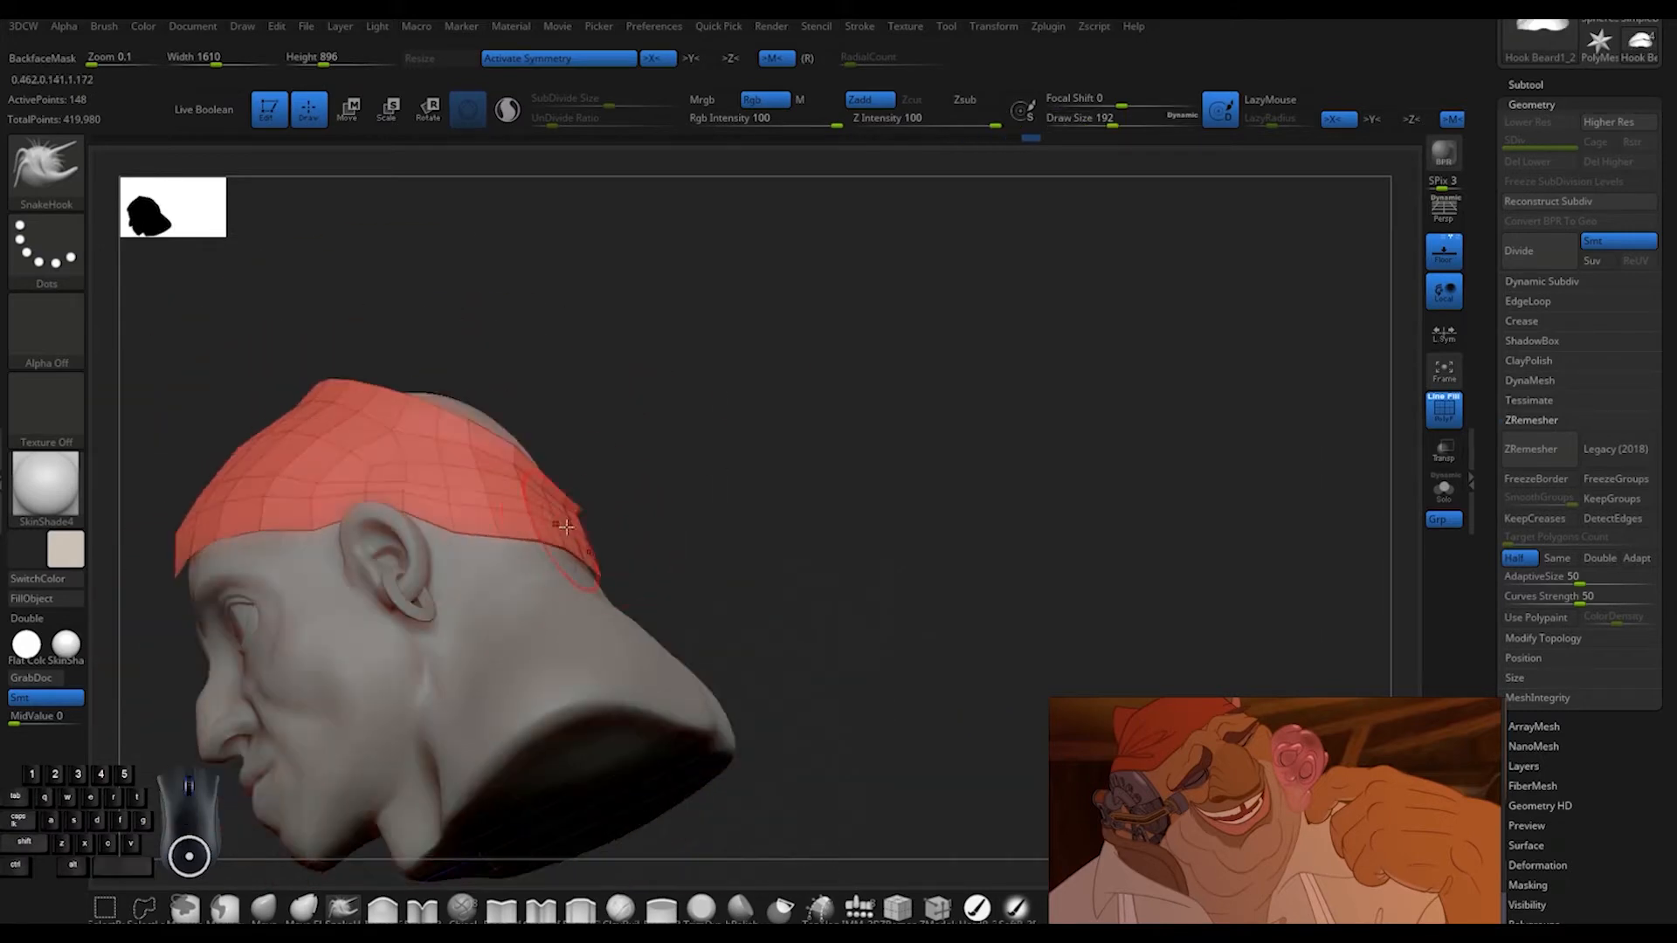
right_click_drag(577, 527, 768, 542)
Compare with the bandana references and reshape the rim above and behind the ear, smoothing the side
scroll(1249, 810, "down", 3)
mouse_move(1249, 811)
middle_mouse_down()
mouse_move(1075, 826)
mouse_move(1223, 812)
middle_mouse_up()
mouse_move(865, 525)
left_mouse_down()
mouse_move(969, 511)
mouse_move(887, 460)
mouse_move(838, 559)
left_mouse_up()
key("space")
left_click_drag(411, 412, 425, 411)
mouse_move(489, 367)
left_mouse_down()
mouse_move(712, 292)
mouse_move(897, 347)
mouse_move(860, 411)
mouse_move(435, 520)
mouse_move(996, 435)
mouse_move(830, 194)
left_mouse_up()
key("space")
left_click_drag(943, 359, 931, 358)
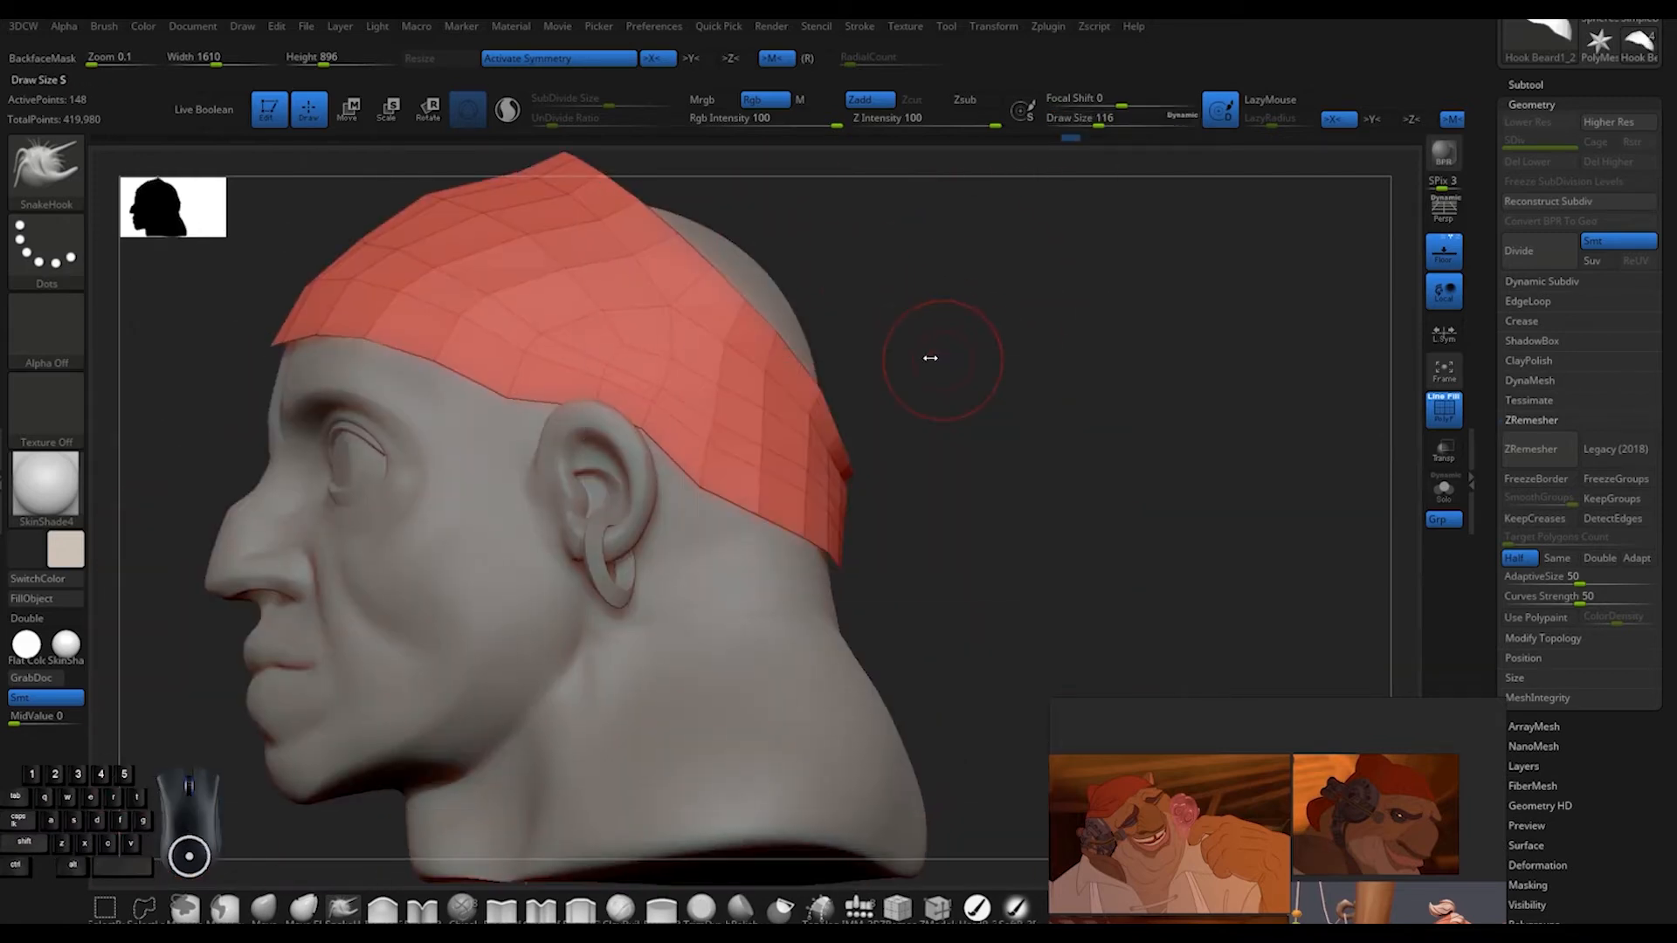
left_click_drag(655, 400, 715, 419, "shift")
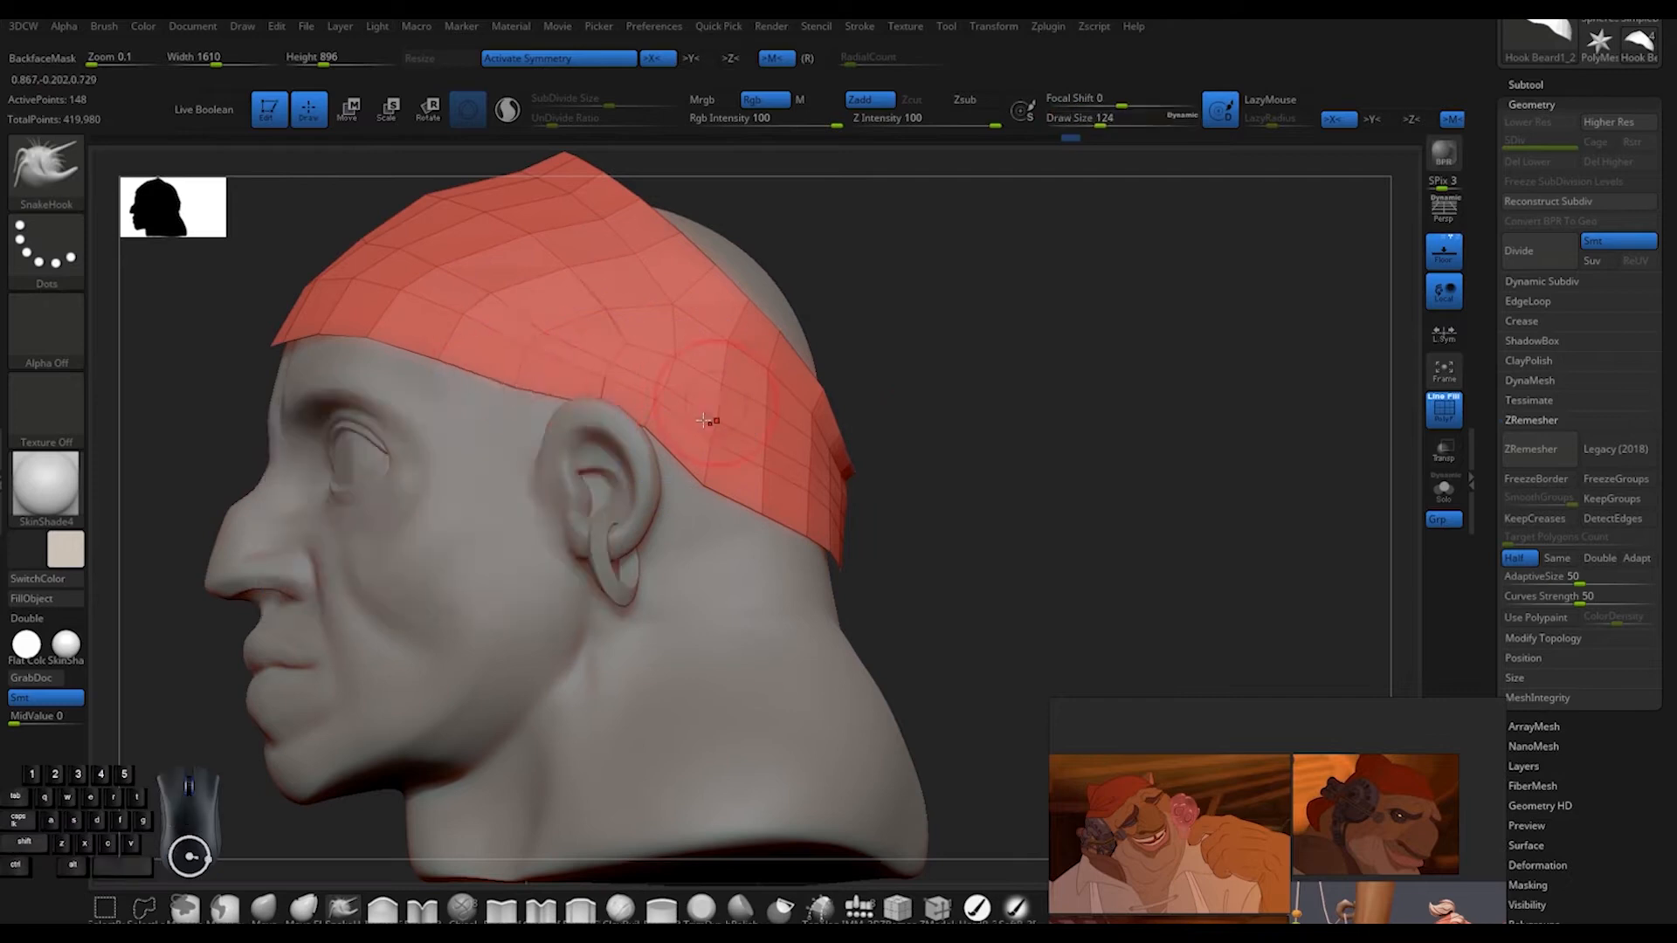
left_click_drag(886, 385, 607, 401)
left_click_drag(701, 480, 695, 477)
Refine the bandana's front rim with SnakeHook while consulting the other images on the reference board
left_click_drag(974, 463, 1107, 487)
key("space")
mouse_move(1107, 487)
left_mouse_down()
mouse_move(1083, 289)
mouse_move(1267, 323)
left_mouse_up()
left_click_drag(1005, 350, 930, 419)
scroll(1238, 823, "down", 2)
scroll(1354, 799, "up", 4)
middle_click_drag(1354, 798, 1286, 801)
mouse_move(428, 341)
left_mouse_down()
mouse_move(611, 356)
mouse_move(428, 345)
left_mouse_up()
Mask the bandana's front and lower area, reshape the unmasked crown peak with SnakeHook and clear the mask
key("w")
left_click_drag(747, 524, 651, 467, "ctrl")
left_click_drag(718, 498, 761, 421)
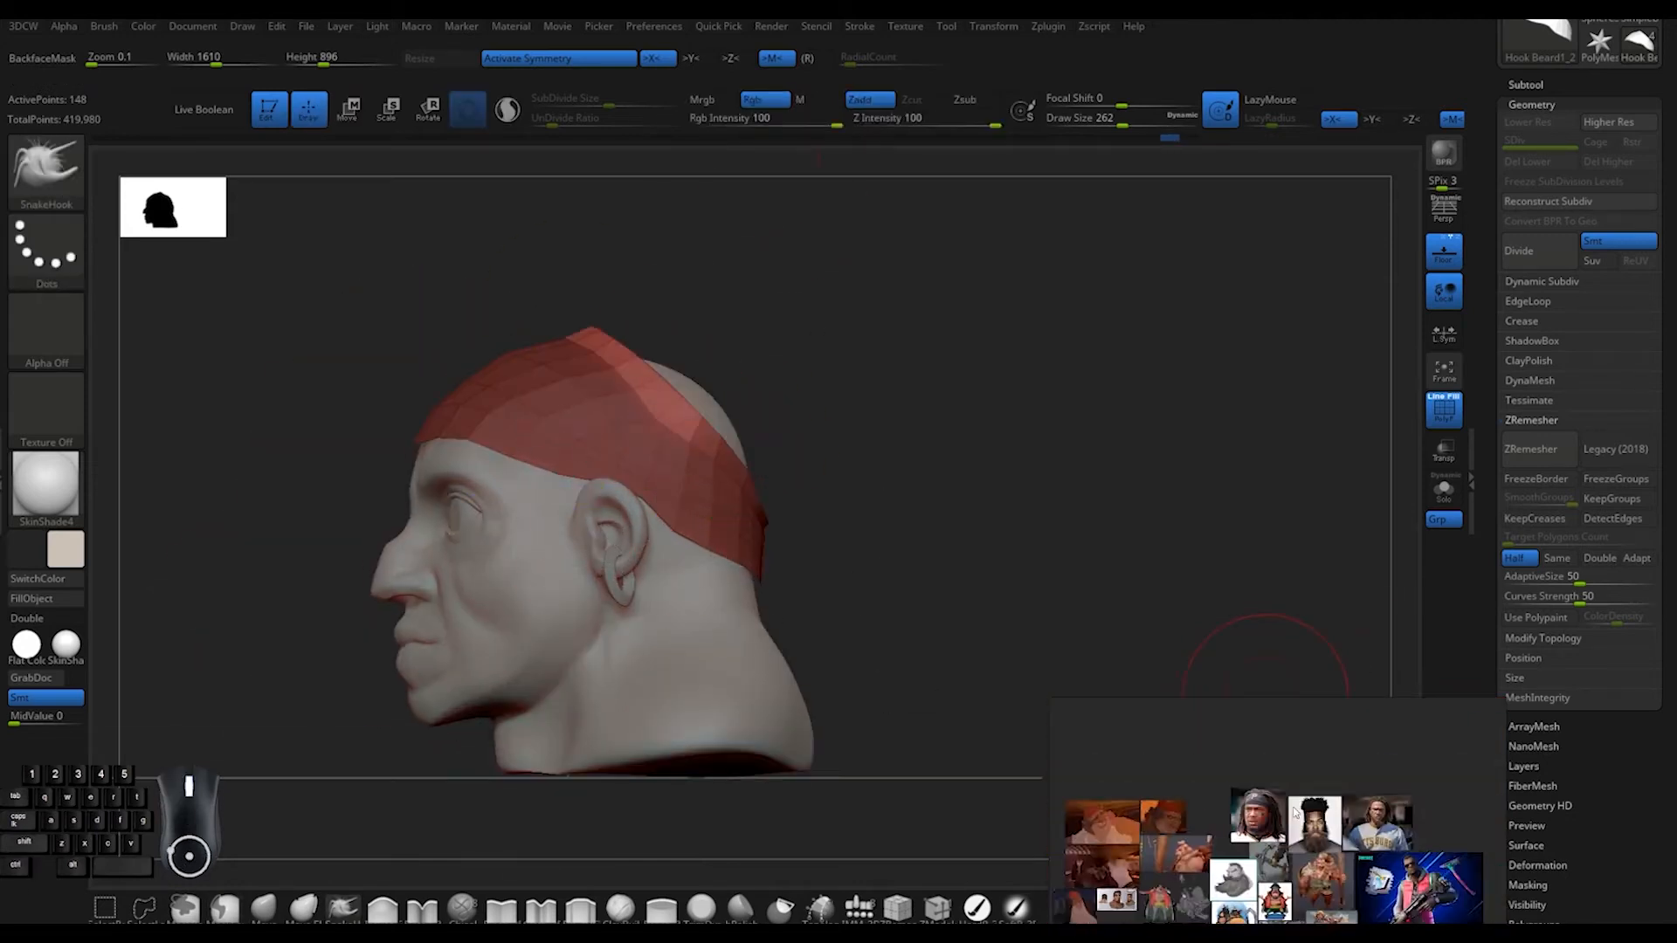
left_click_drag(737, 279, 751, 287)
left_click_drag(791, 492, 838, 592, "ctrl")
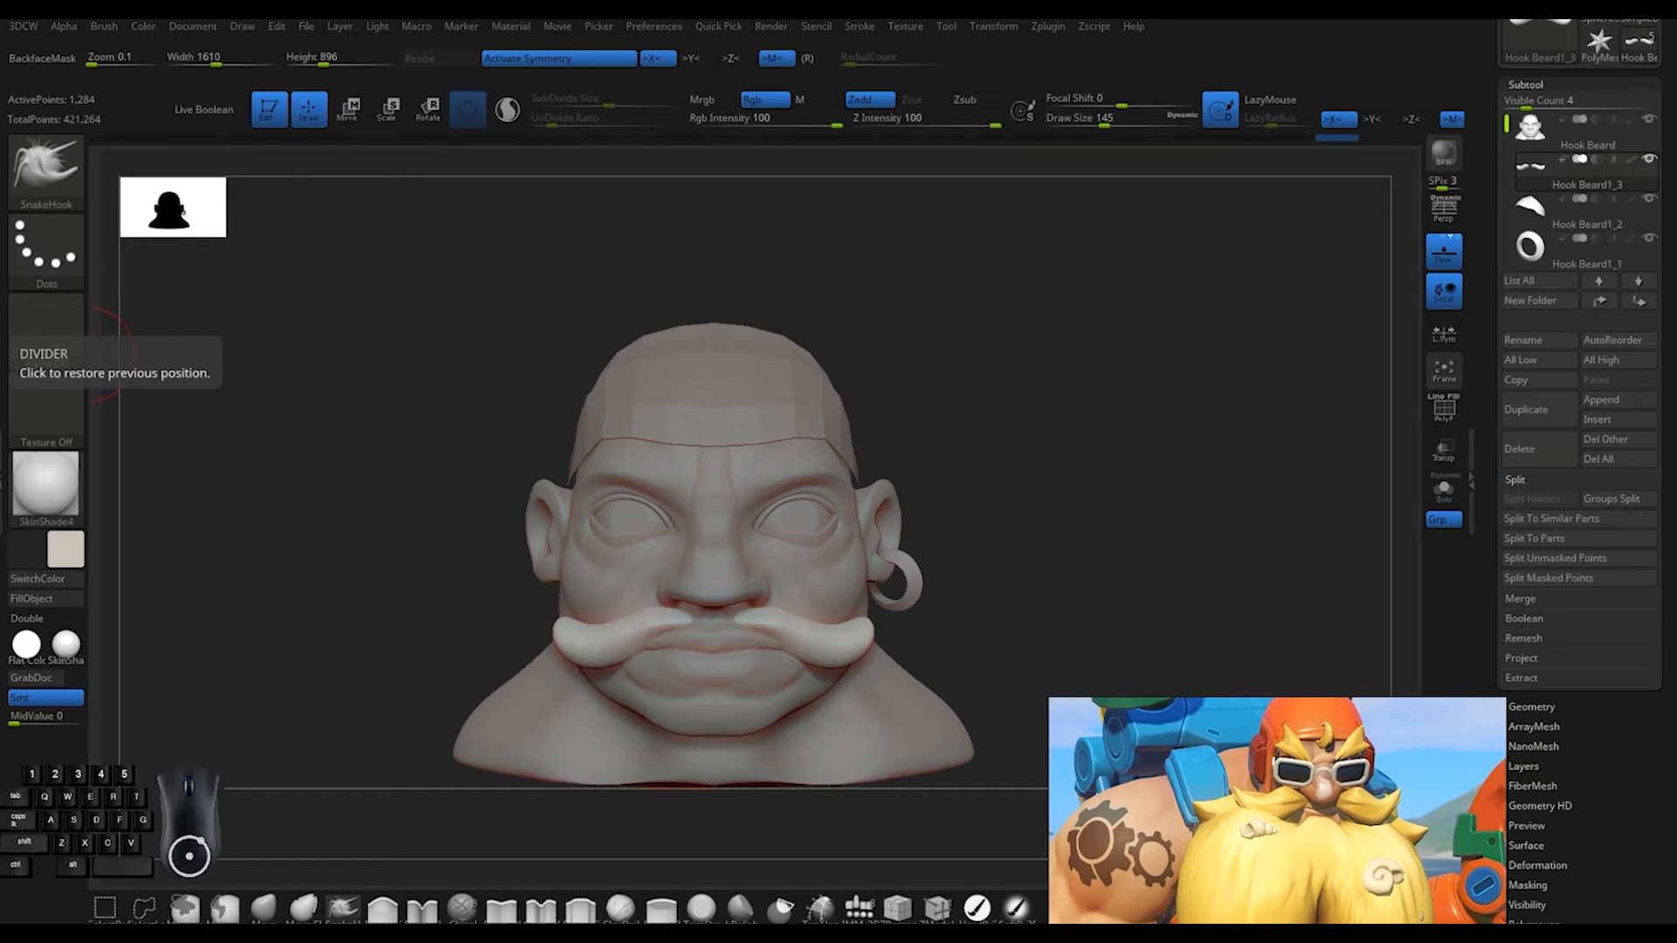
Make the moustache subtool active and bend its ends upward into curled tips with SnakeHook
left_click(777, 384, "alt")
left_click(817, 642, "alt")
left_click_drag(1145, 490, 1031, 367)
key("w")
left_click(613, 526, "alt")
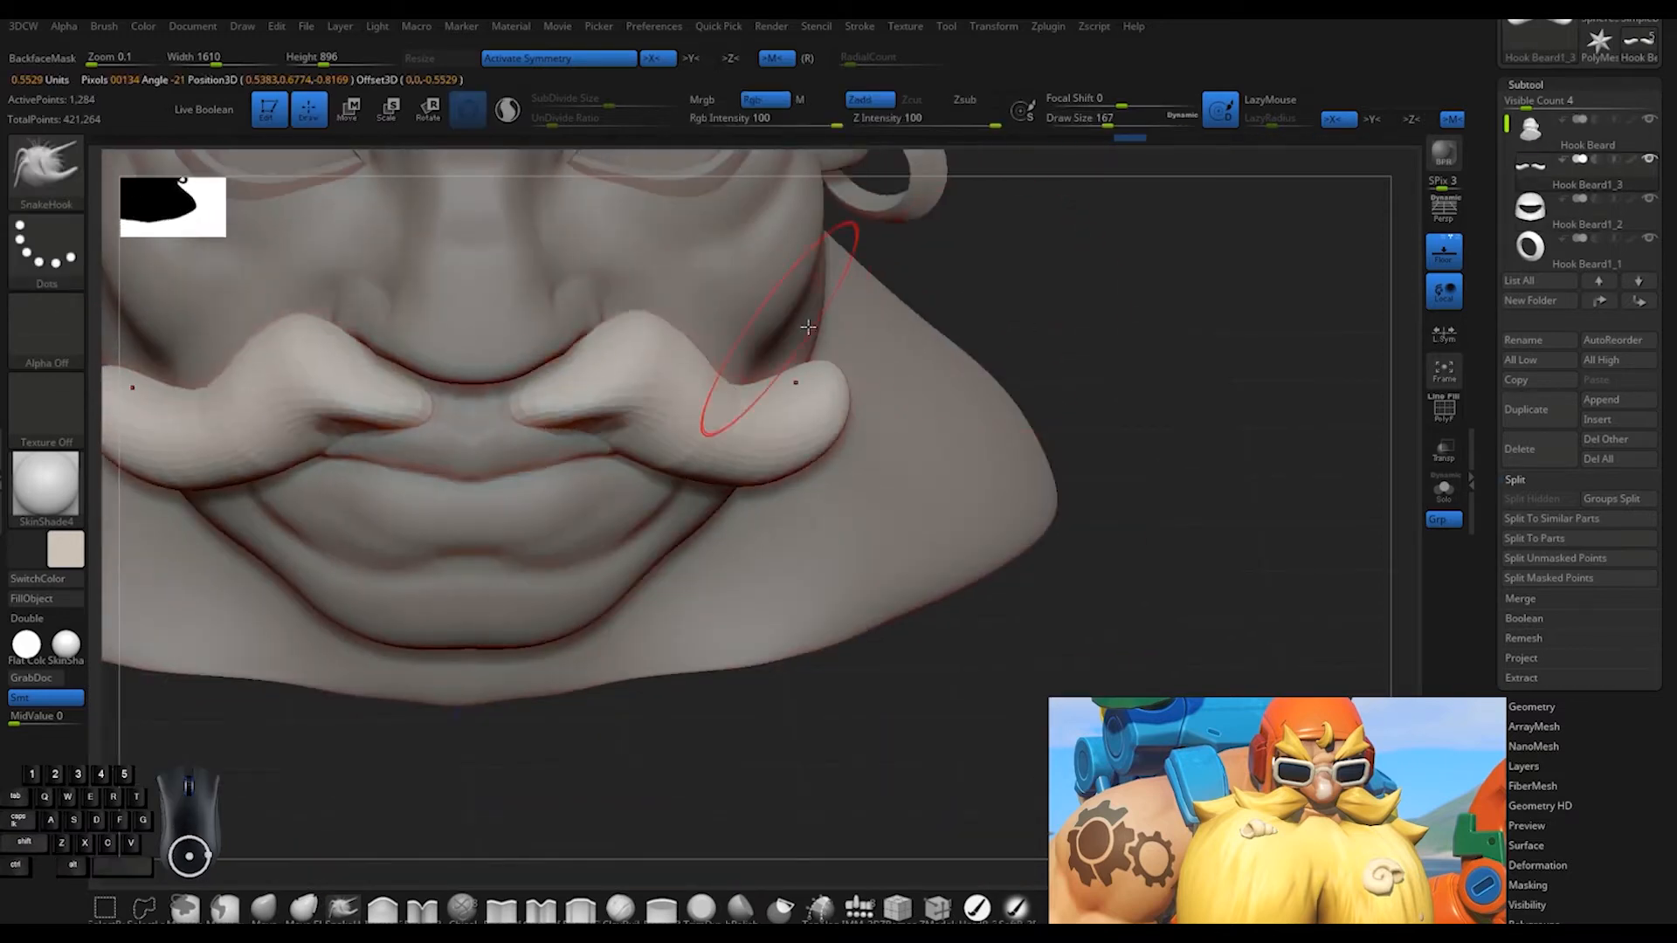
left_click_drag(743, 410, 692, 488)
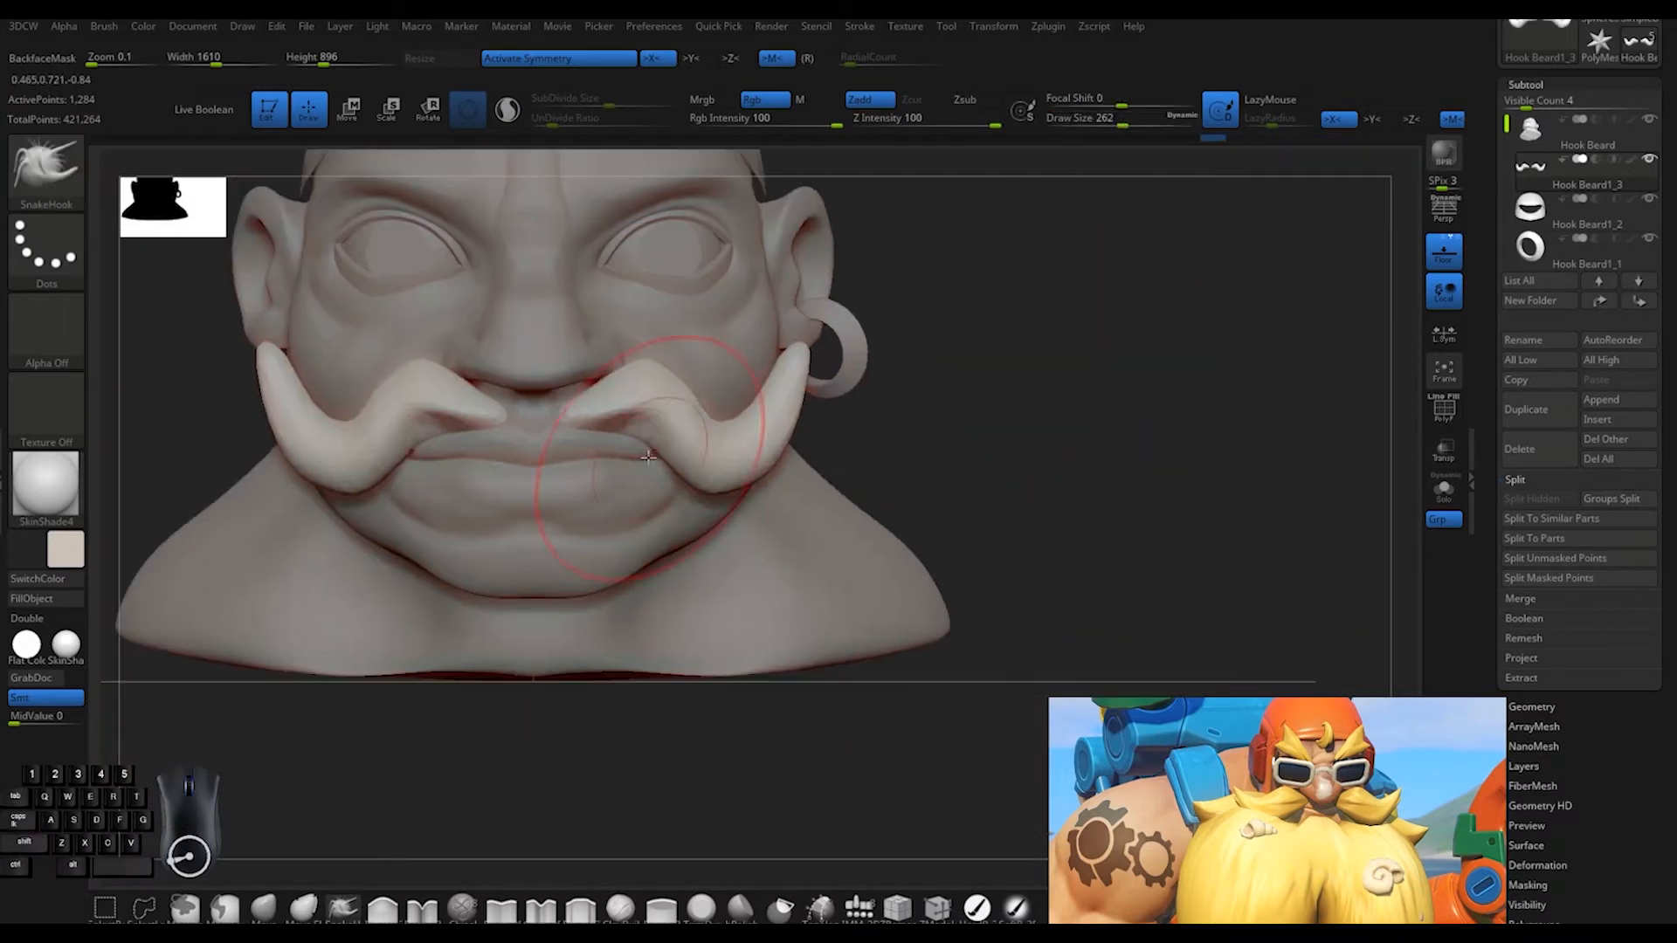
Pull the moustache ends away from the cheeks with a larger brush and check the topology in wireframe
key("space")
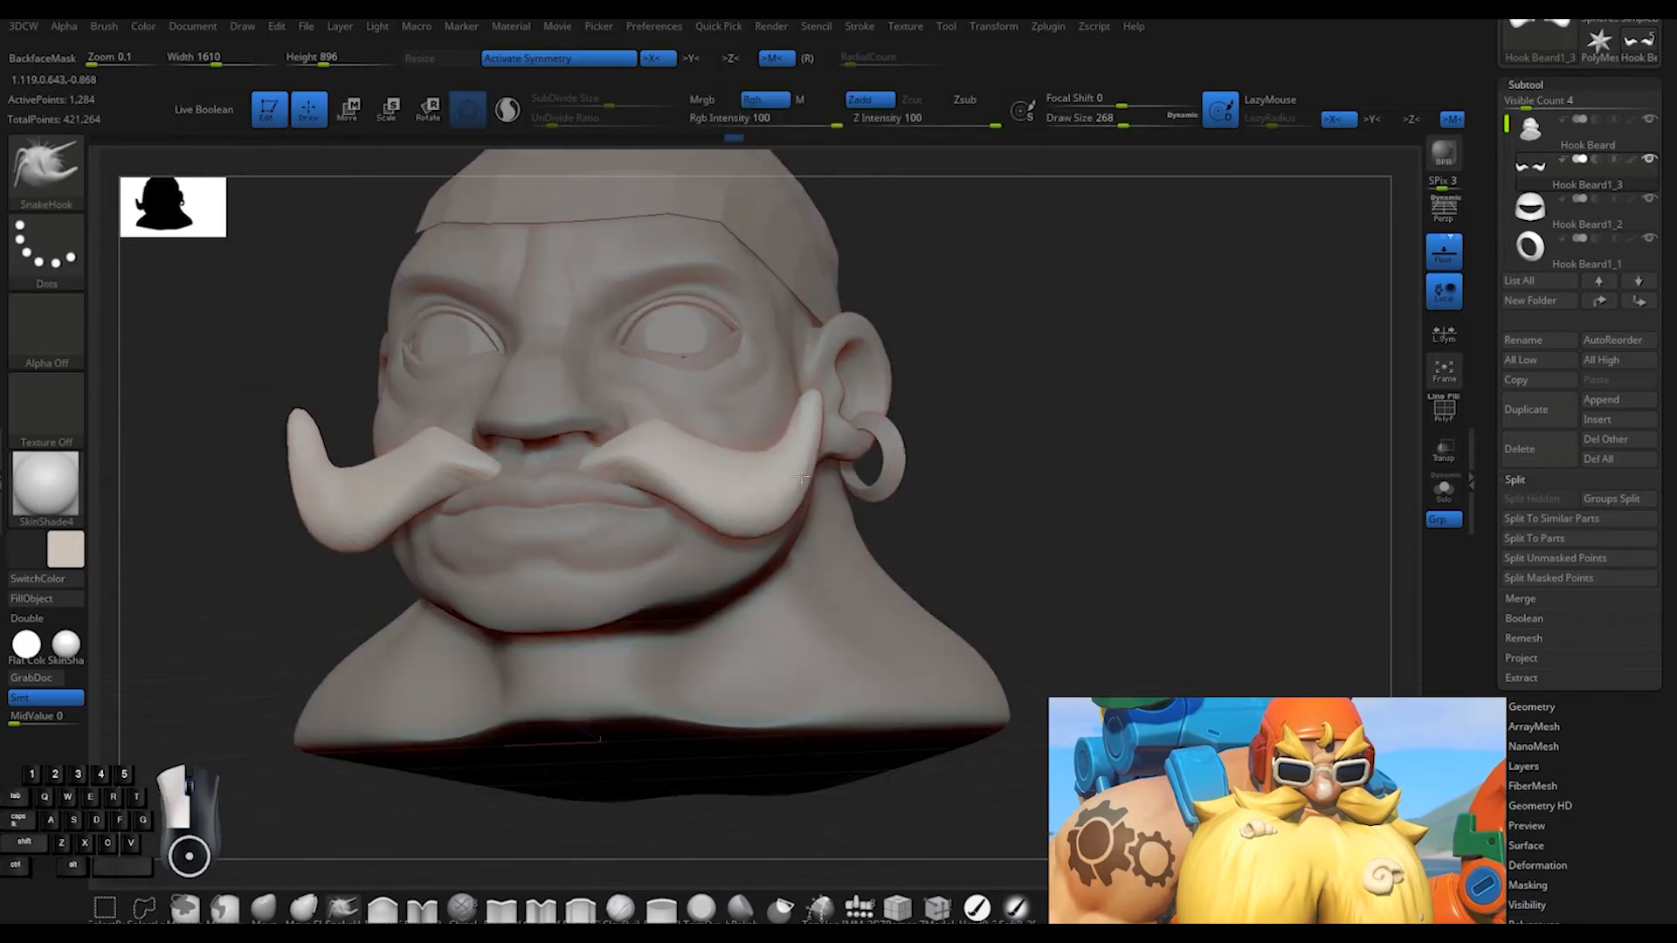
left_click_drag(823, 377, 775, 534, "ctrl+shift")
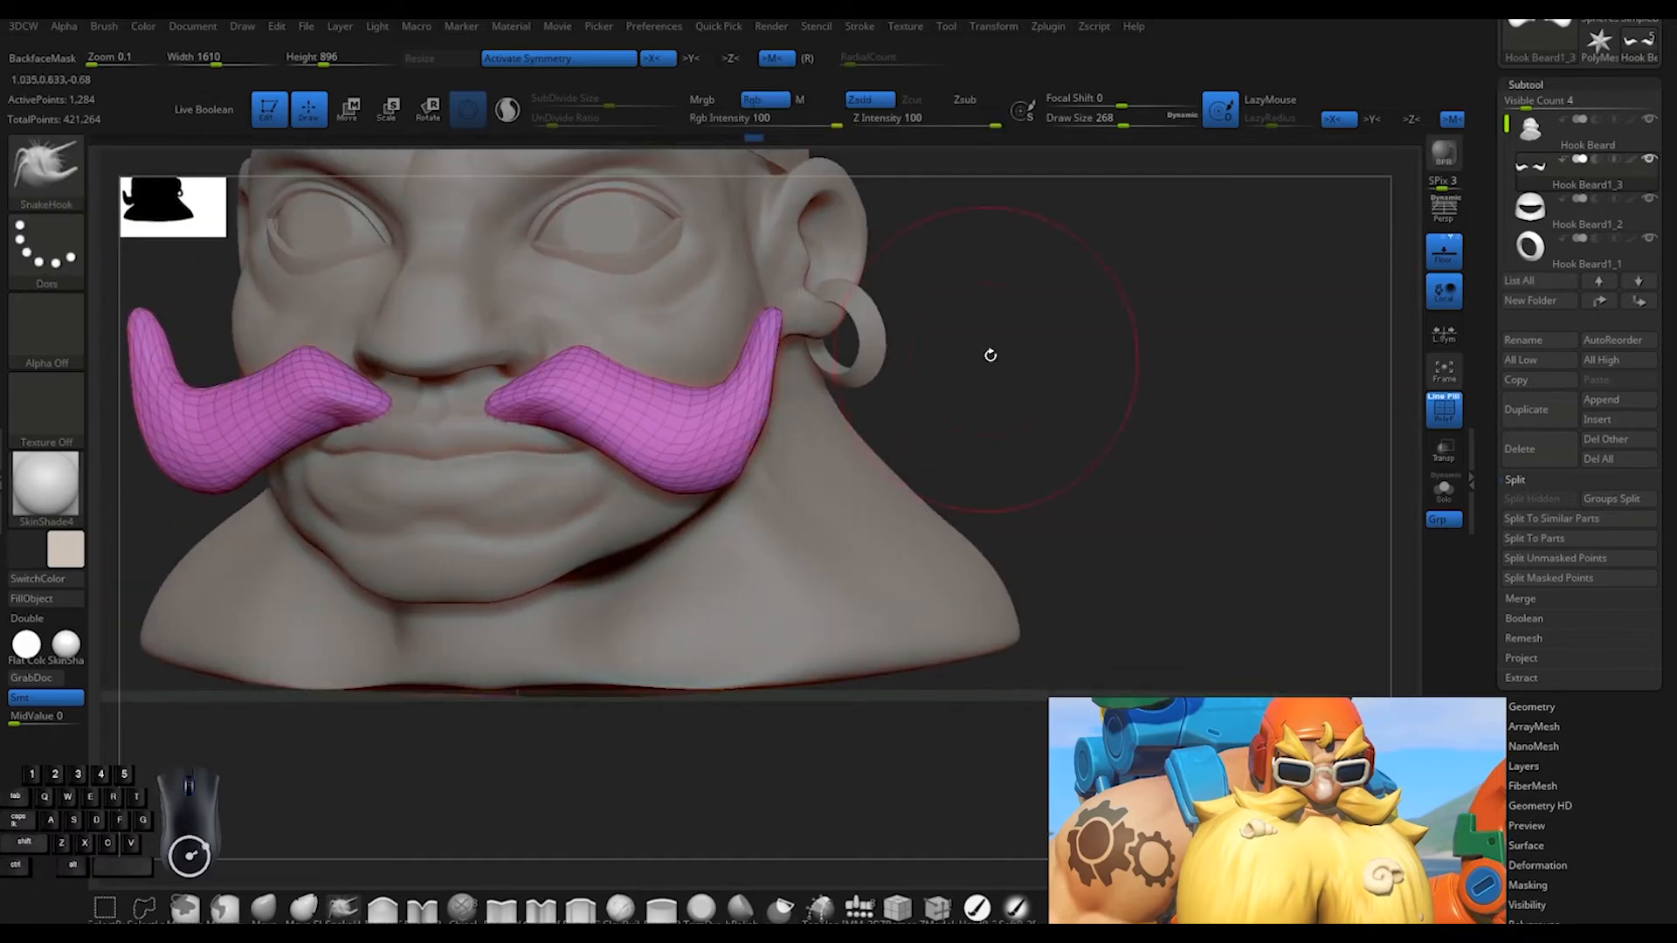
left_click_drag(988, 352, 964, 275)
key("shift+f")
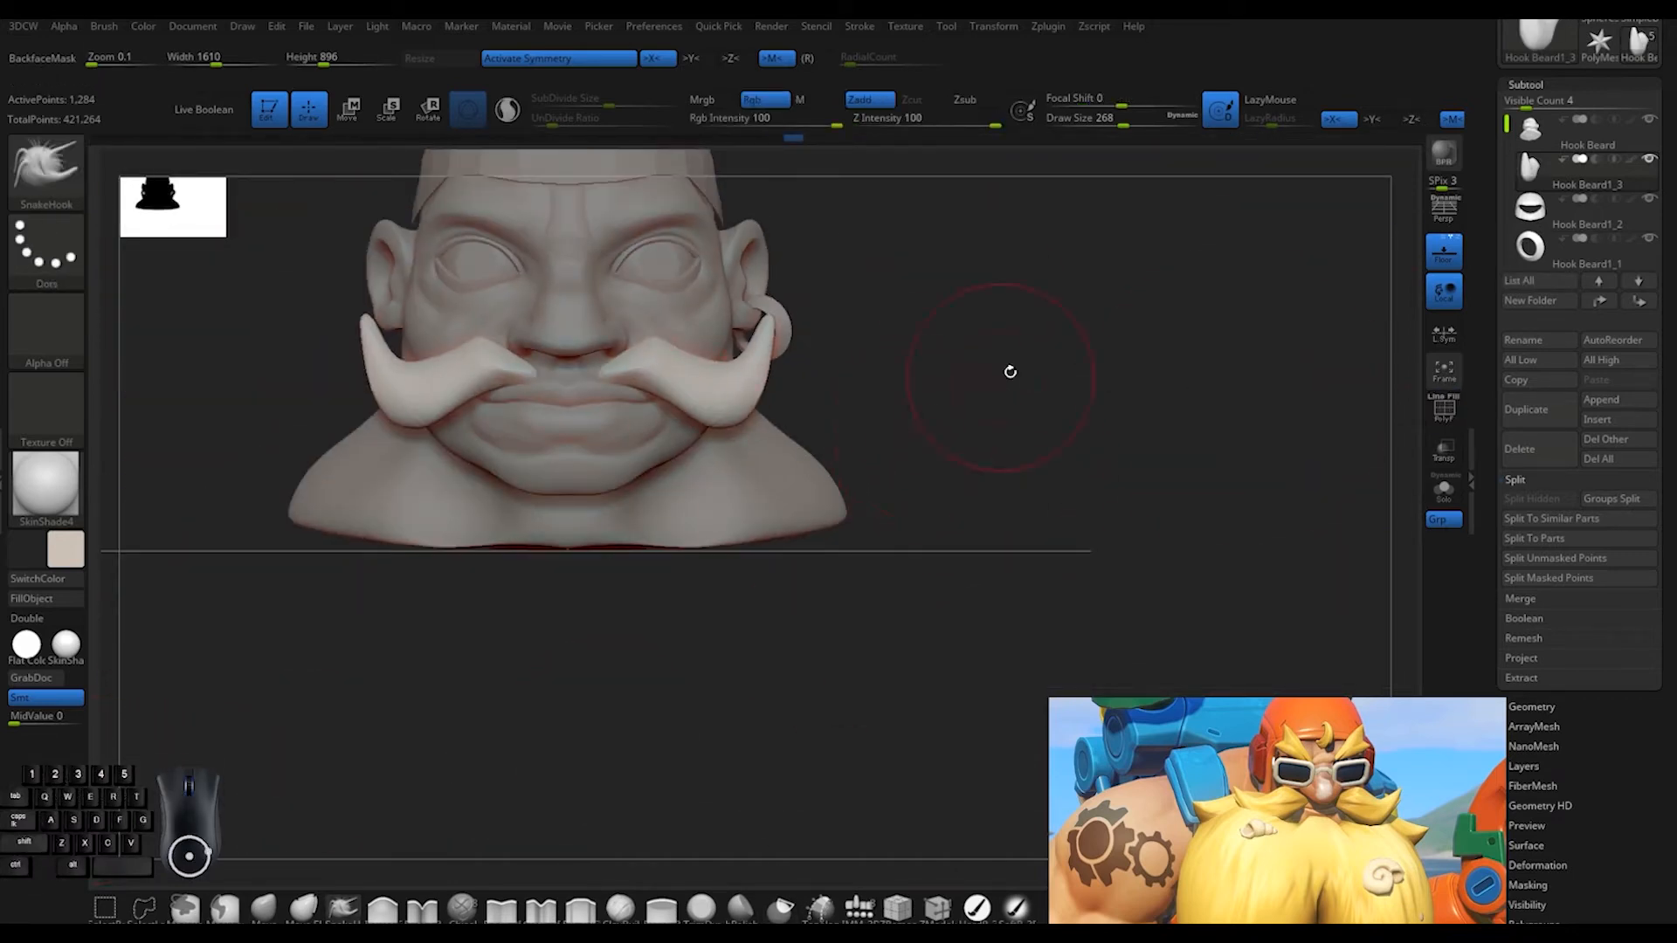
Widen the moustache and refine its curled tips from the front, adjusting the brush size
left_click_drag(1010, 371, 981, 359, "alt")
key("w")
left_click_drag(697, 446, 586, 456)
mouse_move(1028, 355)
left_mouse_down()
mouse_move(757, 580)
mouse_move(1037, 314)
mouse_move(987, 349)
left_mouse_up()
key("q")
key("w")
key("q")
mouse_move(995, 288)
left_mouse_down()
mouse_move(1018, 461)
mouse_move(994, 302)
mouse_move(1040, 396)
mouse_move(983, 407)
mouse_move(944, 441)
left_mouse_up()
key("w")
key("q")
key("space")
left_click_drag(979, 390, 966, 390)
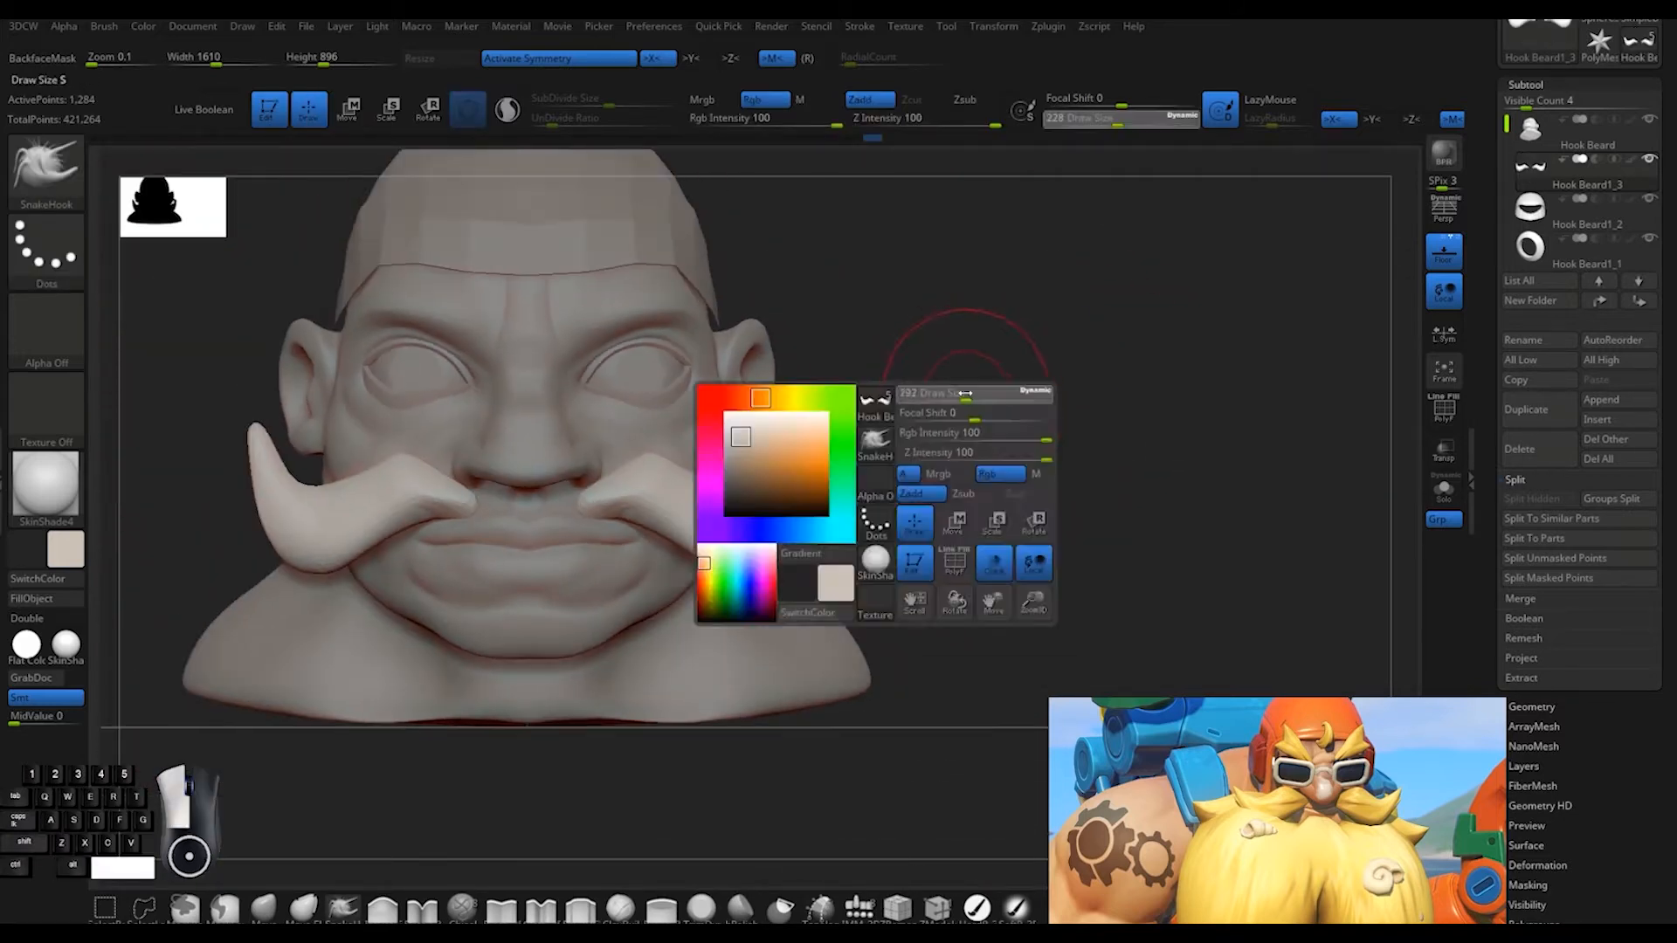
Make the head subtool active and paint a beard-shaped mask over the chin, jaw and sideburns
left_click(506, 658, "alt")
left_click(620, 908)
left_click_drag(561, 634, 576, 642, "ctrl")
left_click_drag(978, 559, 891, 428)
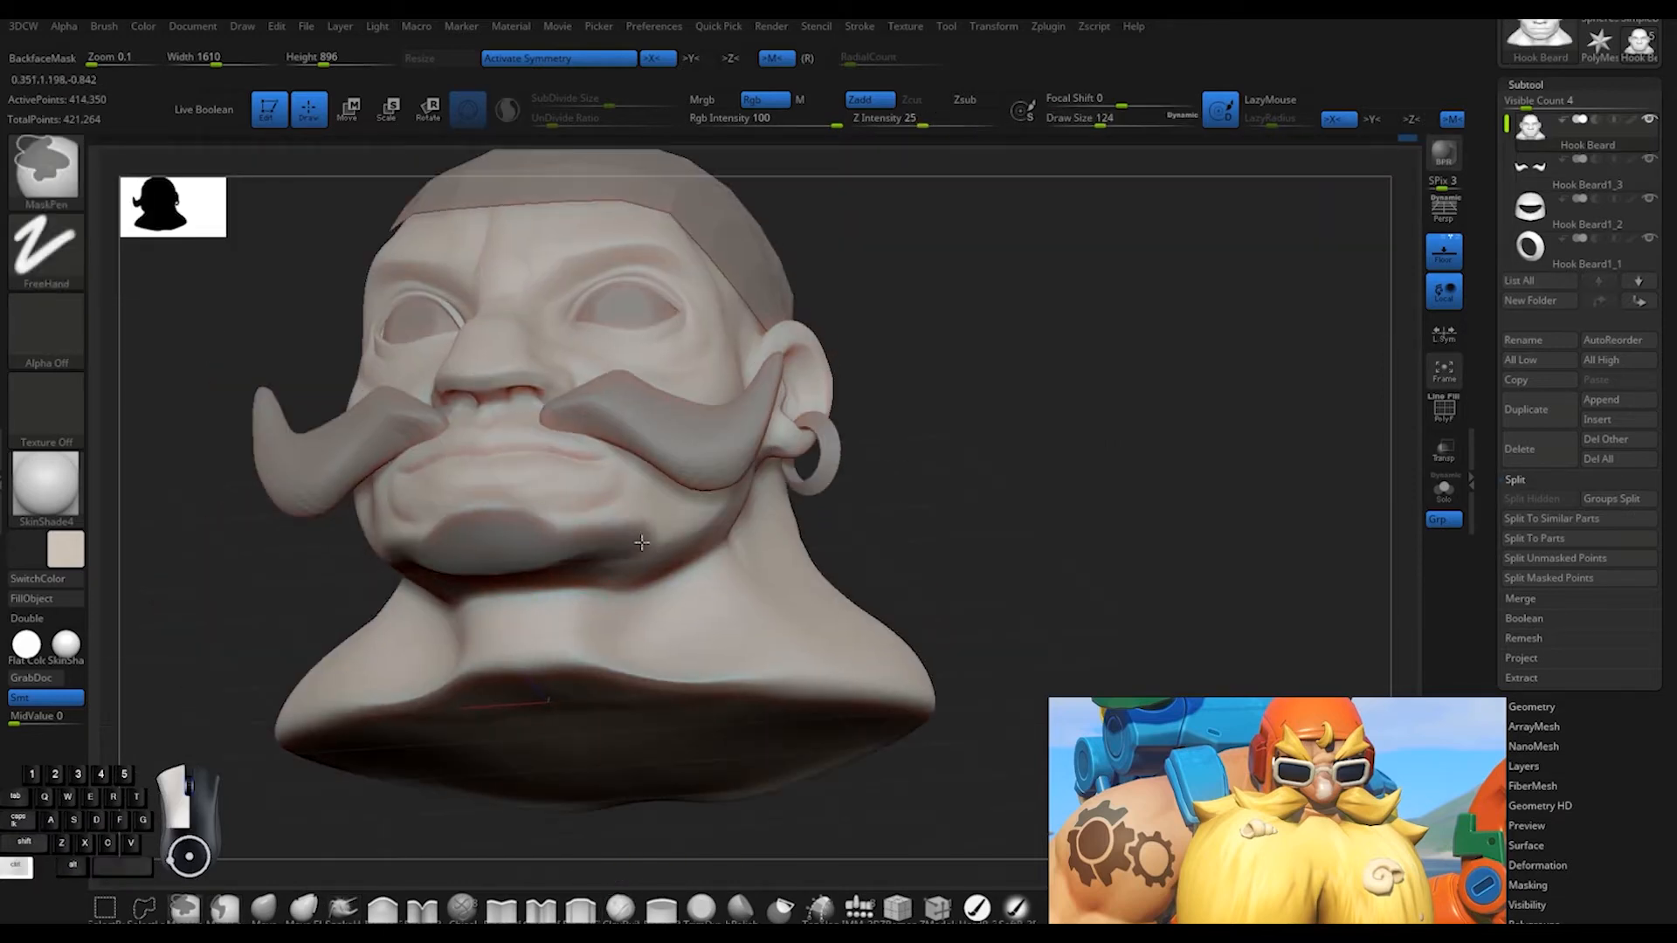
left_click_drag(1008, 475, 569, 607)
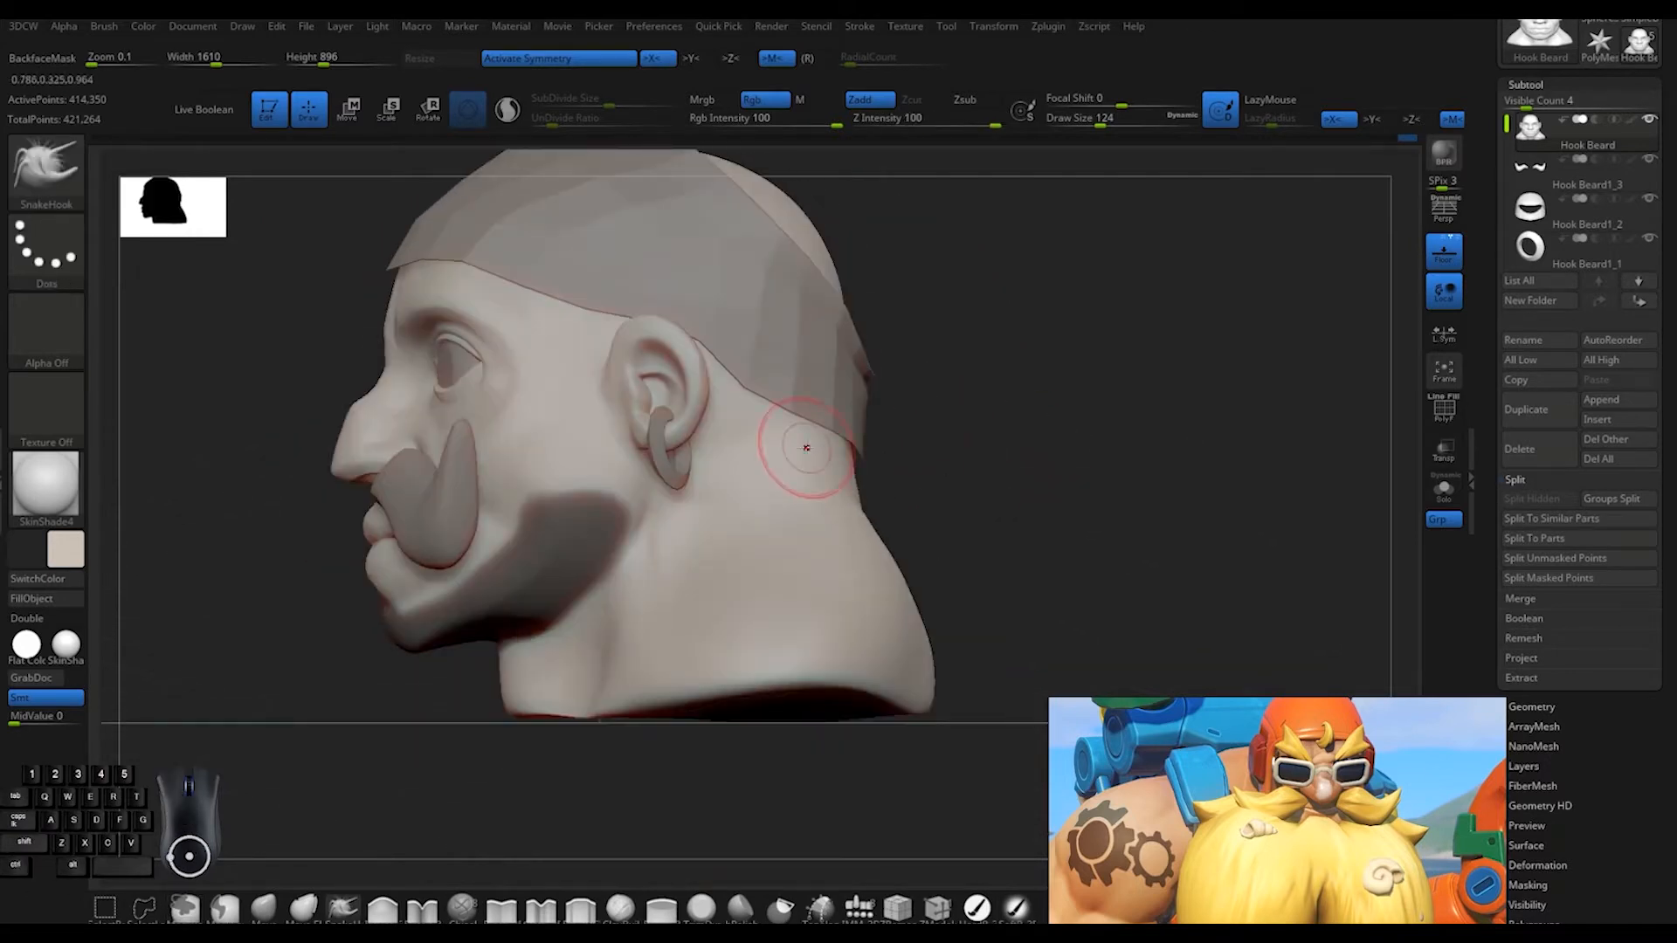
left_click_drag(580, 360, 600, 463, "ctrl")
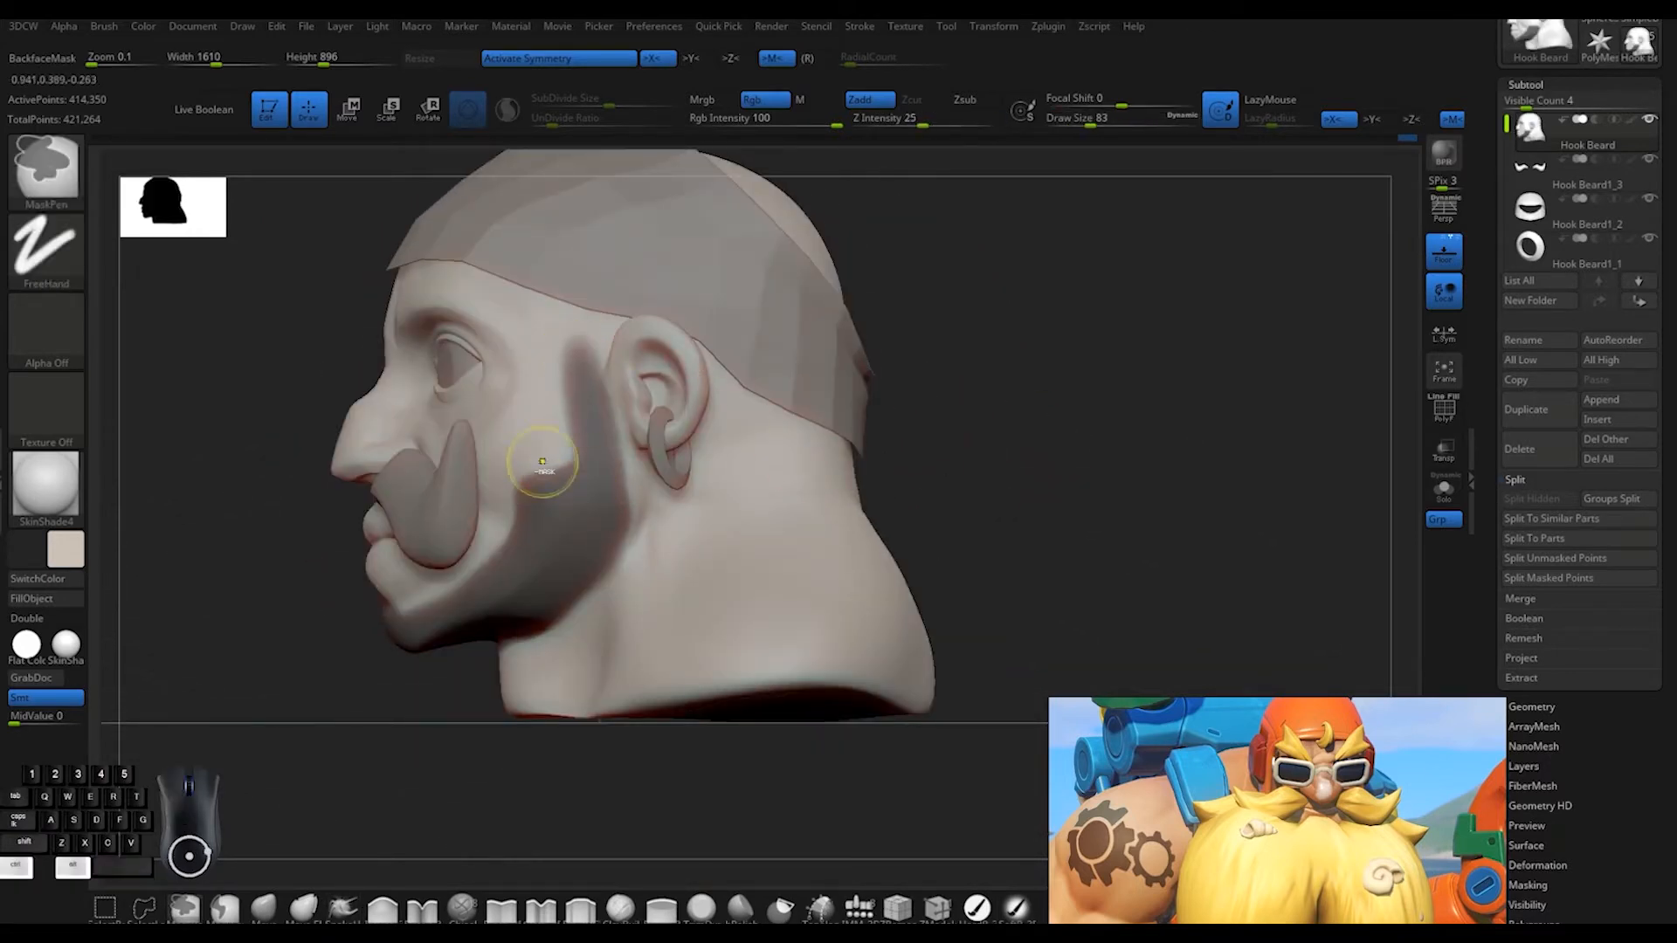
Refine the beard mask with MaskLasso into an angular cheek edge and a narrower sideburn
key("b")
key("s")
key("h")
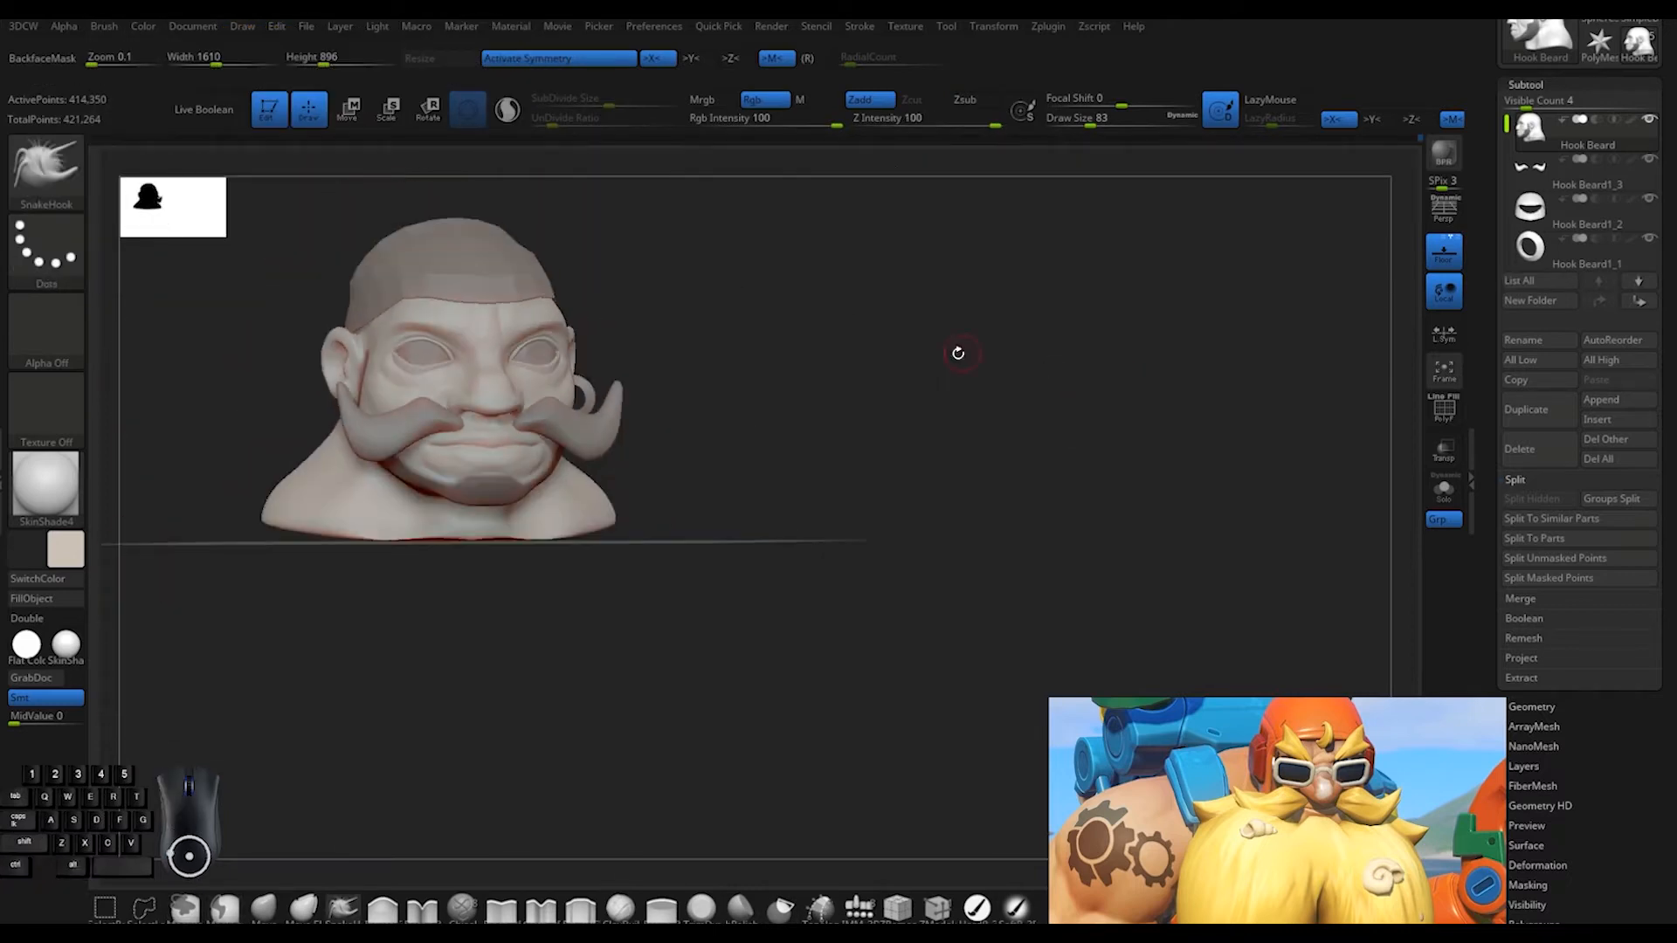
mouse_move(955, 349)
left_mouse_down()
mouse_move(816, 457)
mouse_move(588, 557)
mouse_move(925, 410)
mouse_move(1011, 460)
left_mouse_up()
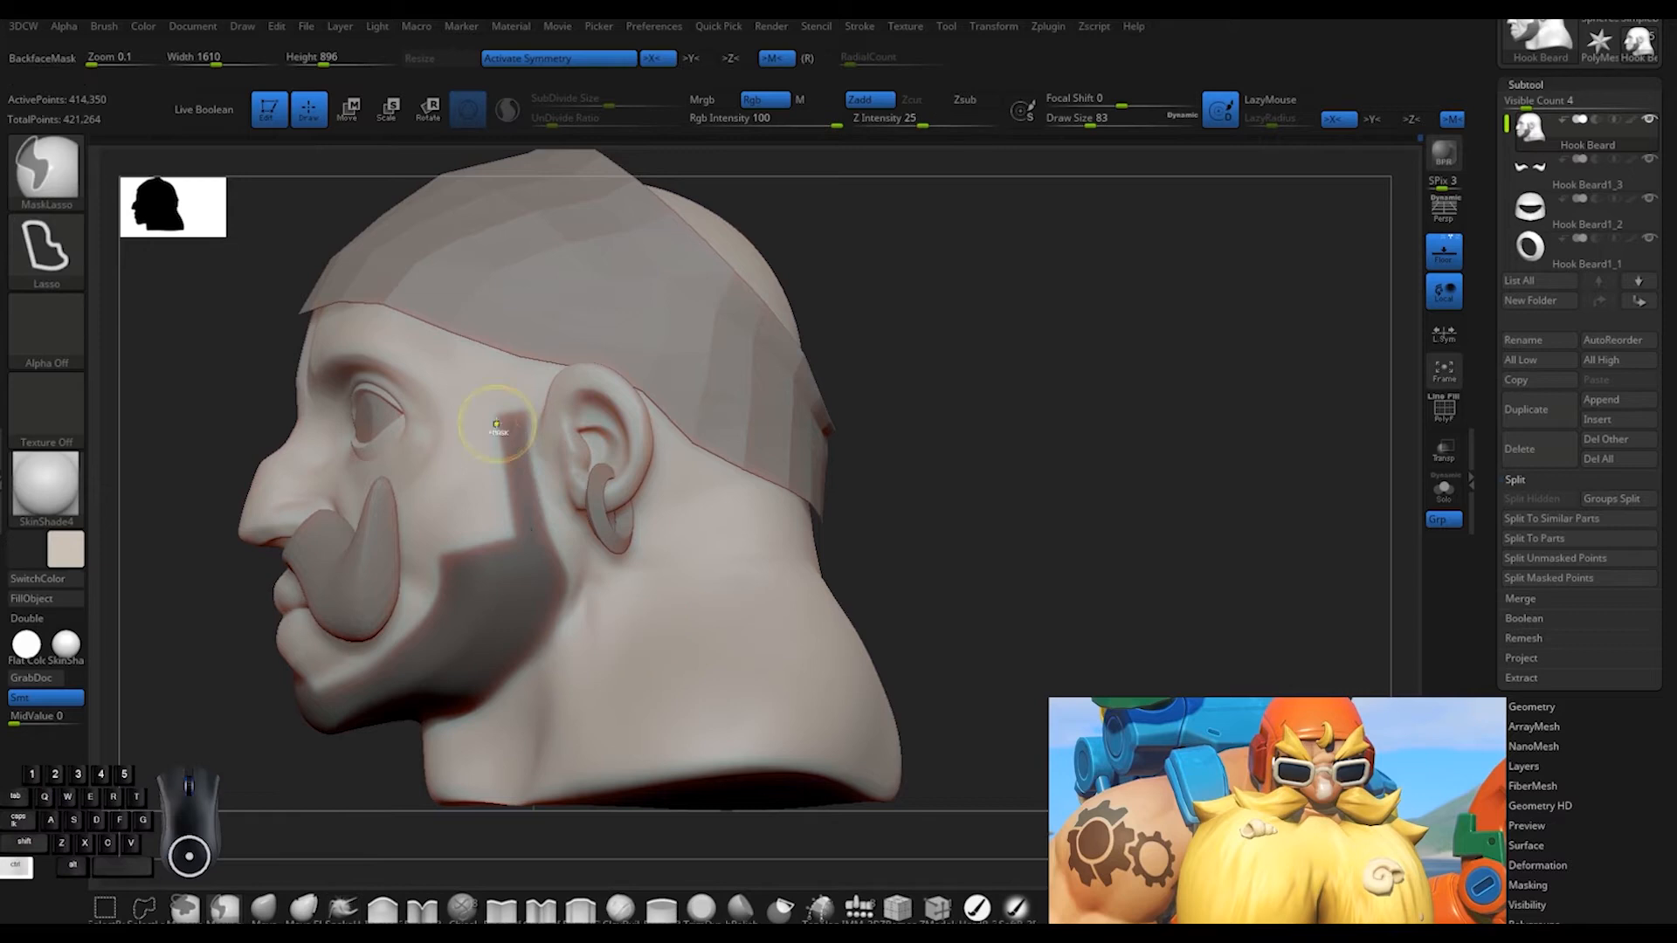
mouse_move(445, 572)
left_mouse_down("ctrl")
mouse_move(511, 424)
mouse_move(459, 612)
left_mouse_up("ctrl")
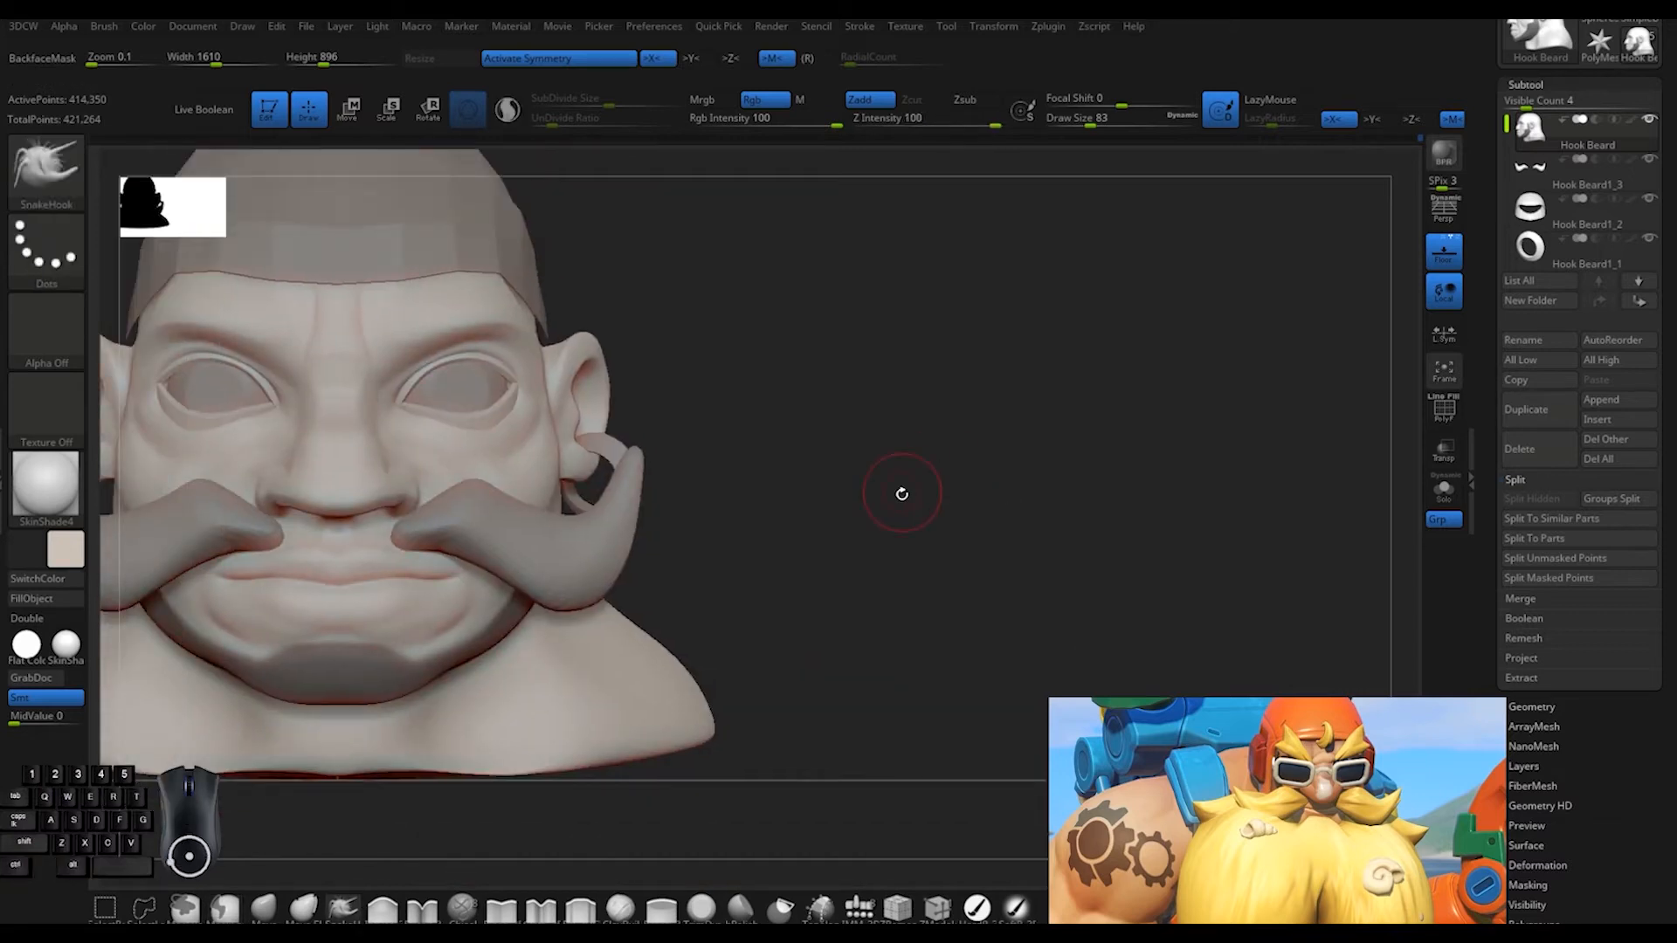
left_click_drag(902, 494, 926, 467)
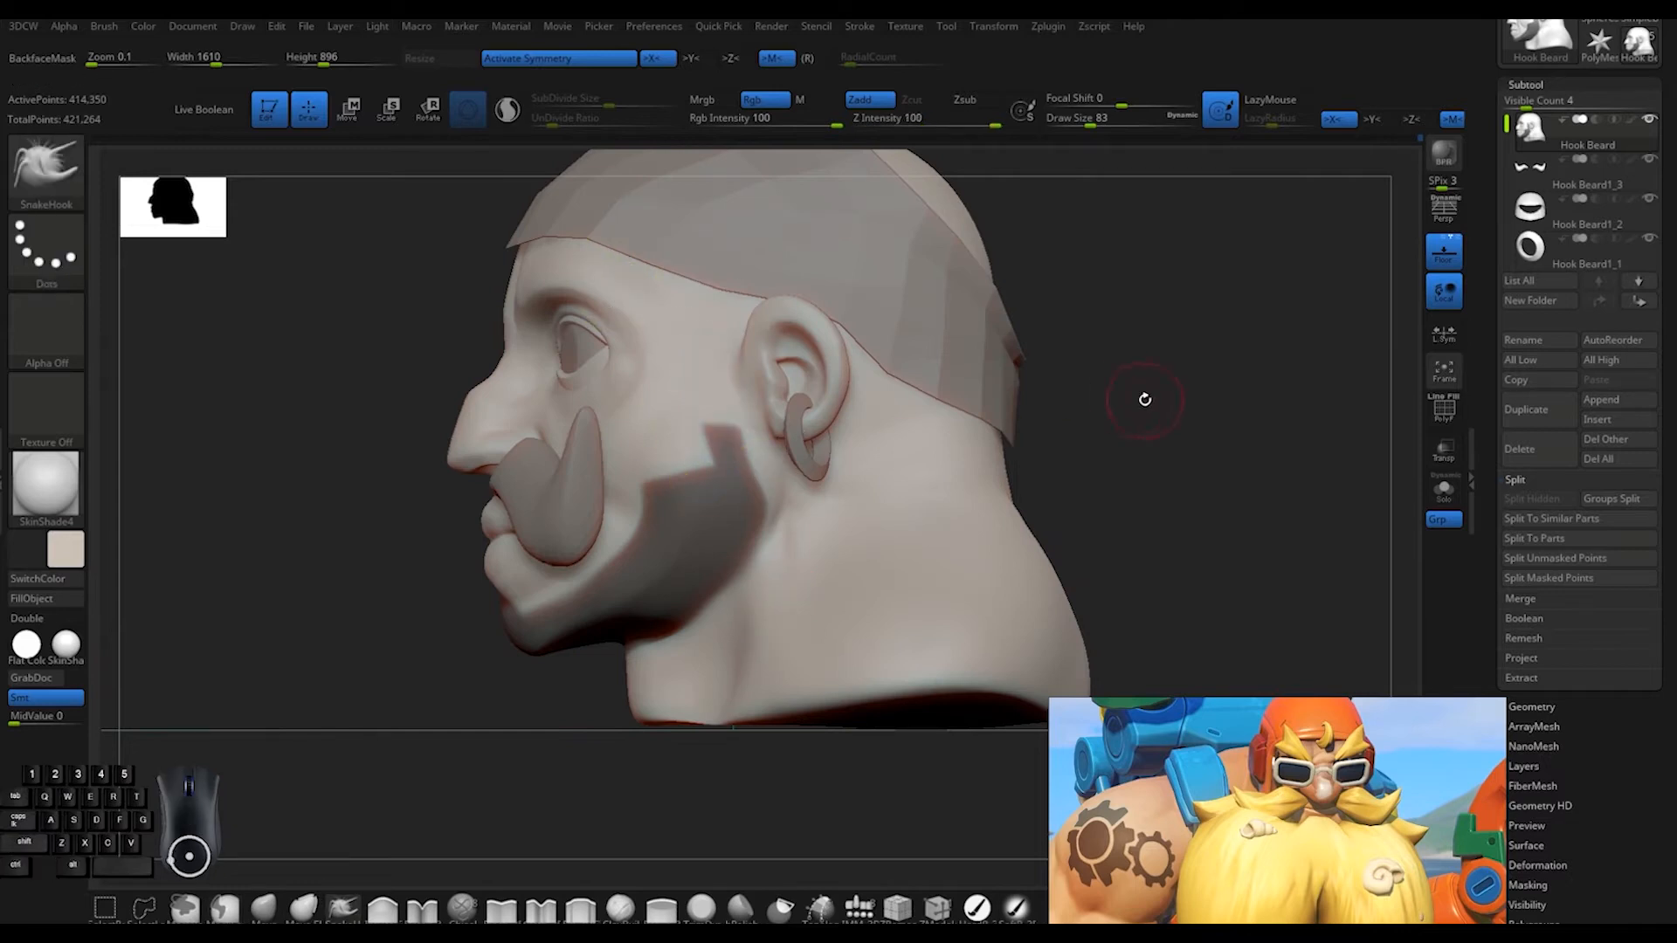
Extend the mask from the sideburn up over the scalp to the nape, isolating the head with Solo
key("ctrl")
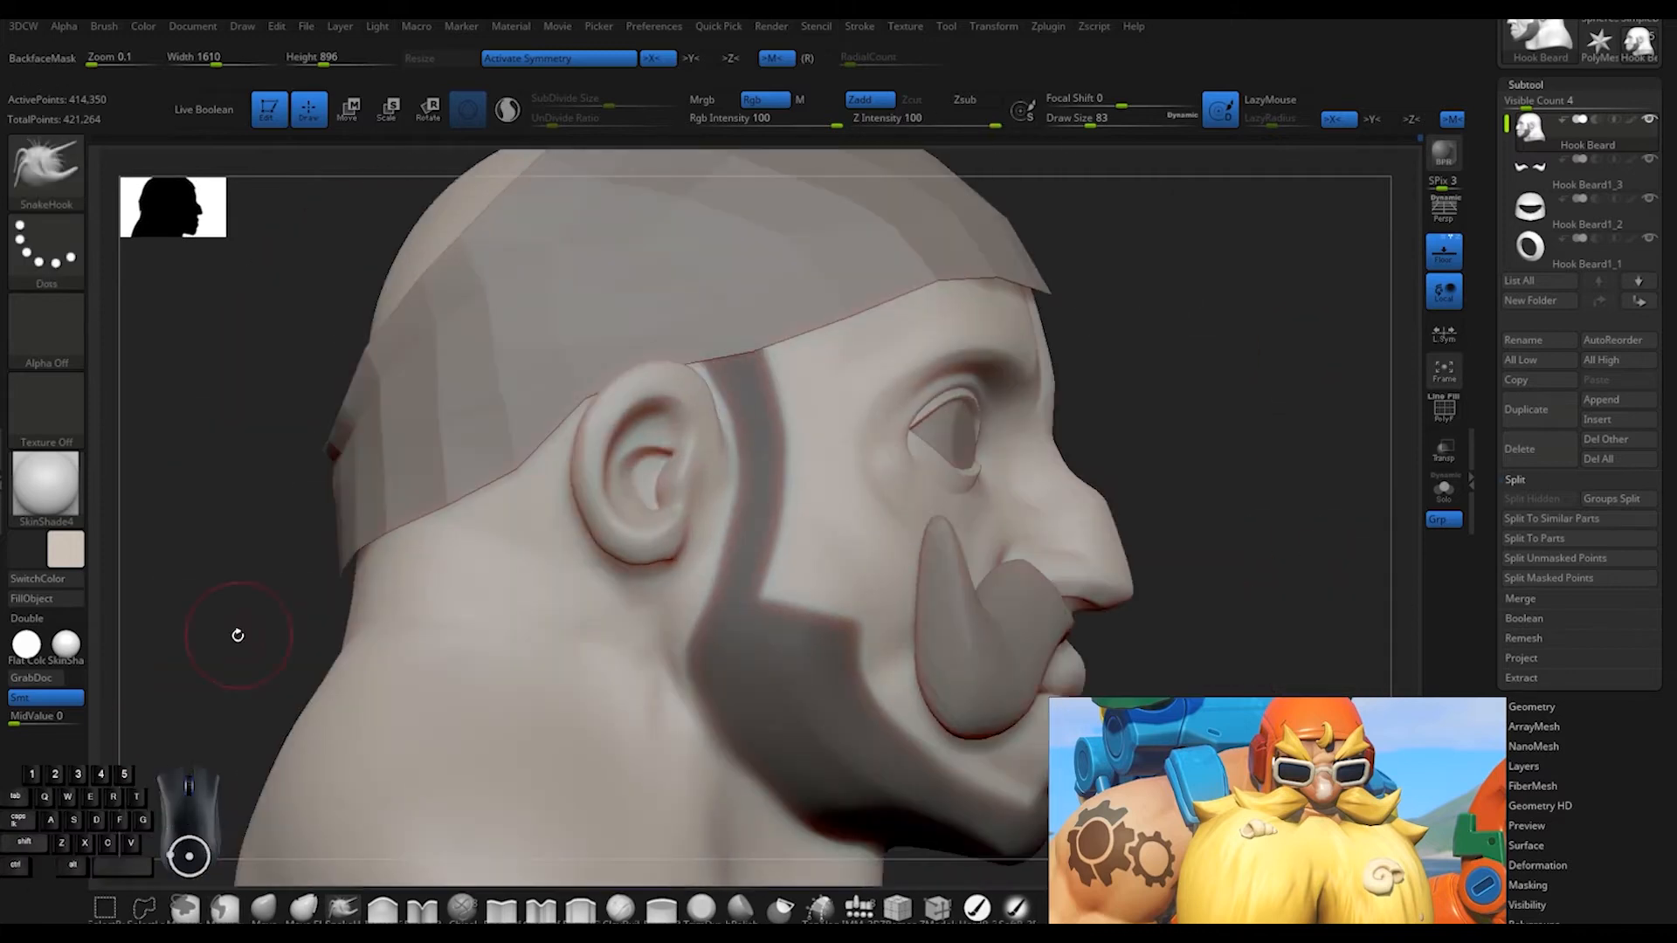
key("ctrl")
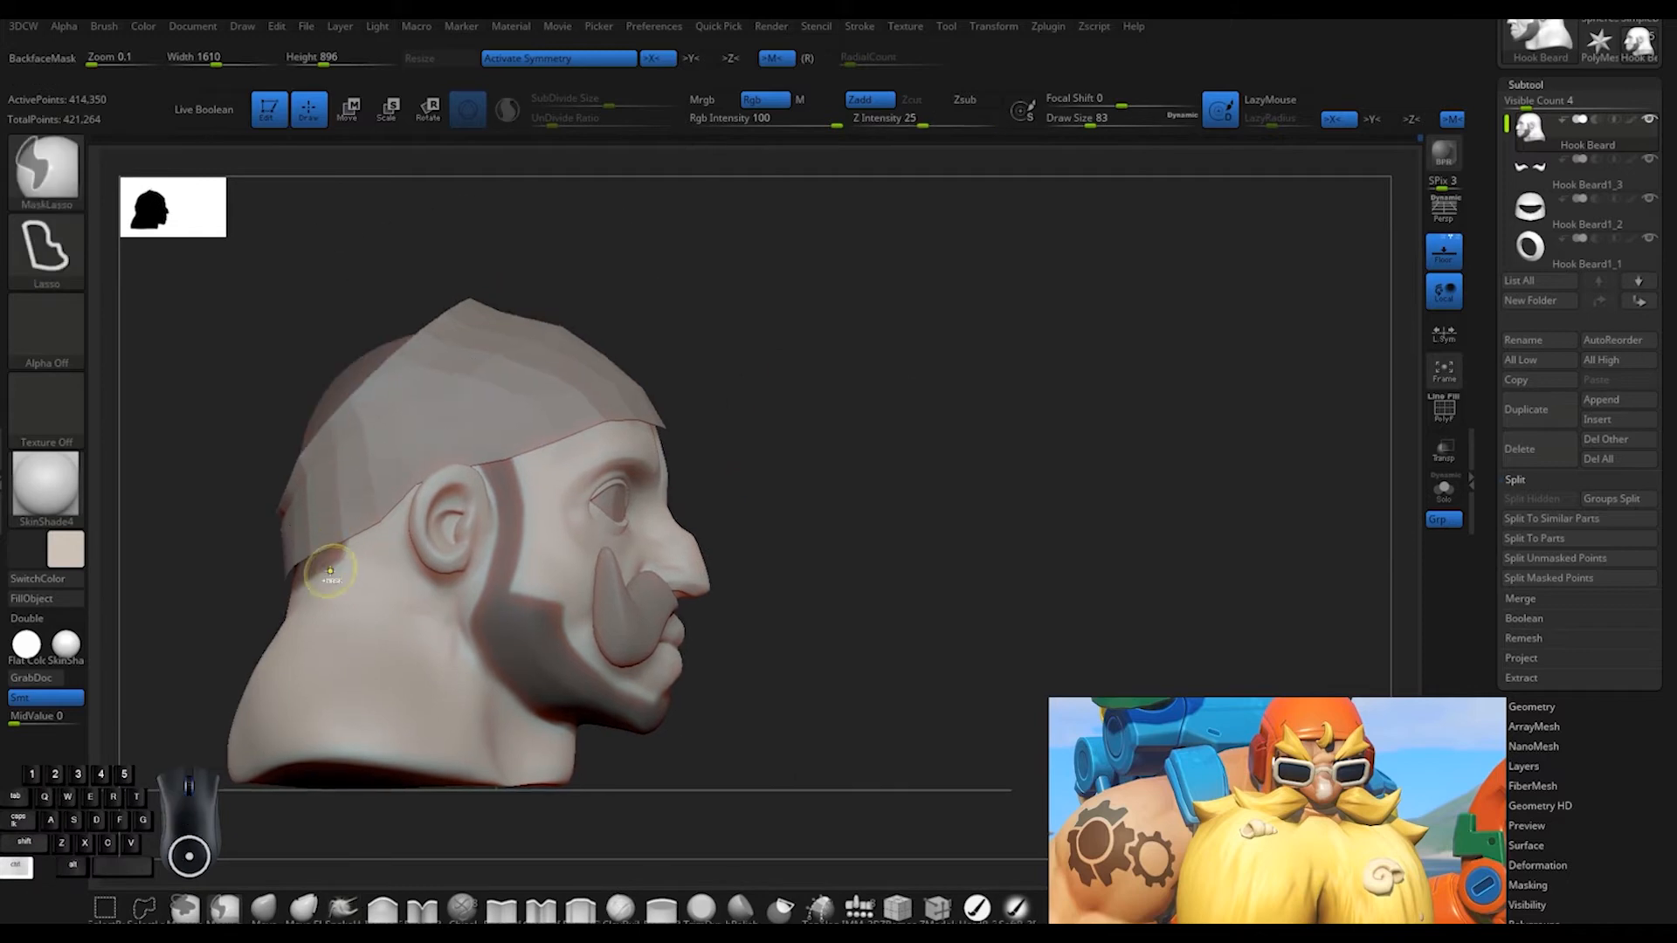
key("ctrl")
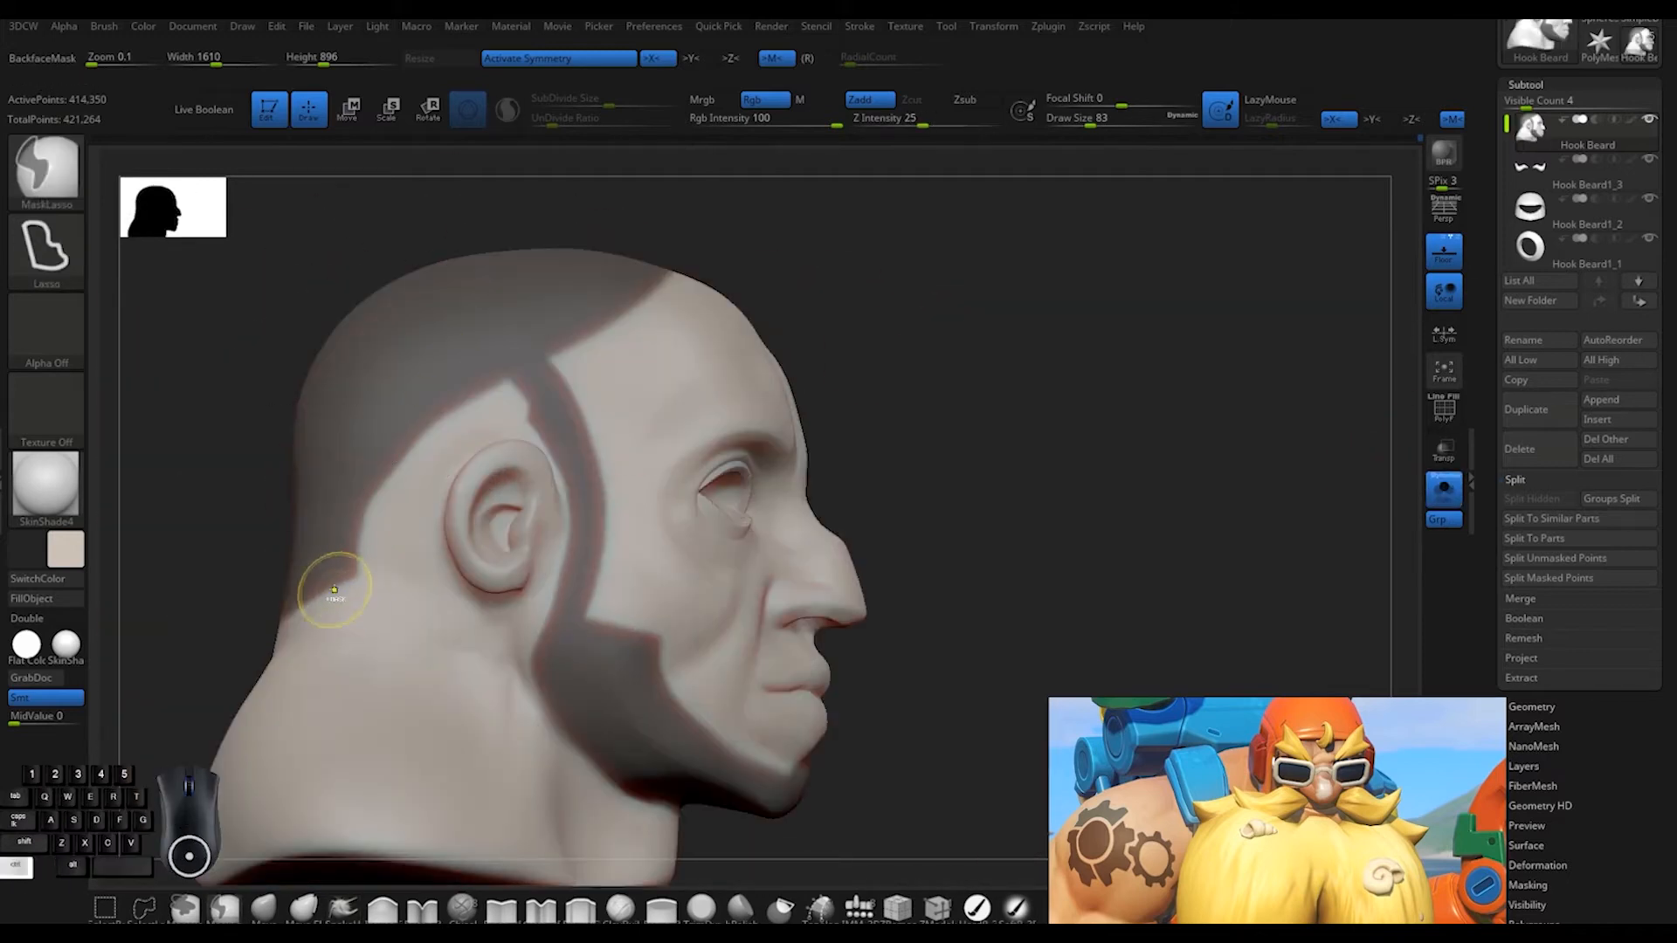
Zoom out the reference board and turn off Solo to compare the masked hair area with the bandana and moustache
scroll(1310, 777, "down", 5)
middle_click_drag(1363, 786, 1052, 756)
scroll(1313, 774, "down", 3)
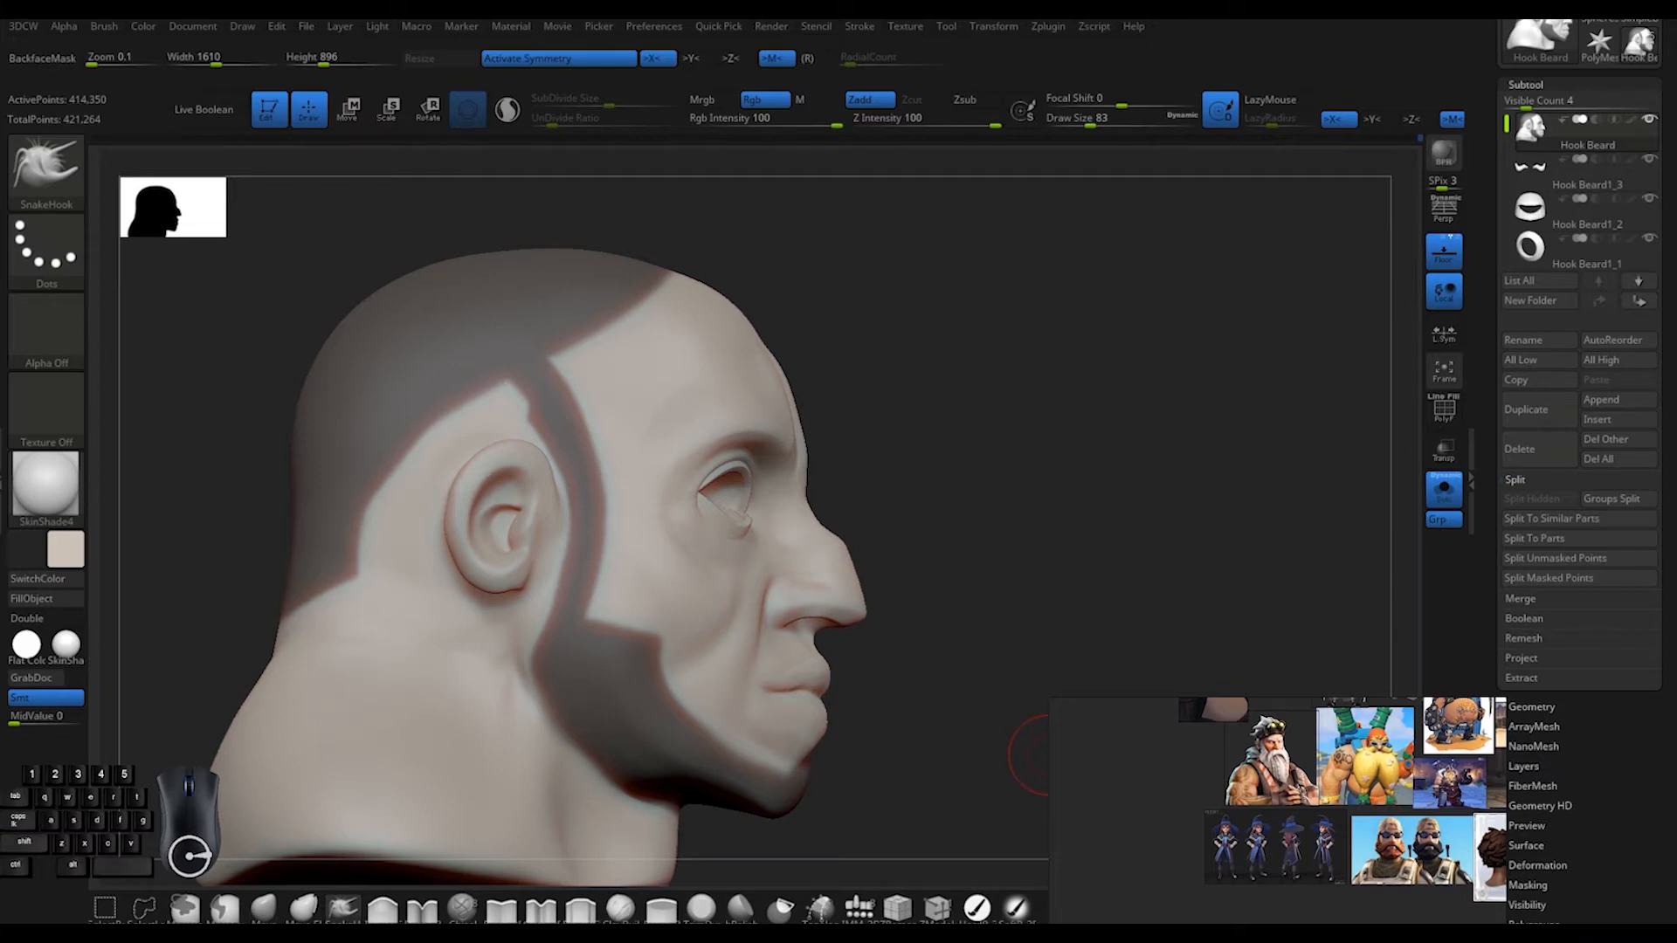
key("ctrl")
mouse_move(1044, 517)
left_mouse_down()
mouse_move(719, 566)
mouse_move(811, 512)
mouse_move(918, 515)
left_mouse_up()
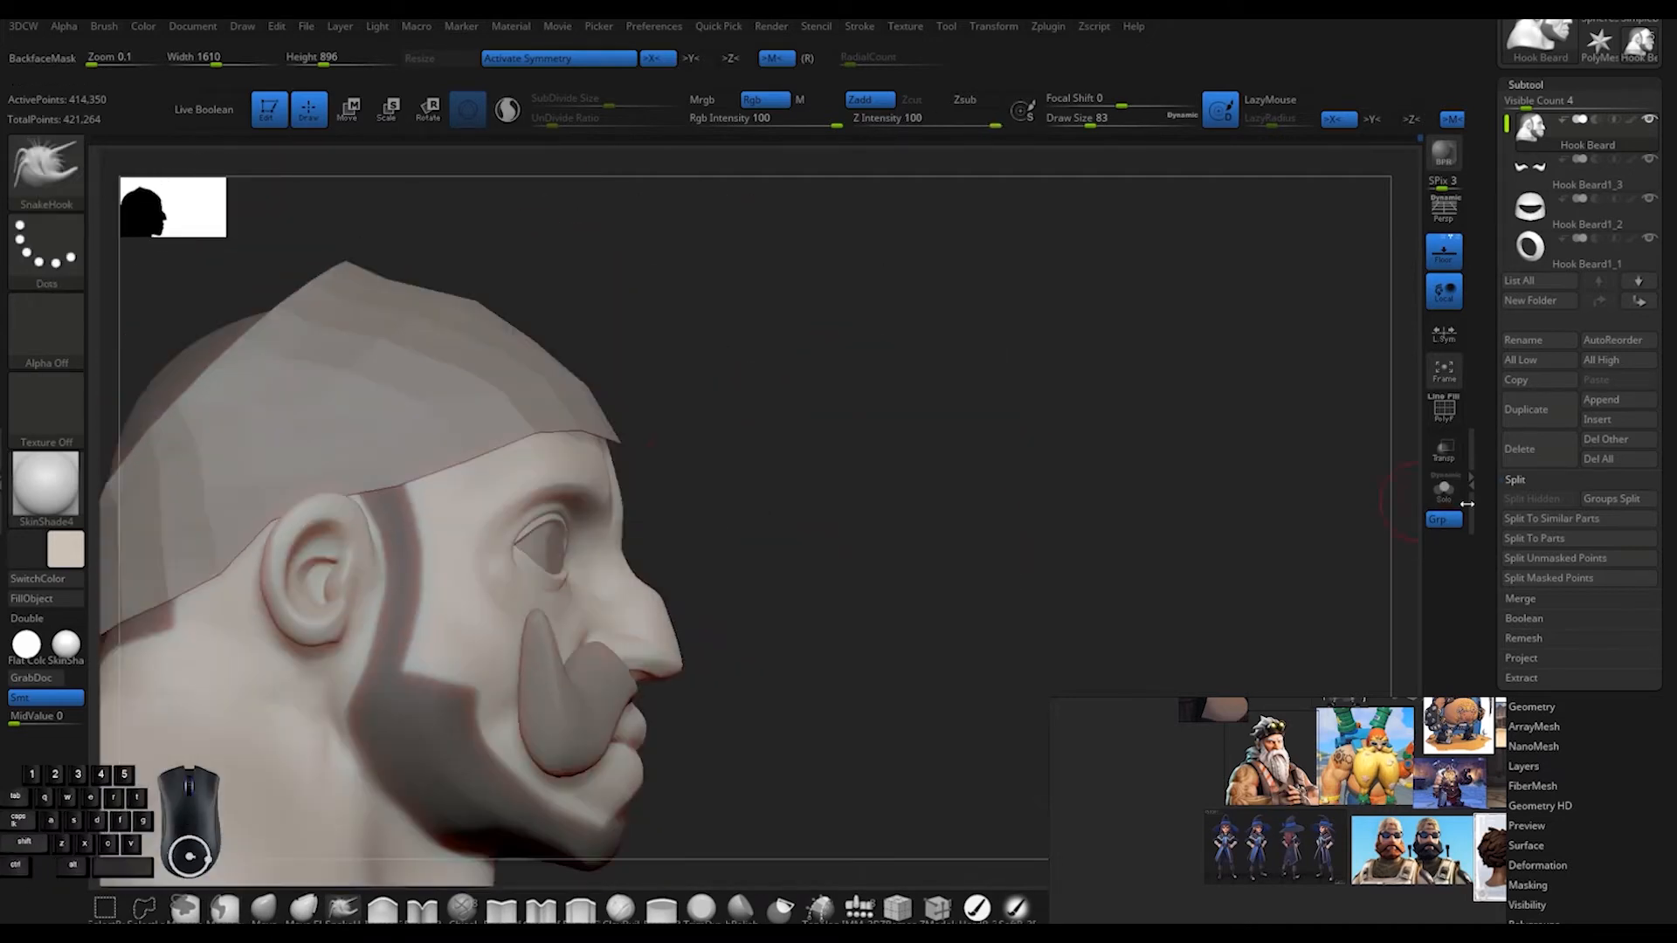
key("ctrl")
left_click_drag(834, 404, 935, 411, "alt")
left_click(1443, 490)
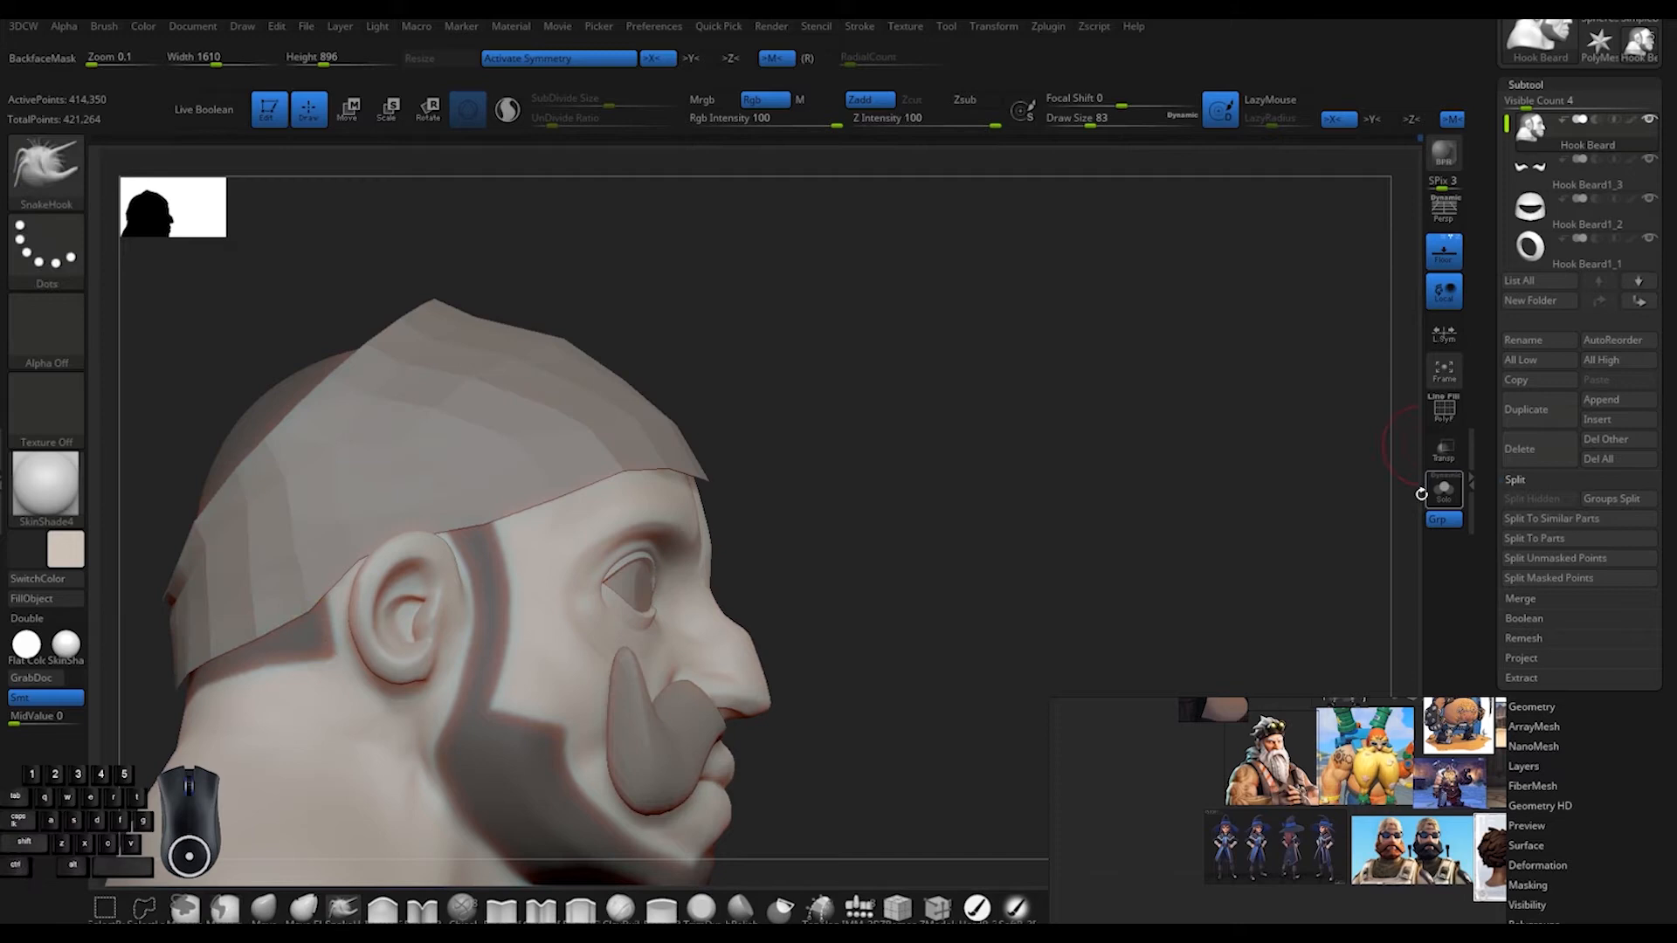
Refine the head's hair mask along the nape and behind the ear with MaskLasso
left_click_drag(177, 715, 726, 486, "ctrl")
key("shift")
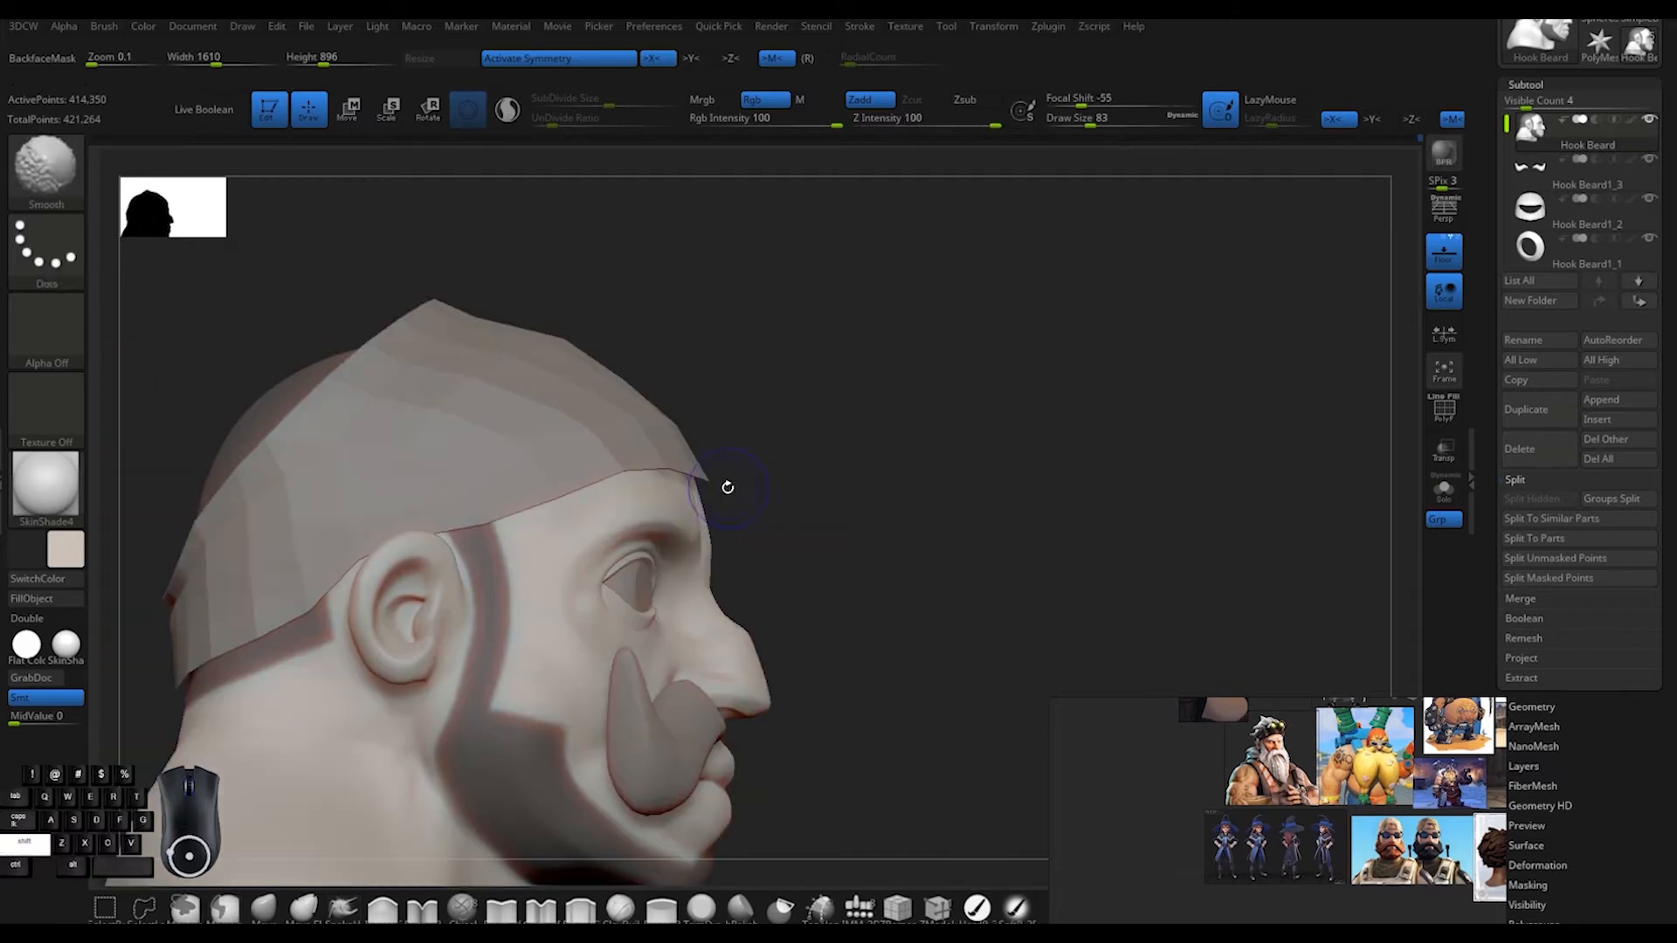
left_click_drag(227, 681, 208, 688, "ctrl")
mouse_move(791, 454)
left_mouse_down()
mouse_move(909, 441)
mouse_move(755, 466)
left_mouse_up()
key("shift+s")
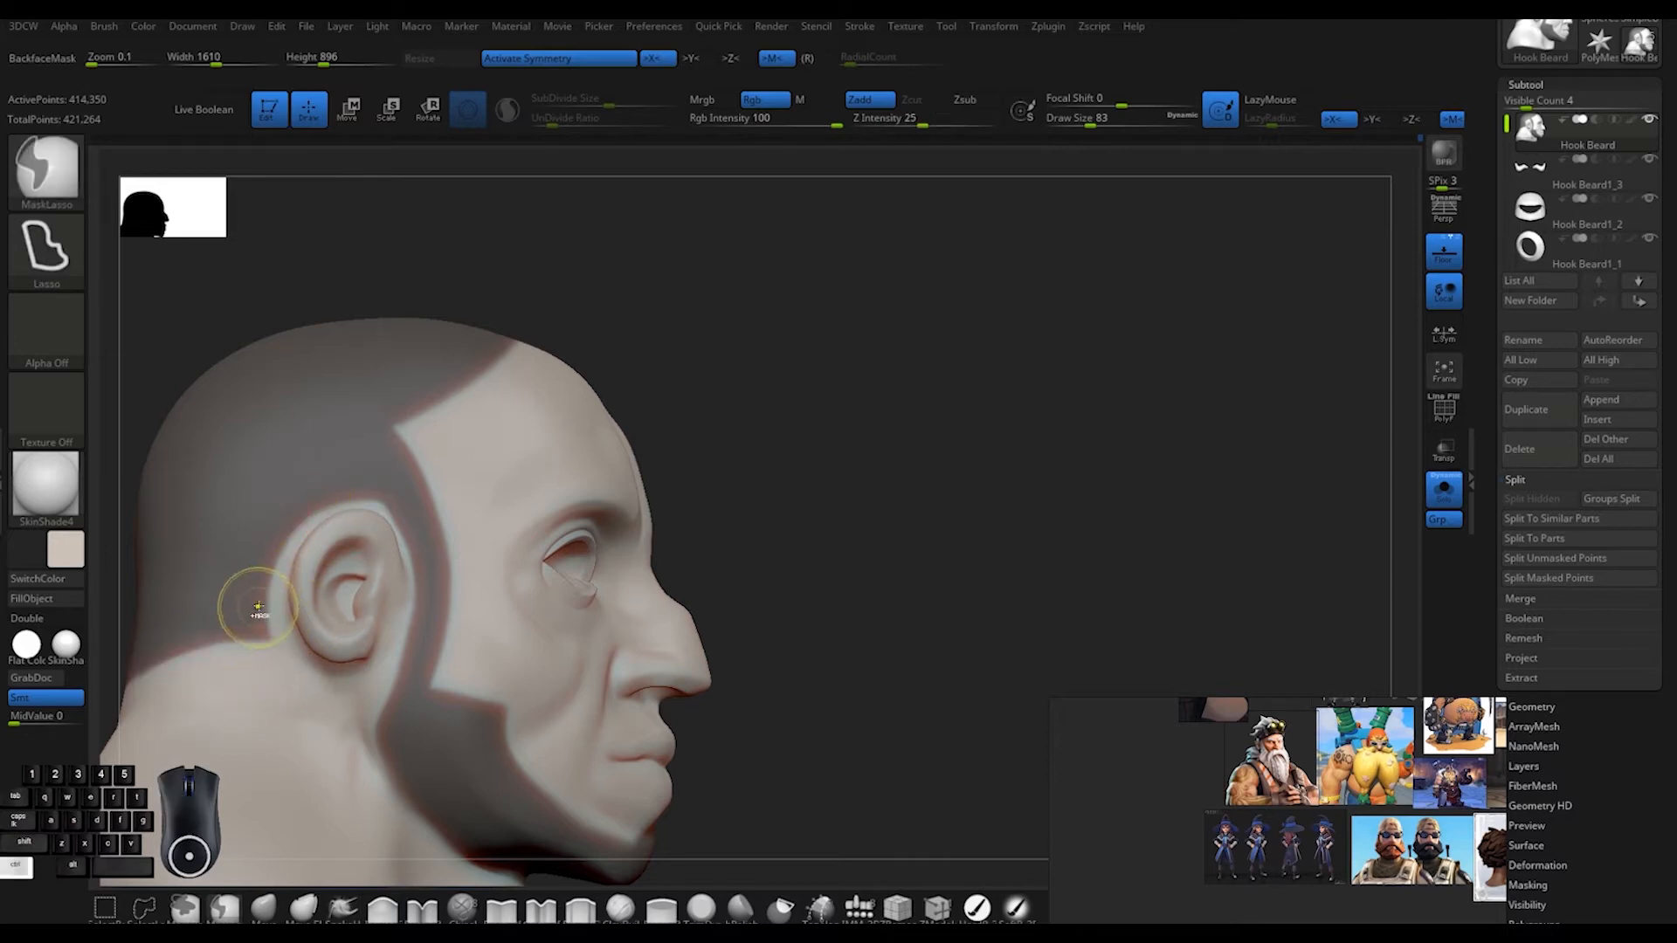
left_click_drag(332, 466, 375, 498, "ctrl")
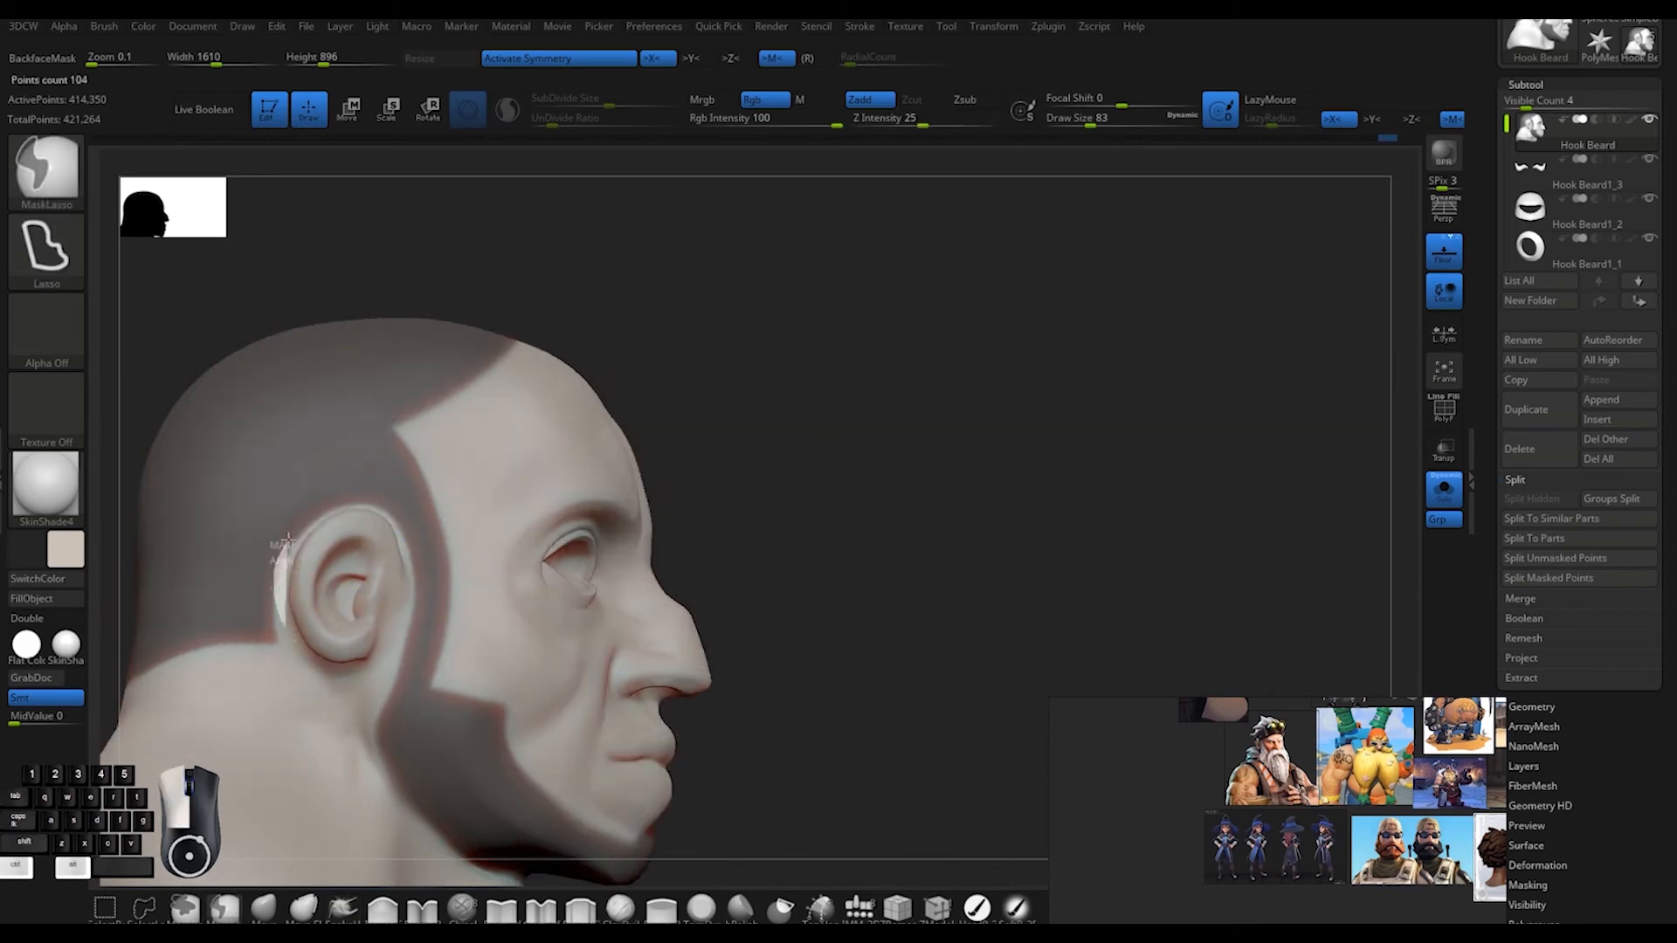
Extend the hair mask forward at the temple into a pointed, angular corner above the sideburn
mouse_move(825, 524)
left_mouse_down("alt")
mouse_move(820, 460)
mouse_move(787, 449)
mouse_move(873, 442)
mouse_move(852, 443)
left_mouse_up("alt")
key("ctrl+1")
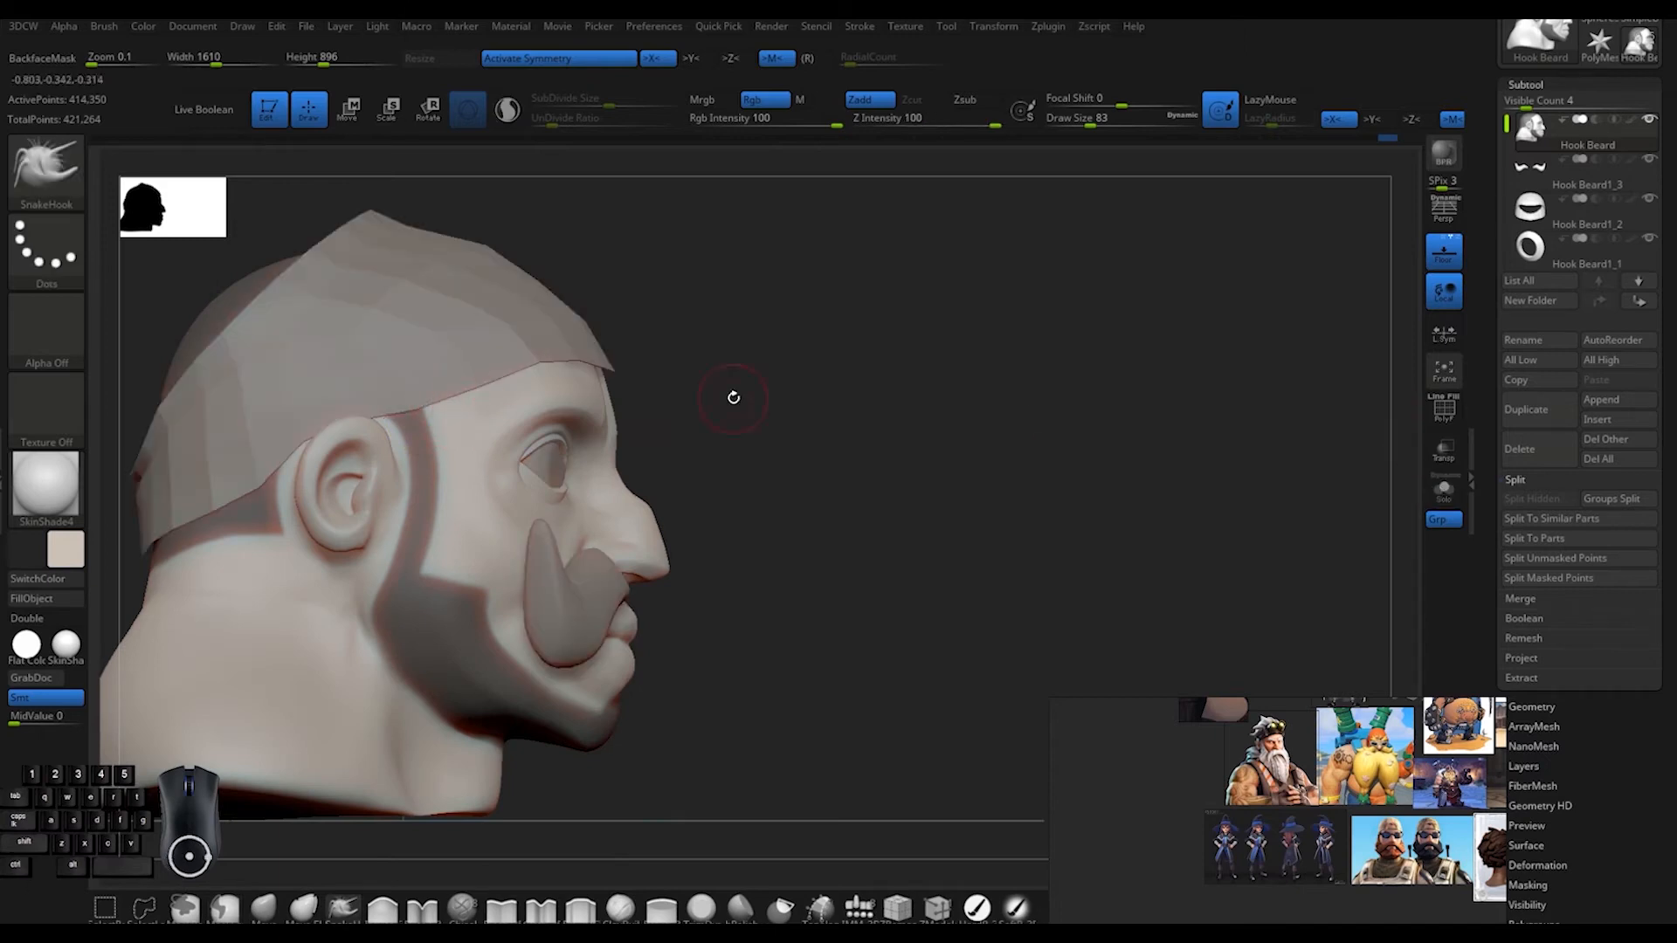
key("ctrl+1")
left_click_drag(1388, 411, 719, 408)
left_click_drag(405, 482, 434, 483, "ctrl")
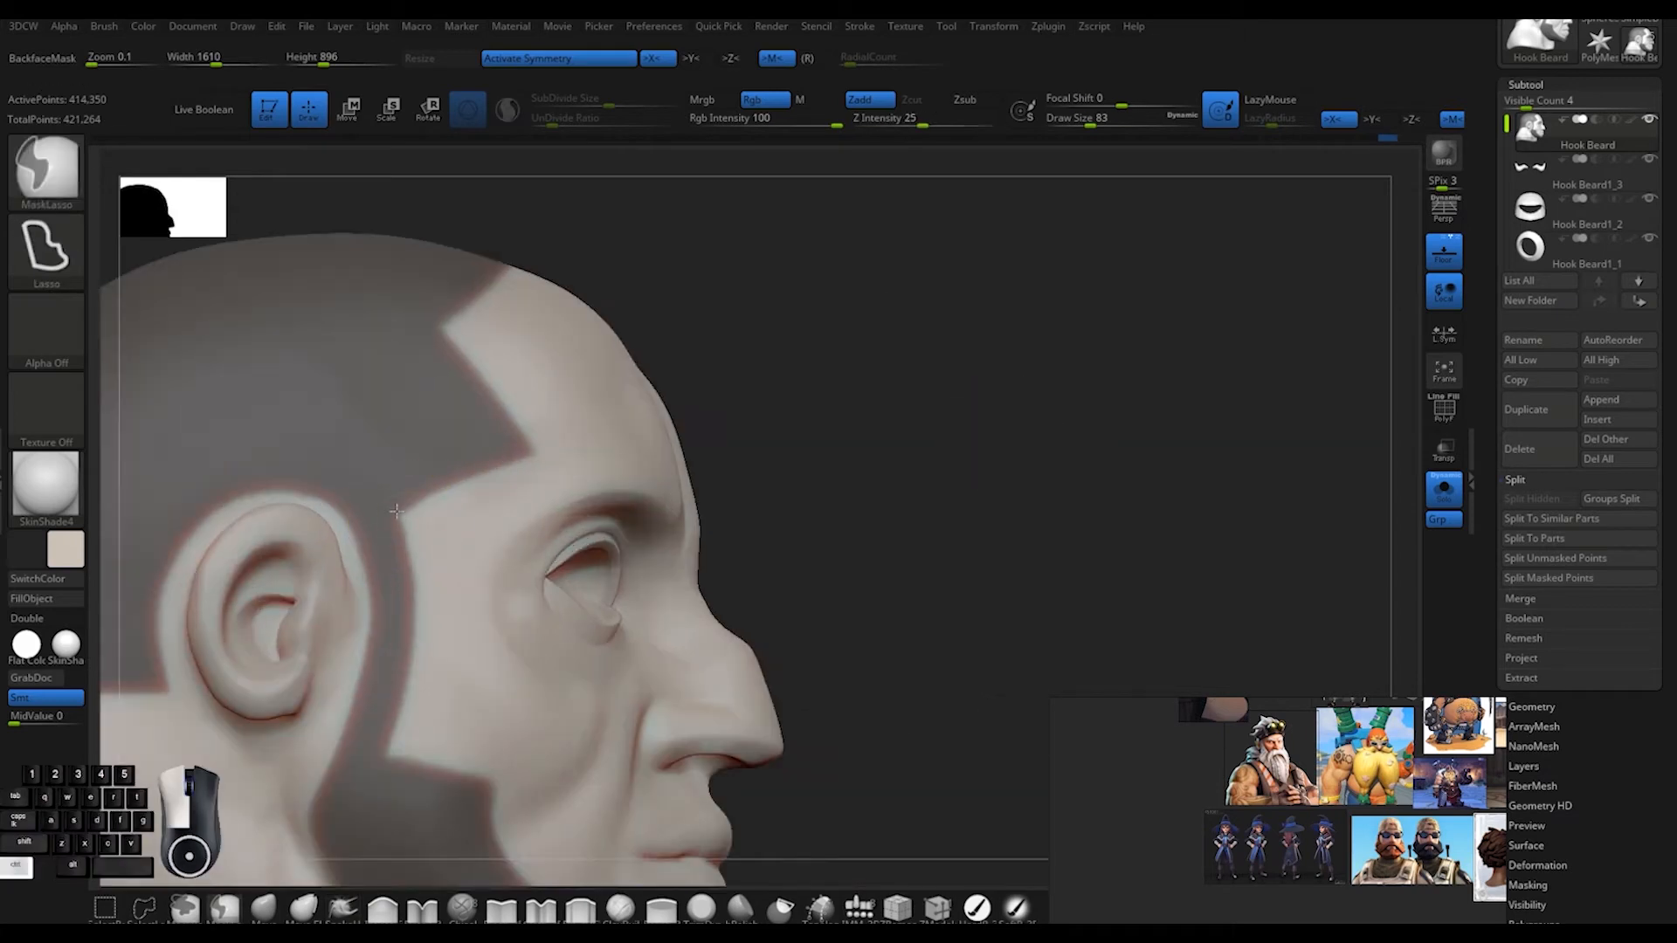
mouse_move(442, 563)
left_mouse_down("ctrl+alt")
mouse_move(581, 463)
mouse_move(450, 568)
left_mouse_up("ctrl+alt")
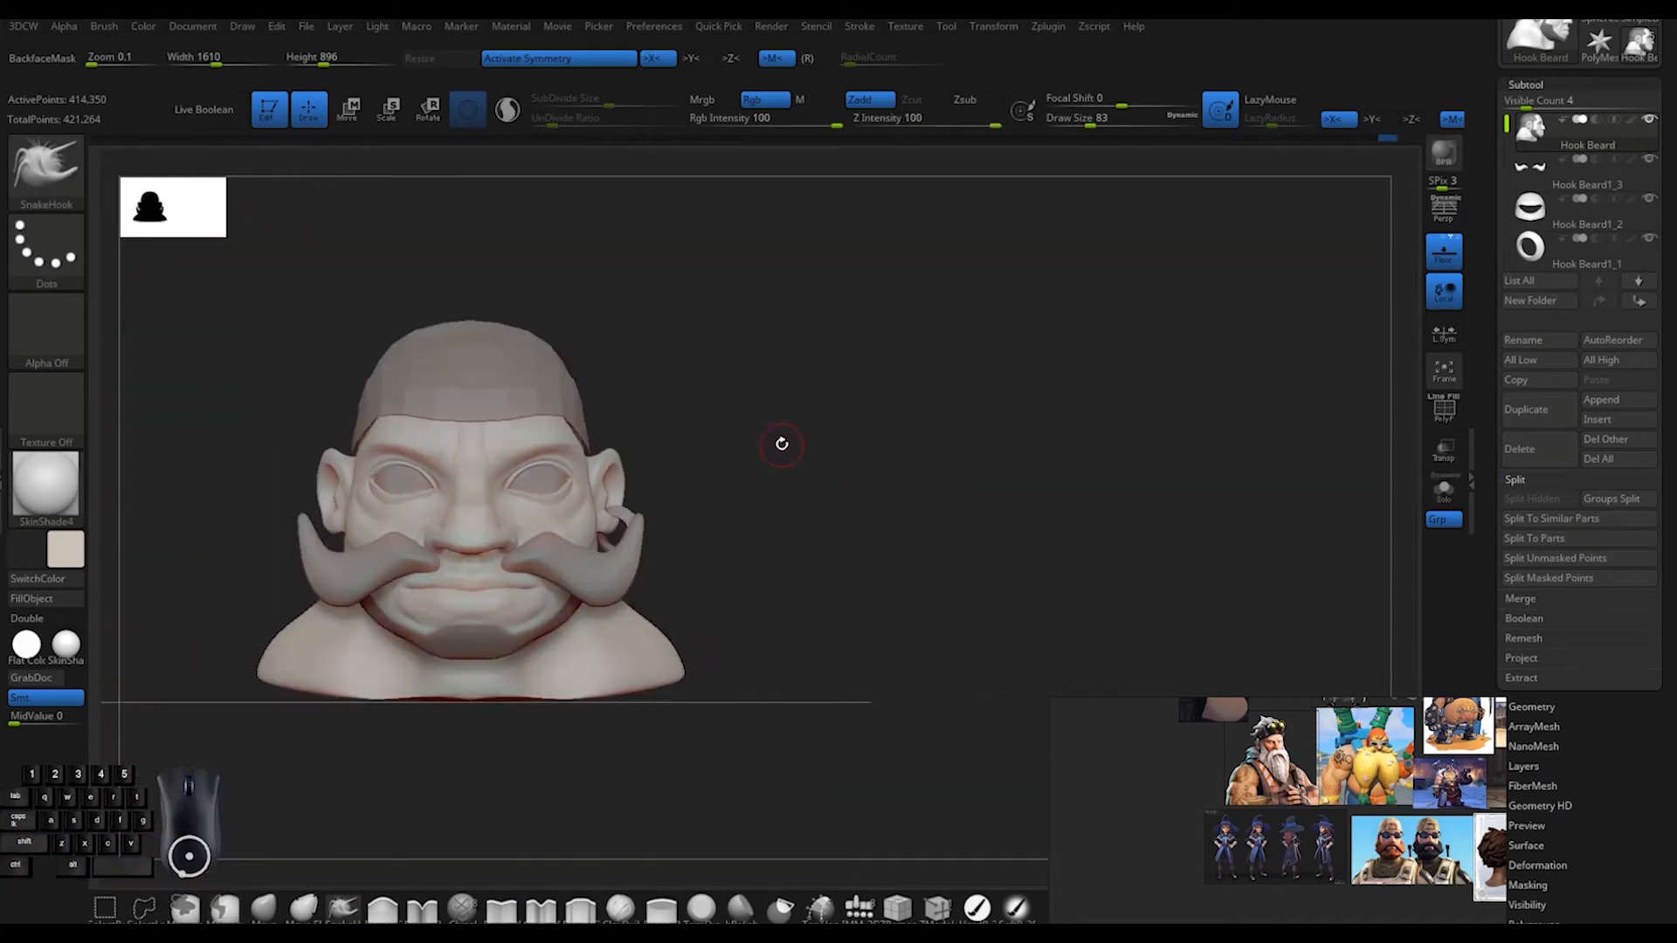
Extract the masked hair and beard as a double-sided shell with thickness 0.02 and inspect it alone and on the head
left_click_drag(778, 442, 846, 442)
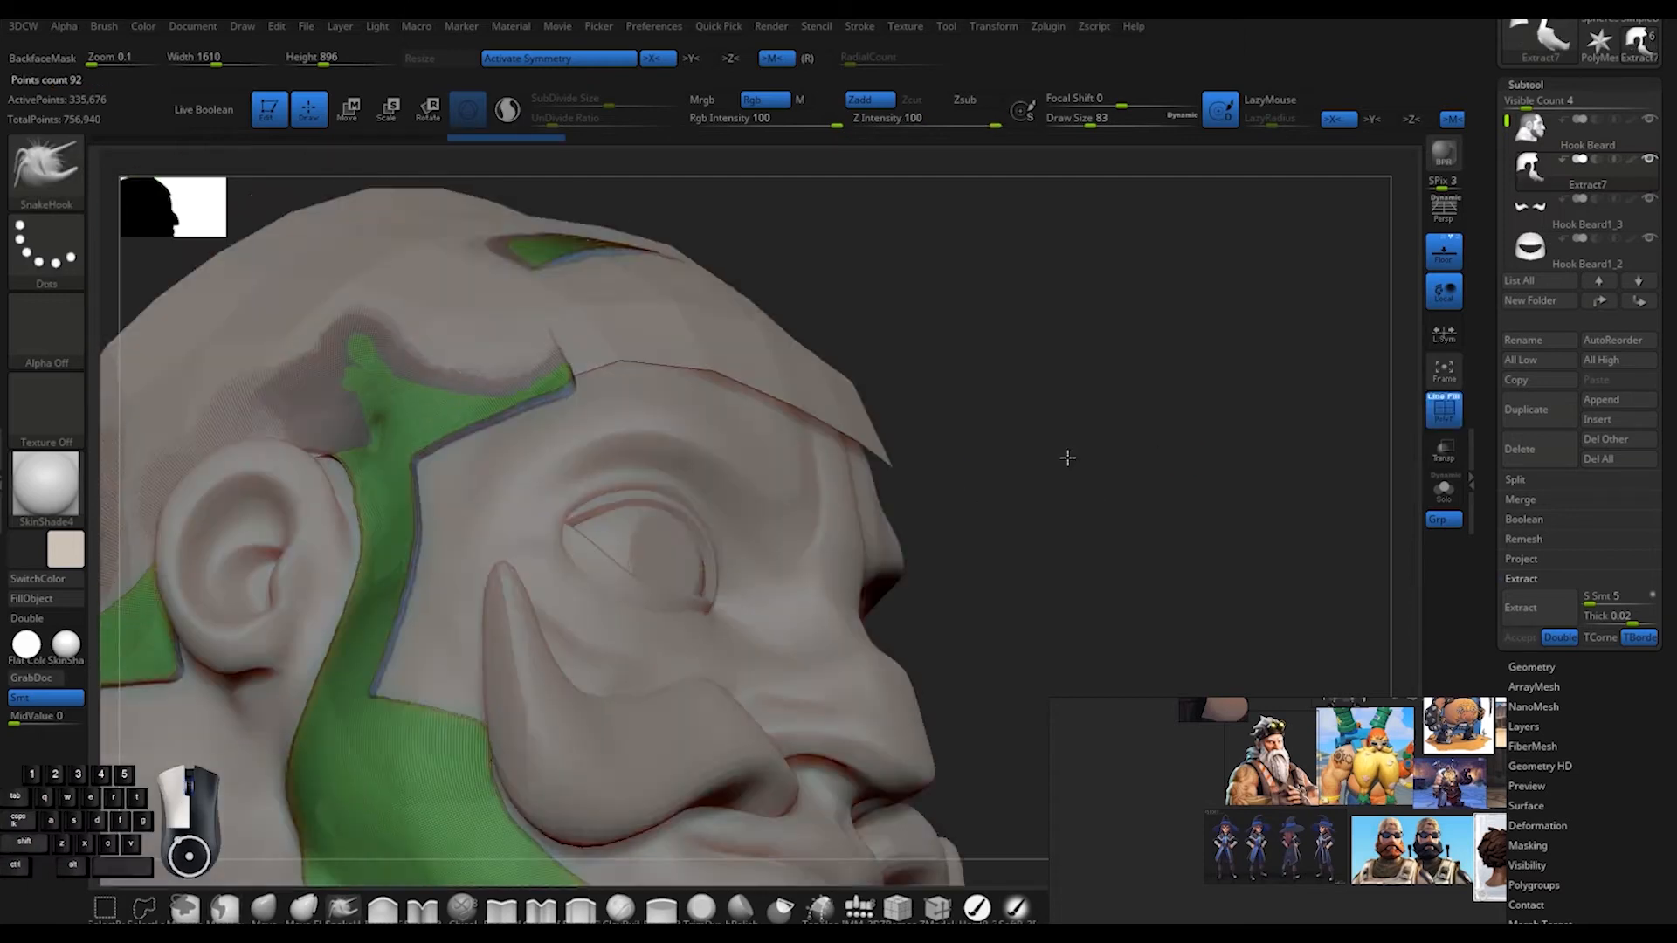
left_click_drag(1067, 458, 1111, 461)
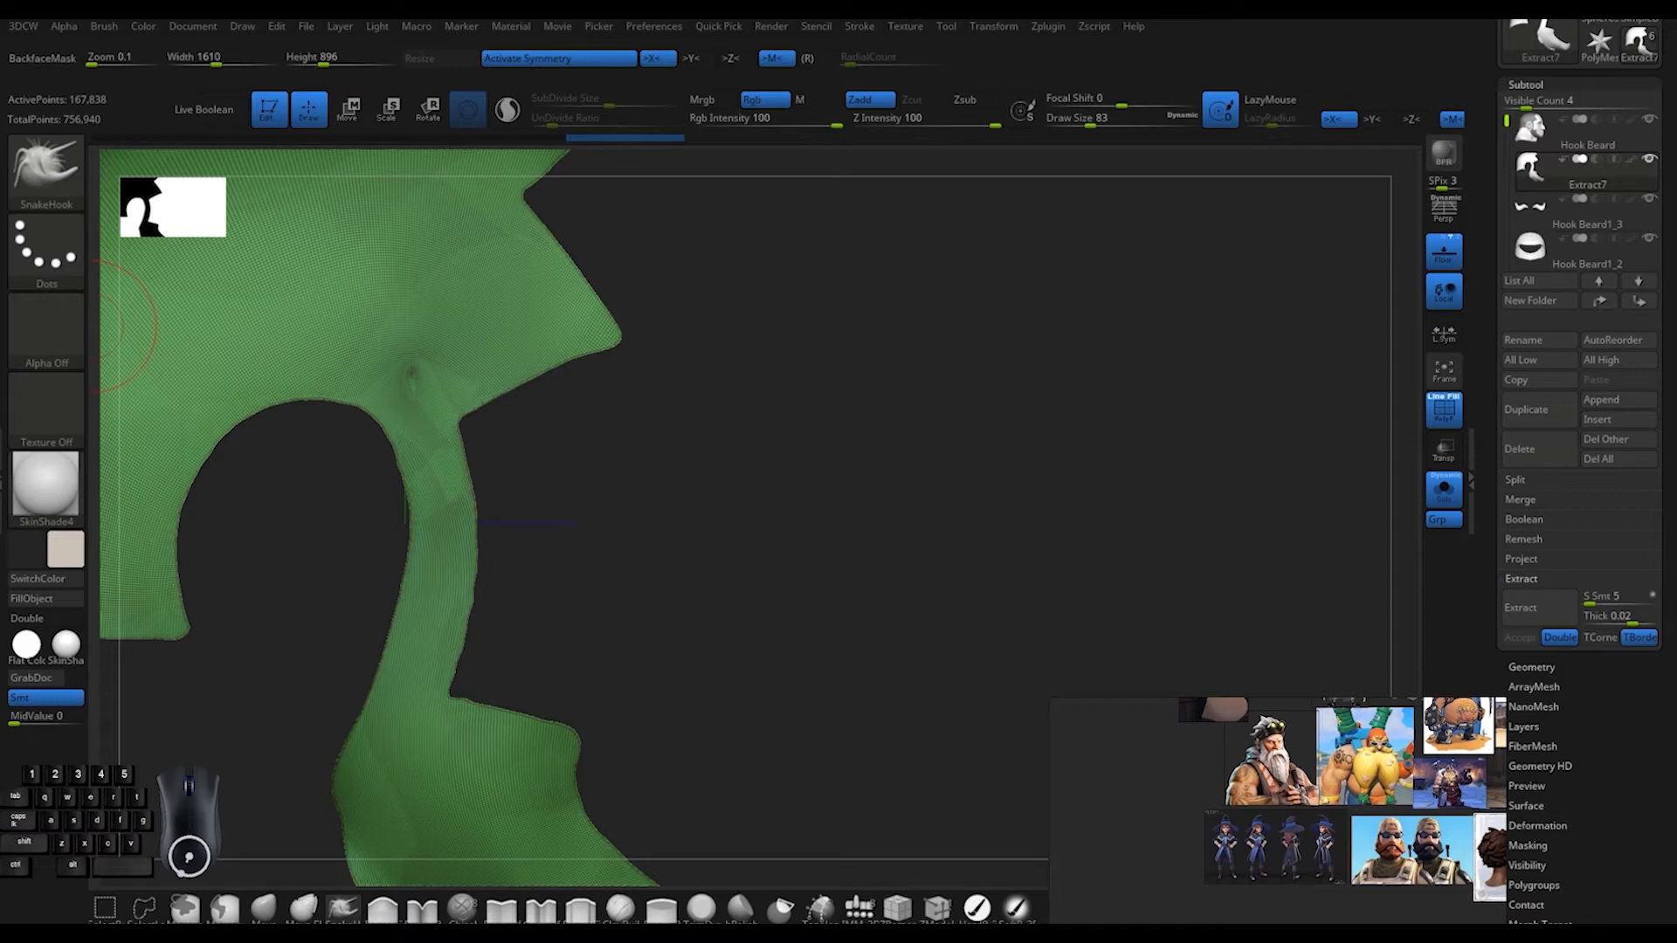
left_click(1431, 492)
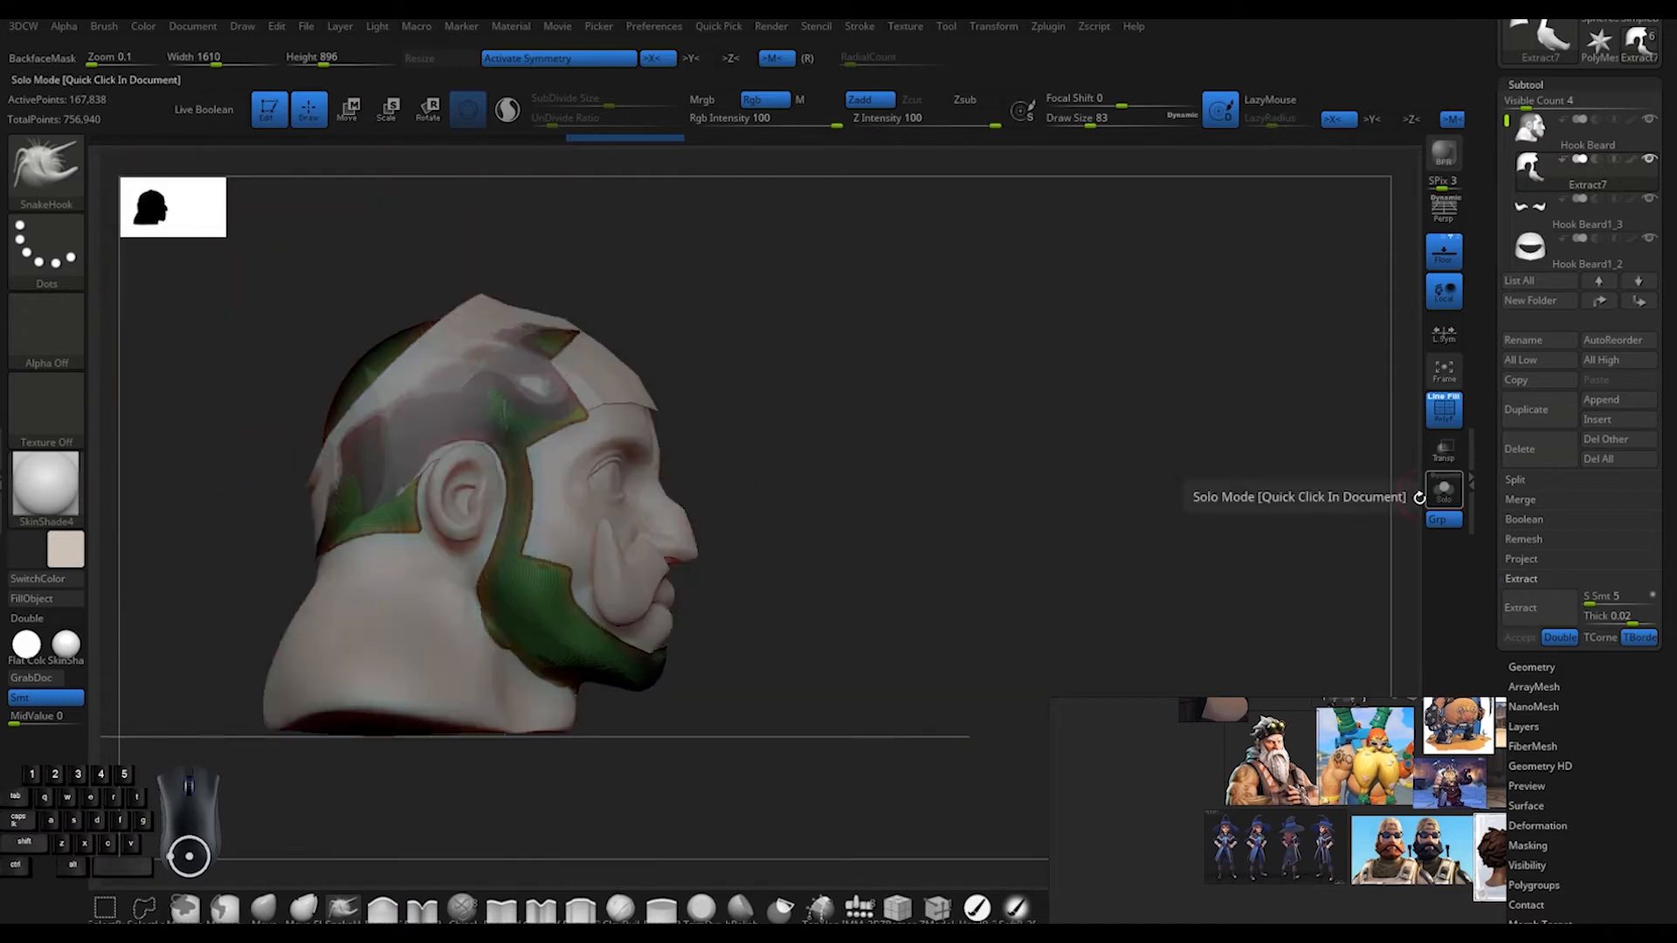
mouse_move(939, 476)
right_mouse_down("ctrl")
mouse_move(1074, 504)
mouse_move(943, 503)
right_mouse_up("ctrl")
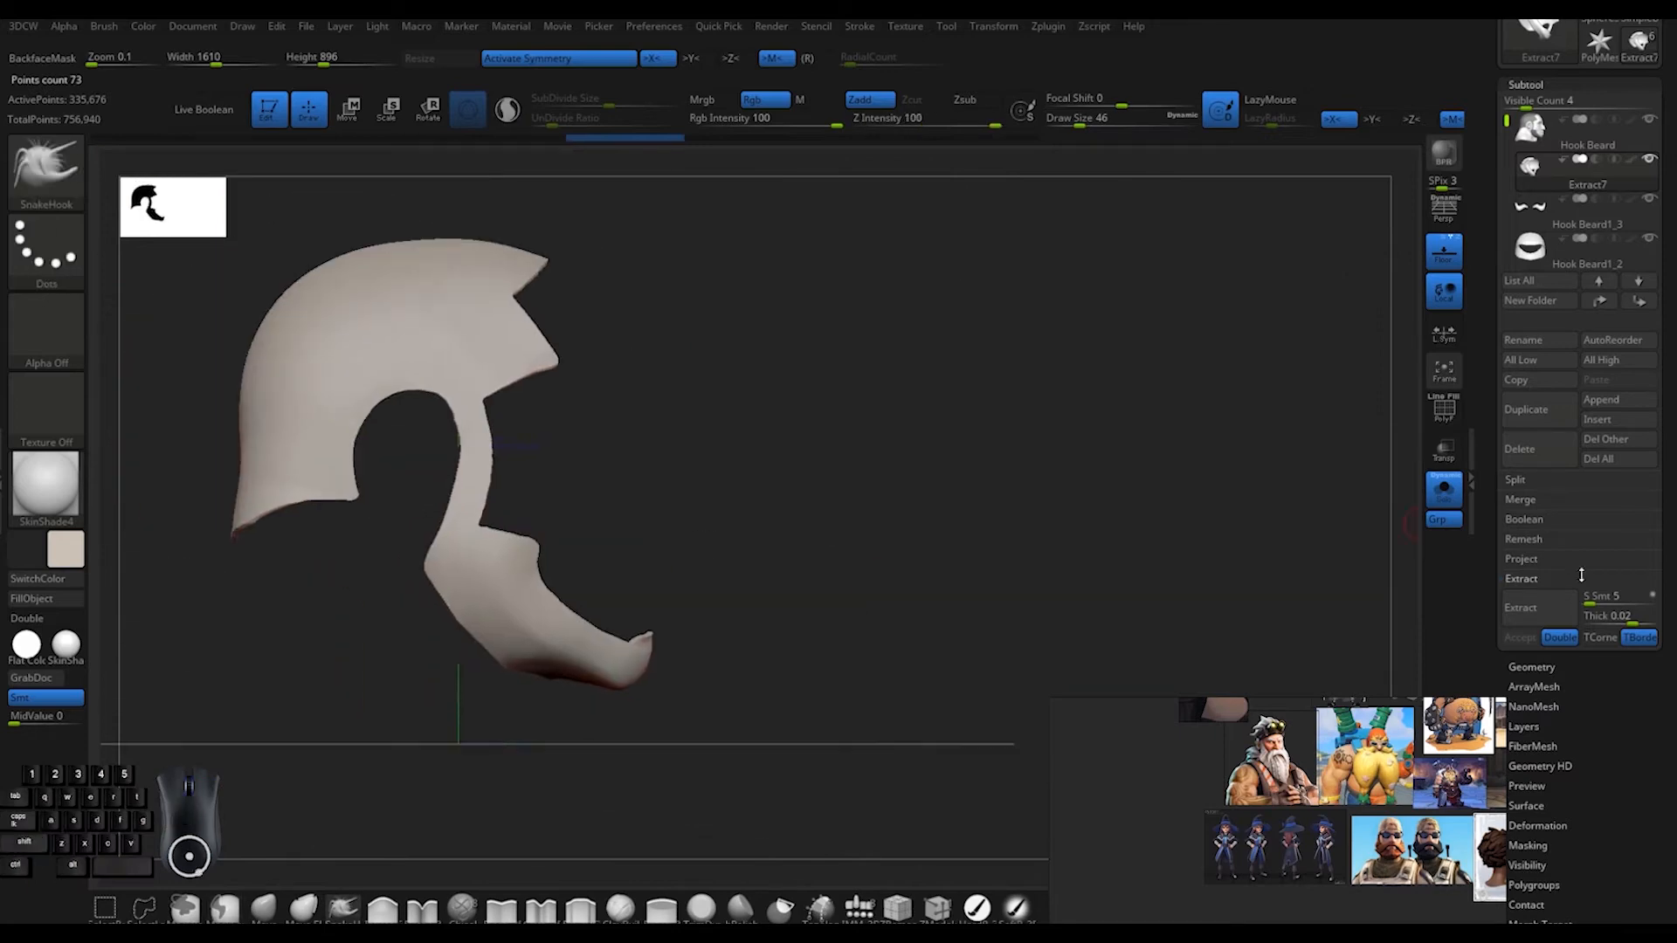
ZRemesh the extracted hair and beard shell with the Half option and hide its polyframe
left_click(1532, 667)
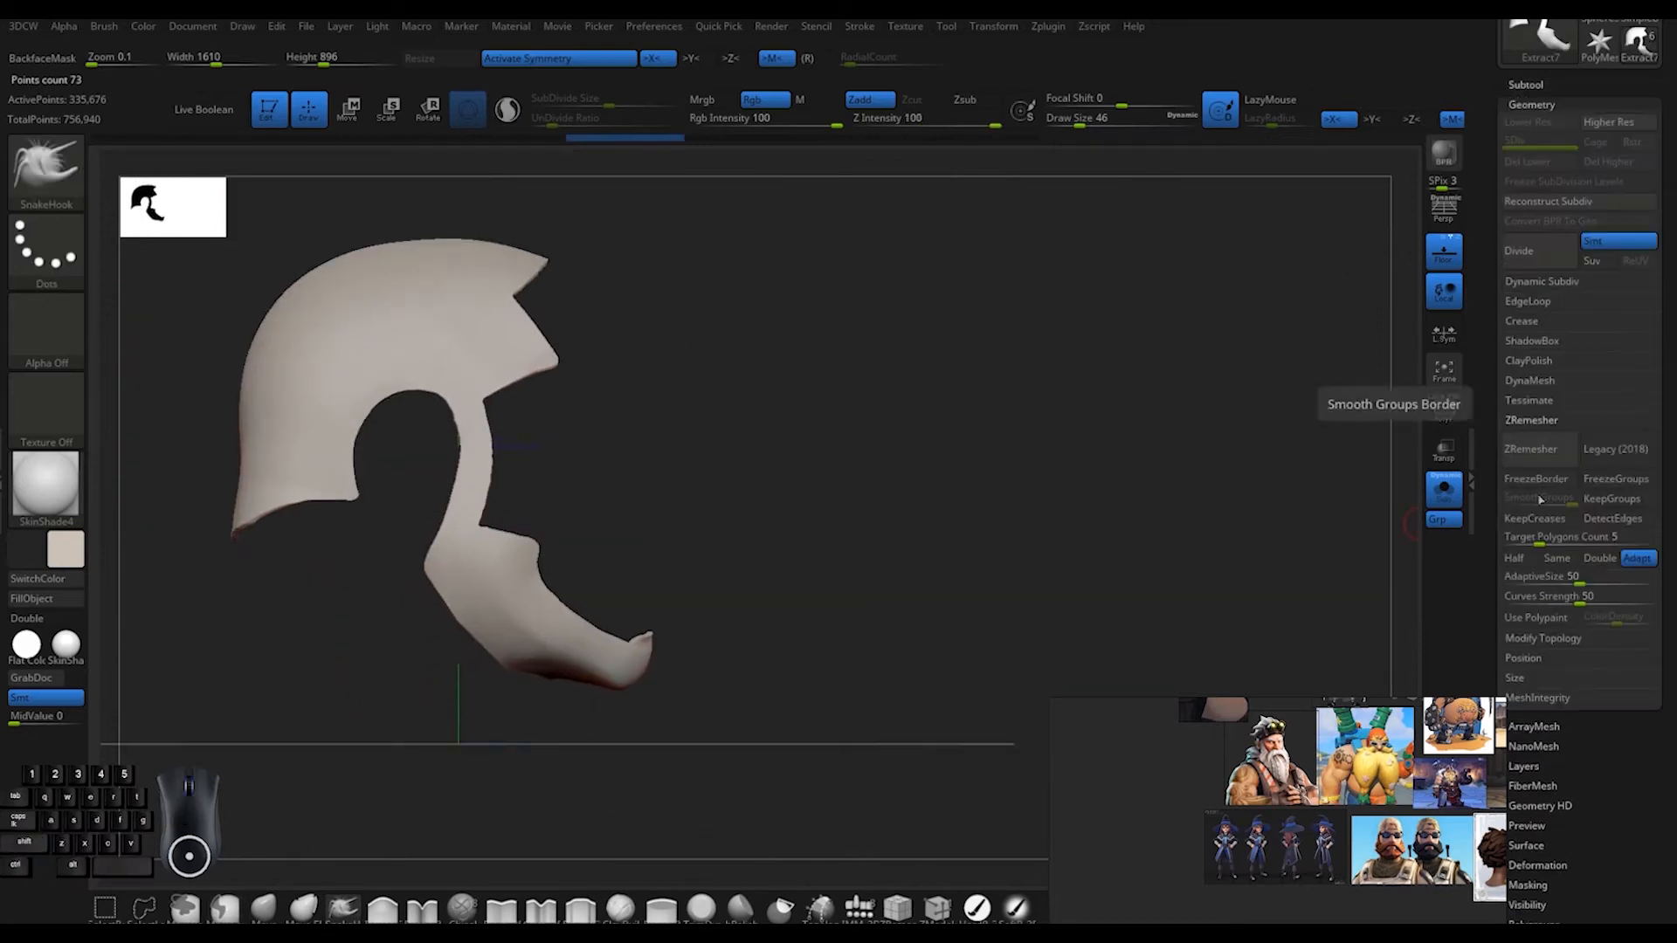
left_click(1441, 411)
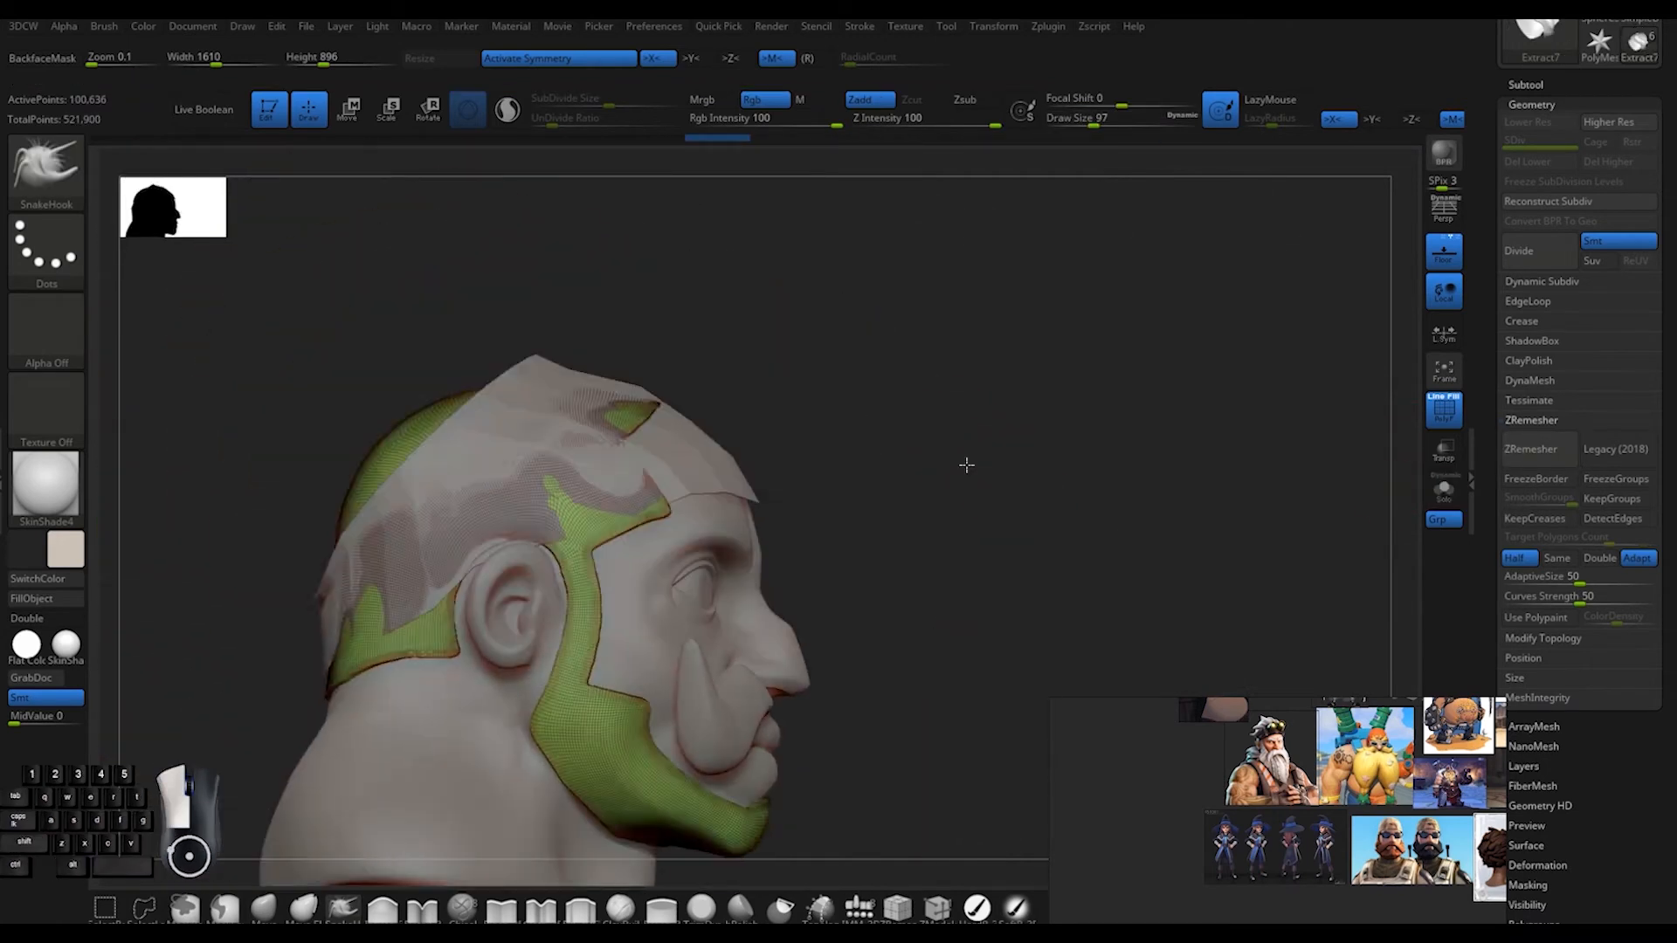
key("shift+f")
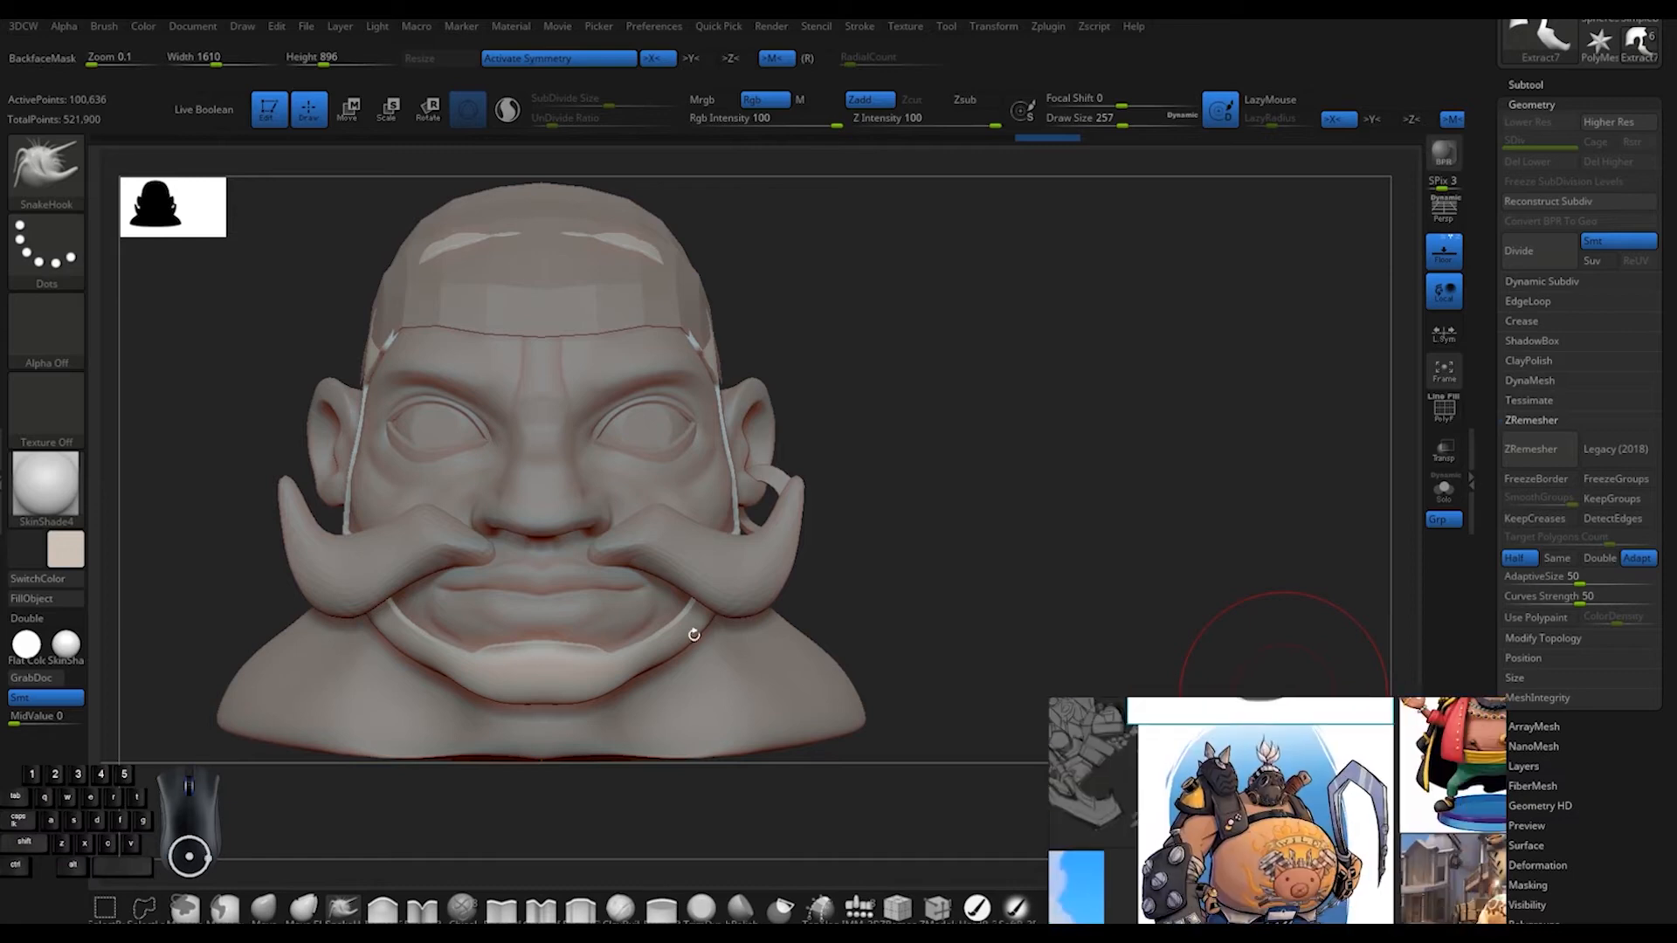
Reshape the bandana's lower edge with SnakeHook at the nape and across the forehead, varying the draw size
left_click_drag(1180, 420, 1104, 352)
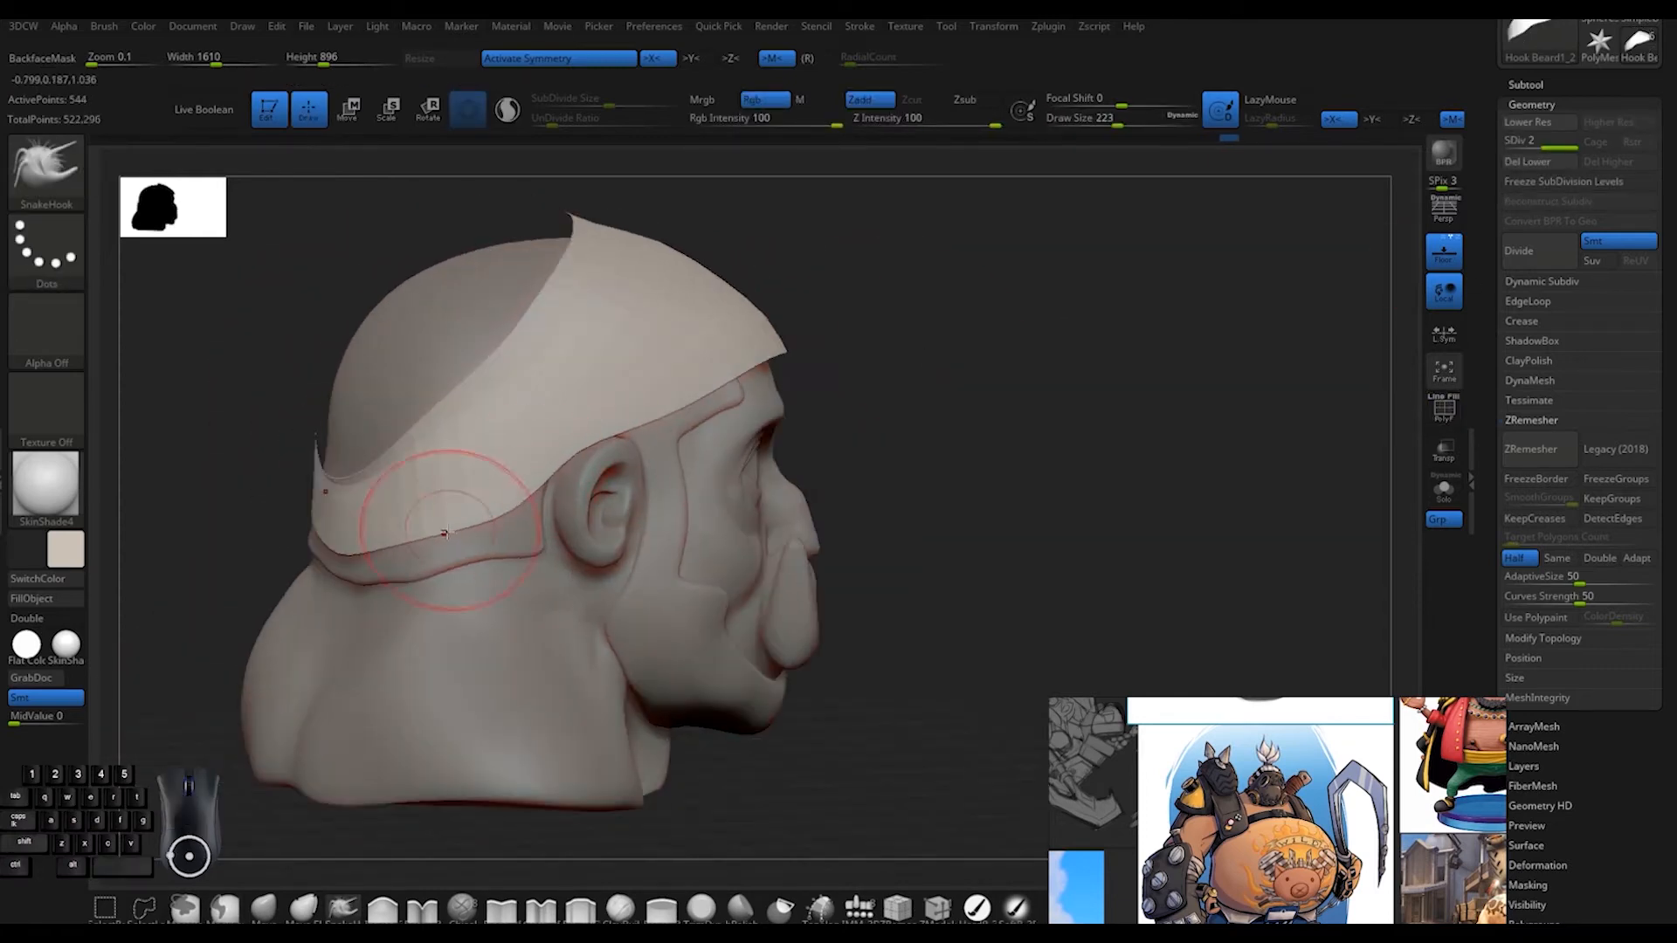
left_click_drag(446, 533, 440, 550)
mouse_move(839, 376)
left_mouse_down()
mouse_move(961, 378)
mouse_move(786, 384)
left_mouse_up()
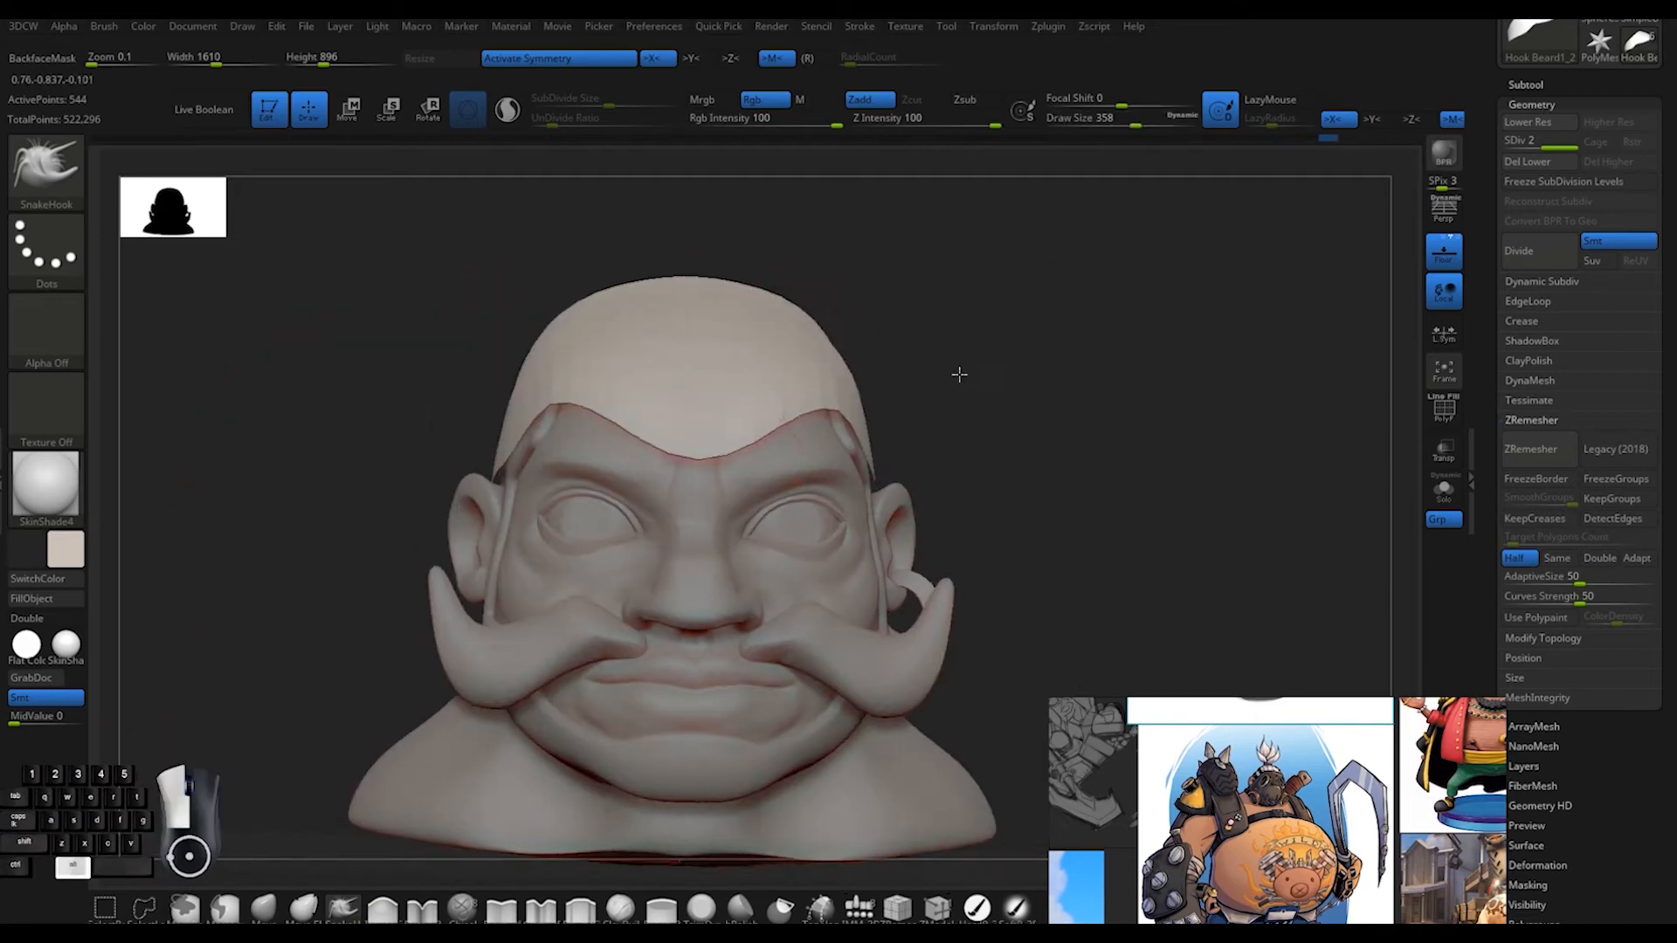
left_click_drag(959, 375, 689, 433)
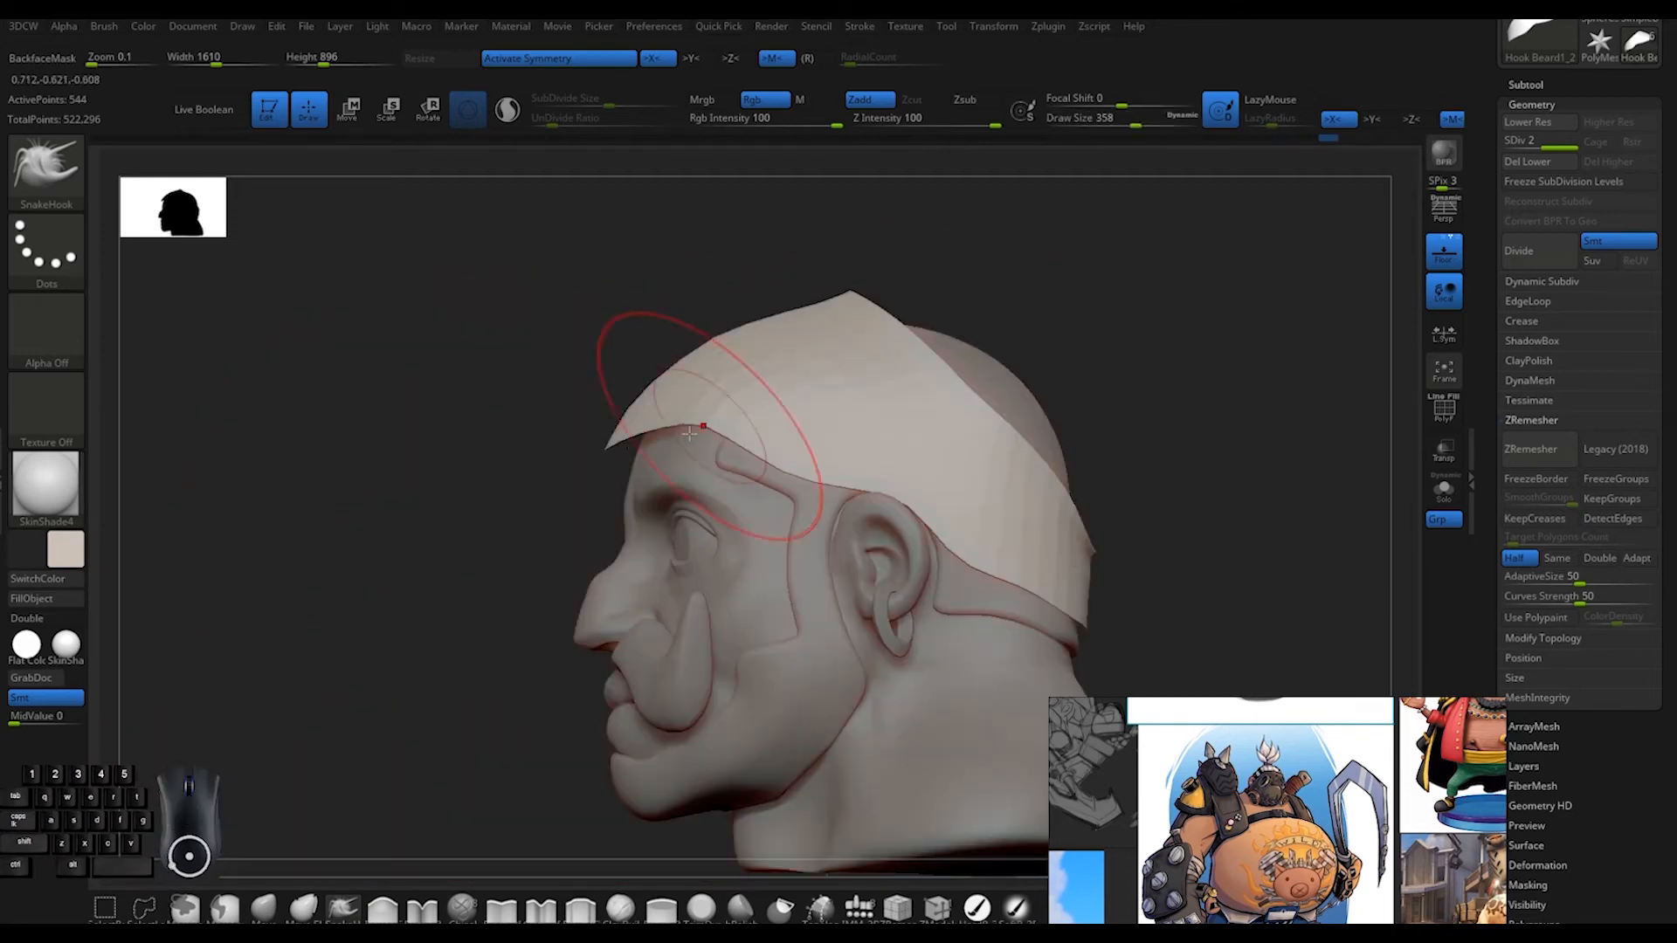
mouse_move(419, 358)
left_mouse_down()
mouse_move(910, 340)
mouse_move(861, 301)
left_mouse_up()
mouse_move(1319, 328)
left_mouse_down()
mouse_move(966, 343)
mouse_move(1052, 366)
mouse_move(973, 284)
left_mouse_up()
left_click_drag(1124, 126, 1106, 126)
left_click_drag(1105, 285, 1258, 289, "shift")
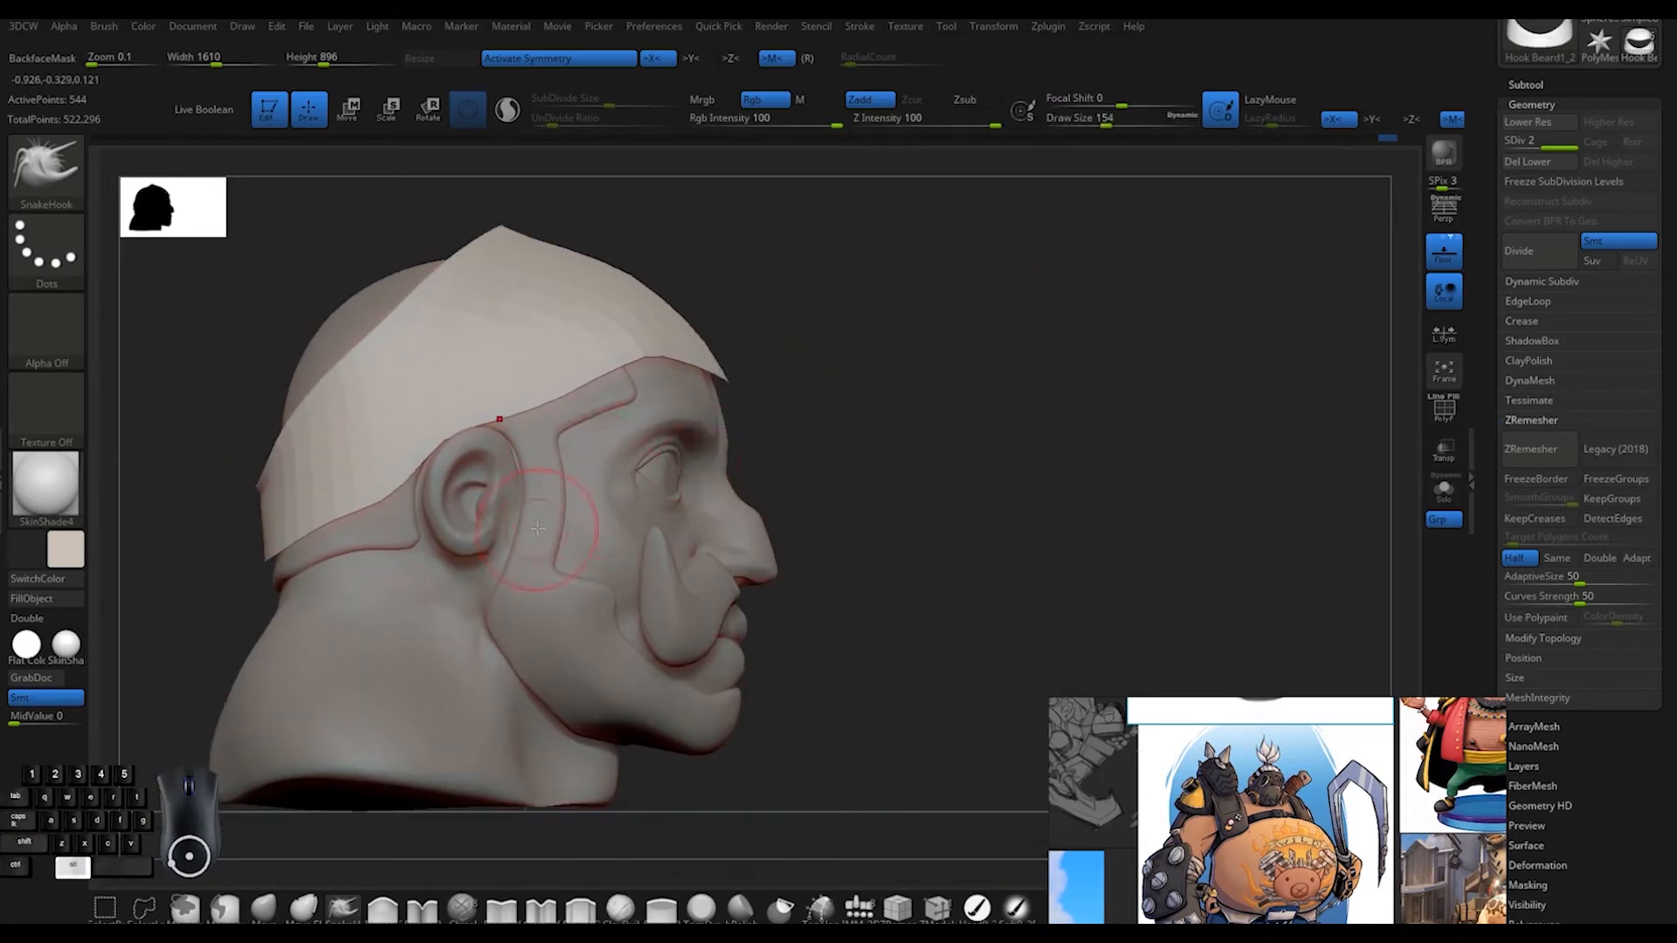
Make the extracted hair and beard shell active and study the beard and pirate reference images beside the front view
left_click(555, 563, "alt")
left_click_drag(1018, 711, 871, 435, "shift")
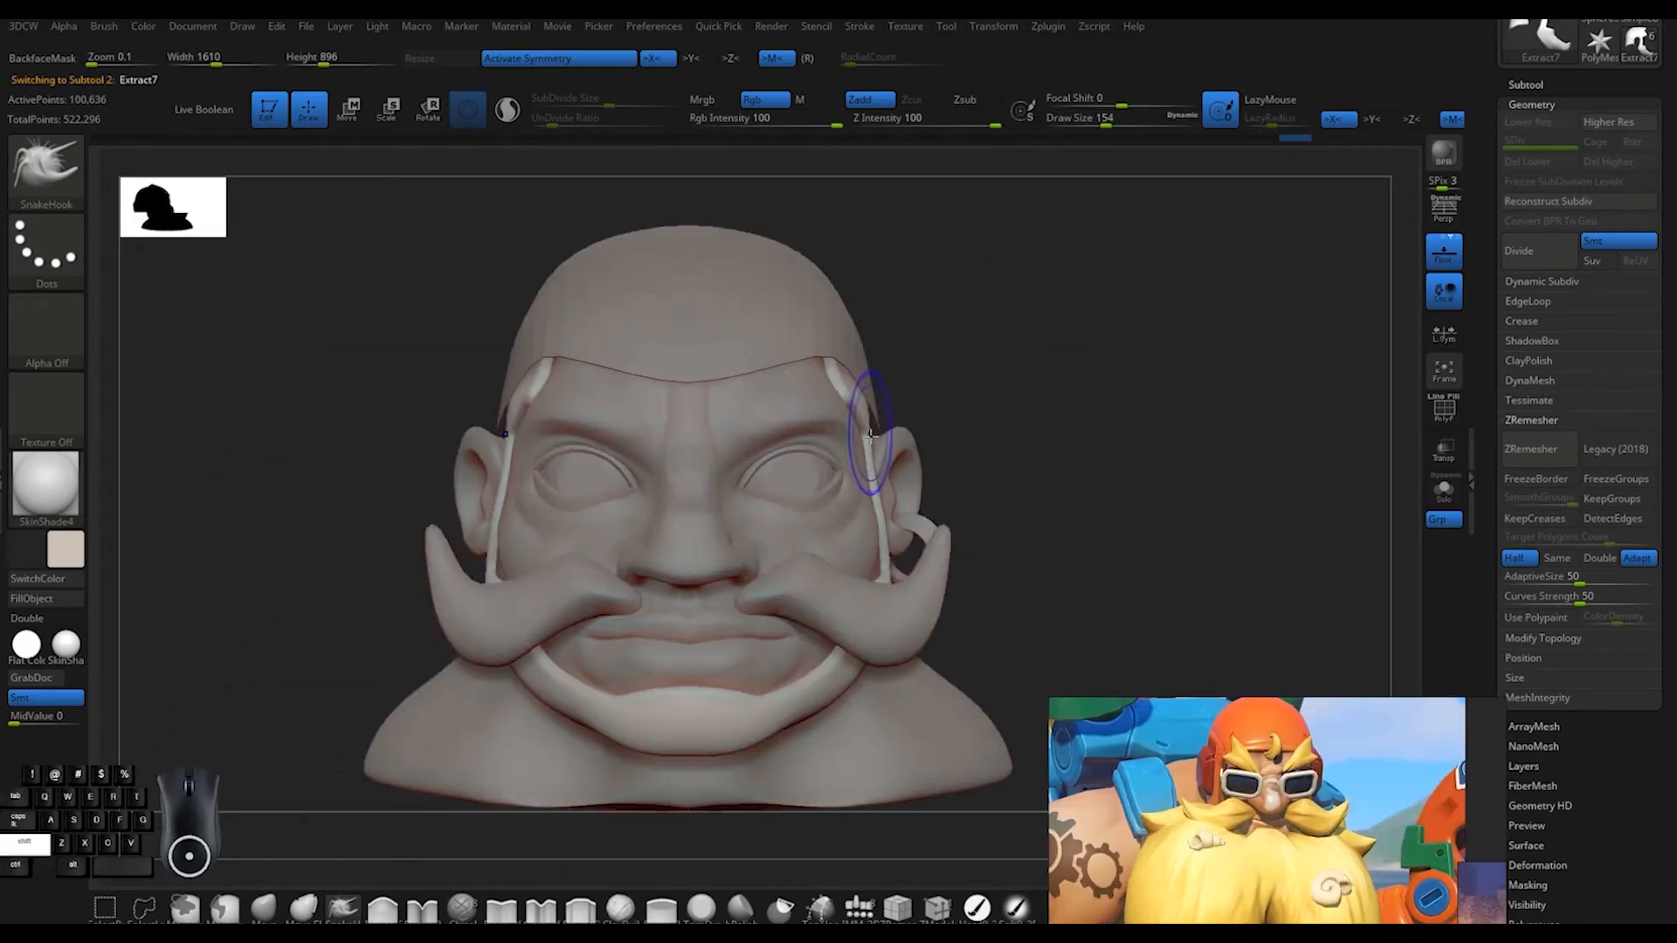
scroll(1267, 813, "down", 5)
scroll(1293, 830, "up", 5)
scroll(1257, 821, "down", 3)
scroll(1362, 790, "up", 4)
scroll(1345, 808, "down", 5)
scroll(1374, 814, "up", 5)
mouse_move(1223, 437)
left_mouse_down("shift")
mouse_move(1153, 449)
mouse_move(1154, 474)
left_mouse_up("shift")
Make the head subtool active and mask angular eyebrows and a hairline notch above the temple with MaskLasso
left_click(754, 413, "alt")
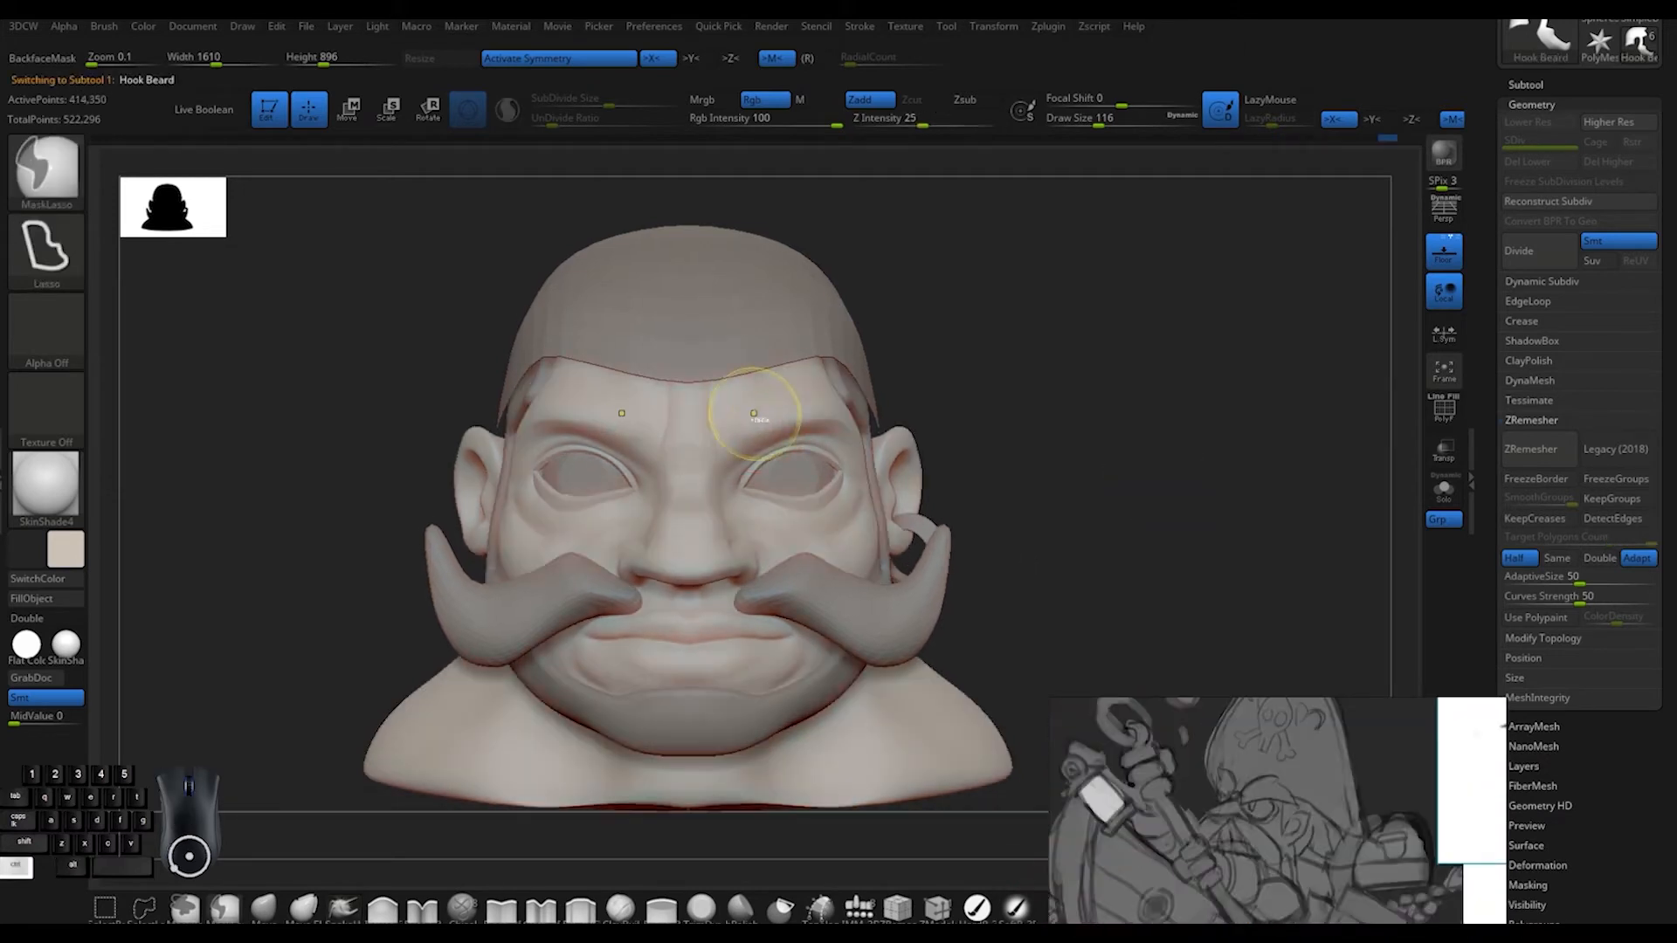
key("ctrl+b")
left_click(302, 199)
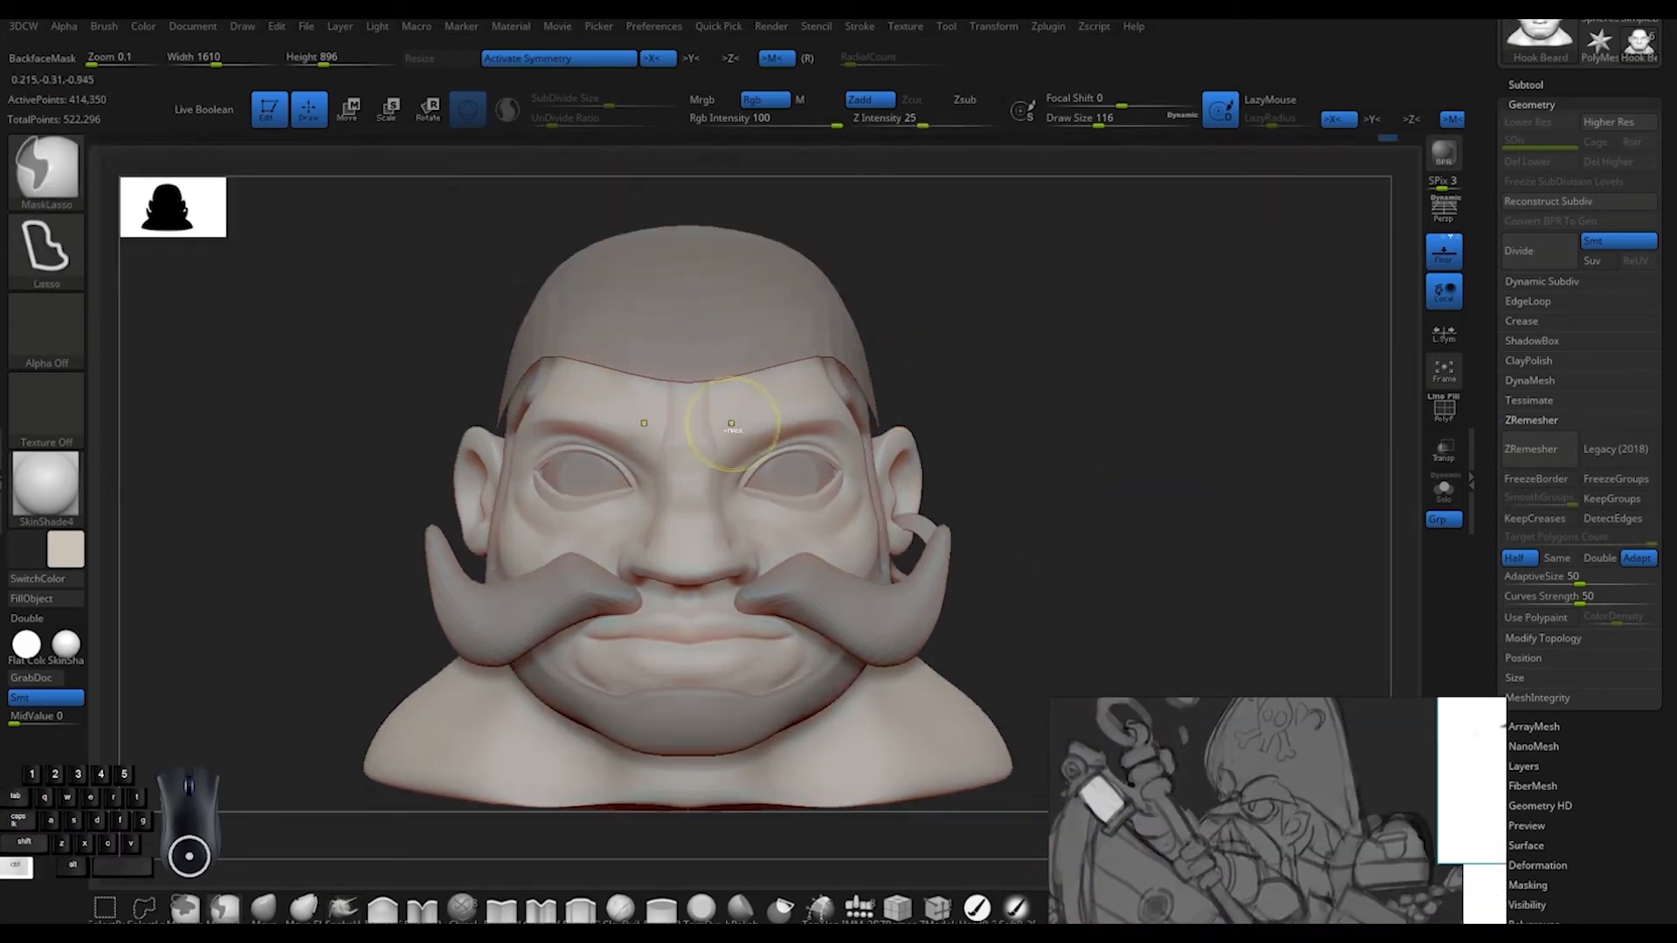
left_click(1205, 437)
left_click_drag(1206, 437, 1135, 442)
left_click_drag(877, 360, 1000, 389)
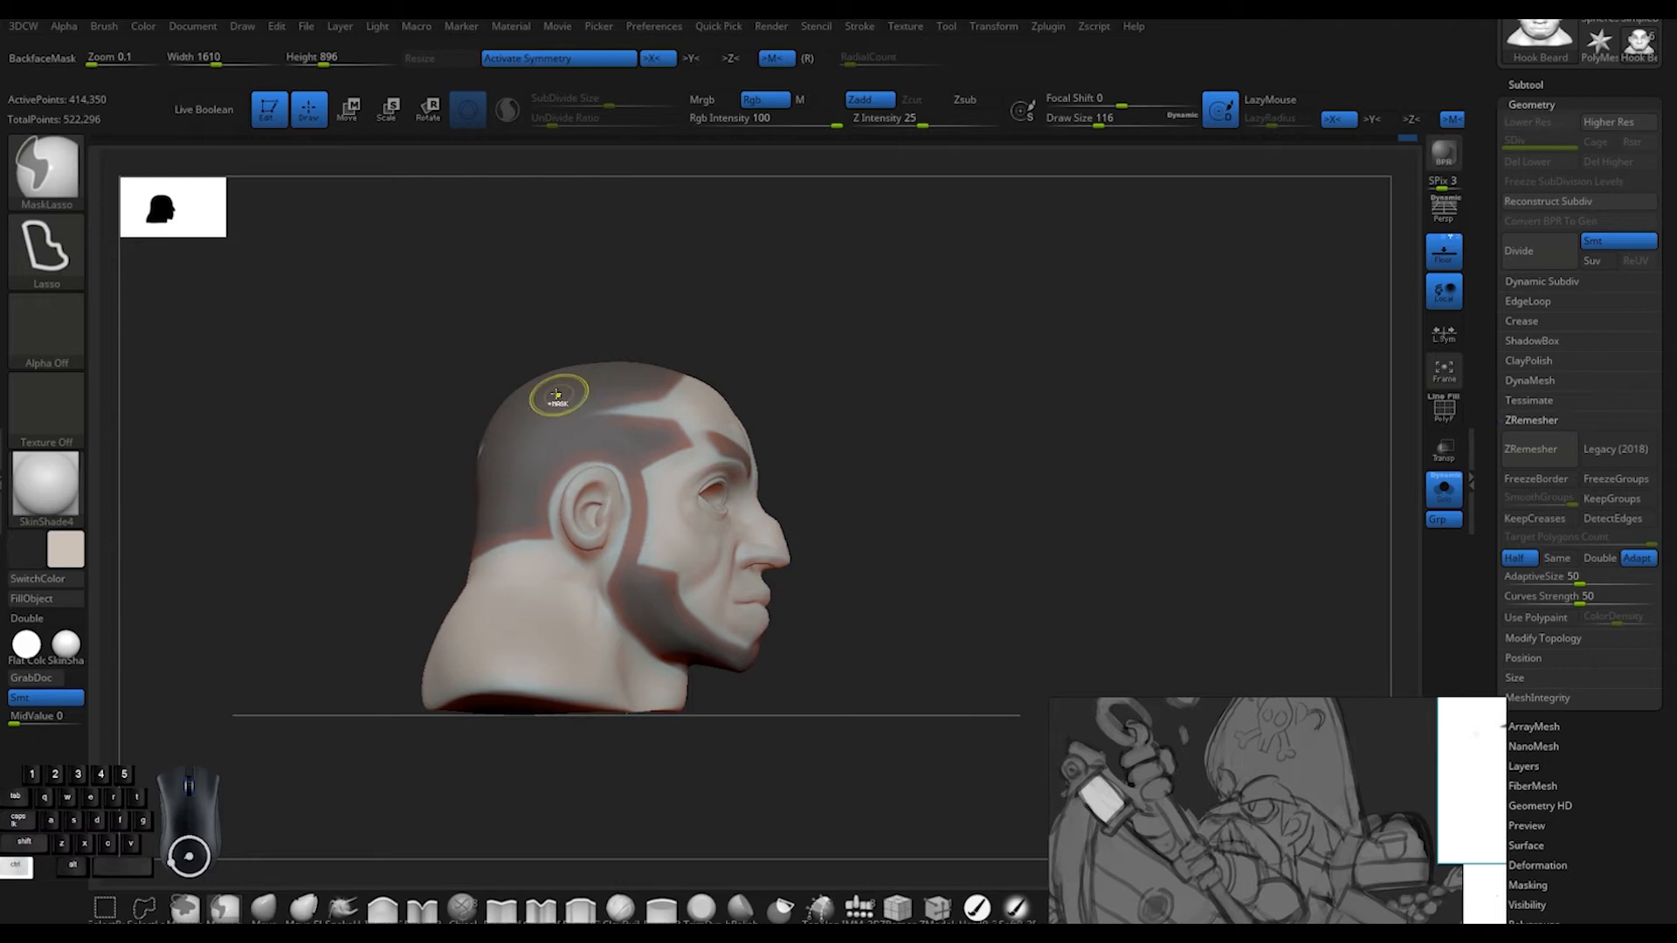
Check the brow and hair masks from the front and side and clean up the hairline notch above the temple
left_click_drag(984, 448, 946, 438, "alt")
left_click_drag(765, 320, 912, 381)
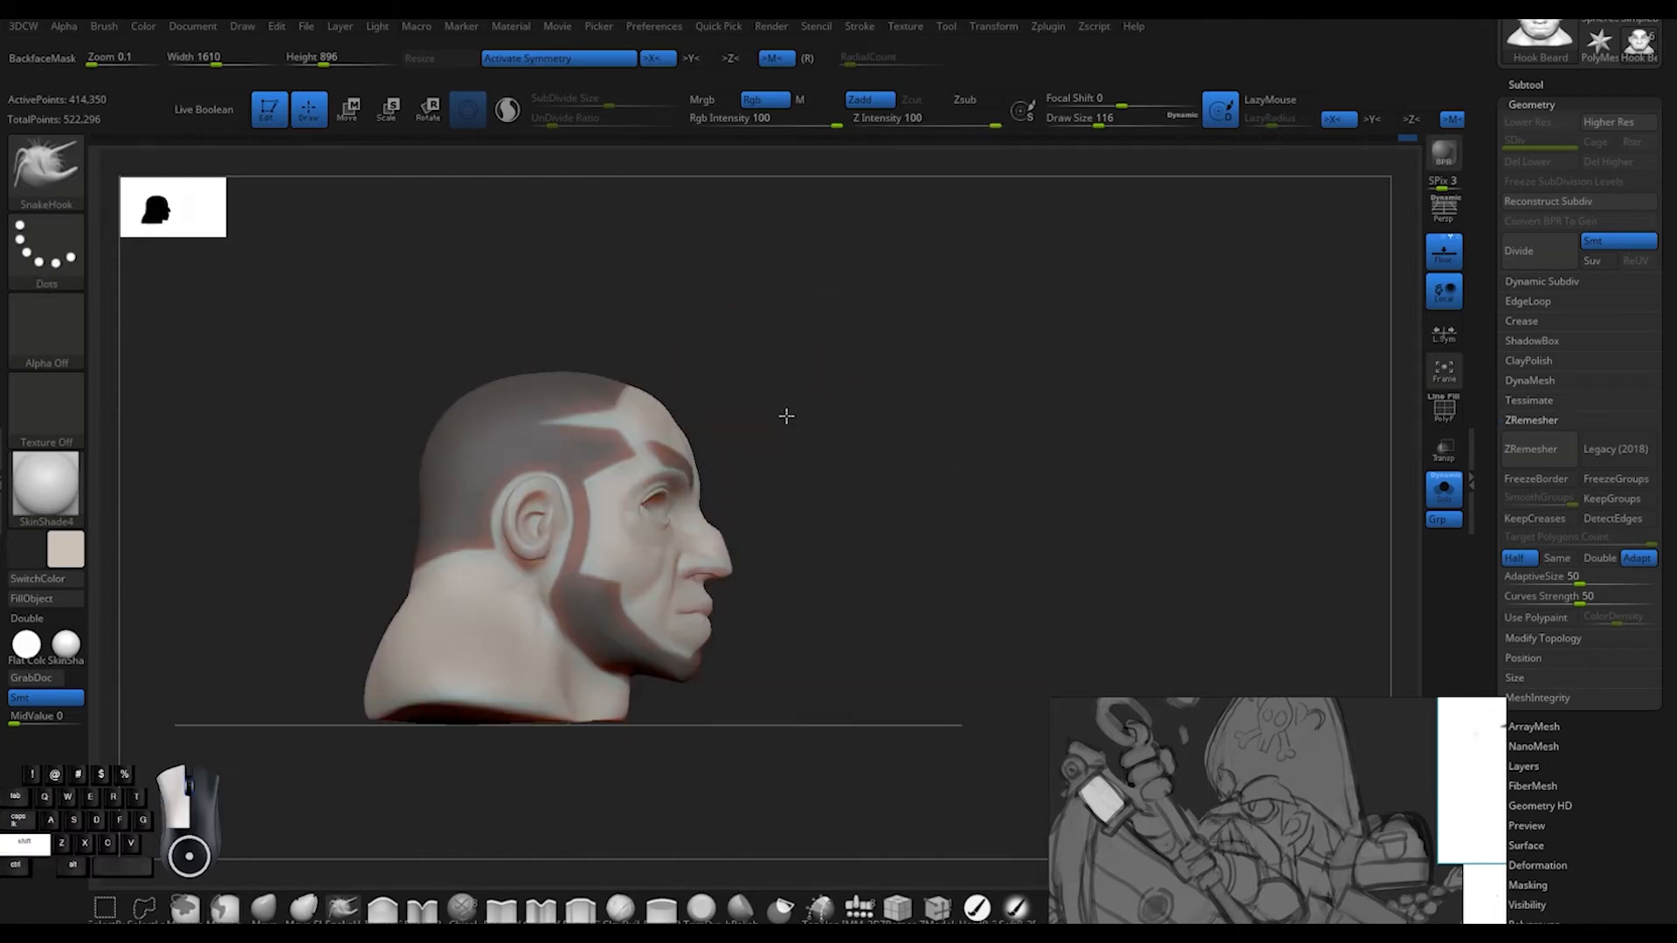
left_click_drag(786, 415, 846, 393, "shift")
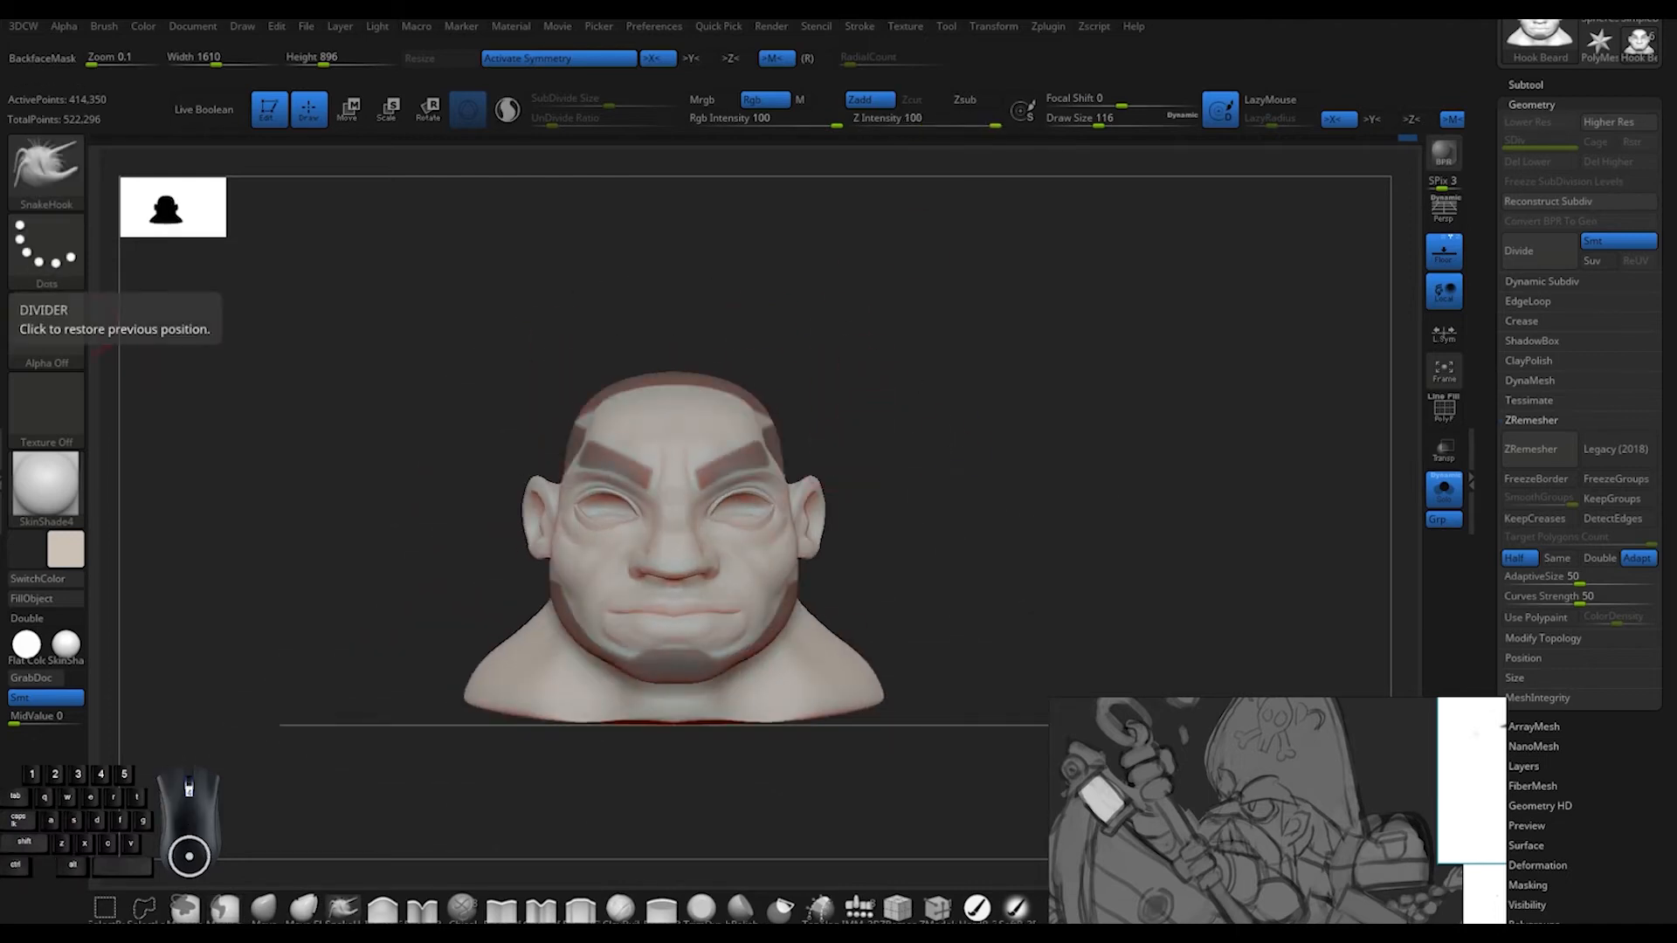
left_click_drag(109, 351, 367, 371, "shift")
left_click_drag(699, 341, 799, 380)
right_click_drag(795, 381, 786, 480, "ctrl")
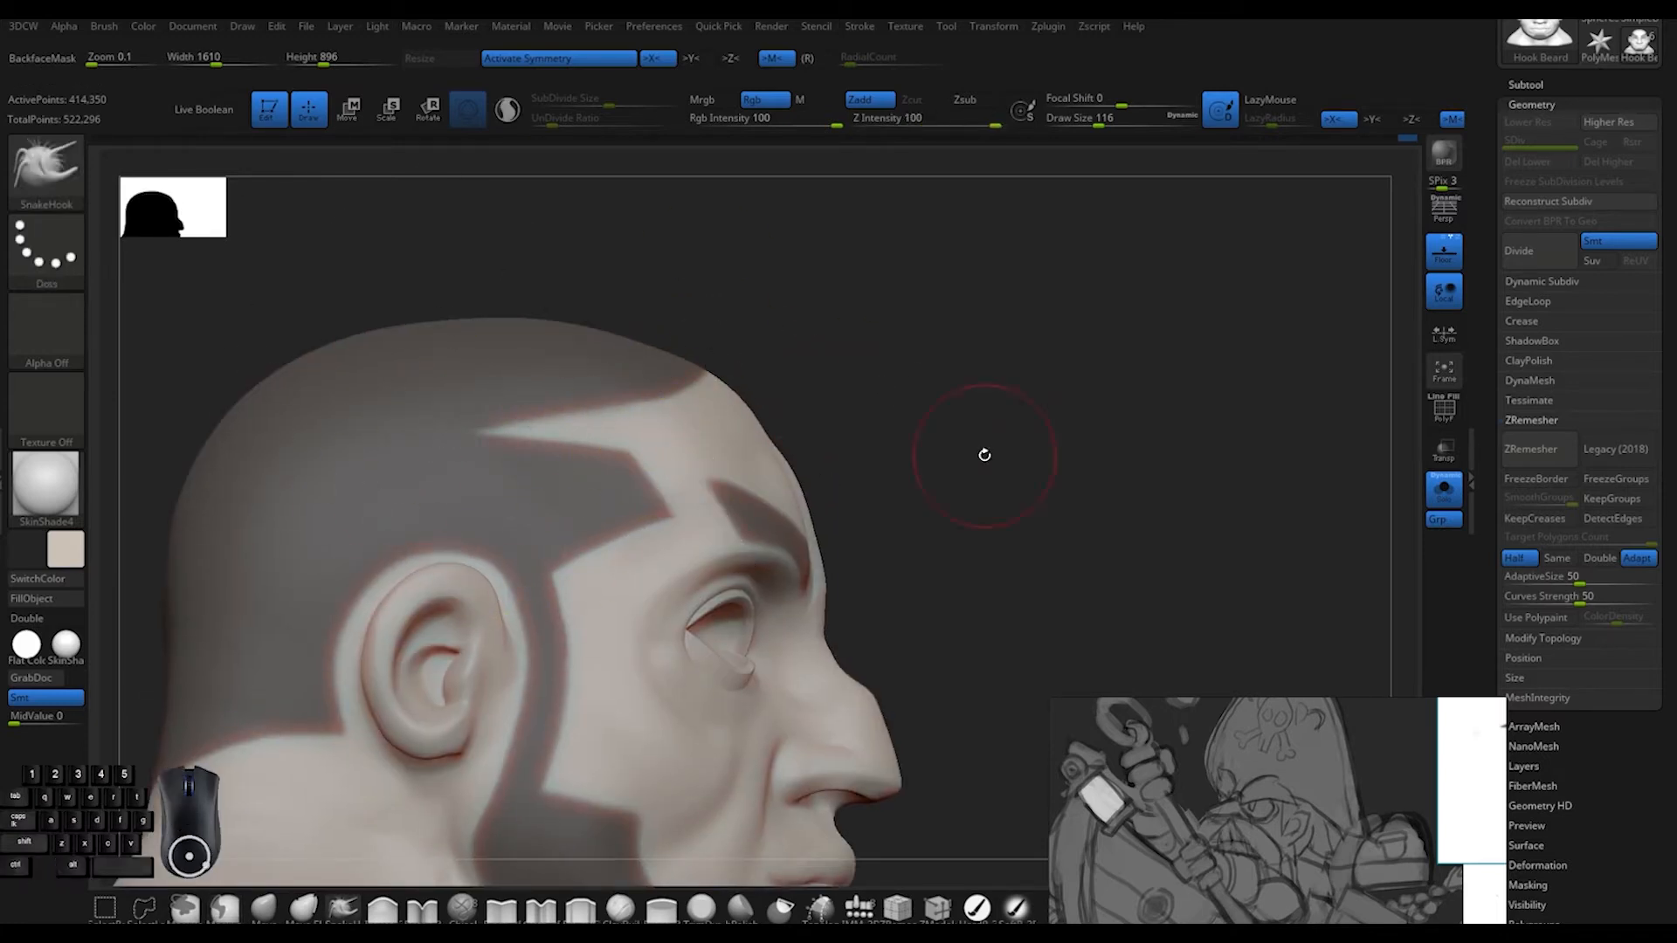
left_click_drag(984, 455, 926, 467)
left_click_drag(926, 467, 794, 359, "alt")
mouse_move(505, 417)
left_mouse_down("ctrl+alt")
mouse_move(559, 513)
mouse_move(515, 437)
left_mouse_up("ctrl+alt")
Refine the mask's edges around the temple and sideburn in front of the ear with MaskLasso
mouse_move(1127, 402)
left_mouse_down("shift")
mouse_move(787, 378)
mouse_move(798, 457)
mouse_move(854, 469)
left_mouse_up("shift")
mouse_move(1051, 501)
left_mouse_down("shift")
mouse_move(936, 504)
mouse_move(924, 572)
left_mouse_up("shift")
left_click_drag(385, 543, 418, 607, "ctrl")
left_click_drag(917, 551, 886, 455, "alt")
mouse_move(886, 455)
left_mouse_down()
mouse_move(857, 454)
mouse_move(904, 456)
left_mouse_up()
left_click_drag(546, 617, 388, 519, "ctrl+alt")
mouse_move(838, 524)
left_mouse_down()
mouse_move(878, 481)
mouse_move(838, 515)
left_mouse_up()
left_click_drag(839, 515, 830, 446, "alt")
Duplicate the masked head subtool and assign the copy's masked hair, brow and beard areas to their own polygroup
left_click(489, 538, "ctrl+shift")
left_click(1526, 85)
left_click_drag(883, 350, 803, 354)
left_click(46, 171, "ctrl+shift")
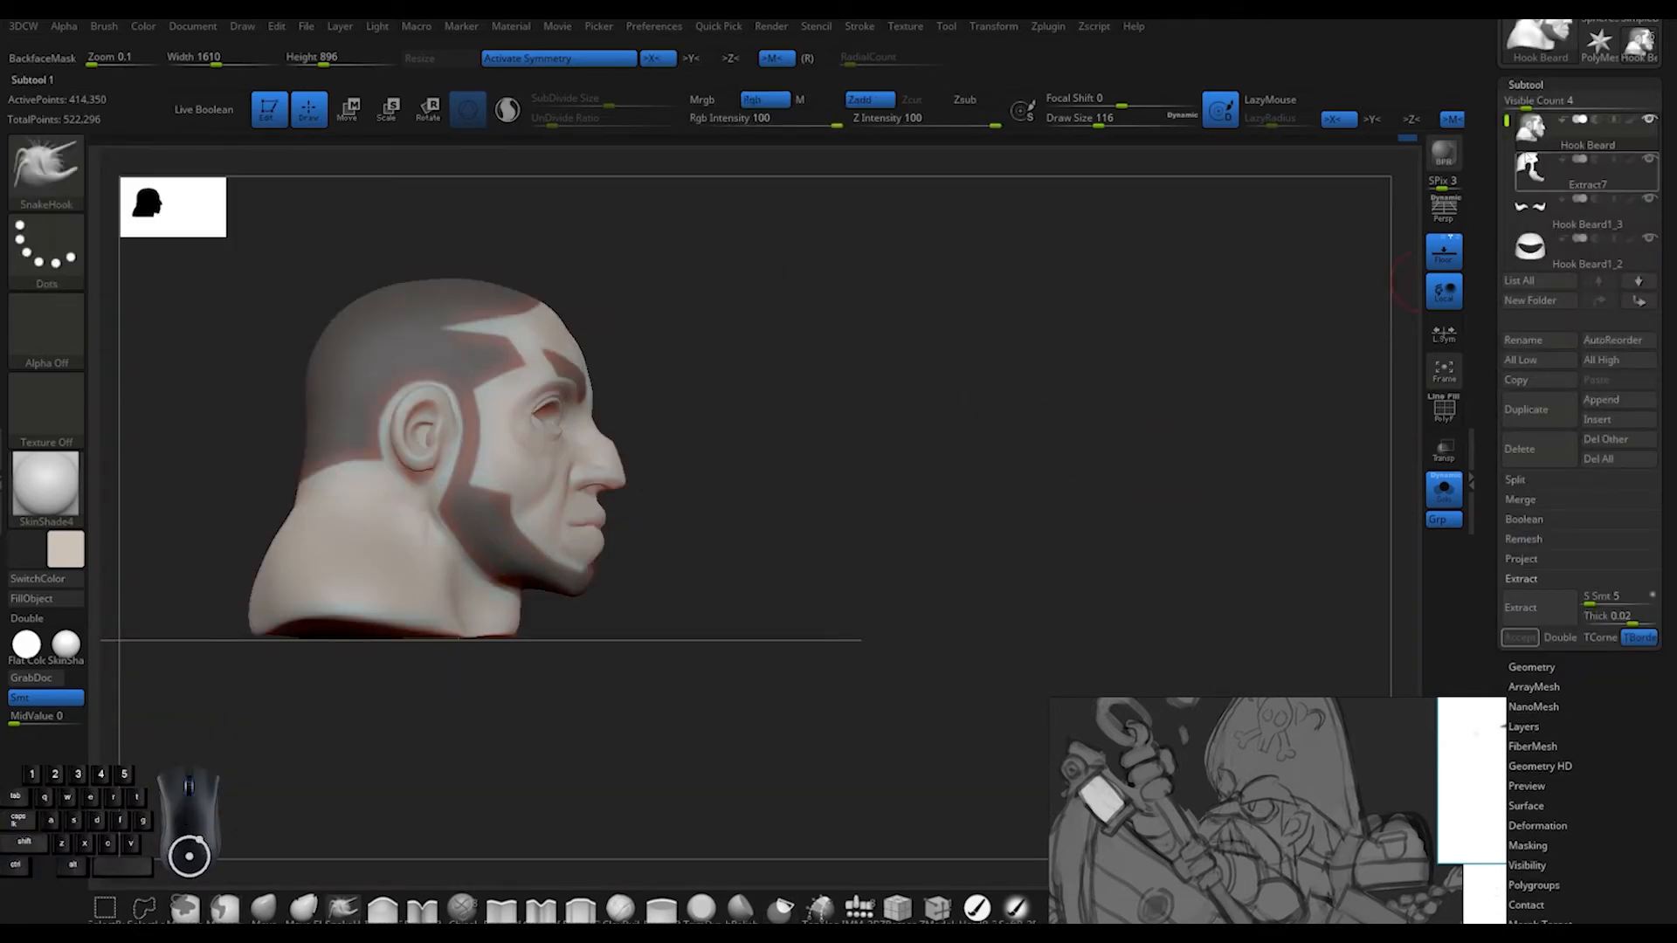
left_click_drag(1015, 447, 1018, 500, "alt")
left_click(1444, 410)
key("ctrl+w")
left_click_drag(1048, 371, 1040, 428, "alt")
Try to isolate the hair and beard polygroup on the duplicate and regroup the stray eye-socket faces
left_click(590, 602, "ctrl+shift")
left_click_drag(957, 375, 921, 498)
key("w")
left_click(769, 378, "ctrl")
left_click(1310, 510, "ctrl")
left_click_drag(1311, 510, 1183, 390)
key("ctrl+w")
left_click(749, 406, "ctrl")
left_click_drag(1039, 393, 1018, 480)
Try to hide the eye-socket faces on the duplicate, leaving only the hair, eyebrow and beard surfaces shown
key("q")
left_click(580, 266, "ctrl+shift")
left_click(1039, 437, "ctrl+shift")
left_click_drag(1110, 445, 1039, 463)
left_click(749, 437, "ctrl+shift")
left_click(656, 503, "ctrl+shift")
left_click(654, 502, "ctrl+shift")
left_click(734, 455, "ctrl+shift")
key("w")
left_click(642, 538, "ctrl")
left_click(1126, 506, "ctrl")
key("ctrl+w")
key("q")
left_click(644, 546, "ctrl+shift")
left_click_drag(1039, 463, 1083, 515, "alt")
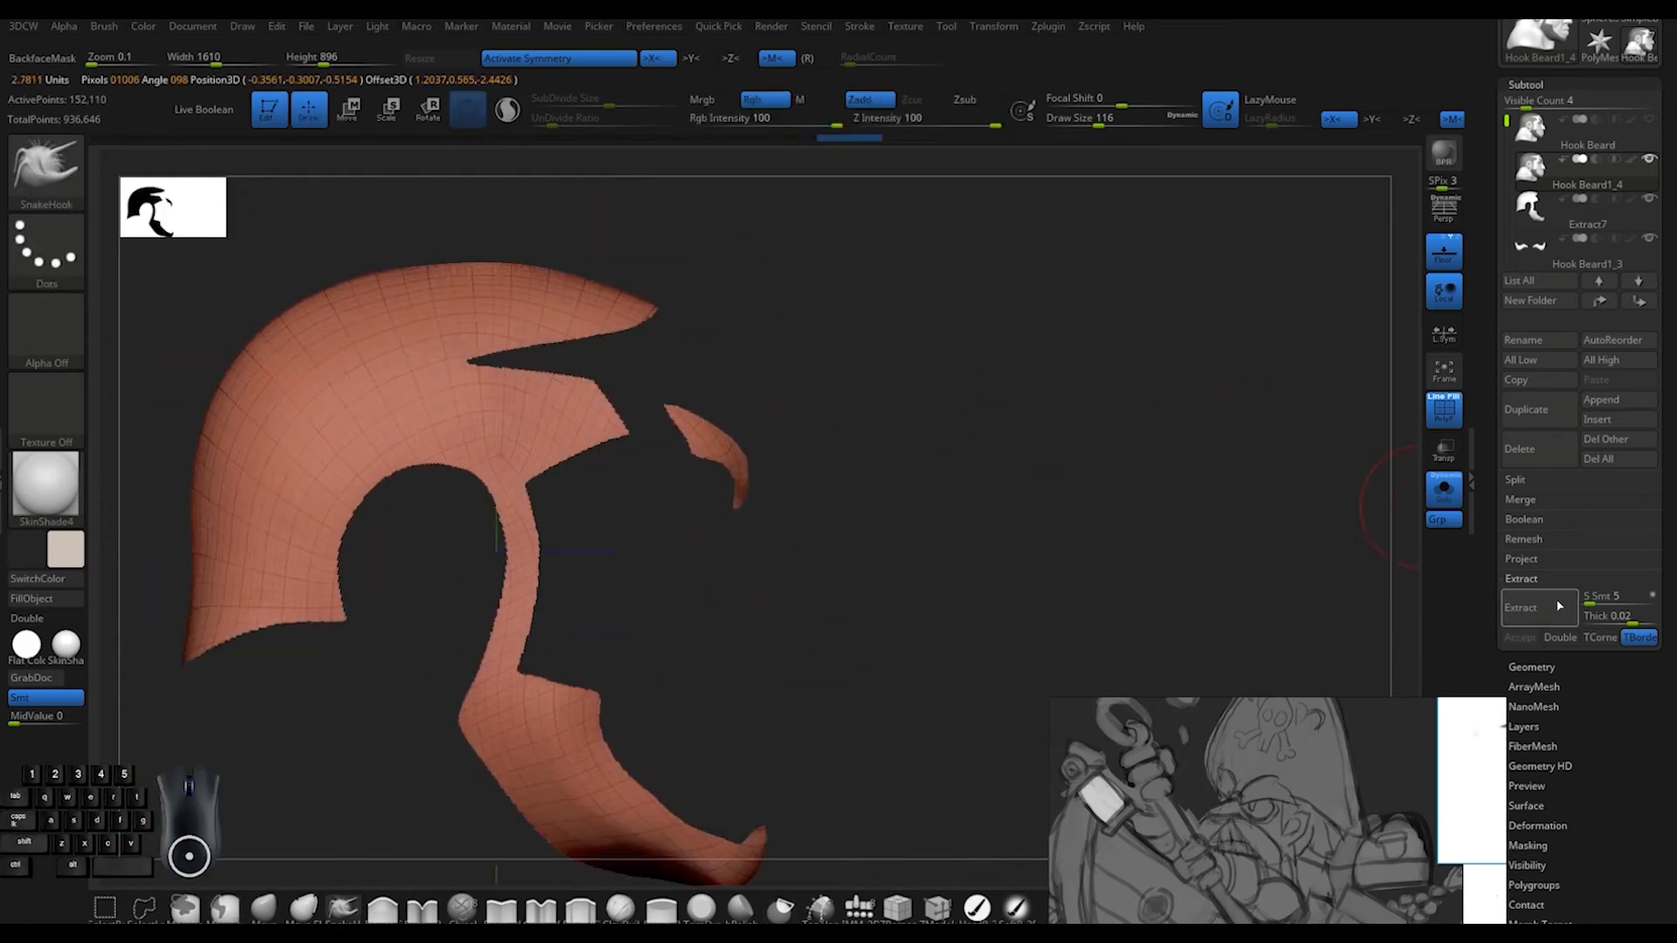
Try to delete the duplicate's hidden geometry and ZRemesh the remaining surfaces with the Half option
left_click(1531, 667)
left_click_drag(1490, 622, 1490, 591)
left_click(1530, 487)
left_click_drag(1480, 410, 1478, 486)
left_click(1531, 462)
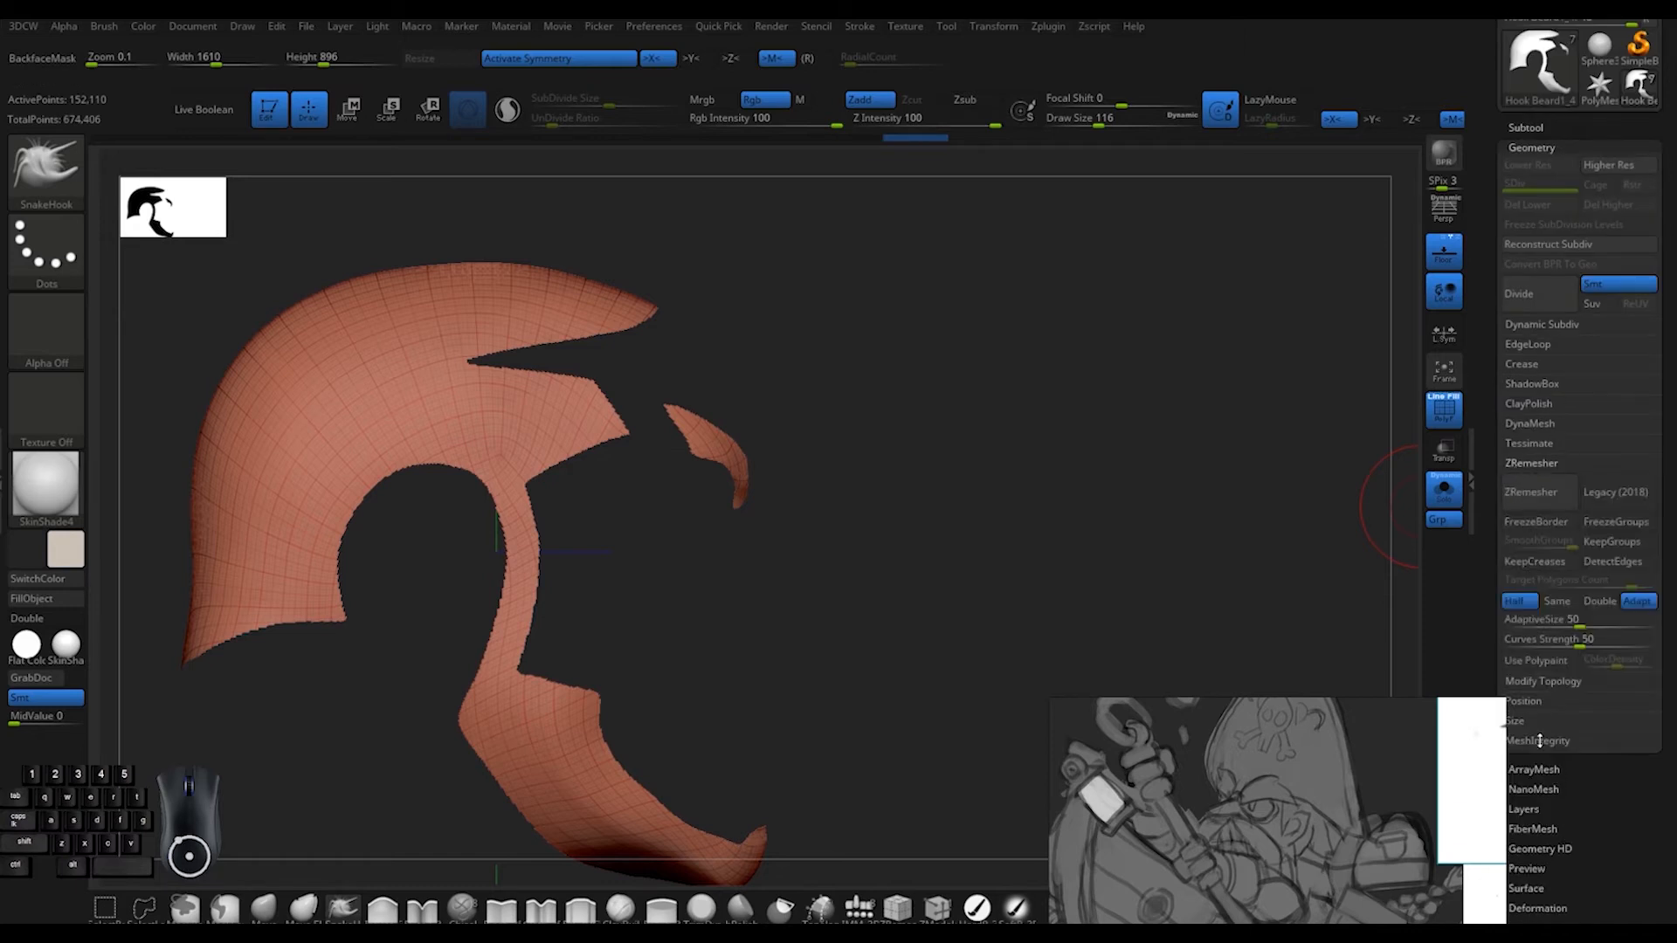
left_click(1537, 492)
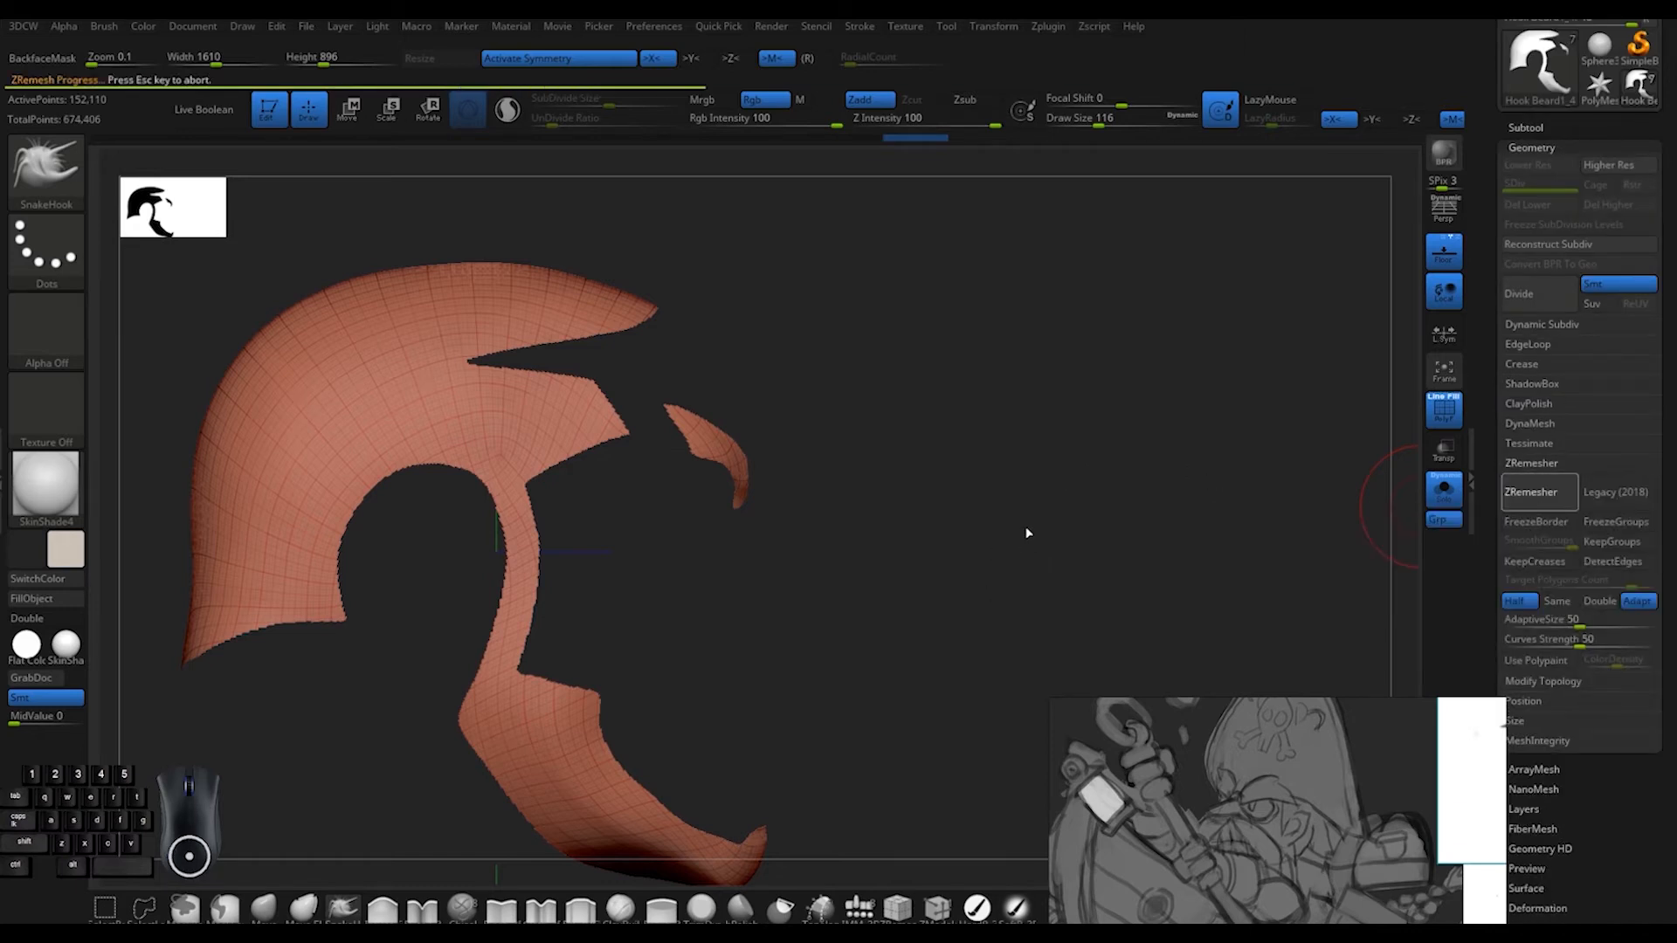
left_click_drag(1027, 533, 981, 427, "alt")
Undo the remeshing, hiding and regrouping on the duplicate head to restore its full masked state
key("ctrl+z")
key("ctrl+z")
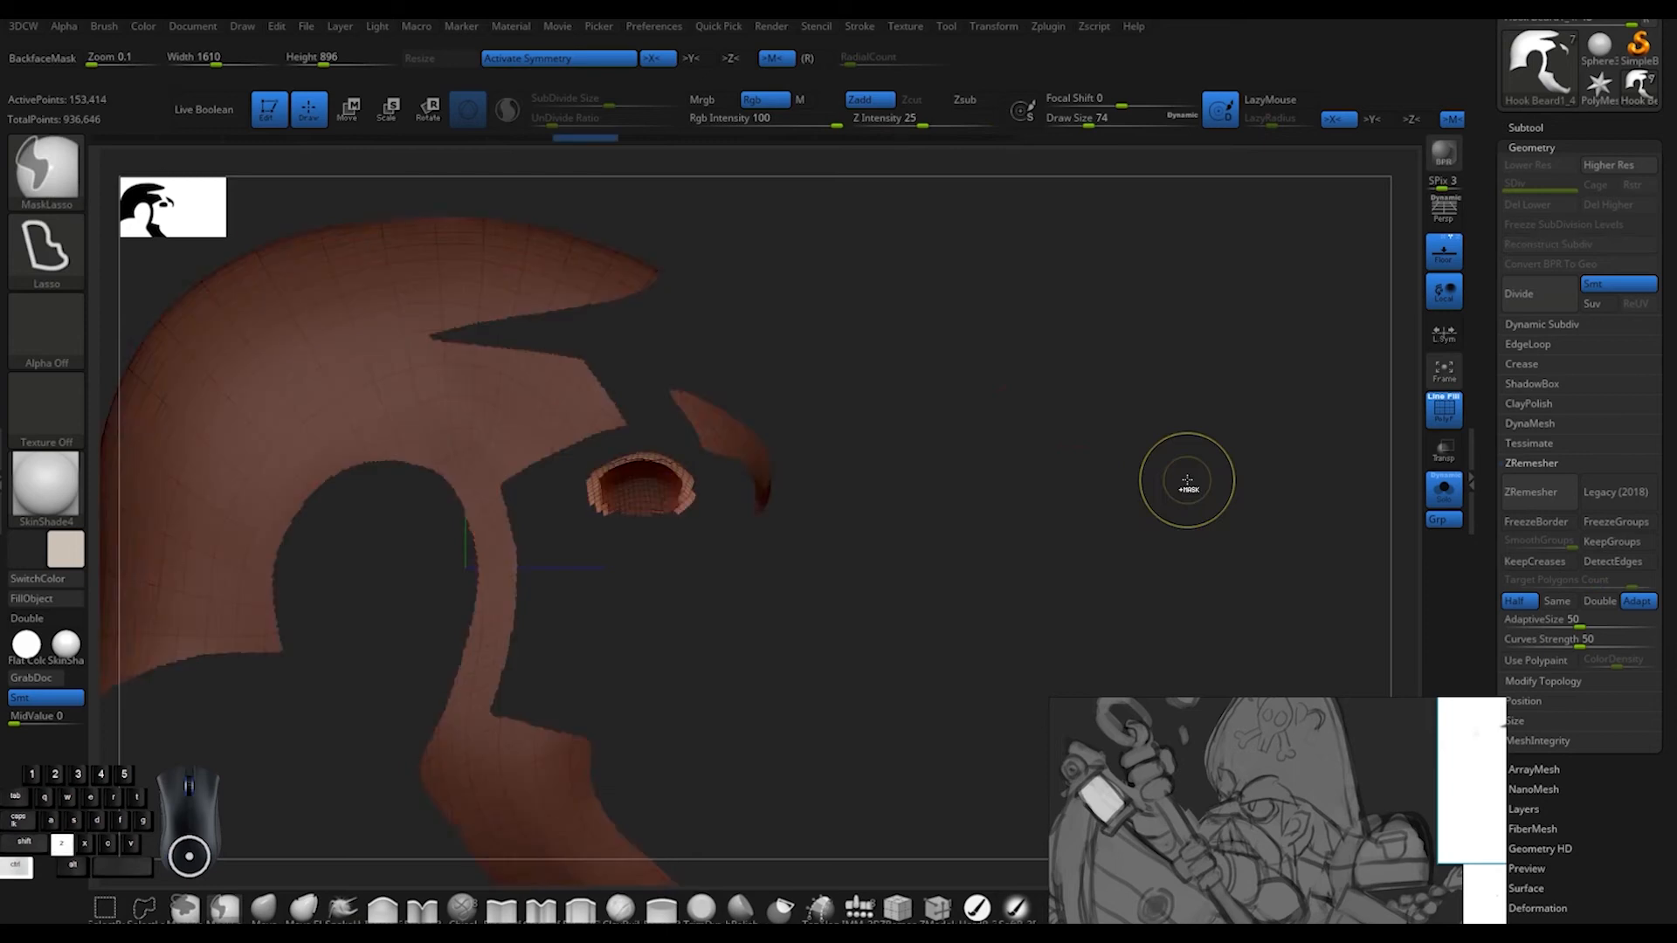
key("ctrl+z")
key("ctrl+z")
key("ctrl+z")
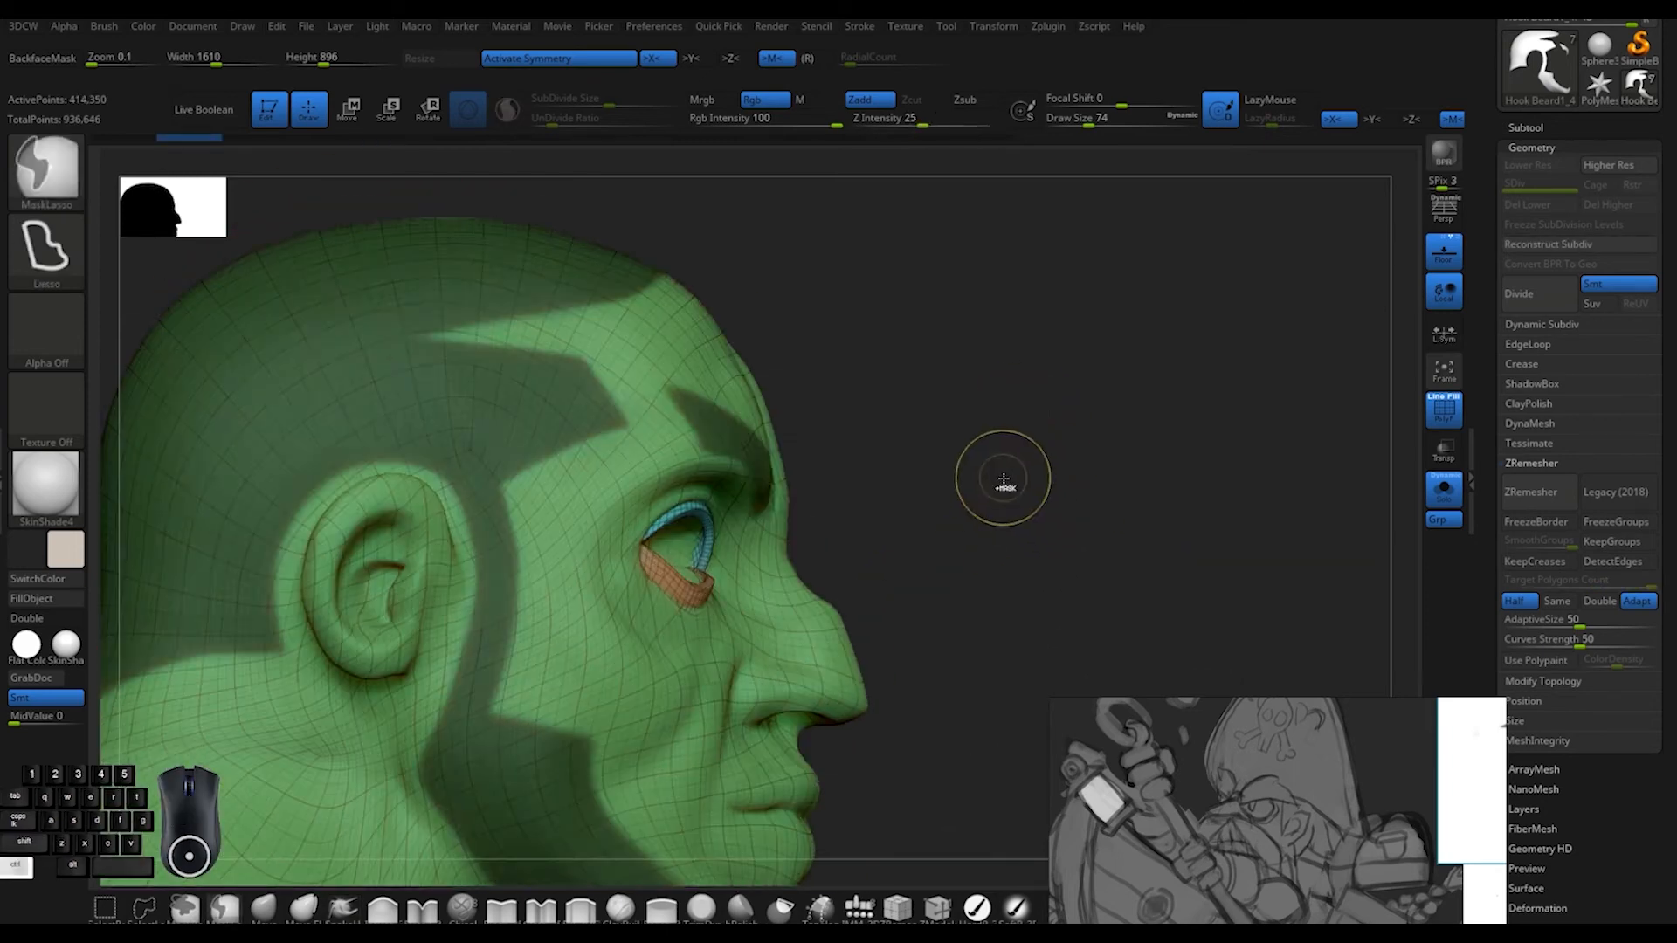
left_click_drag(1004, 483, 1048, 535, "ctrl")
left_click_drag(1049, 534, 1039, 454, "alt")
left_click(1526, 128)
left_click_drag(882, 288, 876, 341, "alt")
key("ctrl+z")
Extract the masked hair, eyebrows and beard as a double-sided shell with smoothing 5 and thickness 0.02, and clear the new shell's mask
left_click(1560, 681)
left_click(1535, 652)
left_click(1519, 680)
left_click(1531, 250)
left_click_drag(1276, 527, 1311, 577, "ctrl")
left_click_drag(1258, 489, 1179, 538)
Group the new shell's parts and mask everything except the unwanted eye-socket pieces
key("ctrl+w")
key("w")
left_click(656, 350, "ctrl")
left_click_drag(1348, 617, 1223, 490)
left_click(650, 577, "ctrl+shift")
left_click_drag(1135, 524, 1223, 454)
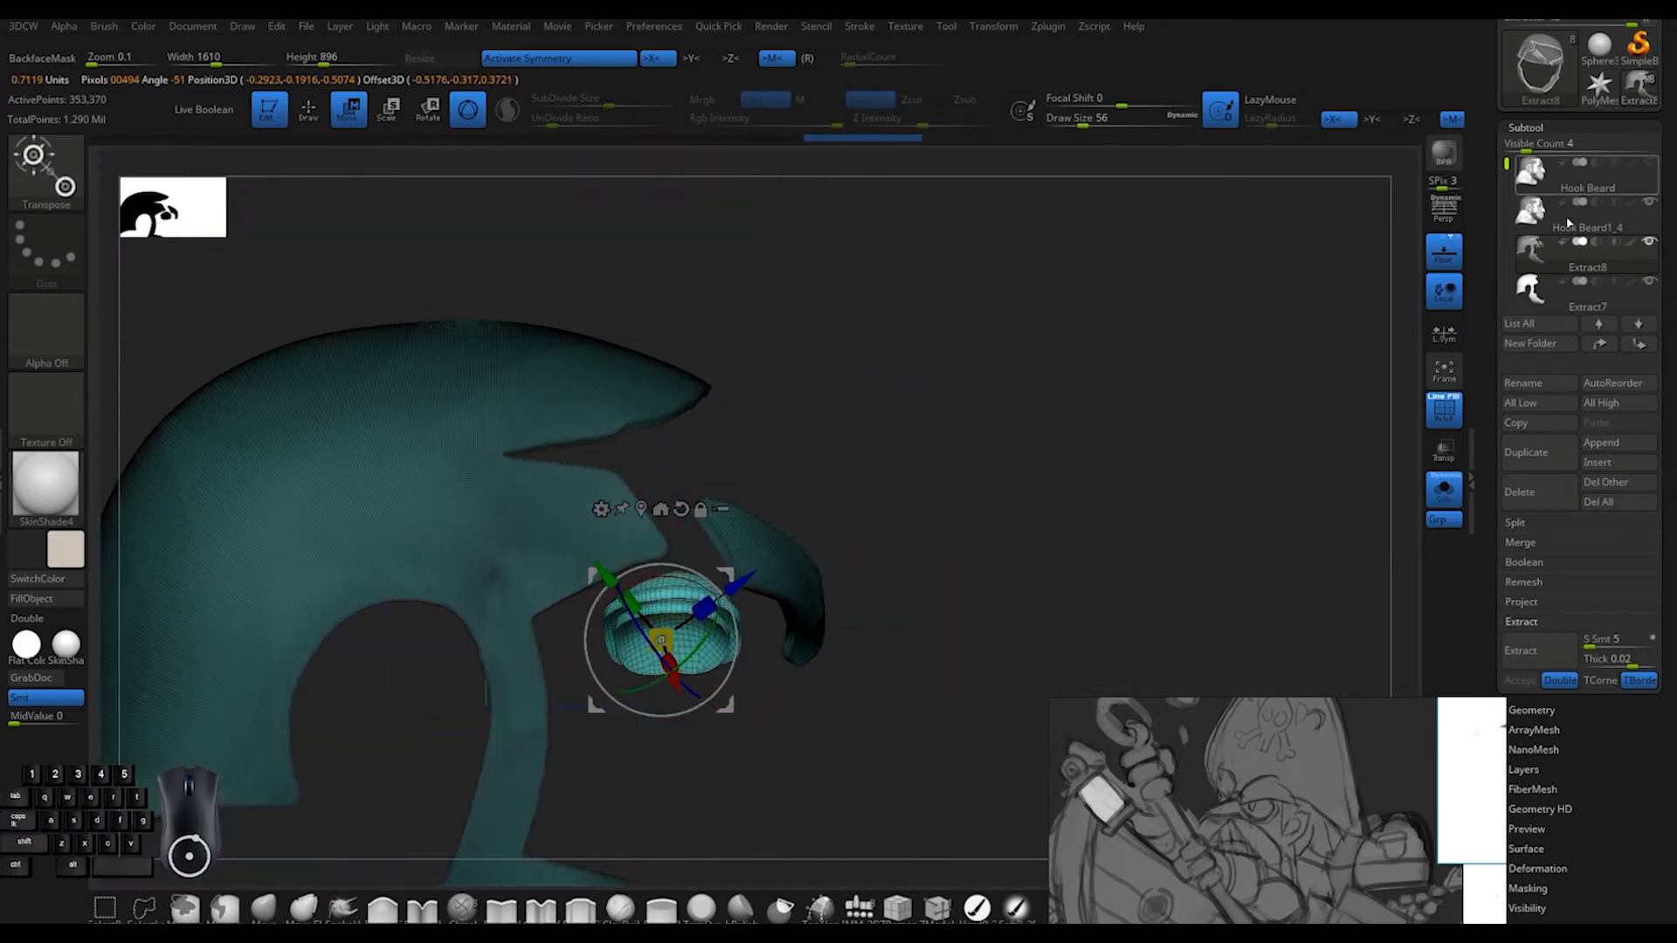
Split the unmasked eye-socket pieces into a separate subtool and delete it
left_click(1515, 523)
left_click(1555, 601)
left_click(1524, 294)
left_click(1520, 492)
Turn off Solo, hide the earlier hair shell and make the new shell active with the SnakeHook brush
left_click(1444, 489)
key("q")
left_click_drag(955, 472, 965, 541, "alt")
left_click(343, 909)
left_click(1649, 281)
mouse_move(1074, 370)
left_mouse_down()
mouse_move(1205, 375)
mouse_move(1096, 347)
left_mouse_up()
left_click(1532, 252)
Hide the new shell's polyframe and set the SnakeHook draw size to 145 in the front view
left_click_drag(1096, 348, 910, 344, "alt")
key("shift+f")
key("space")
left_click_drag(770, 346, 782, 346)
key("2")
left_click(1044, 658)
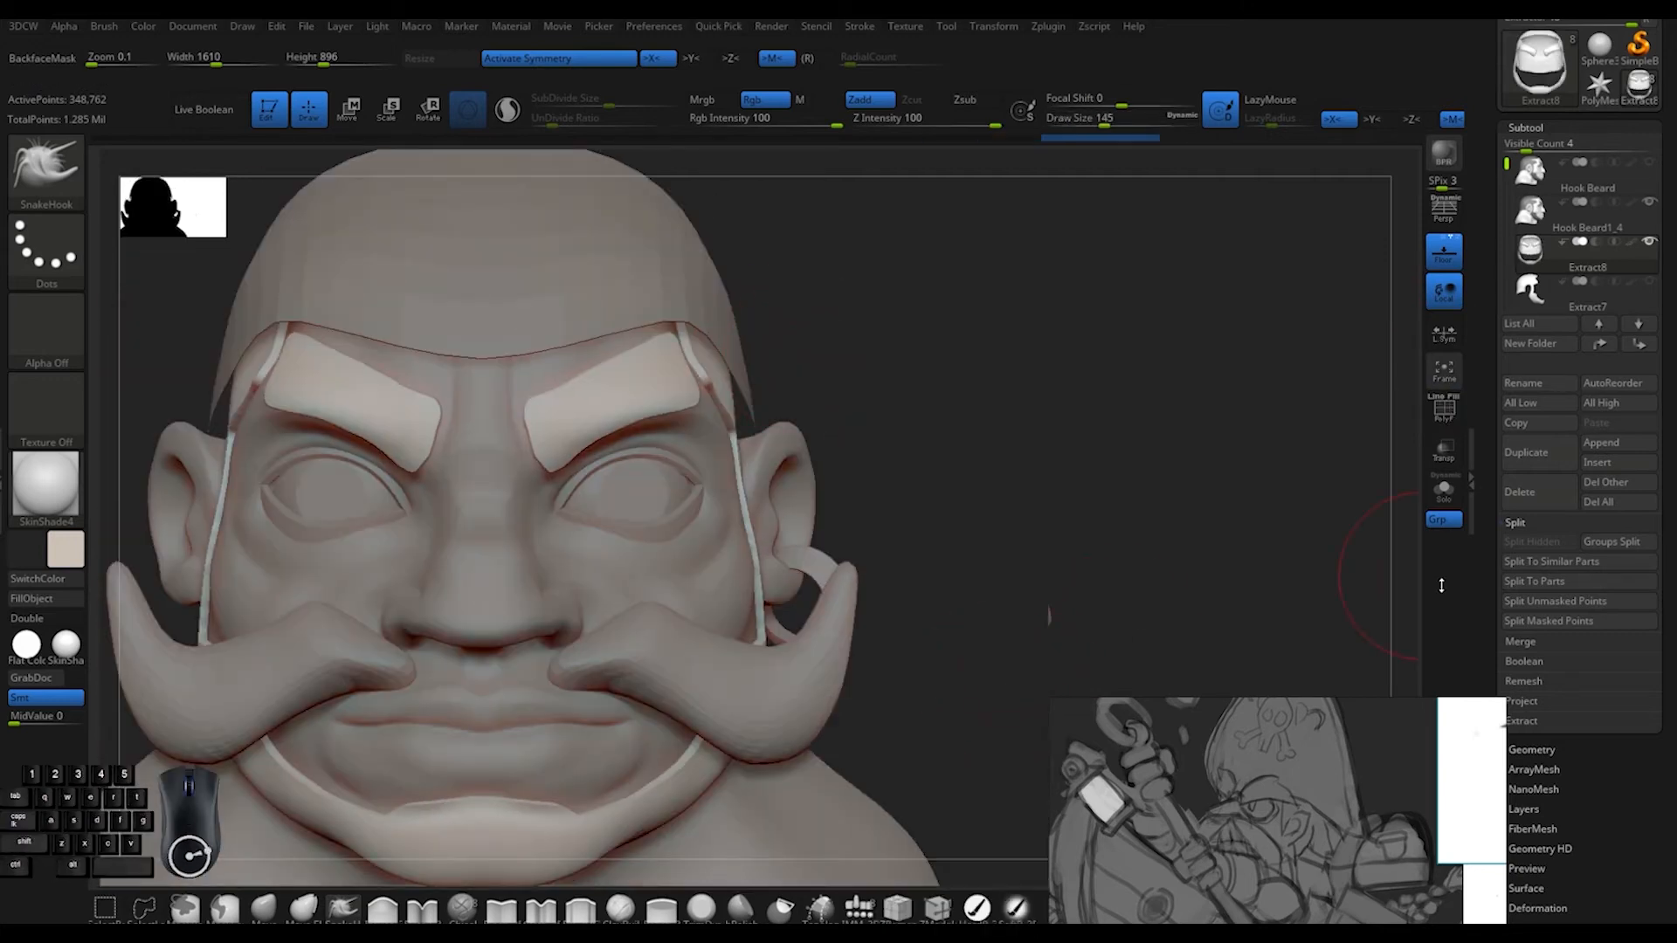
left_click(1531, 751)
left_click(1447, 420)
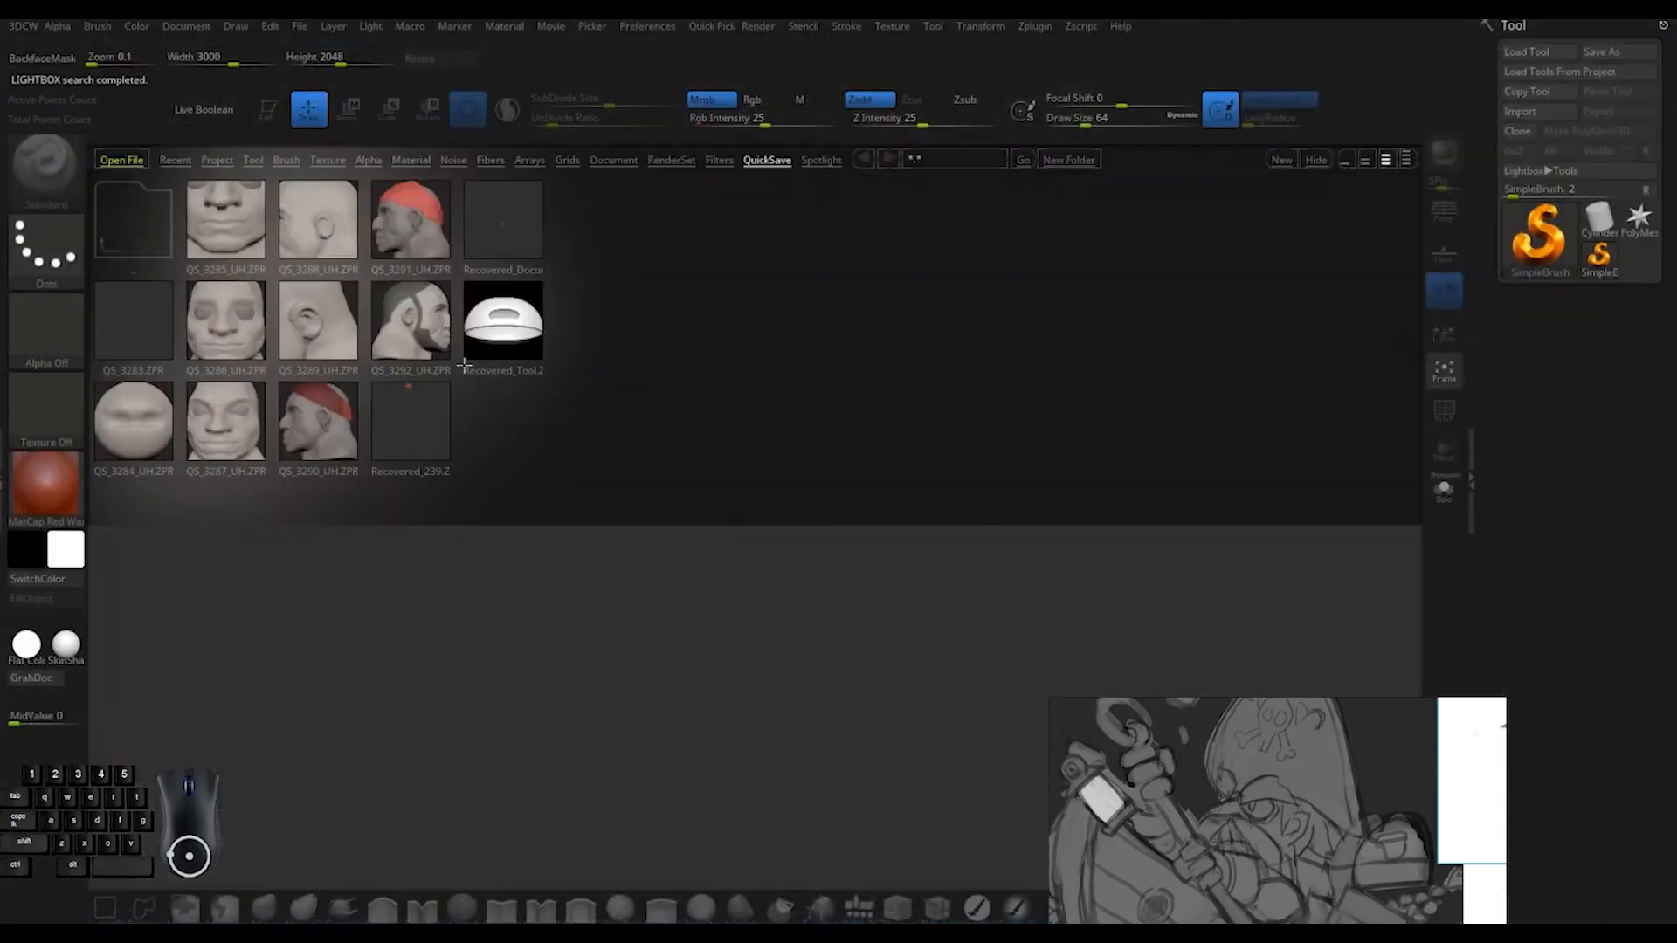
Restore the QS_3292_UH.ZPR quicksave, isolate the head with Solo and show its subtool list
double_click(430, 339)
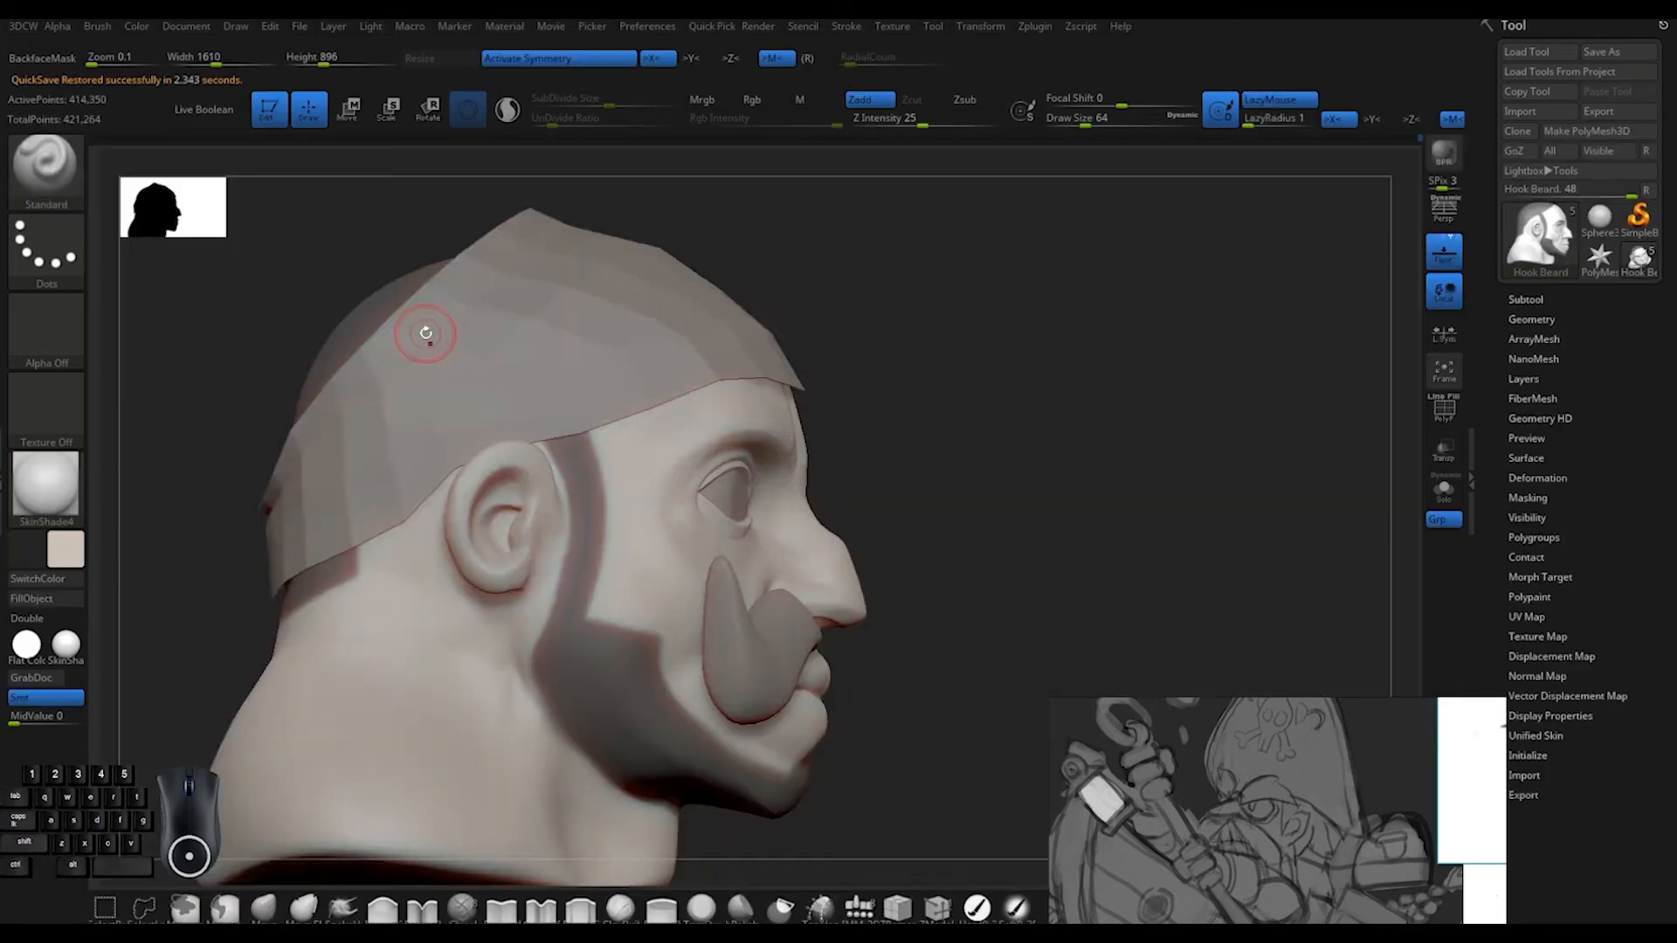
left_click(1444, 489)
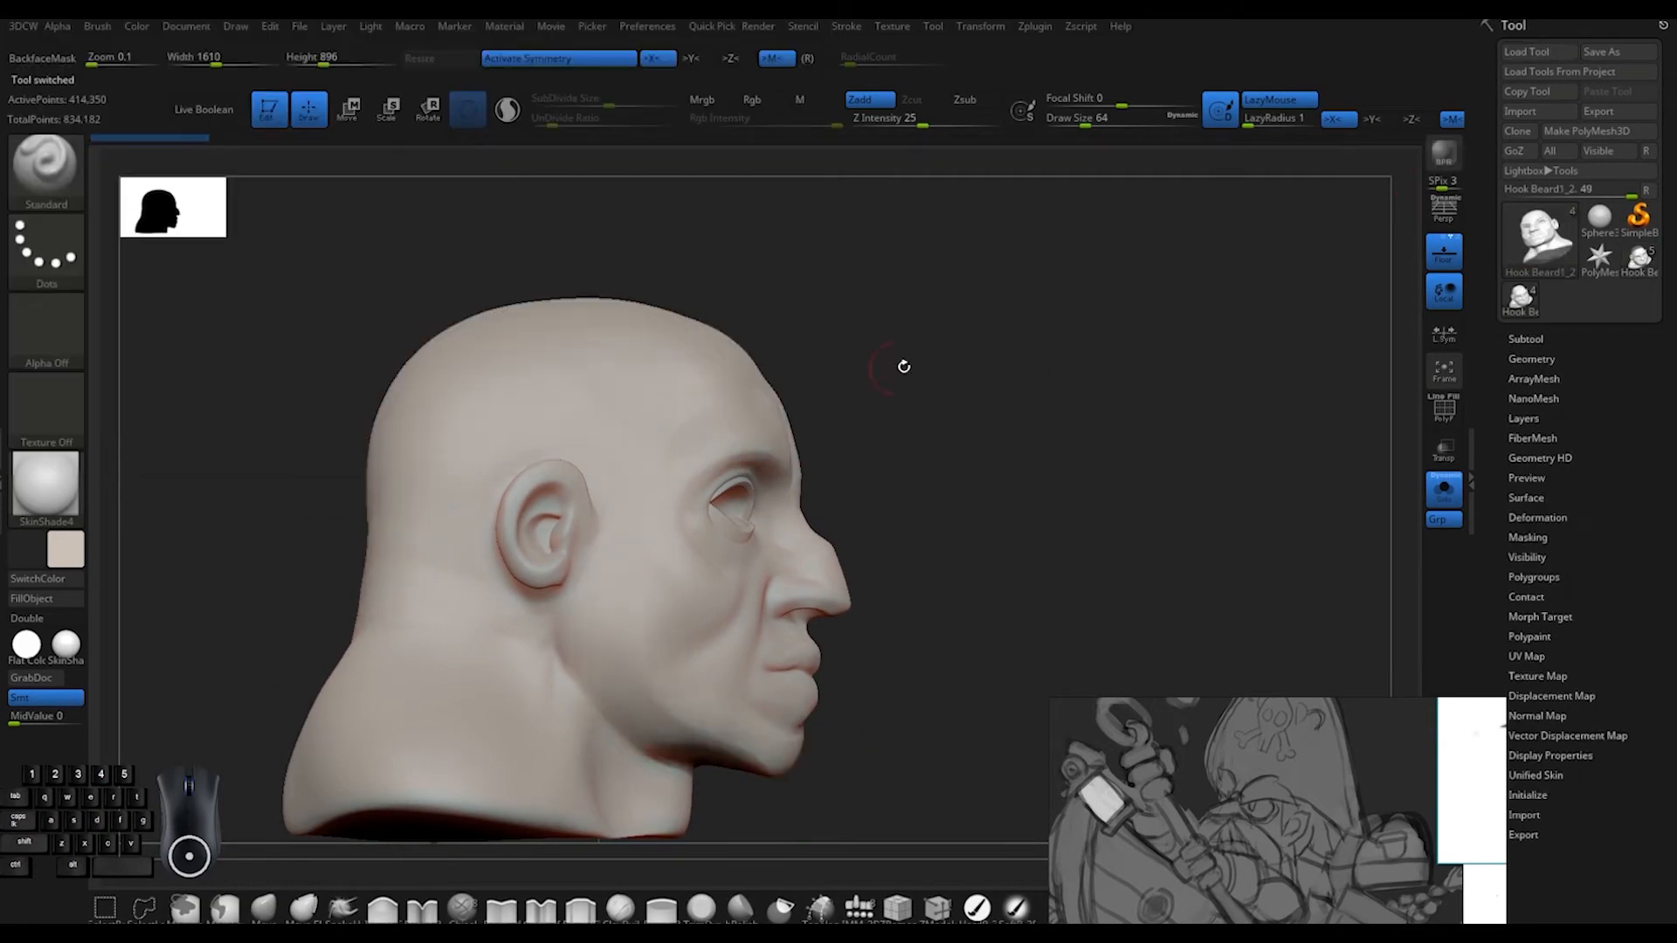
left_click(1526, 299)
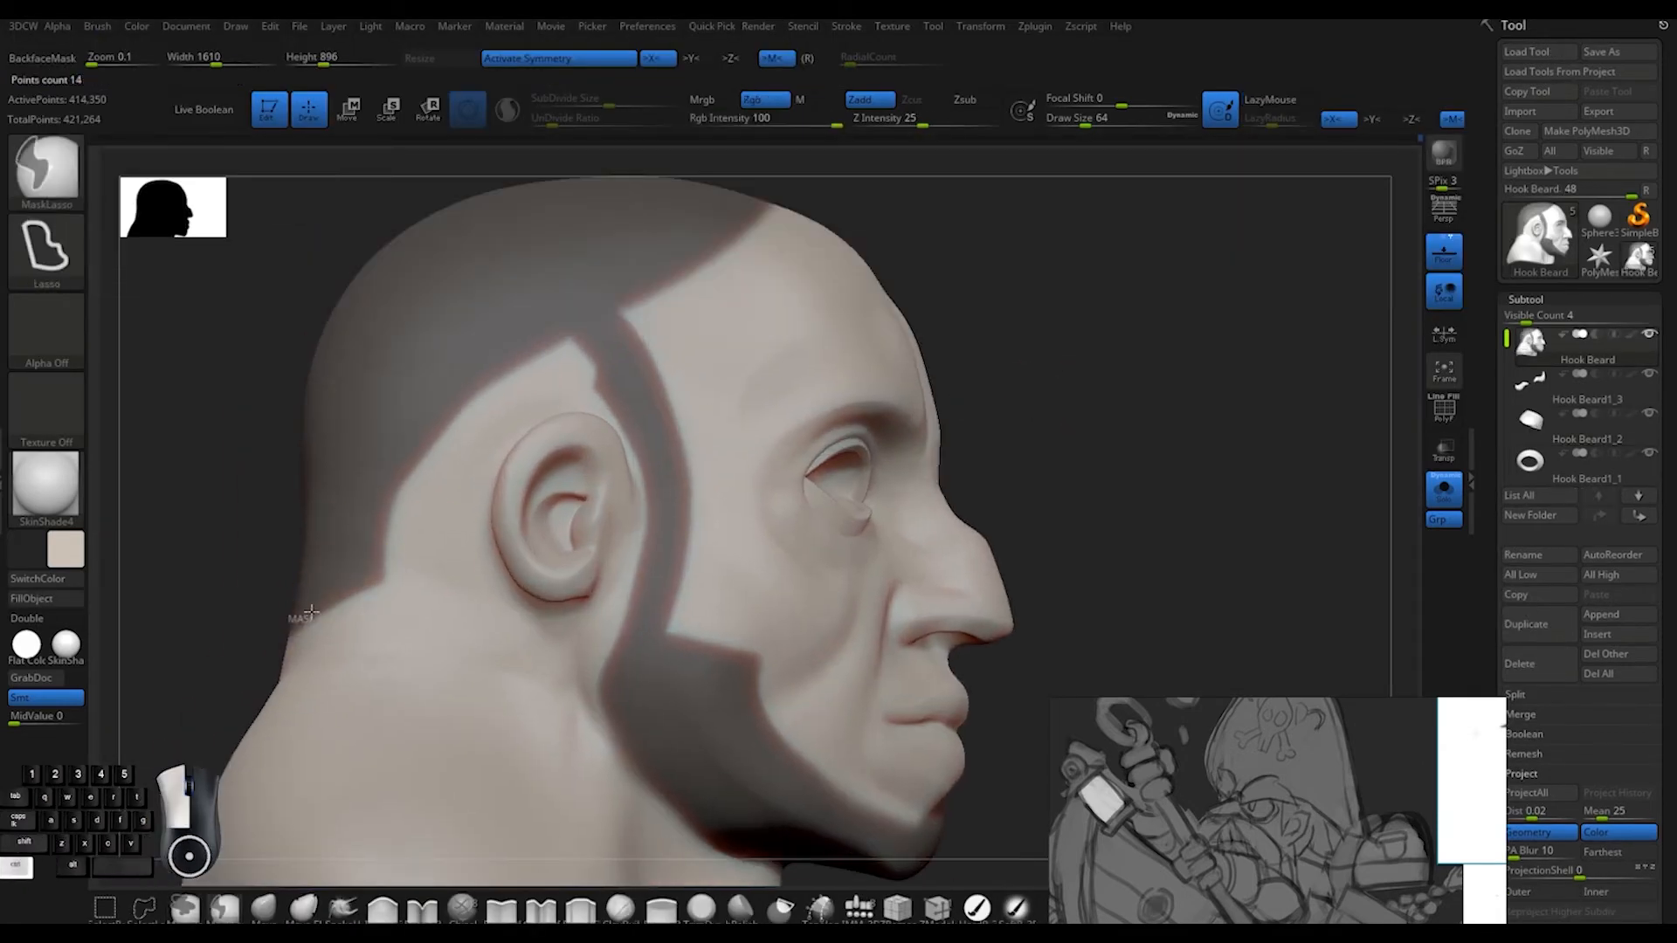
Extend the hair mask down behind and above the ear with MaskLasso, clearing the mask around the ear
left_click_drag(311, 612, 472, 411, "ctrl")
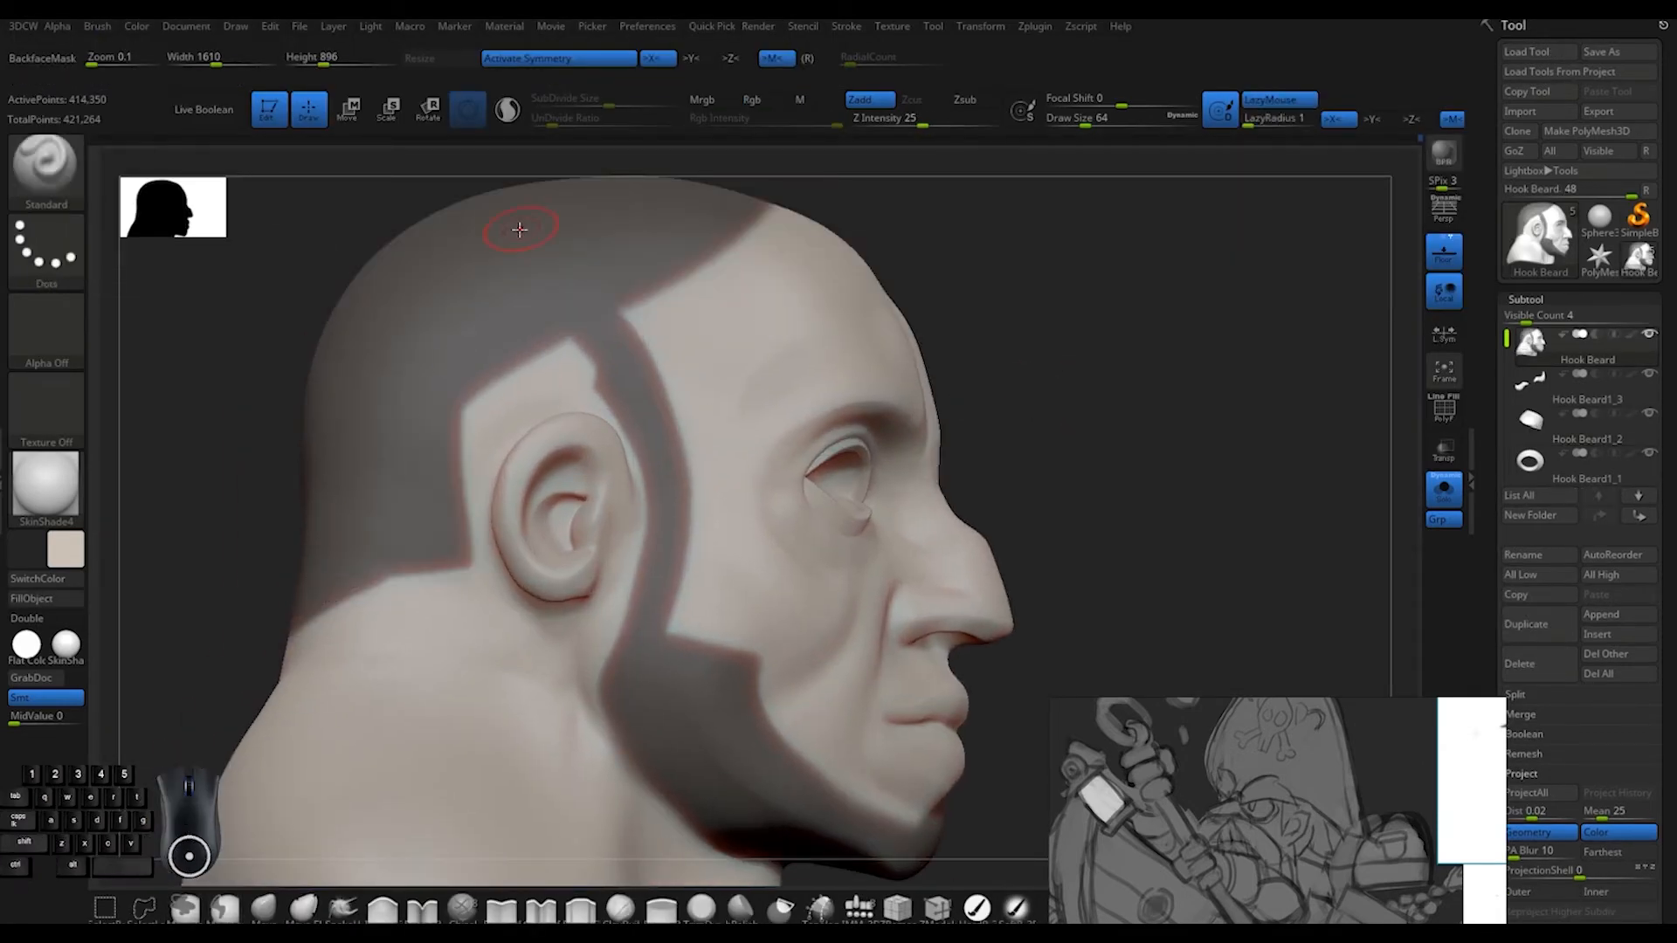
left_click_drag(269, 646, 468, 225, "ctrl")
left_click_drag(625, 413, 562, 385, "ctrl")
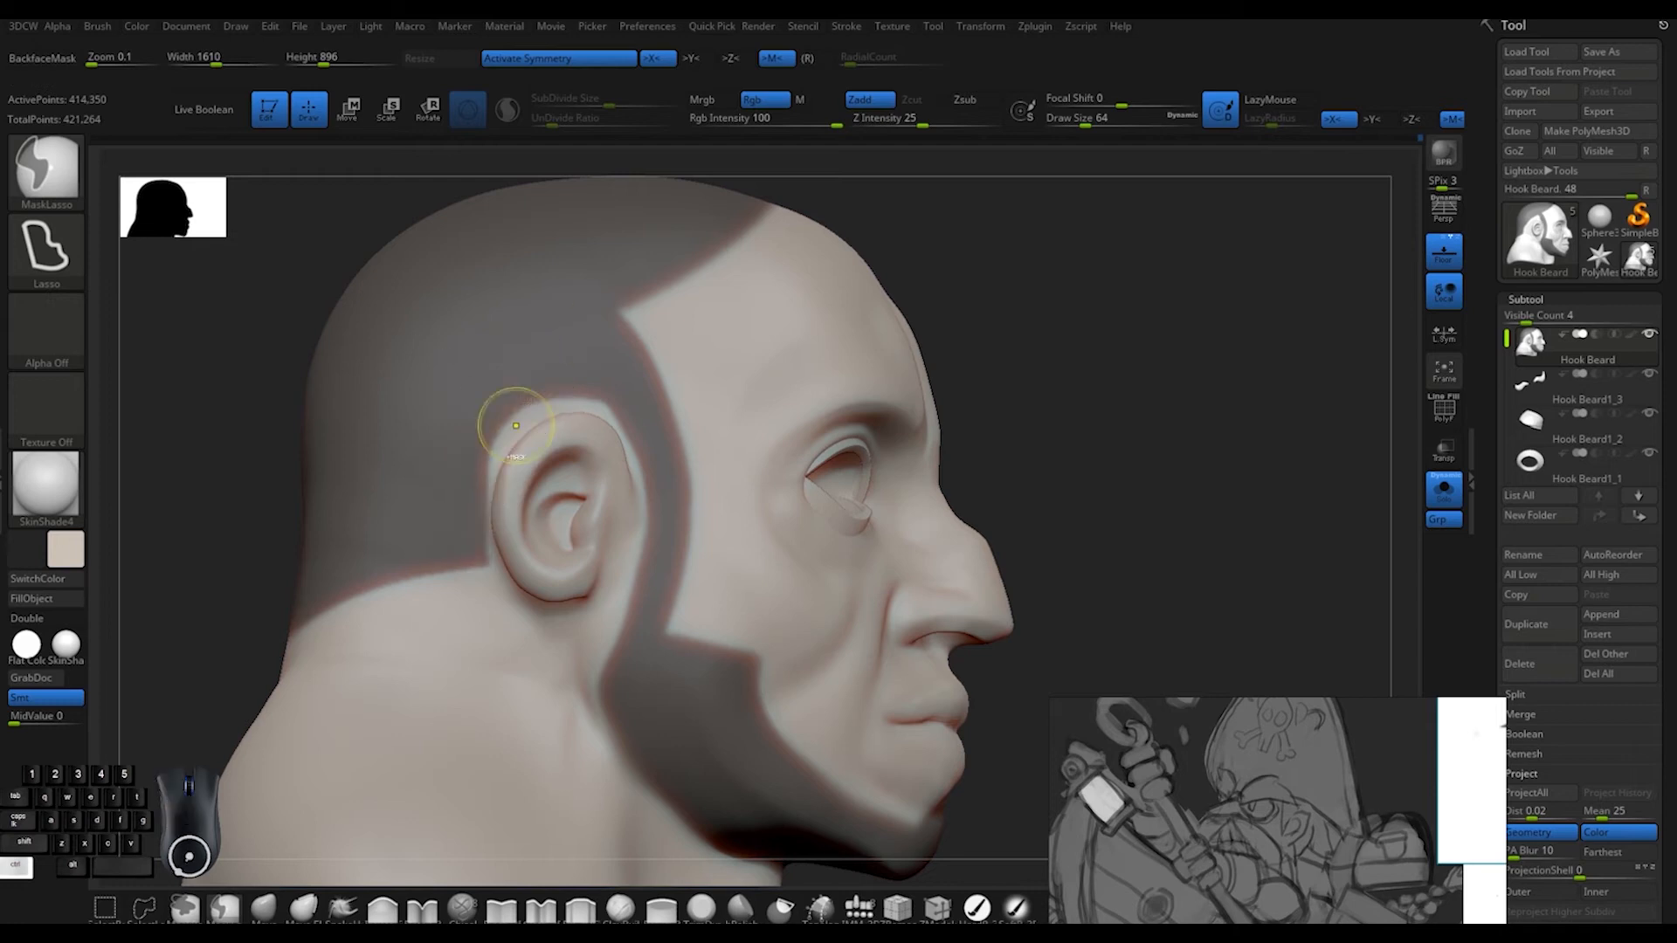
left_click_drag(649, 516, 645, 585, "ctrl+alt")
Extend the hair mask from the sideburn forward across the temple towards the forehead
left_click_drag(622, 305, 843, 229, "ctrl")
mouse_move(1074, 332)
left_mouse_down()
mouse_move(979, 349)
mouse_move(1052, 340)
mouse_move(1052, 472)
left_mouse_up()
left_click_drag(563, 392, 659, 319, "ctrl")
left_click_drag(926, 341, 810, 405)
left_click_drag(925, 489, 926, 376, "alt")
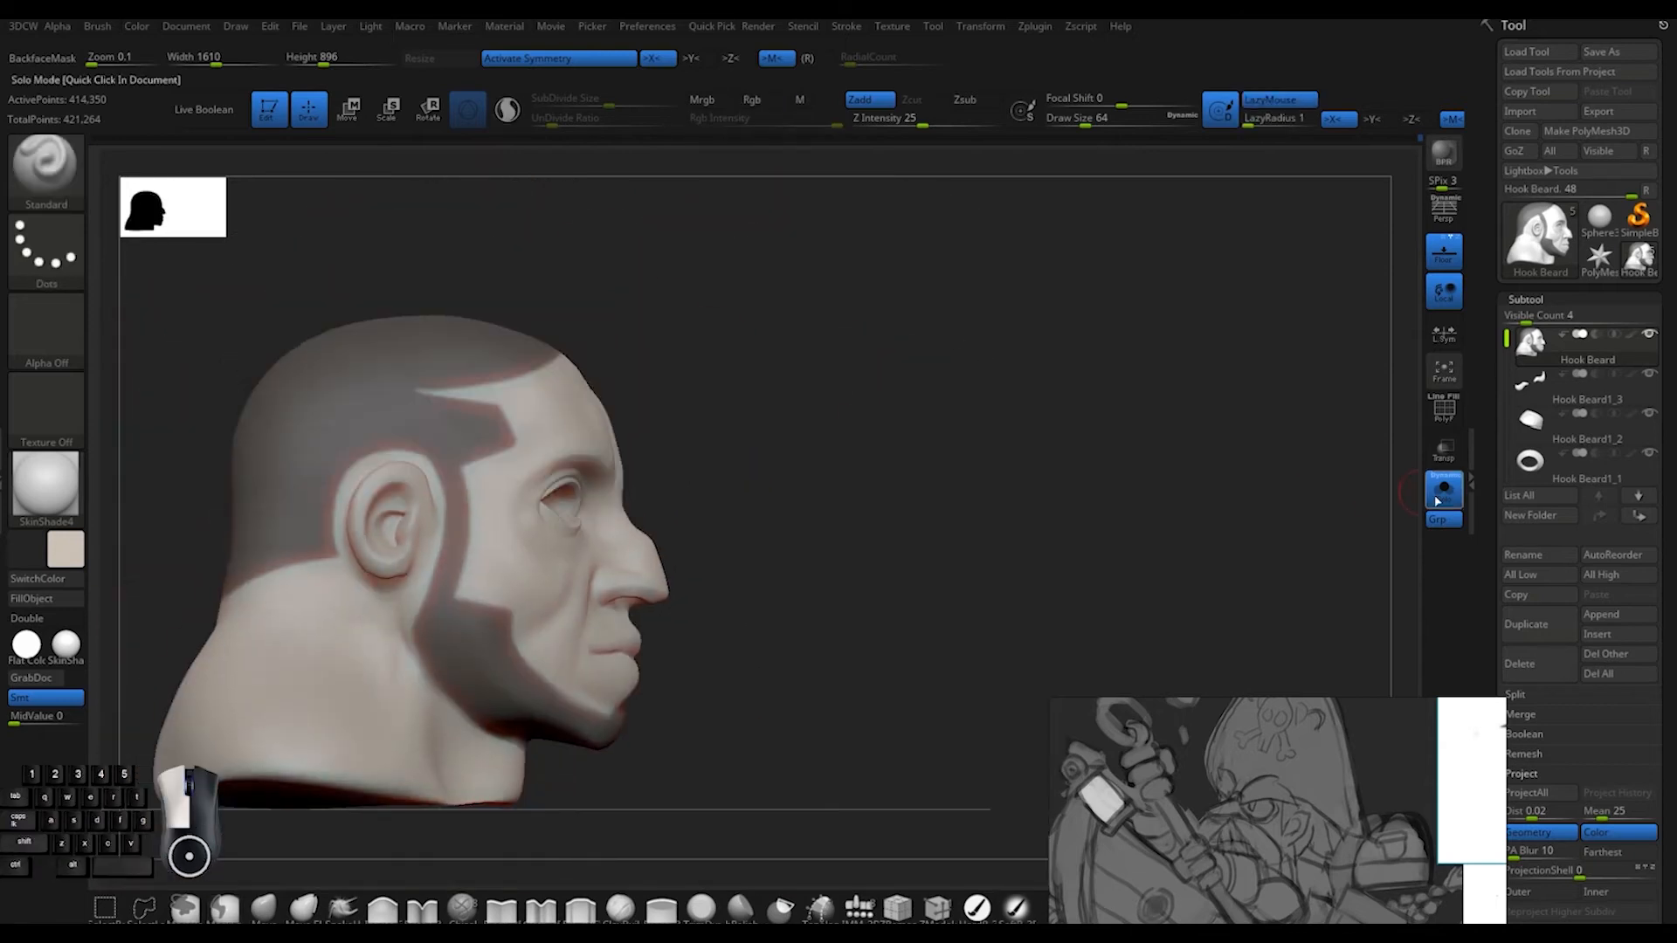
Turn off Solo and extract the masked hair and beard area with S Smt 5, Thick 0.02 and Double enabled
left_click(1444, 492)
left_click_drag(987, 454, 1250, 454)
left_click_drag(1249, 454, 1249, 524, "alt")
left_click_drag(1492, 563, 1492, 218)
left_click(1515, 501)
left_click(1526, 299)
left_click_drag(1491, 854, 1492, 560)
left_click(1521, 639)
left_click(1538, 530)
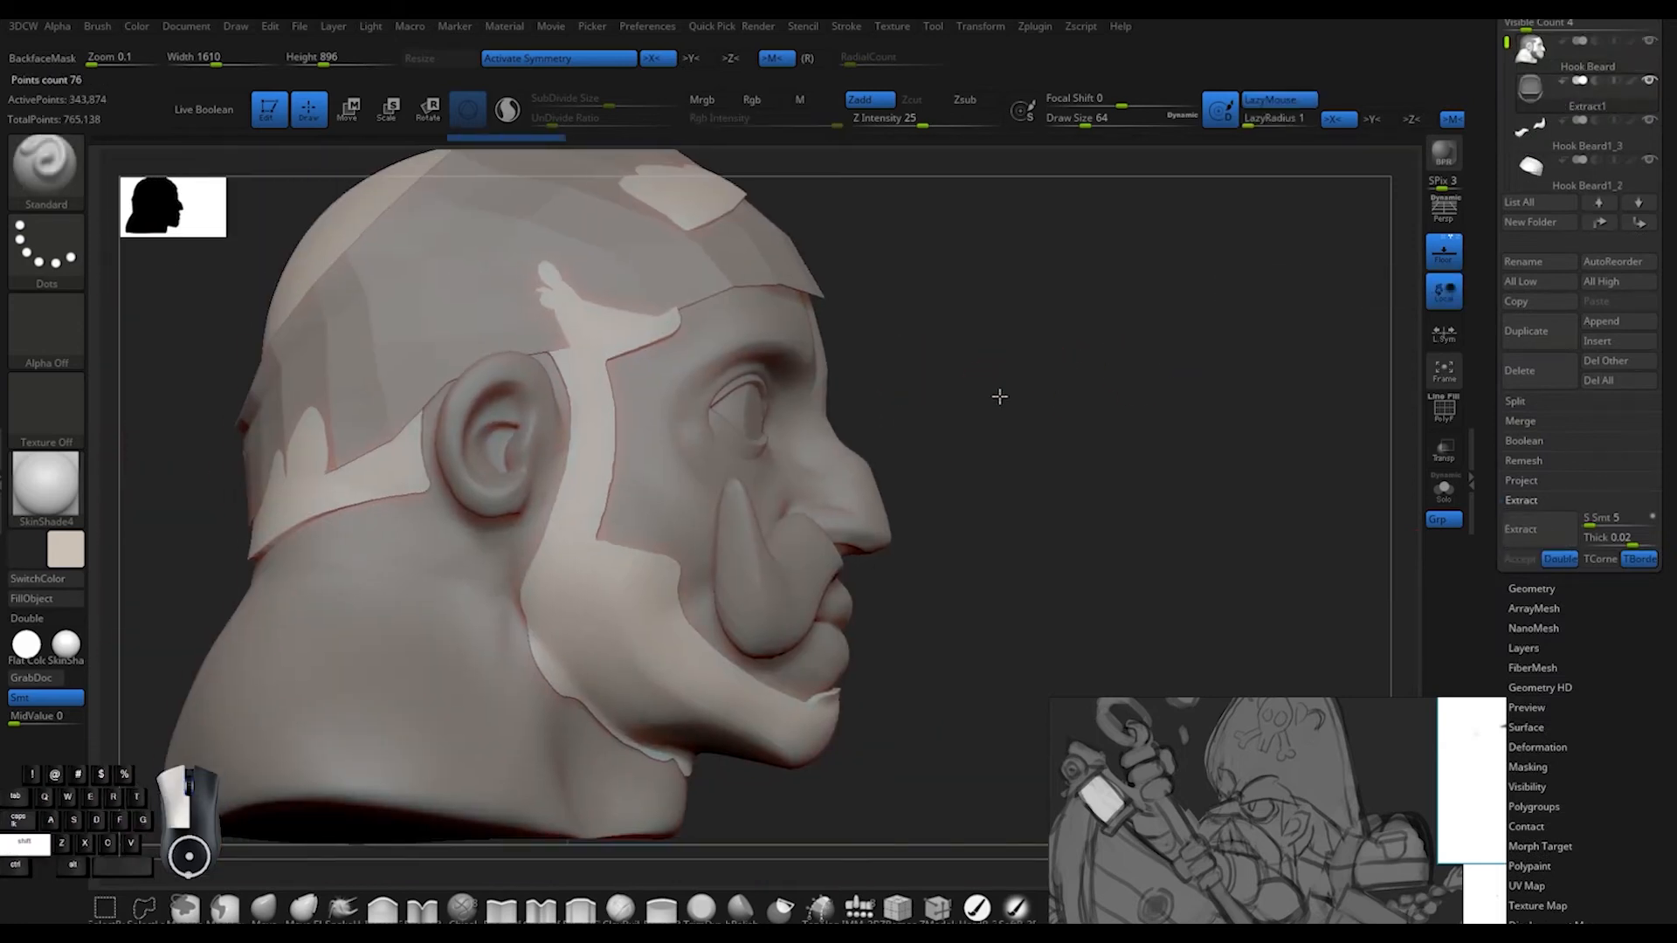
Return to the head subtool and hide the extracted hair and beard shell
left_click(1572, 54)
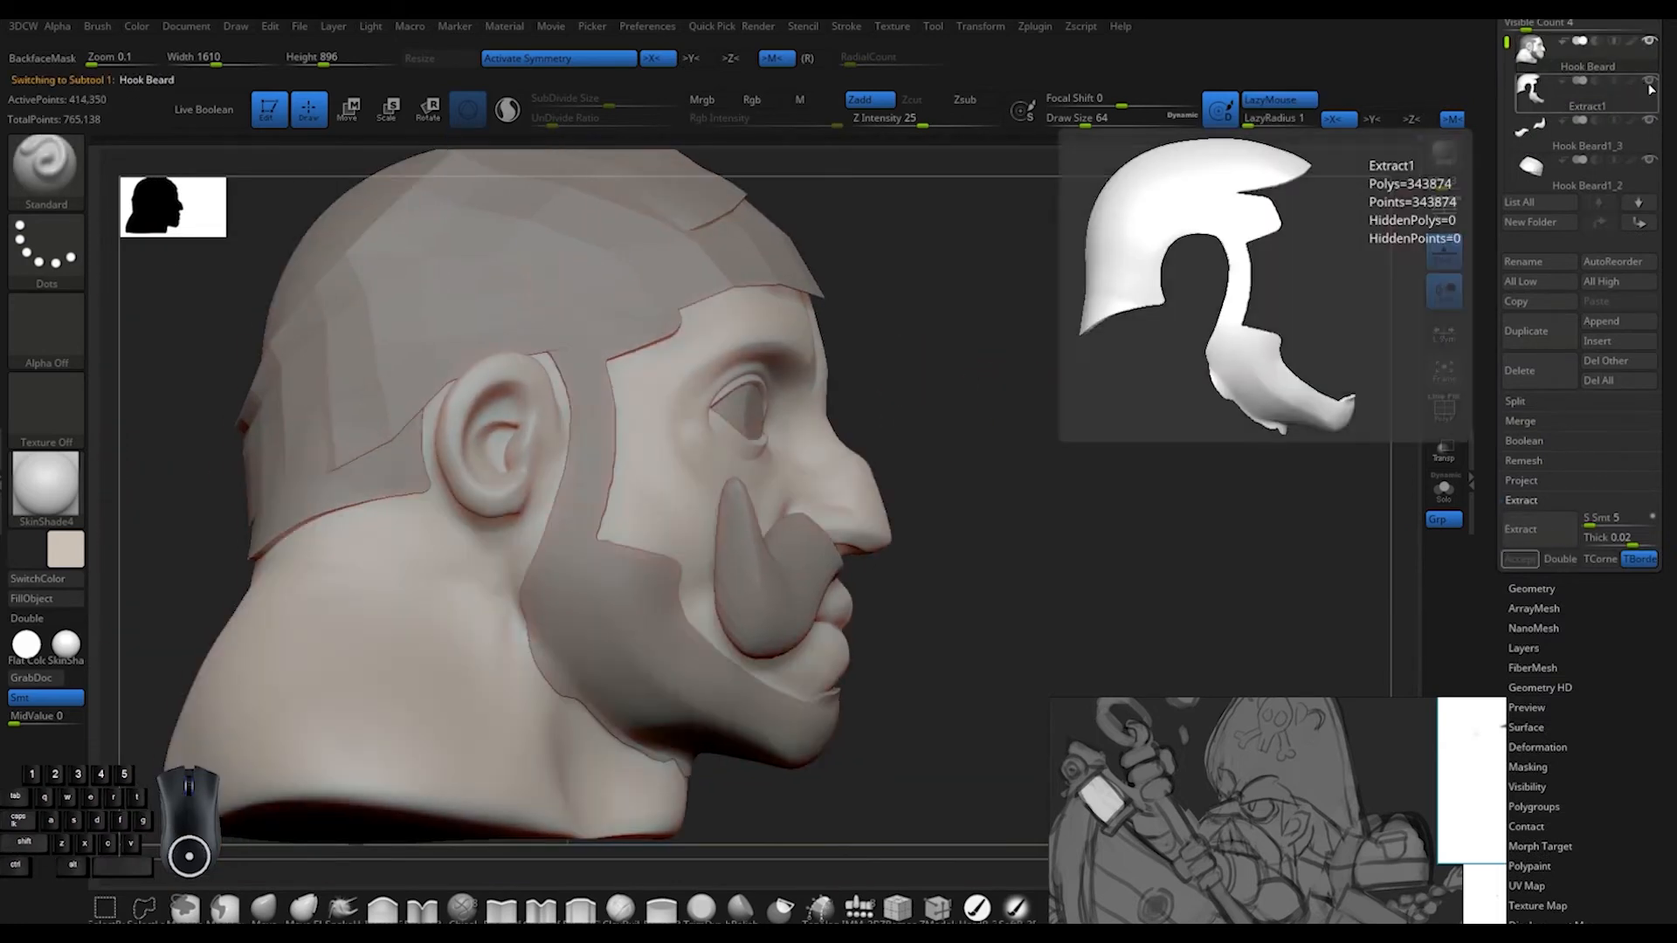
left_click(1649, 80)
left_click_drag(987, 410, 1005, 370, "alt")
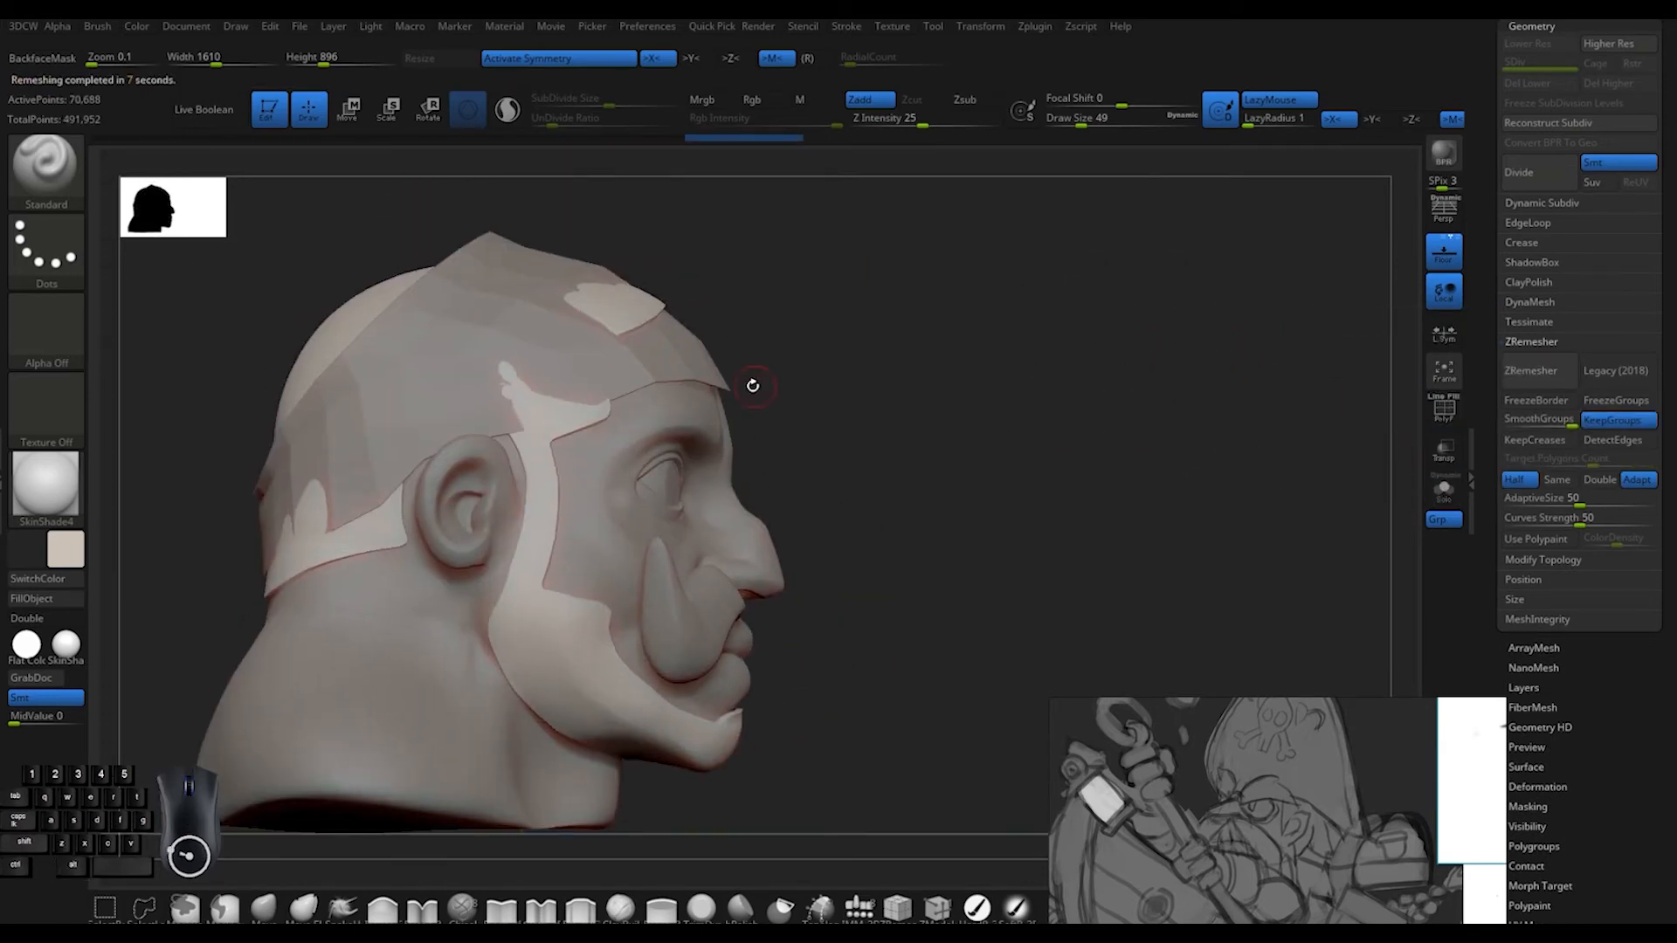
Save the tool, show the subtool list and smooth the inner ends of the eyebrow shells
key("w")
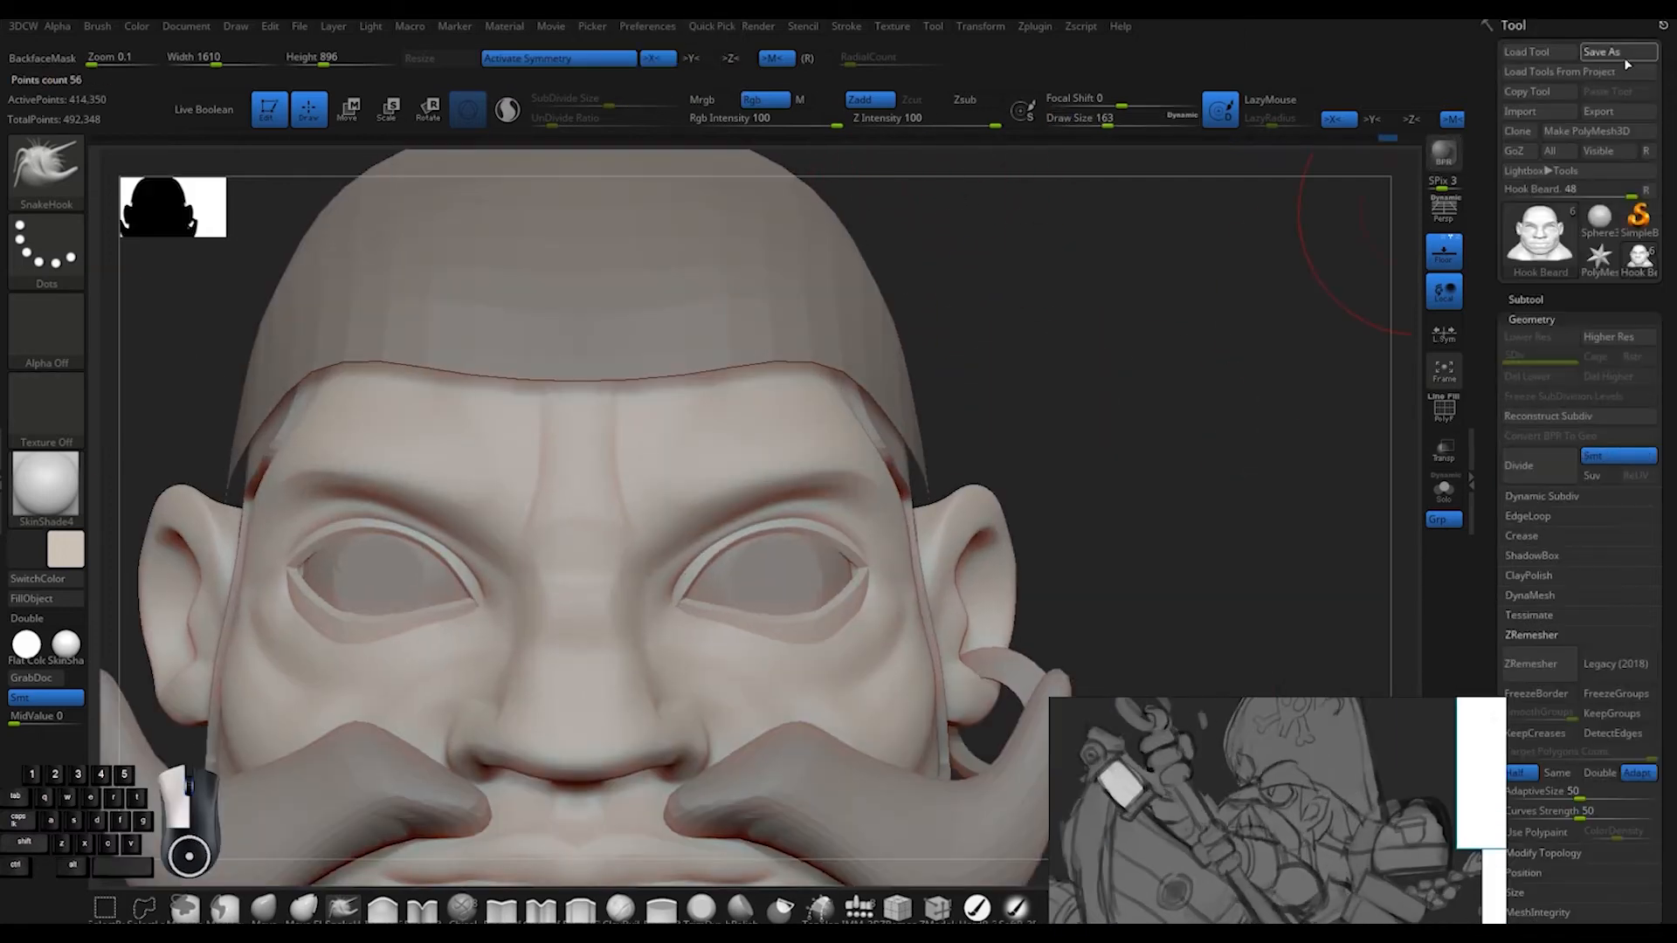
left_click(1619, 52)
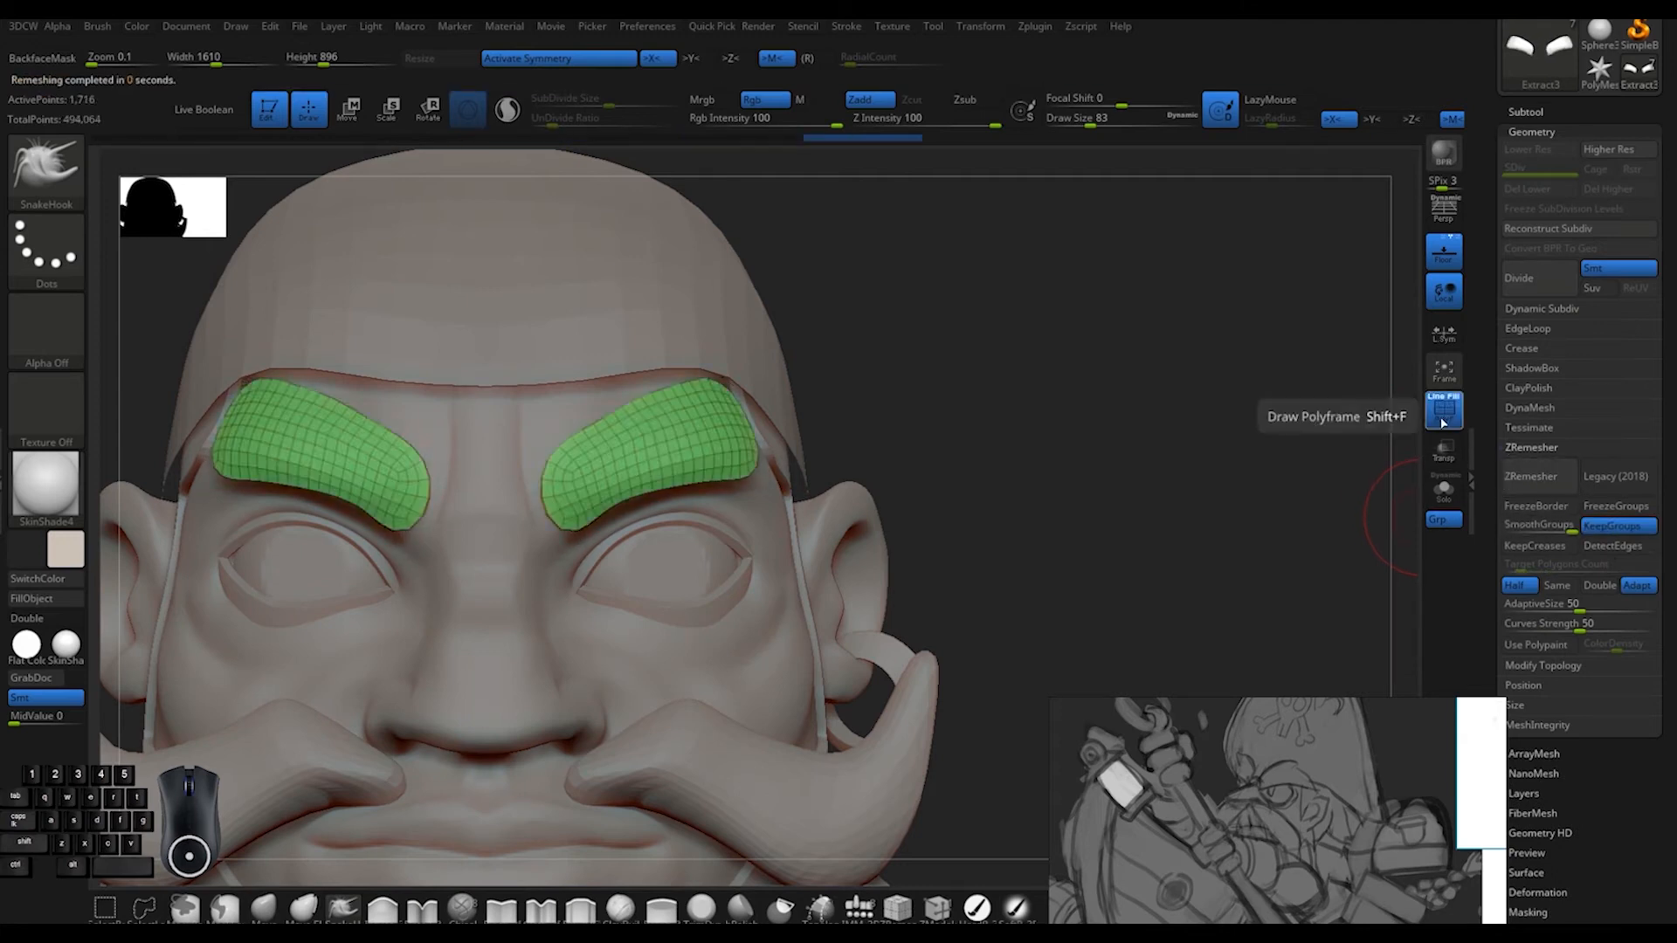
left_click(1535, 118)
right_click_drag(659, 498, 441, 537)
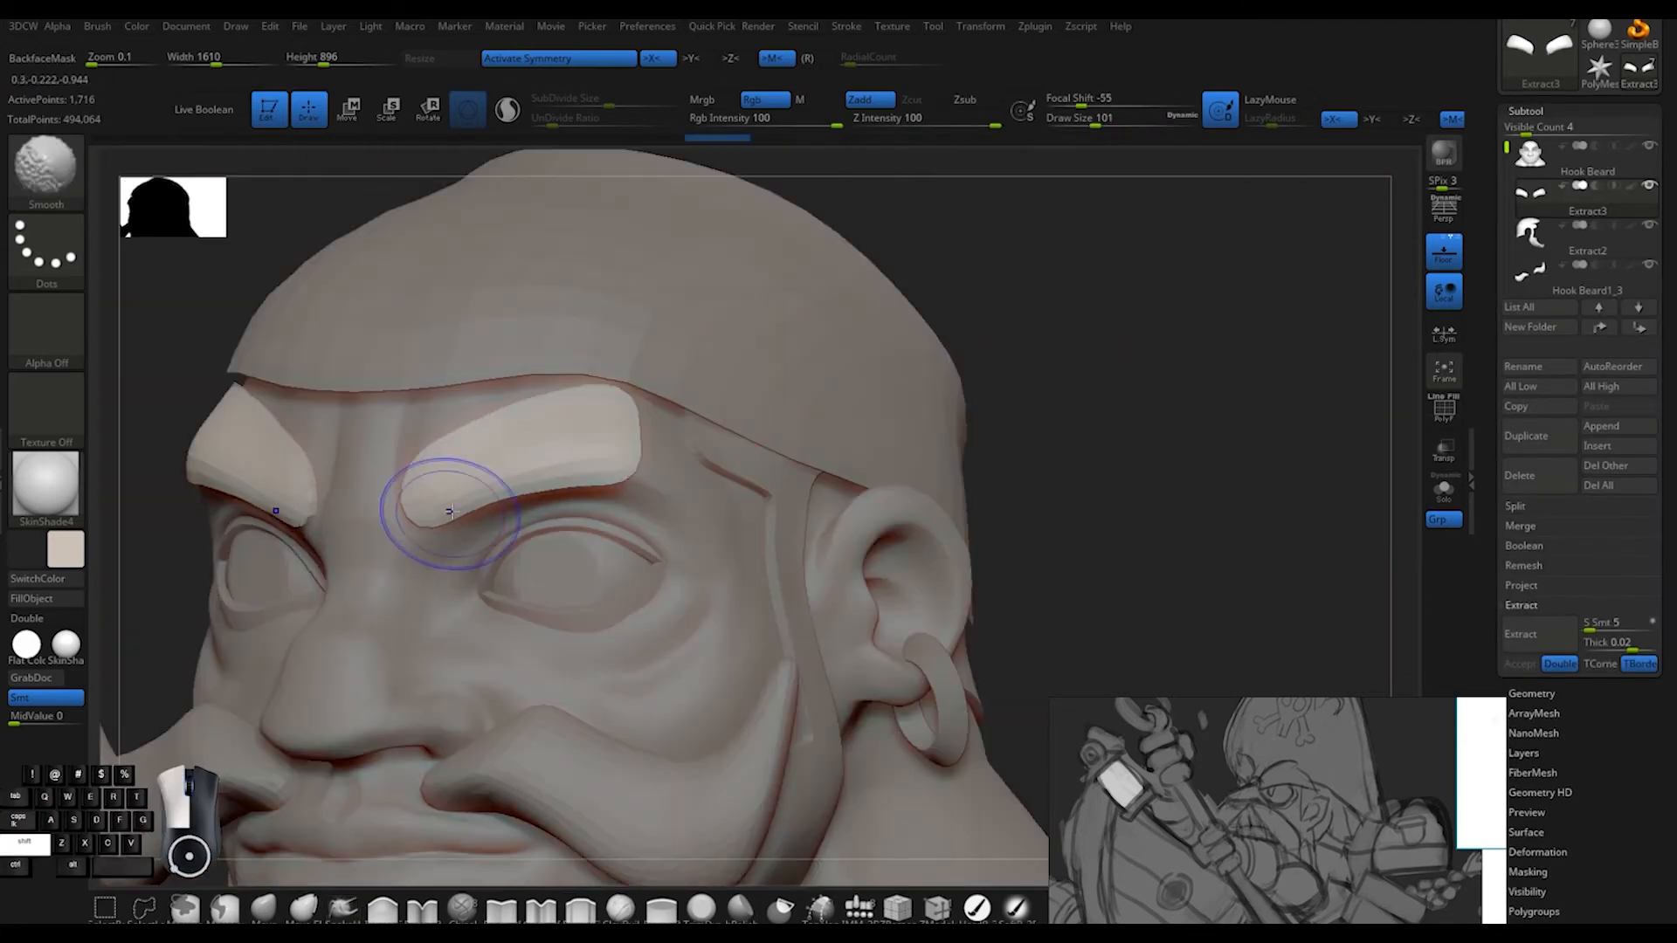
mouse_move(1032, 376)
right_mouse_down()
mouse_move(663, 428)
mouse_move(663, 377)
mouse_move(690, 358)
mouse_move(637, 489)
mouse_move(725, 352)
mouse_move(769, 385)
right_mouse_up()
key("space")
Select the bandana and adjust its shape with the SnakeHook brush at a draw size of 331
left_click(760, 385, "alt")
key("space")
left_click_drag(860, 339, 887, 330)
mouse_move(909, 349)
right_mouse_down()
mouse_move(874, 367)
mouse_move(681, 359)
mouse_move(874, 463)
mouse_move(651, 599)
mouse_move(585, 532)
right_mouse_up()
key("space")
left_click_drag(883, 543, 926, 545)
mouse_move(900, 524)
right_mouse_down()
mouse_move(898, 559)
mouse_move(768, 371)
mouse_move(1044, 331)
right_mouse_up()
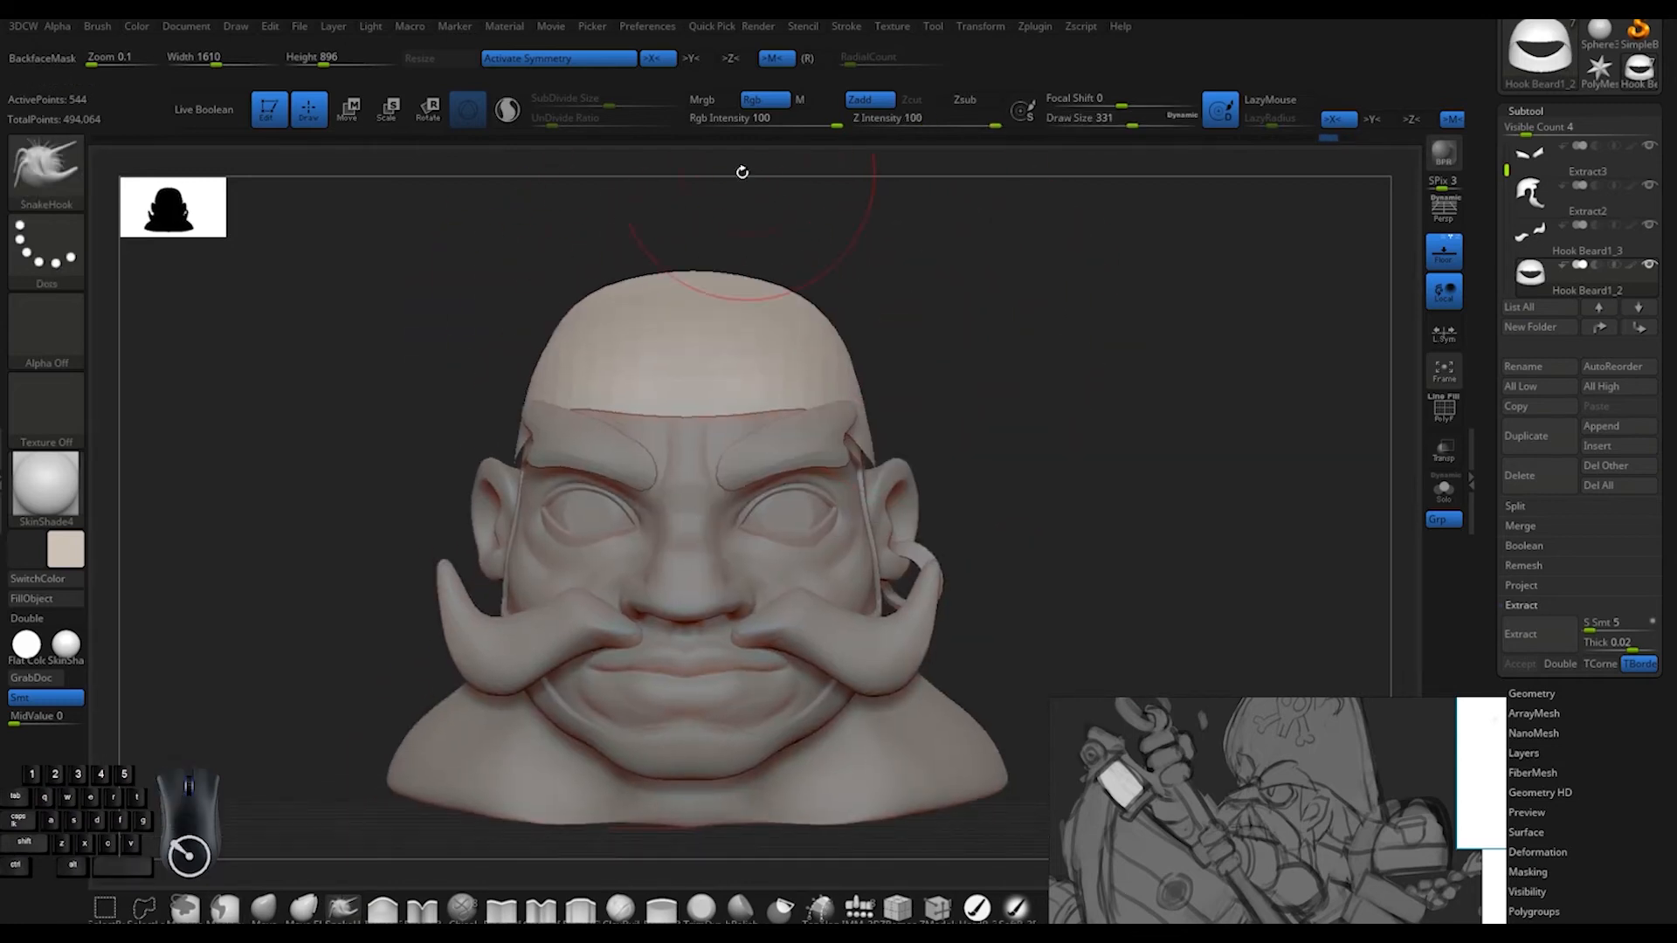
key("space")
left_click_drag(1084, 344, 1067, 344)
right_click_drag(1153, 385, 964, 436)
key("space")
Select the eyebrow shells and inflate them slightly with the Inflate deformation
left_click(860, 908)
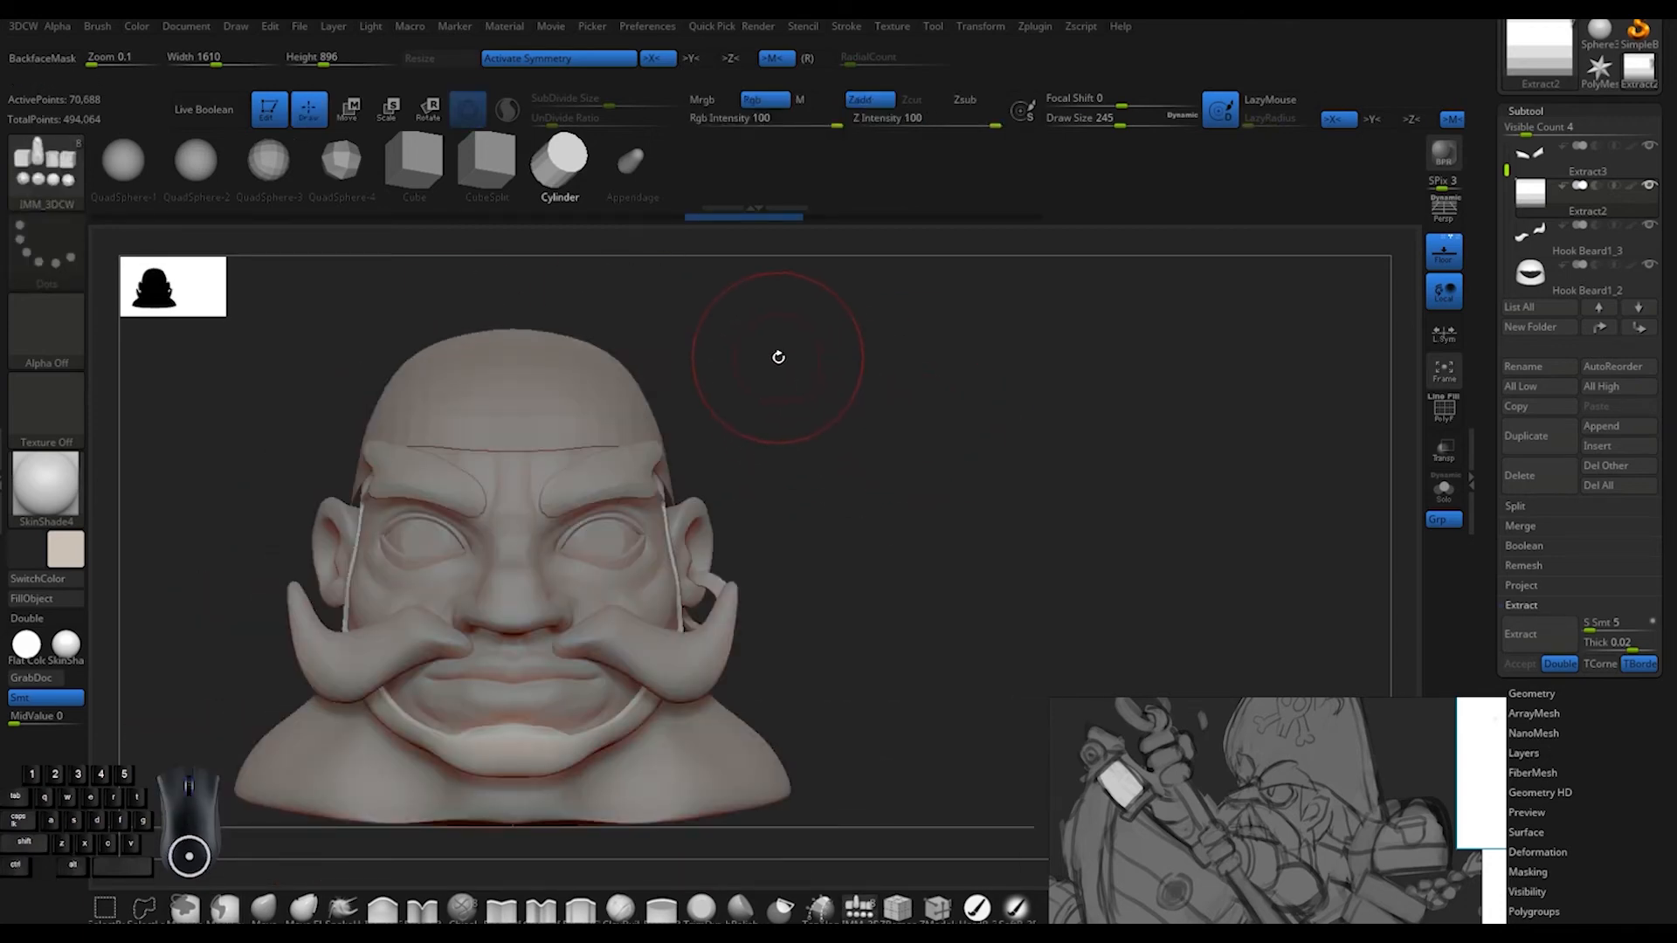
left_click_drag(1101, 428, 1102, 476)
left_click(533, 436, "alt")
key("space")
left_click_drag(805, 431, 797, 432)
key("2")
left_click_drag(946, 683, 954, 684)
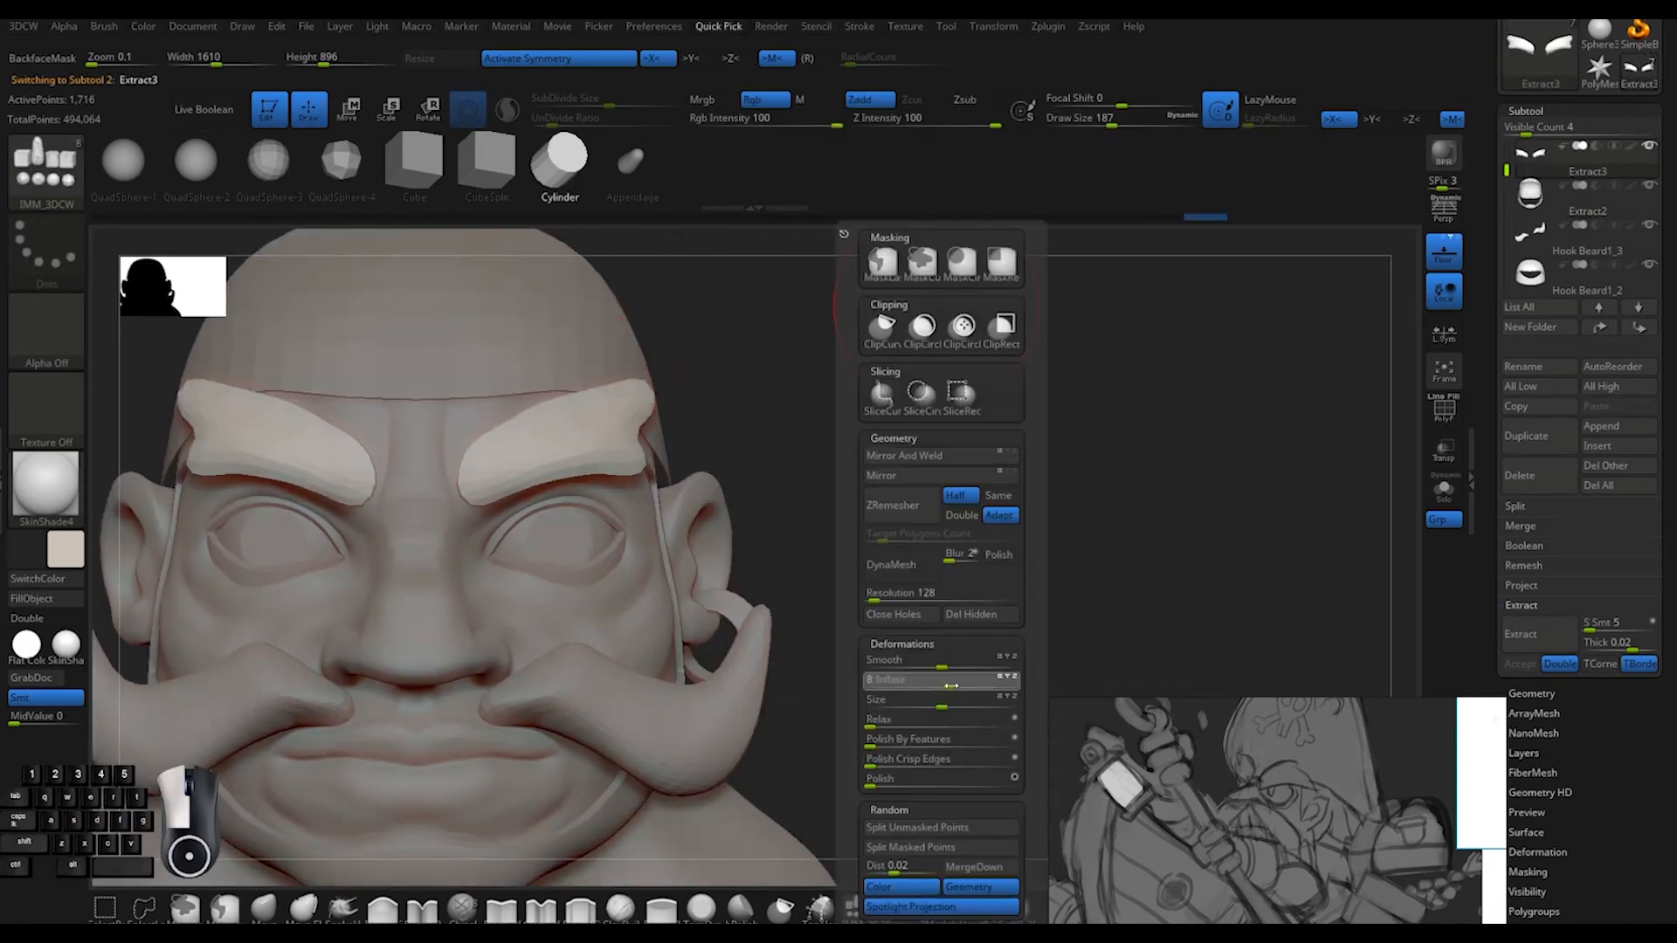
Reshape the eyebrows in a side view with the SnakeHook brush, starting from a draw size of 62
mouse_move(1243, 472)
left_mouse_down()
mouse_move(946, 376)
mouse_move(1004, 416)
mouse_move(805, 405)
left_mouse_up()
key("w")
key("q")
key("space")
key("space")
left_click_drag(923, 404, 736, 449)
key("space")
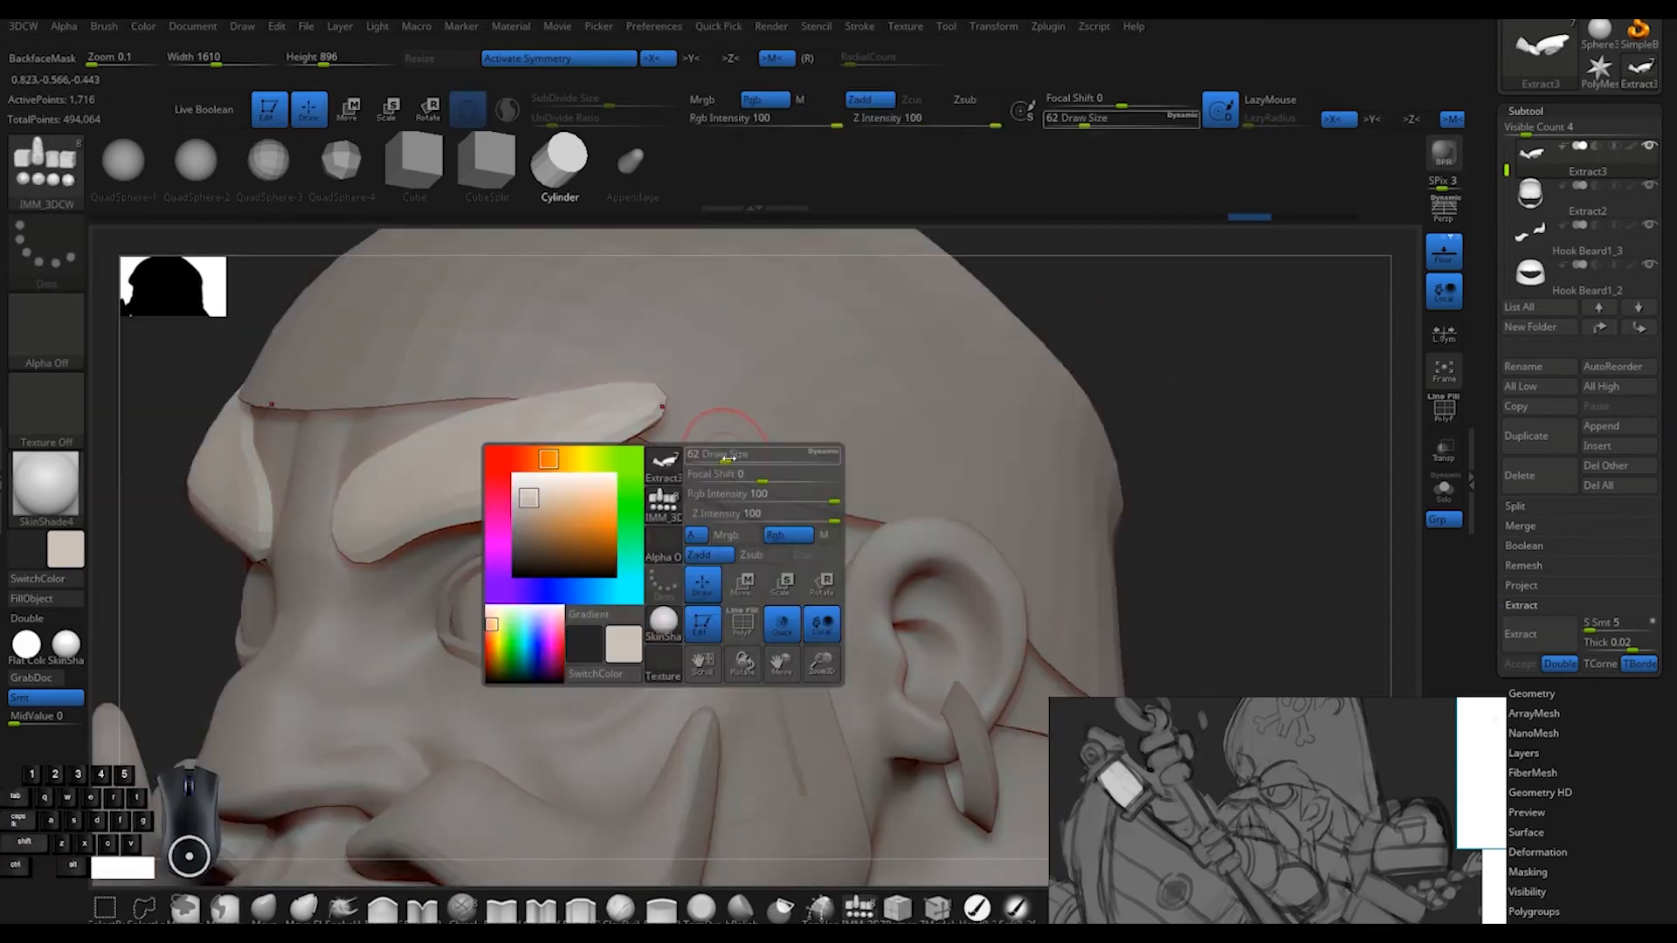
left_click(343, 909)
left_click_drag(1091, 419, 961, 314)
mouse_move(336, 279)
left_mouse_down()
mouse_move(687, 426)
mouse_move(601, 454)
left_mouse_up()
mouse_move(1031, 411)
left_mouse_down()
mouse_move(917, 385)
mouse_move(1013, 420)
left_mouse_up()
Adjust the eyebrows' placement with the move gizmo and set the SnakeHook draw size to 223
mouse_move(987, 350)
left_mouse_down()
mouse_move(909, 352)
mouse_move(883, 274)
mouse_move(860, 284)
left_mouse_up()
left_click_drag(860, 284, 787, 358, "alt")
key("w")
mouse_move(725, 414)
left_mouse_down()
mouse_move(894, 419)
mouse_move(865, 576)
mouse_move(867, 647)
mouse_move(891, 682)
left_mouse_up()
key("q")
key("space")
left_click_drag(769, 577, 752, 446, "shift")
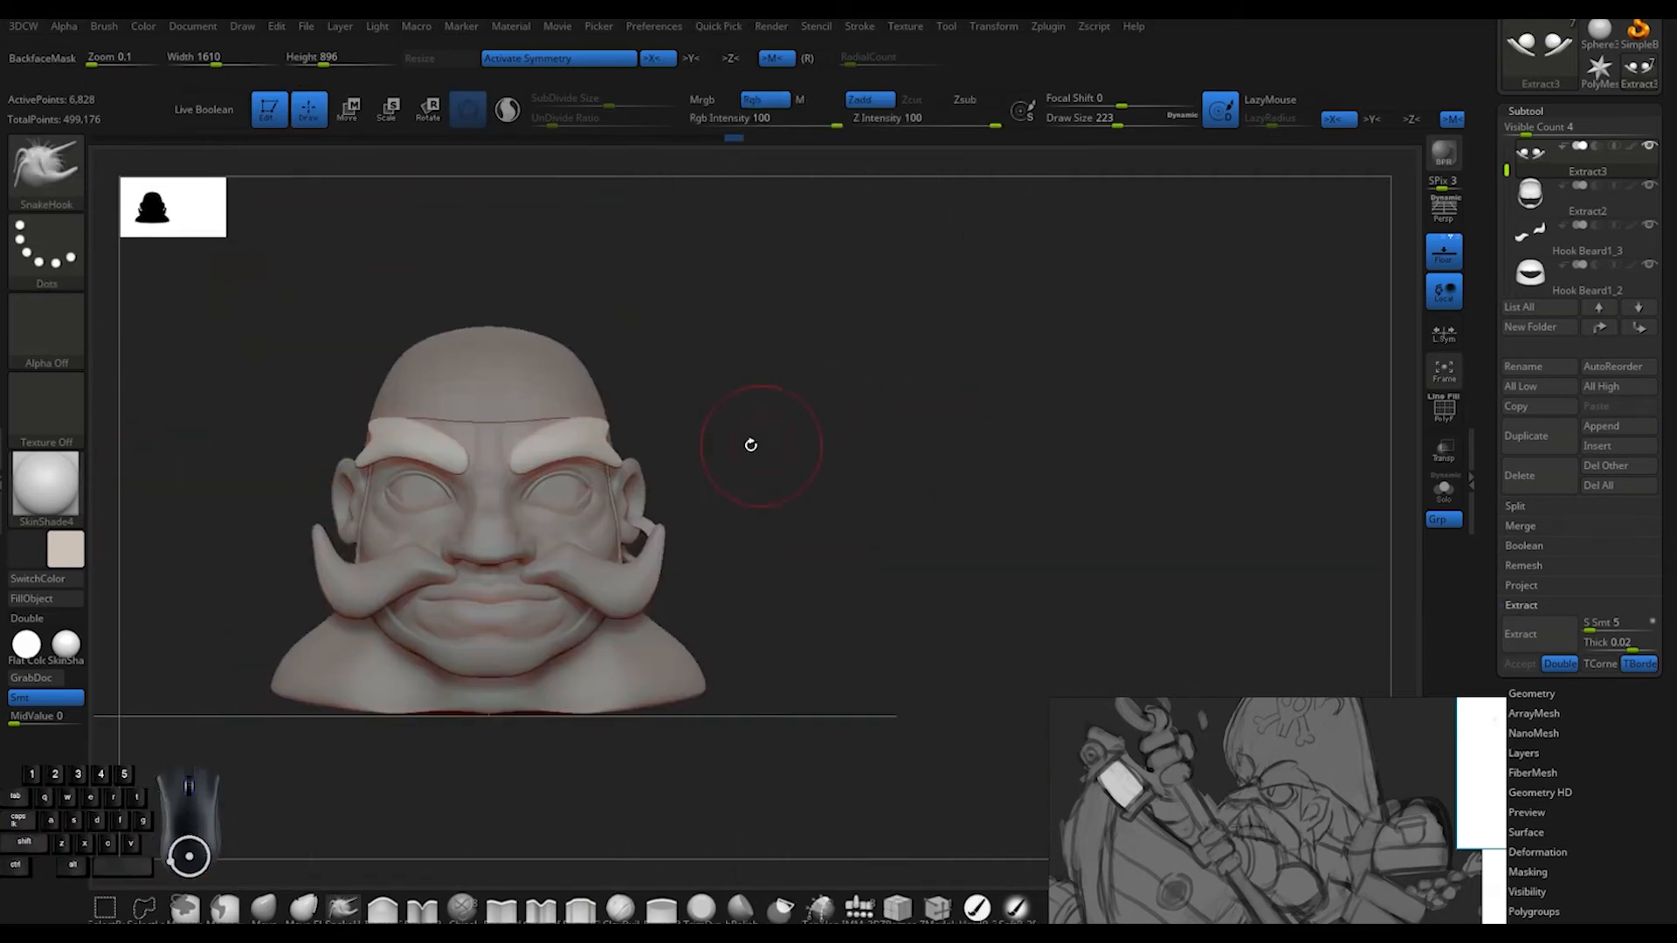
Pull the eyebrows' outer ends into forked tips with SnakeHook at draw size 132, following the reference, and smooth their surface
left_click_drag(790, 392, 730, 364, "alt")
mouse_move(966, 337)
left_mouse_down()
mouse_move(805, 259)
mouse_move(908, 345)
mouse_move(740, 337)
mouse_move(571, 358)
left_mouse_up()
key("w")
key("q")
key("space")
left_click_drag(839, 437, 856, 490)
left_click_drag(874, 437, 873, 559, "alt")
scroll(1275, 812, "down", 5)
scroll(1317, 859, "up", 6)
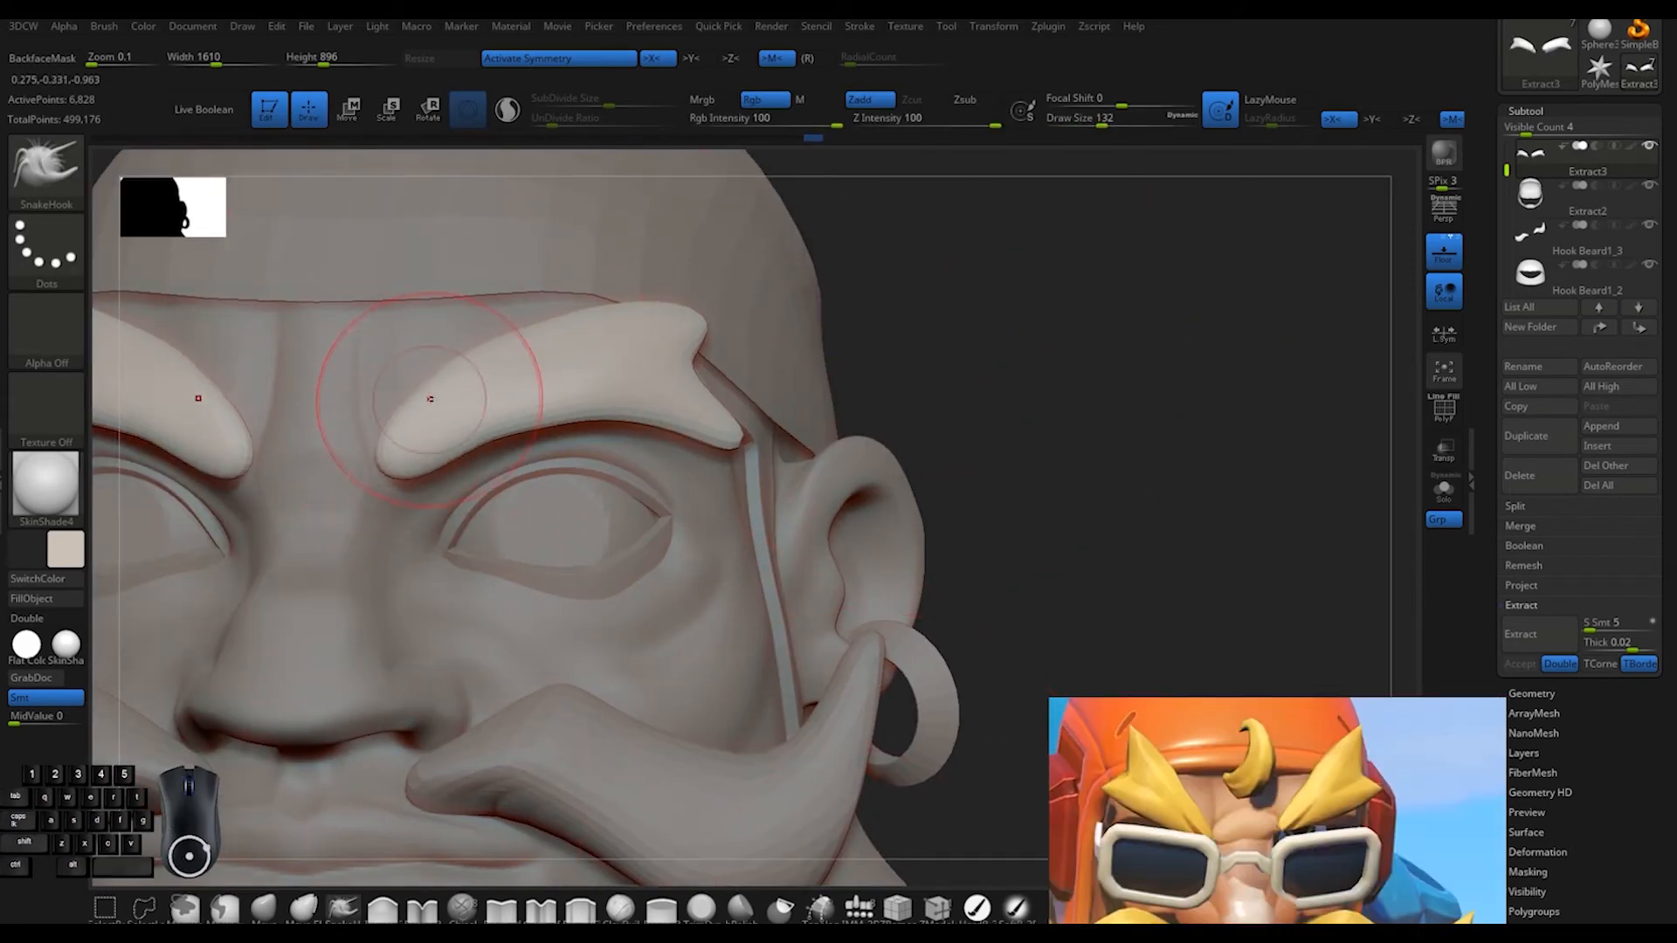
left_click_drag(565, 341, 602, 349, "shift")
mouse_move(940, 376)
left_mouse_down()
mouse_move(595, 411)
mouse_move(940, 367)
mouse_move(902, 352)
mouse_move(762, 402)
left_mouse_up()
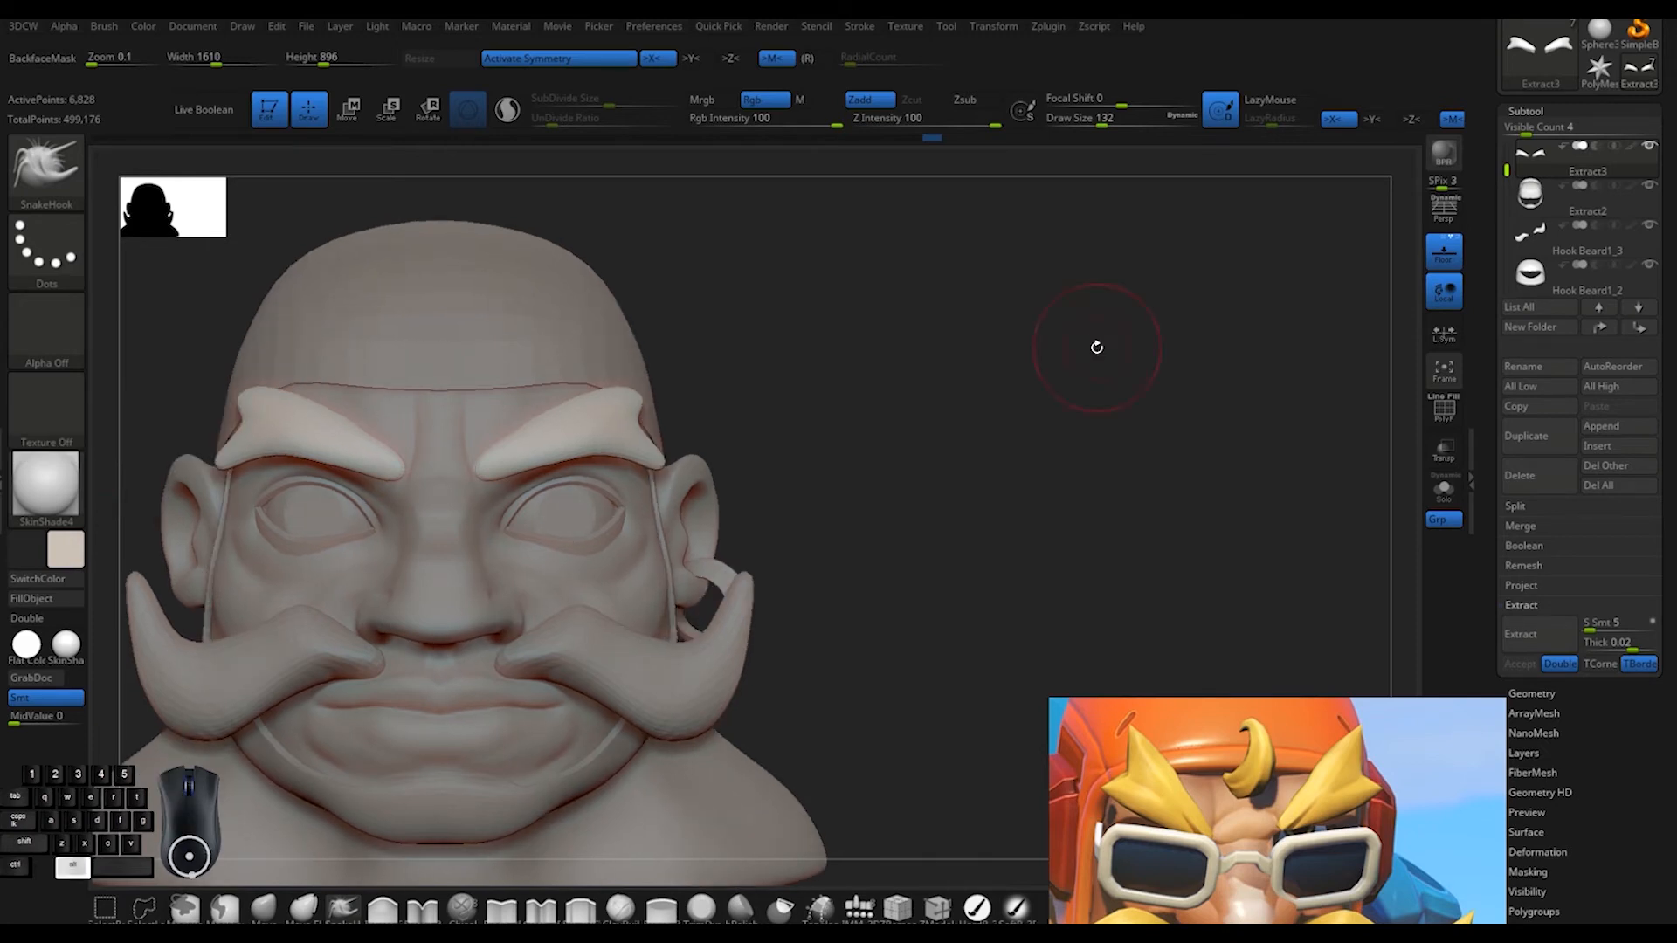
Select the moustache and adjust its shape with the SnakeHook brush
left_click_drag(1097, 347, 1070, 306, "alt")
left_click(663, 603, "alt")
key("space")
left_click_drag(940, 457, 929, 457)
mouse_move(1044, 568)
left_mouse_down("alt")
mouse_move(1150, 692)
mouse_move(1048, 787)
left_mouse_up("alt")
mouse_move(1056, 417)
left_mouse_down("alt")
mouse_move(1059, 381)
mouse_move(1003, 464)
mouse_move(925, 464)
mouse_move(1118, 471)
mouse_move(1091, 419)
mouse_move(1127, 471)
left_mouse_up("alt")
Select and isolate the head and carve the crease beside the nostril with the Detail_3DCW brush in Zsub at Z Intensity 10
left_click(786, 542, "alt")
key("q")
left_click_drag(1197, 406, 1066, 372)
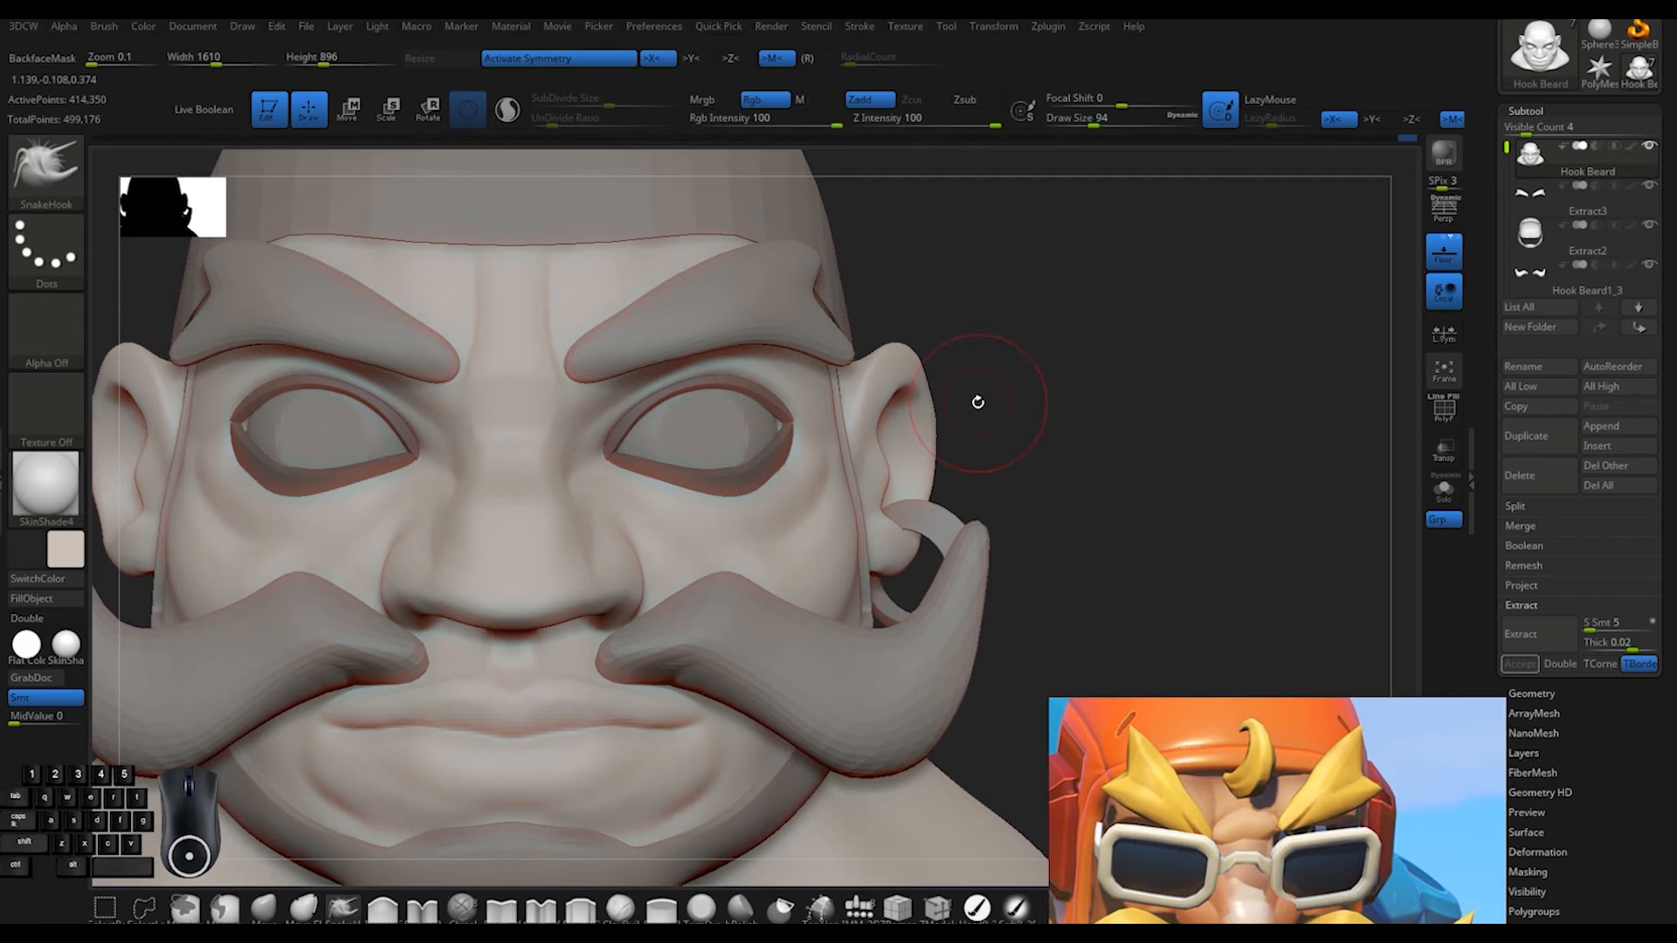
left_click_drag(1044, 524, 1086, 577)
left_click(1444, 490)
left_click_drag(1162, 515, 1083, 485)
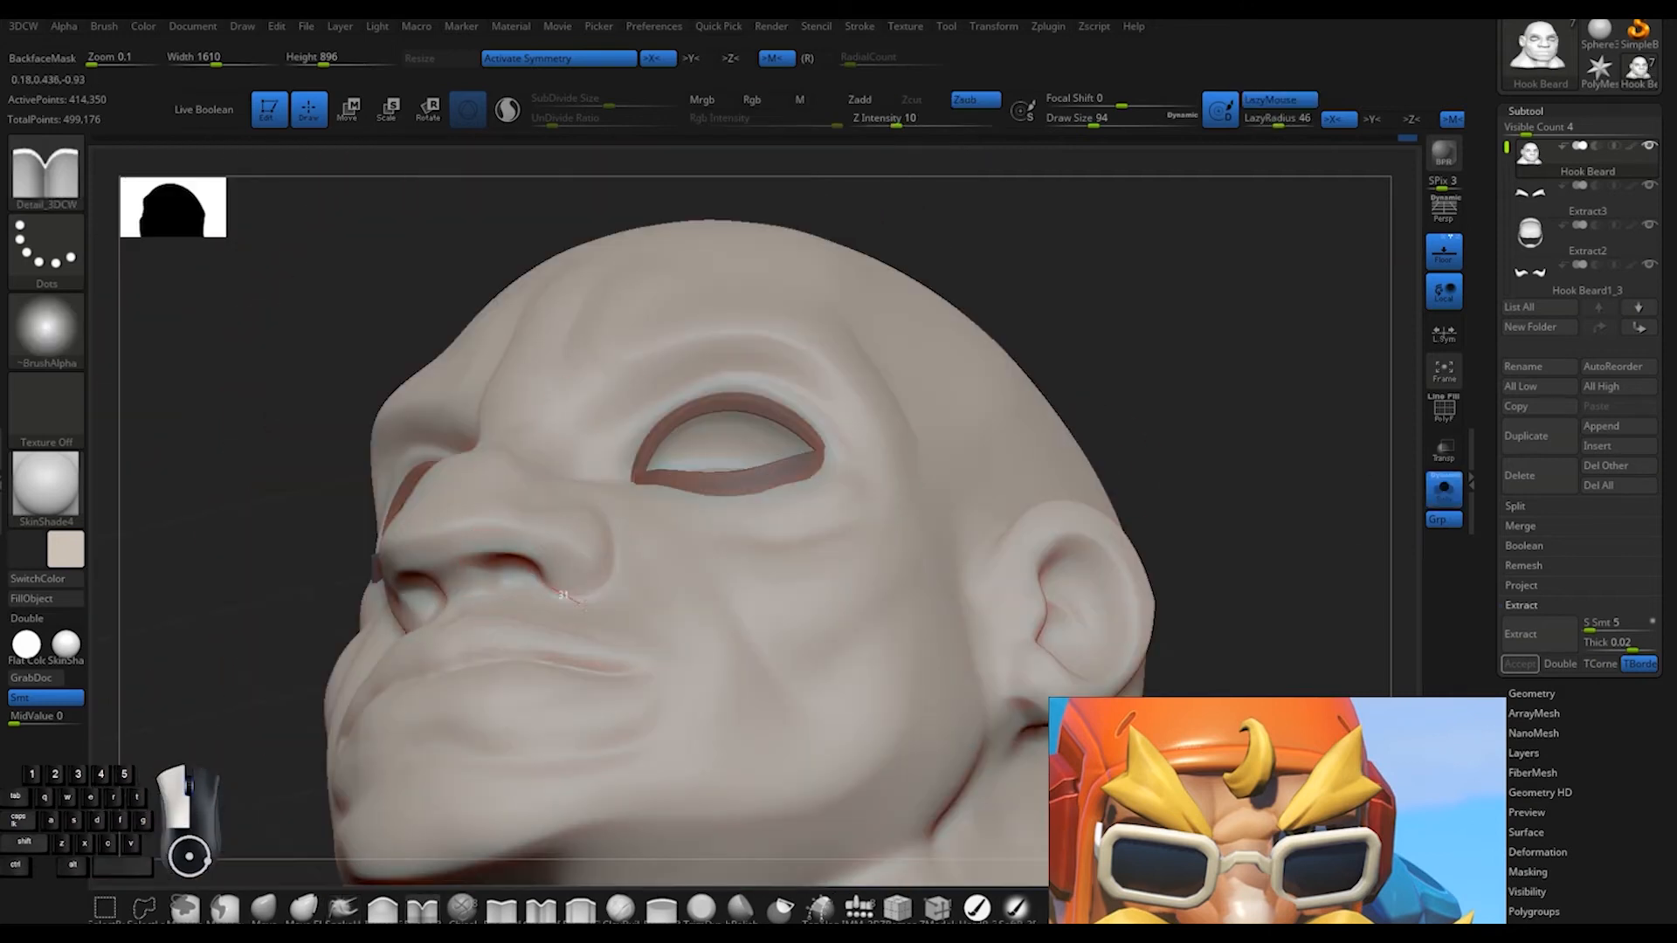
left_click_drag(563, 595, 704, 498)
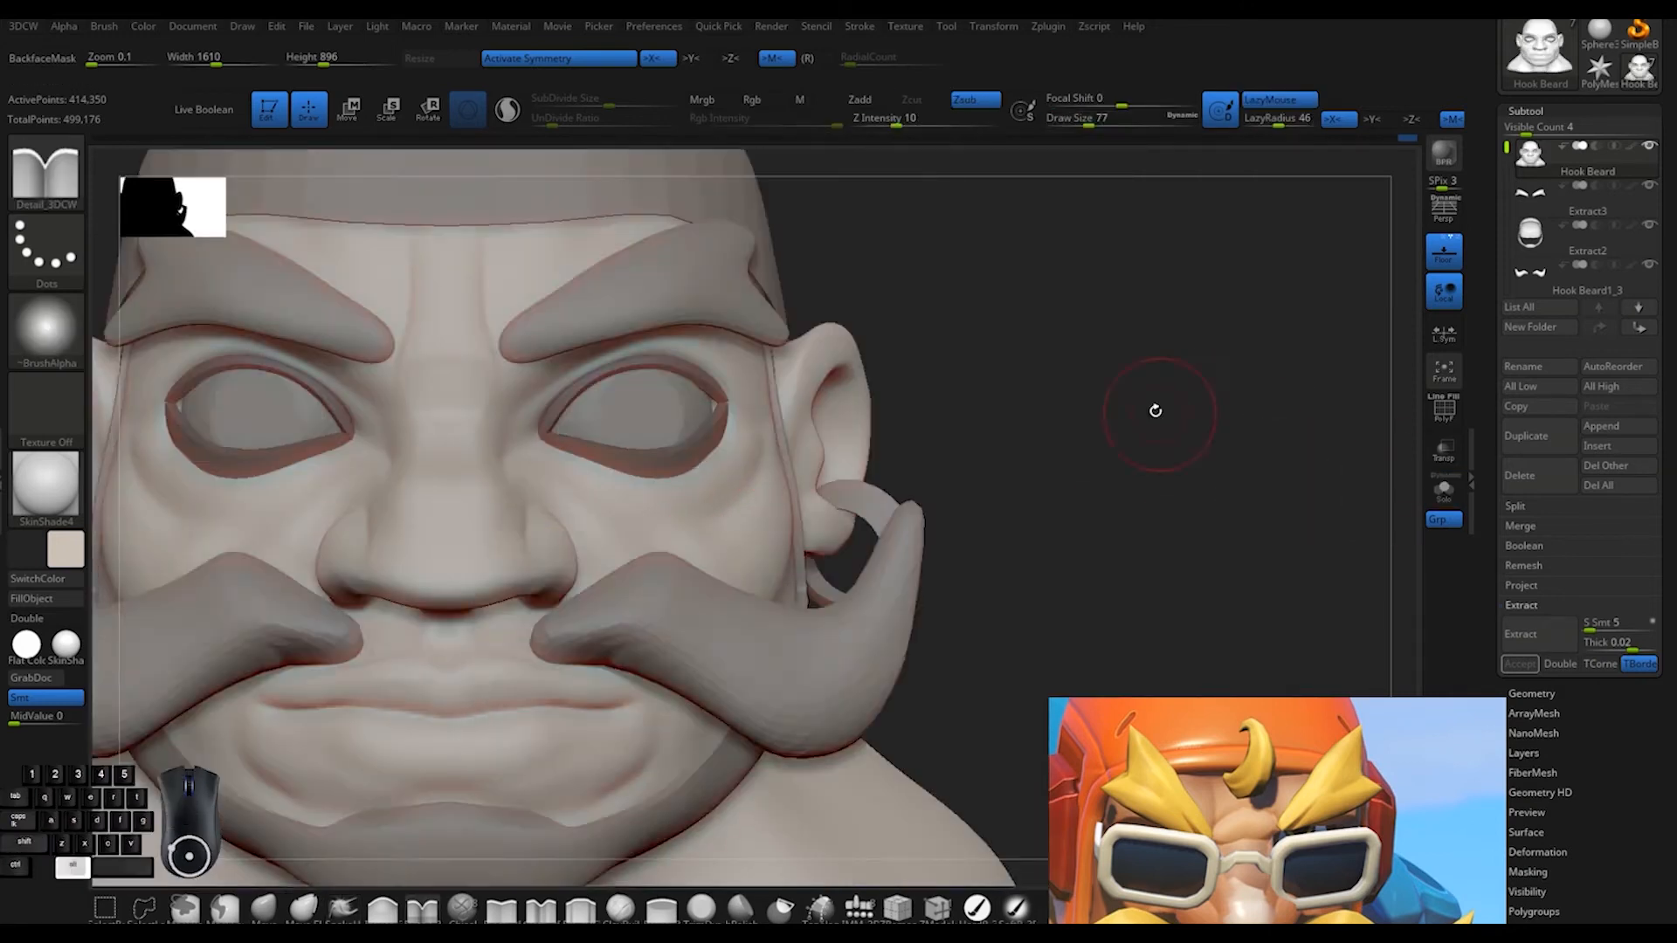
Mask the moustache except its tips and reshape the curled tips with the SnakeHook brush
left_click_drag(1158, 404, 964, 398, "alt")
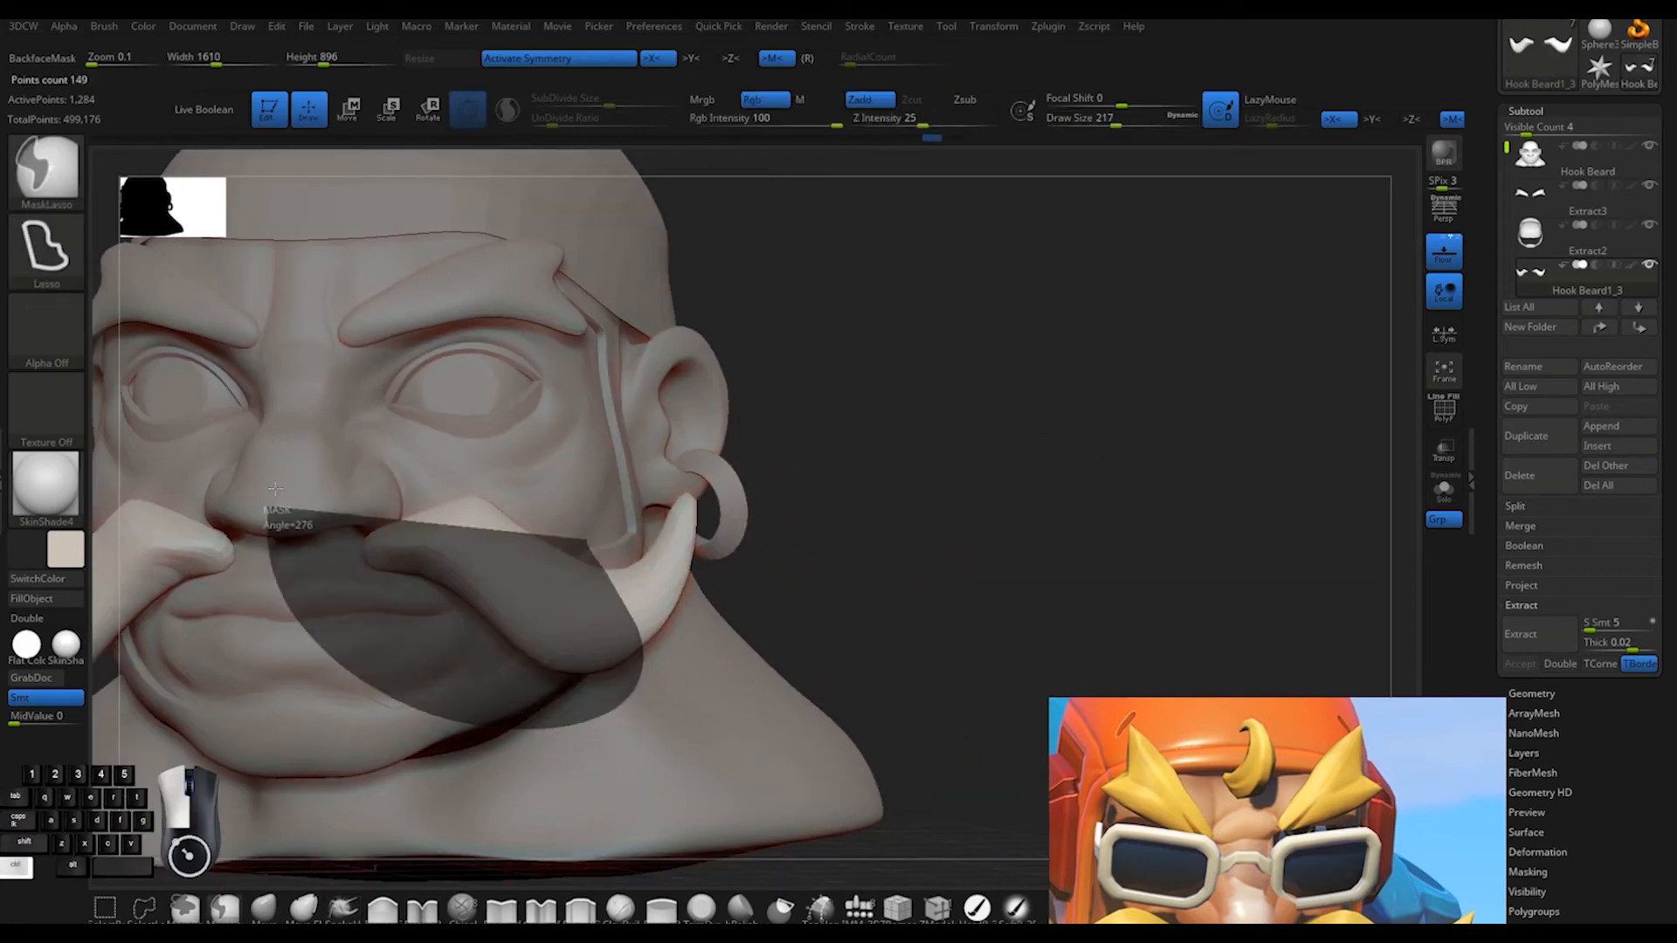
left_click_drag(704, 522, 697, 511)
left_click_drag(1048, 437, 1144, 454)
left_click_drag(712, 530, 705, 514)
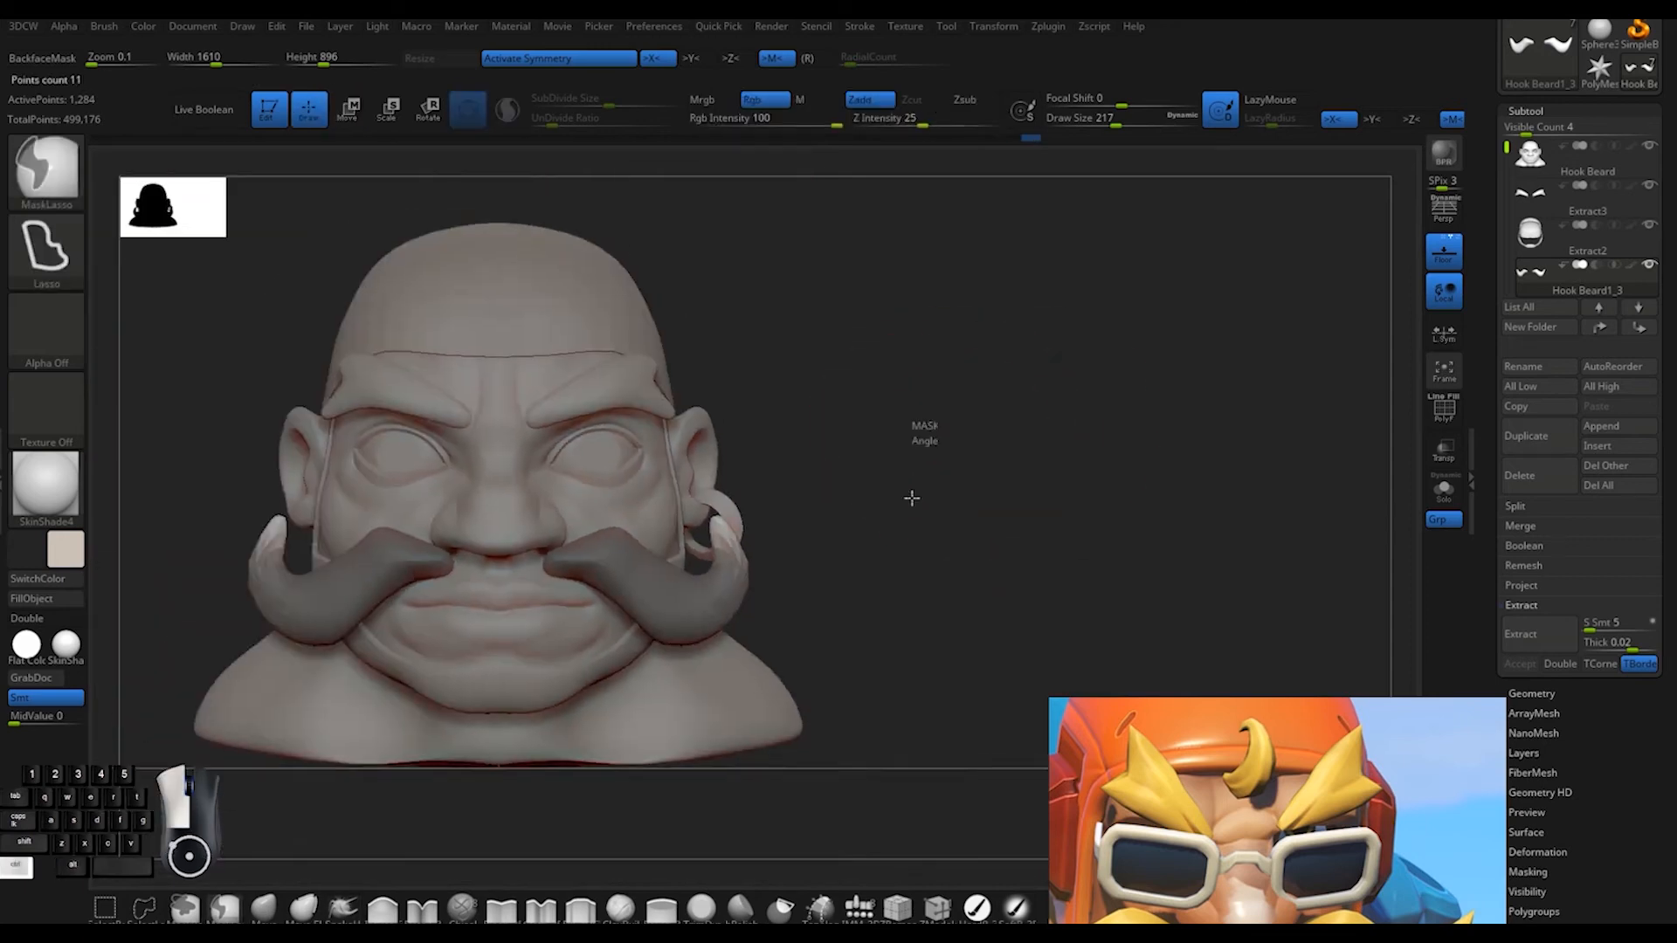
left_click_drag(906, 498, 1039, 860)
Examine the bearded character references and check the moustache and beard shell from the side
scroll(1293, 812, "down", 10)
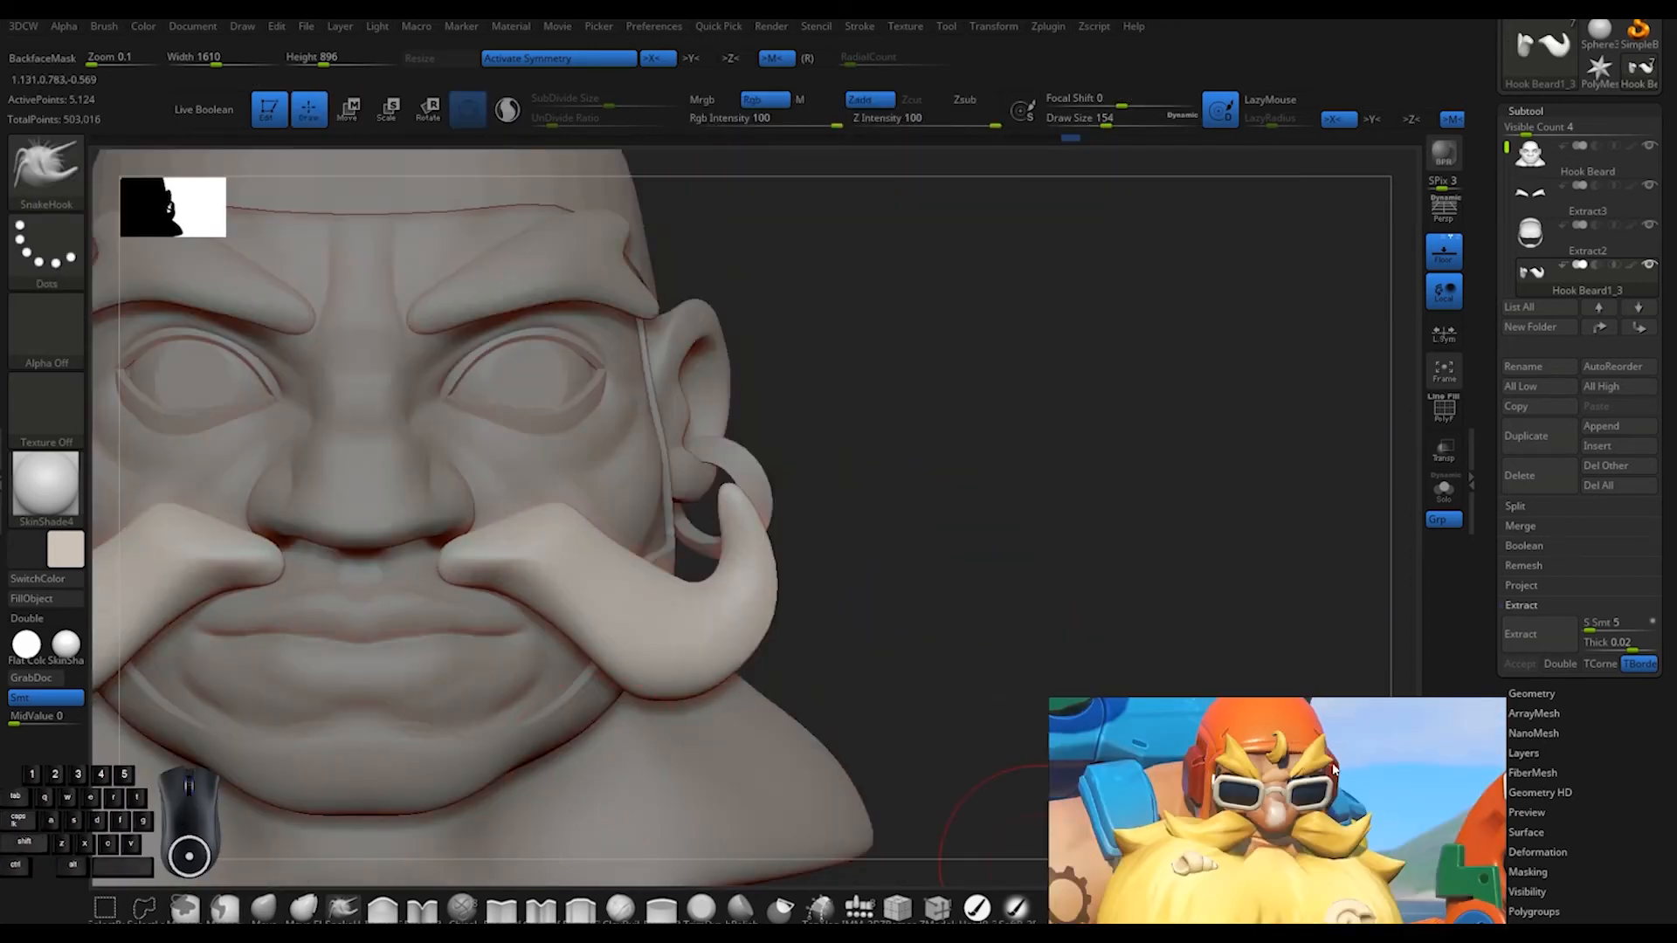
scroll(1288, 786, "up", 5)
middle_click_drag(1288, 758, 1318, 836)
scroll(1317, 835, "up", 5)
scroll(1272, 767, "down", 10)
scroll(1122, 812, "up", 8)
left_click_drag(1030, 603, 1039, 489)
left_click_drag(926, 511, 786, 497)
left_click(1107, 446, "alt")
left_click_drag(1224, 344, 1049, 275, "alt")
key("space")
left_click_drag(1054, 685, 1062, 683)
left_click_drag(882, 411, 1127, 419, "shift")
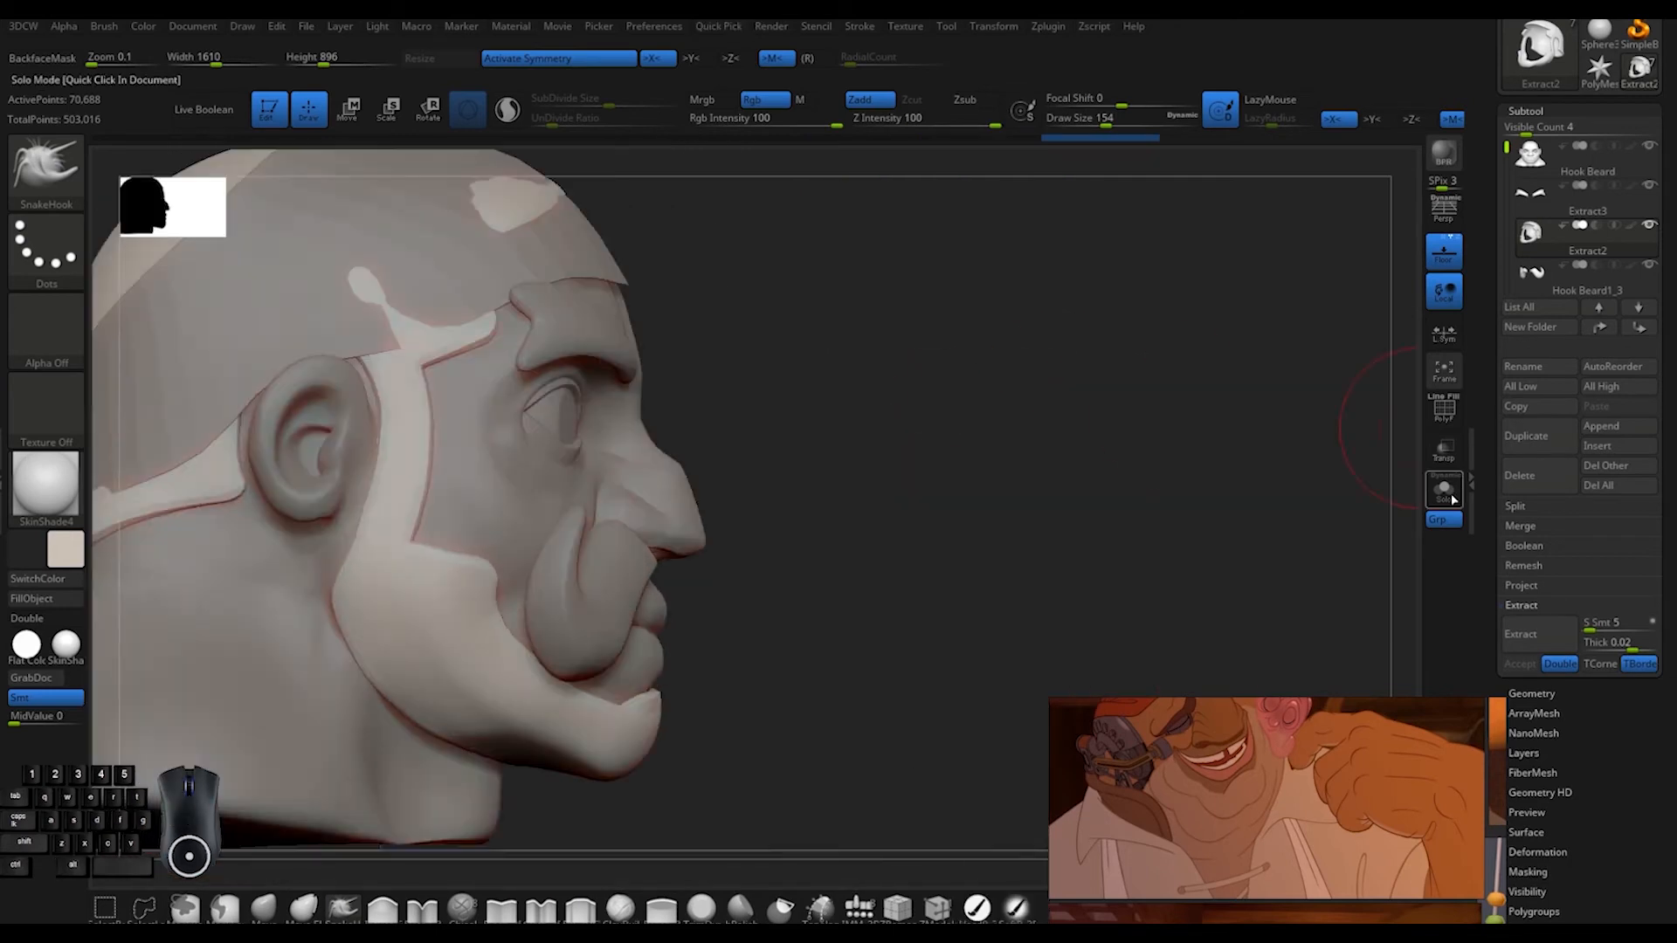
Toggle Solo on the hair shell, then select the bandana and shift it slightly with the move gizmo
left_click(1445, 491)
left_click(1432, 490)
left_click(411, 367, "alt")
key("w")
left_click_drag(359, 513, 344, 524)
key("q")
Pull the bandana's surface outward over the protruding hair shell with the SnakeHook brush
mouse_move(1031, 459)
left_mouse_down("shift")
mouse_move(820, 462)
mouse_move(1005, 460)
left_mouse_up("shift")
mouse_move(943, 436)
left_mouse_down("alt")
mouse_move(913, 456)
mouse_move(849, 393)
left_mouse_up("alt")
key("s")
mouse_move(820, 366)
left_mouse_down()
mouse_move(847, 364)
mouse_move(745, 291)
left_mouse_up()
left_click_drag(559, 336, 594, 350)
left_click_drag(768, 326, 758, 240, "alt")
mouse_move(673, 328)
left_mouse_down()
mouse_move(793, 316)
mouse_move(1008, 524)
mouse_move(917, 457)
mouse_move(891, 471)
left_mouse_up()
key("space")
left_click_drag(1223, 481, 987, 480, "shift")
Smooth the uneven surface in the side view and make the hair and beard shell active in the front view
left_click(223, 450, "alt")
left_click_drag(987, 480, 699, 424, "alt")
left_click(252, 494, "alt")
left_click_drag(332, 400, 345, 437, "shift")
mouse_move(961, 437)
left_mouse_down("shift")
mouse_move(801, 422)
mouse_move(882, 524)
left_mouse_up("shift")
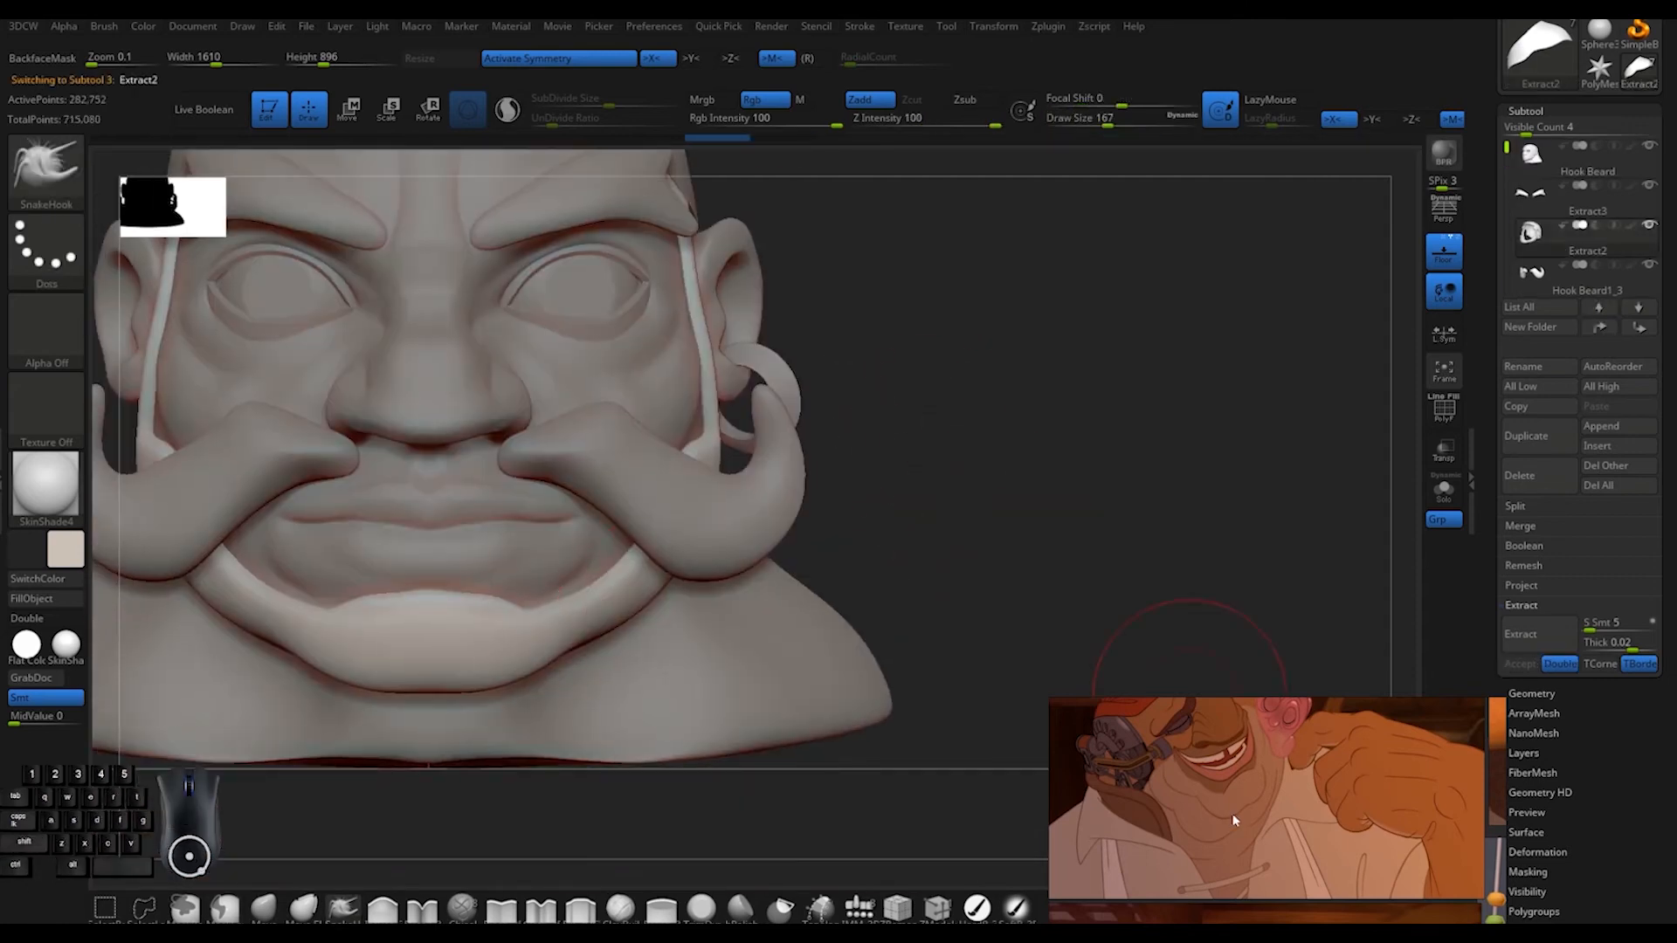
Move the reference board to other character images and save the tool
middle_click_drag(1235, 820, 1337, 796)
scroll(1337, 797, "down", 4)
left_click_drag(1026, 497, 978, 410, "alt")
left_click(1602, 52)
left_click(702, 445)
Select the moustache, nudge it with the move gizmo and reselect the beard shell
left_click_drag(917, 356, 952, 454, "alt")
left_click(603, 480, "alt")
key("w")
left_click_drag(622, 482, 619, 491)
key("q")
left_click_drag(926, 437, 935, 271, "alt")
left_click(648, 568, "alt")
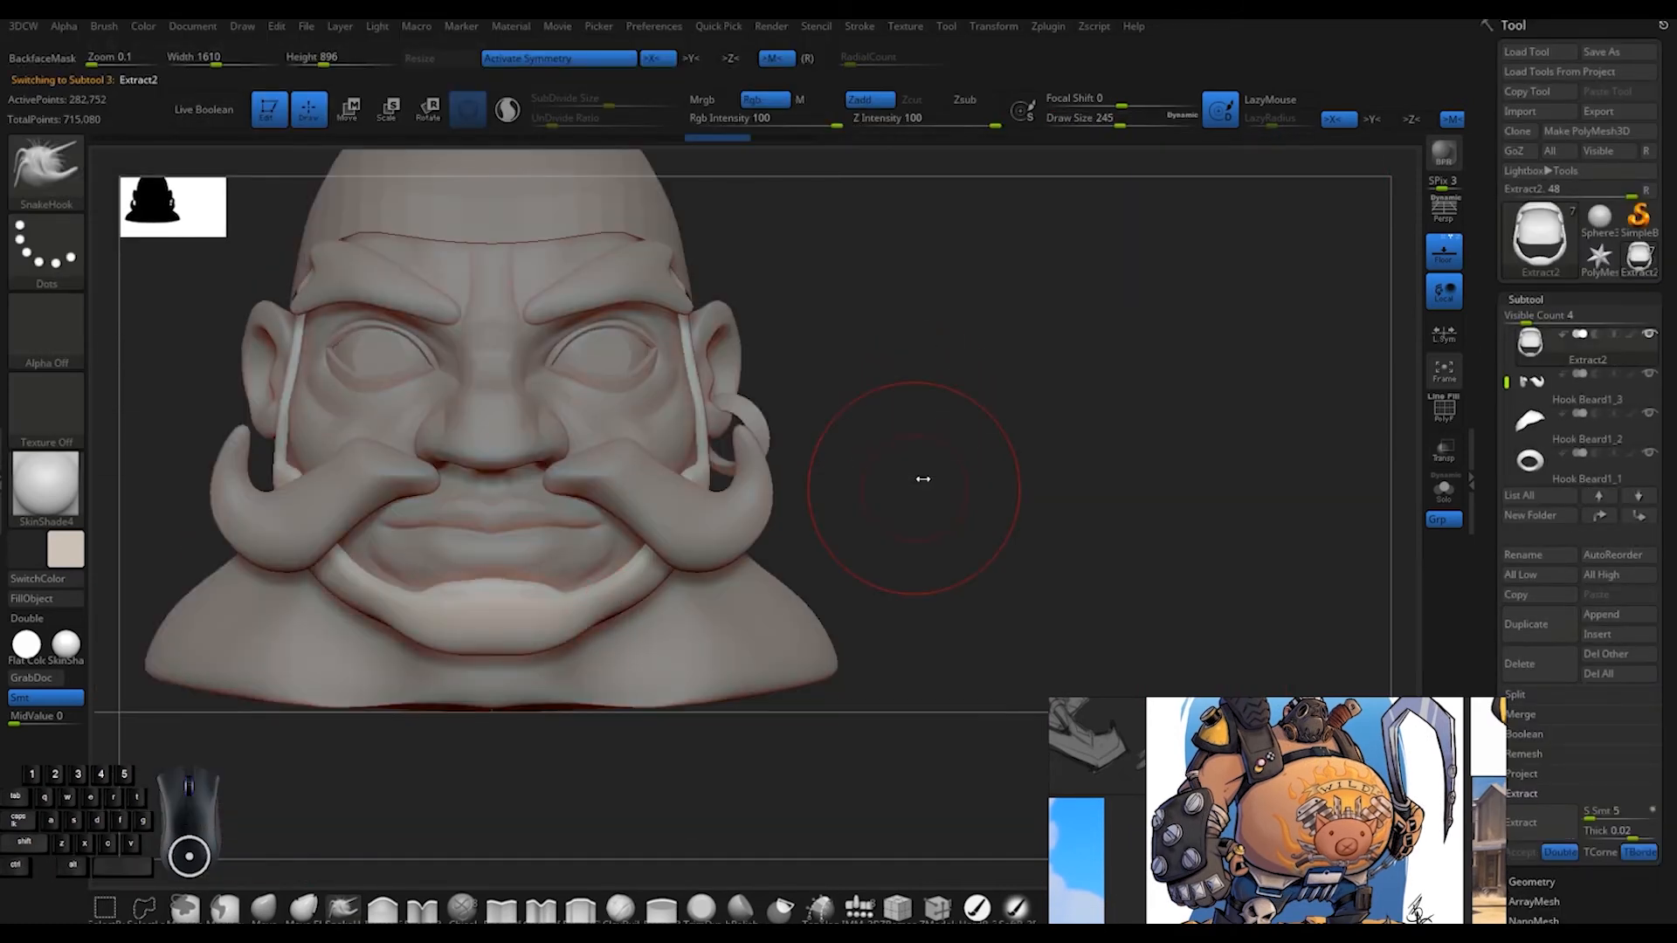
Try to pull the beard shell's chin area downward with the SnakeHook brush
left_click_drag(513, 711, 498, 838)
key("ctrl+z")
Examine the pirate character references for the shape of the beard
left_click_drag(725, 839, 711, 764, "alt")
scroll(1223, 787, "down", 4)
scroll(1267, 813, "up", 3)
left_click_drag(753, 531, 761, 567, "alt")
scroll(1192, 776, "down", 3)
scroll(1191, 776, "up", 5)
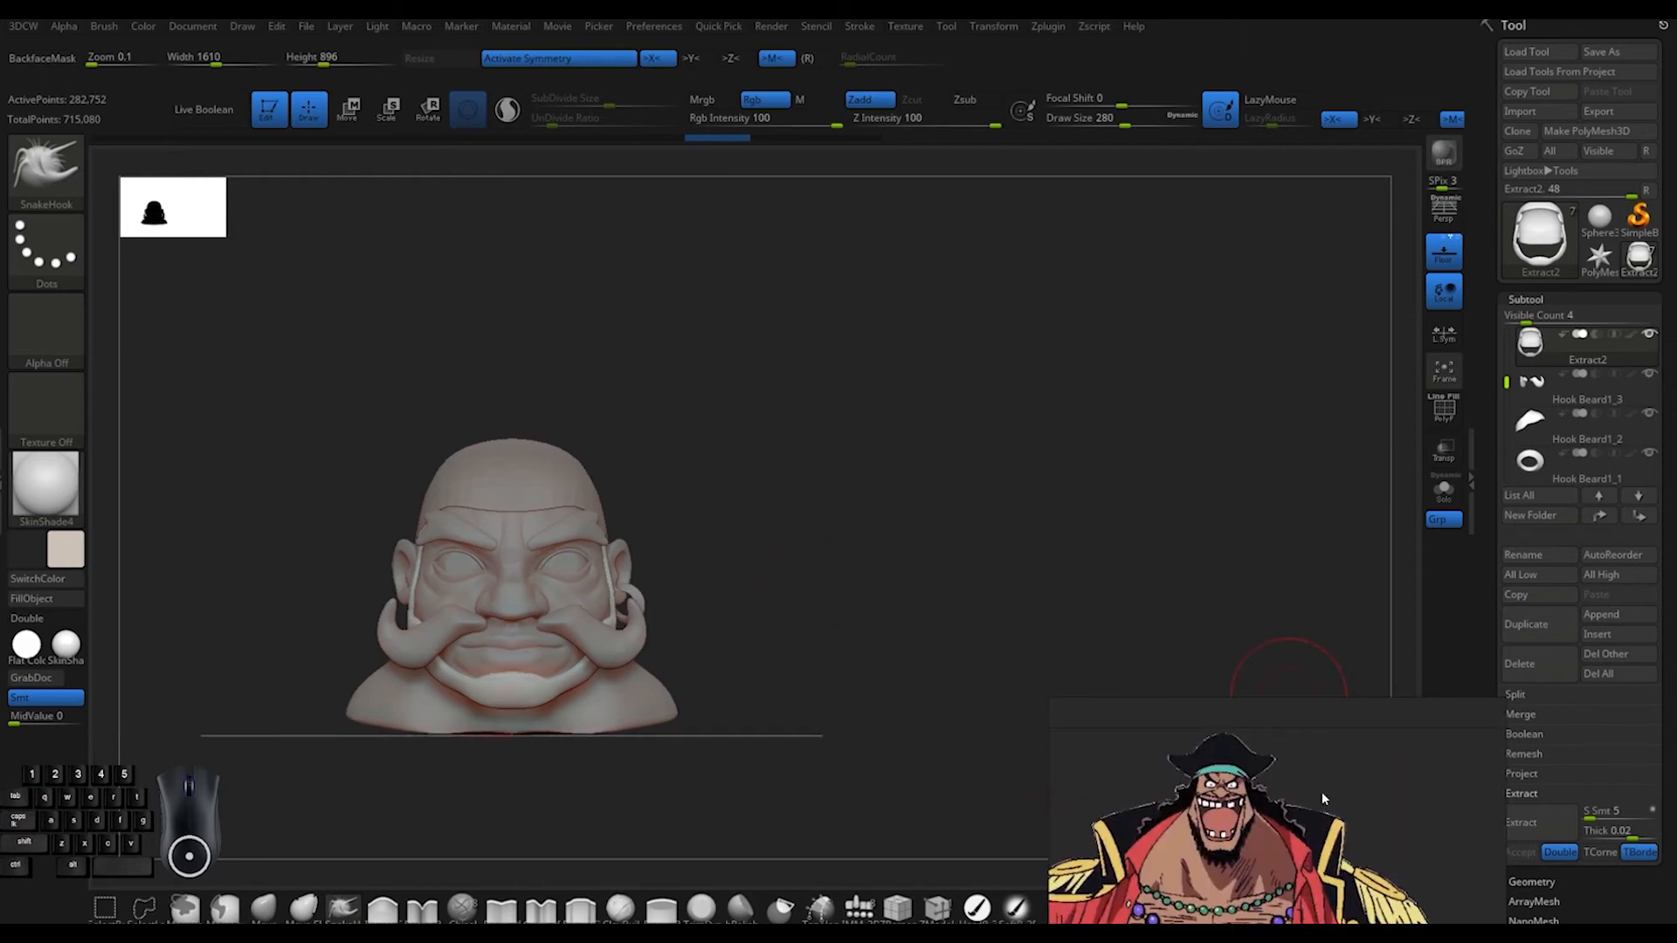
Isolate the hair and beard shell at SDiv 1 with its polyframe shown
left_click_drag(889, 595, 909, 647)
left_click_drag(909, 646, 912, 725, "alt")
left_click(382, 908)
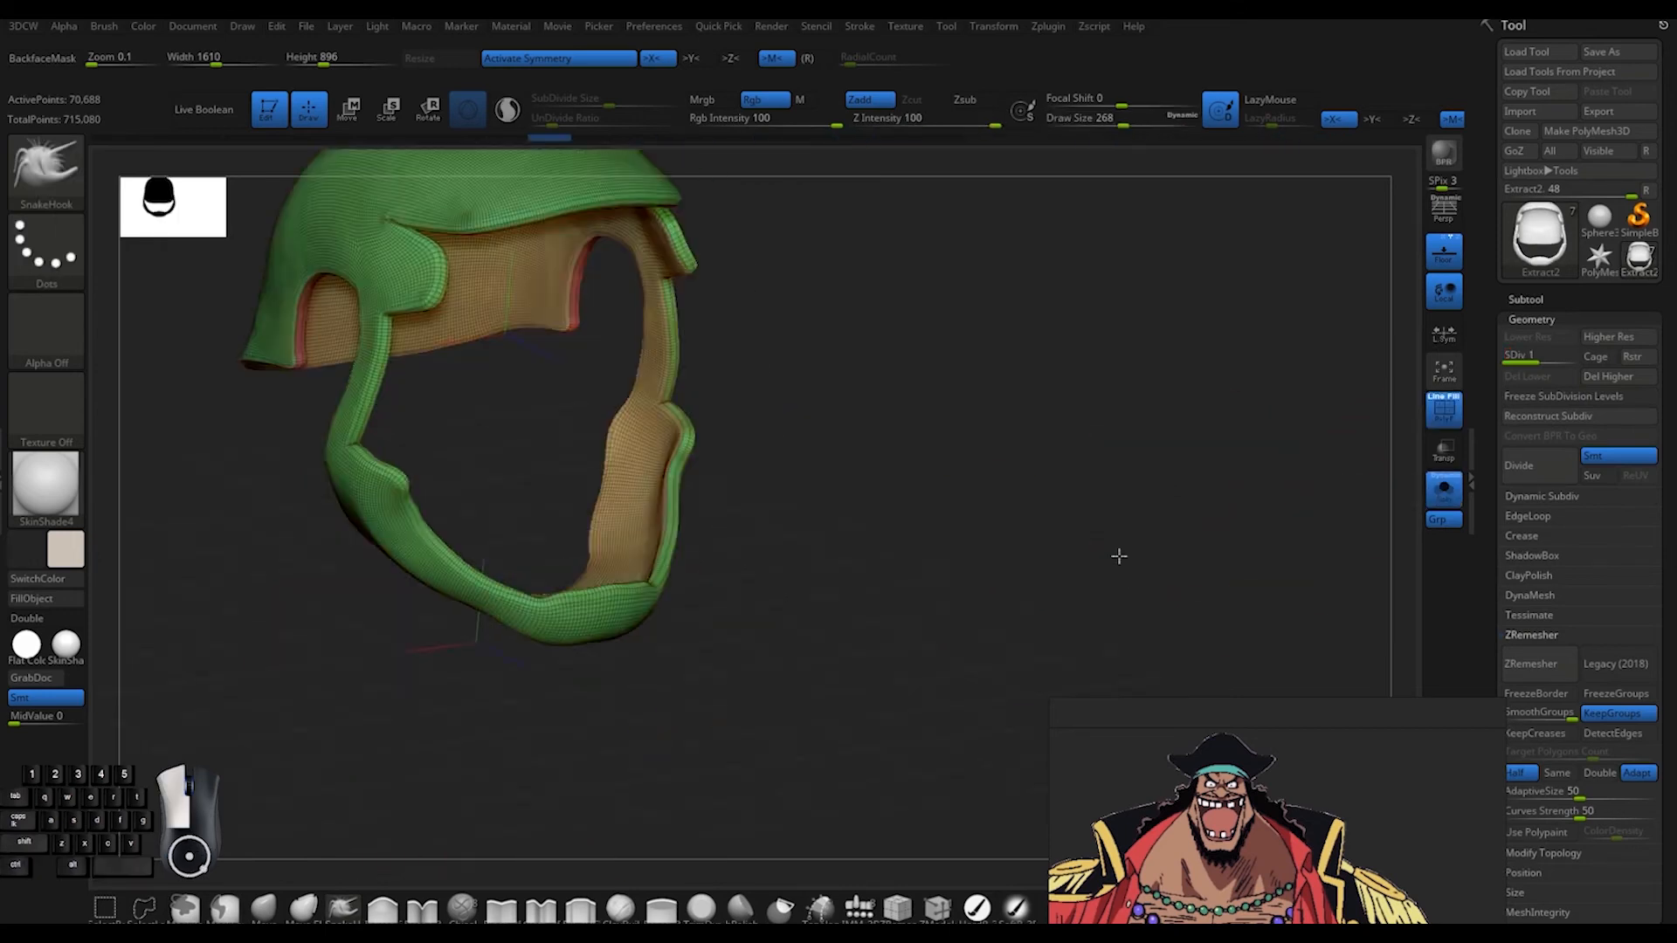
Pull the chin of the beard shell down and forward into a long tip with the SnakeHook brush, checking the beard references
mouse_move(1115, 554)
left_mouse_down()
mouse_move(1179, 393)
mouse_move(572, 657)
left_mouse_up()
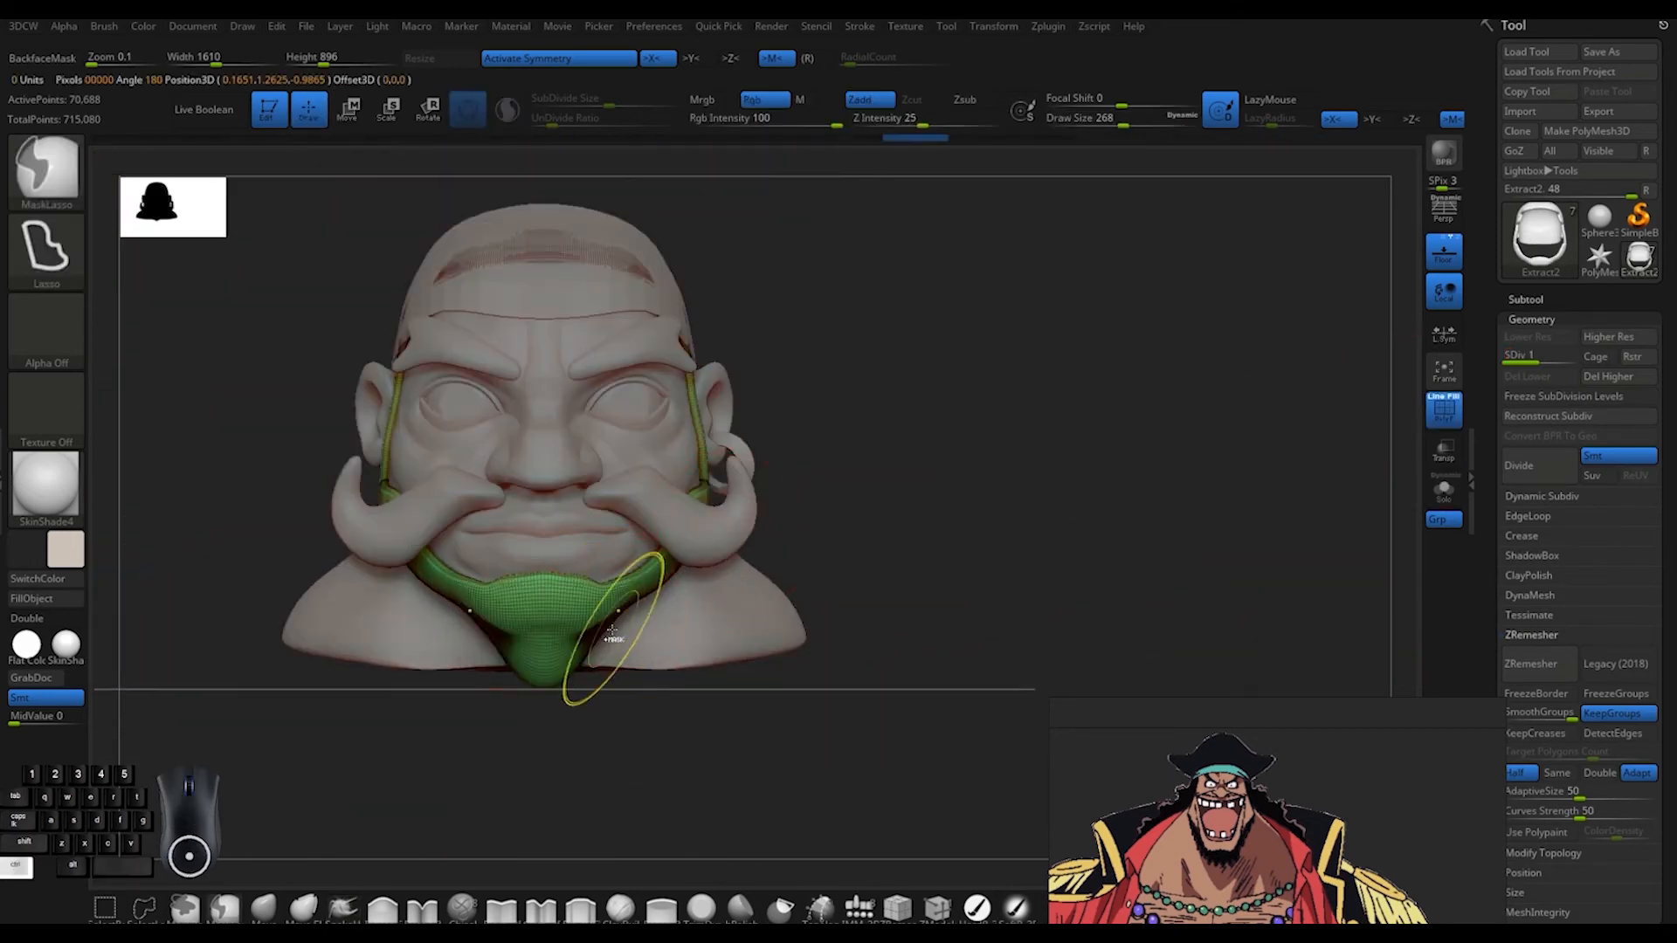
left_click_drag(891, 601, 536, 629)
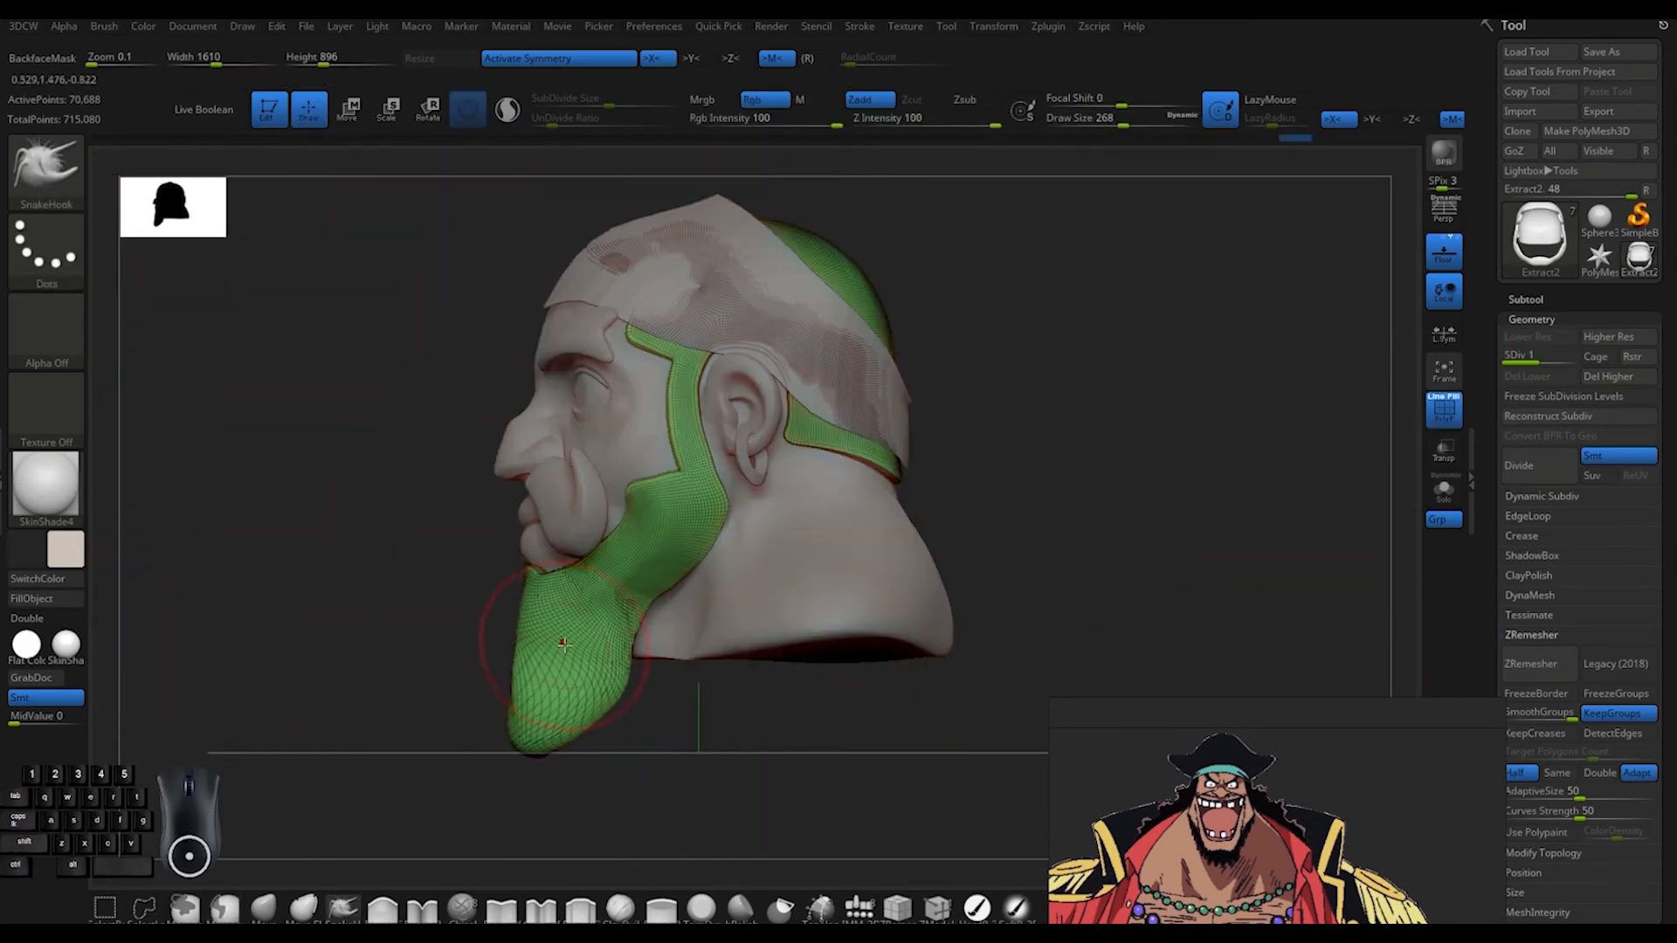
scroll(1258, 812, "down", 5)
middle_click_drag(1240, 873, 1266, 749)
left_click_drag(987, 734, 996, 648, "alt")
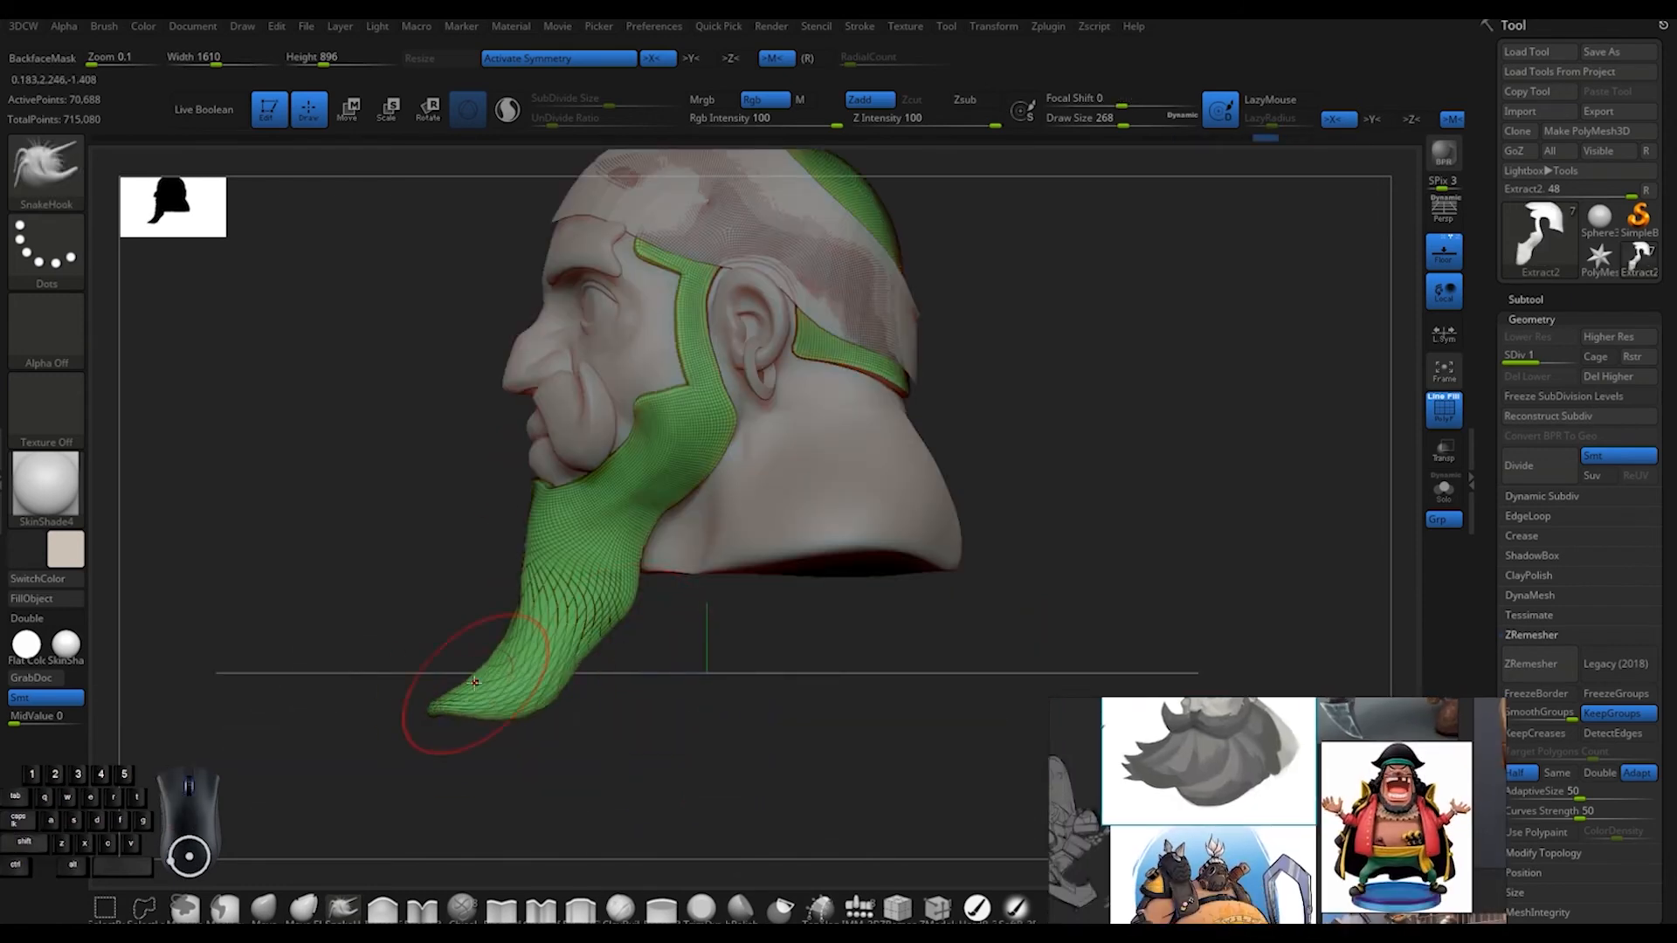
Try to pull wide side locks out of the lower beard at SDiv 1
left_click_drag(612, 699, 769, 698)
left_click_drag(647, 638, 751, 682, "shift")
left_click_drag(516, 642, 566, 642)
key("ctrl+z")
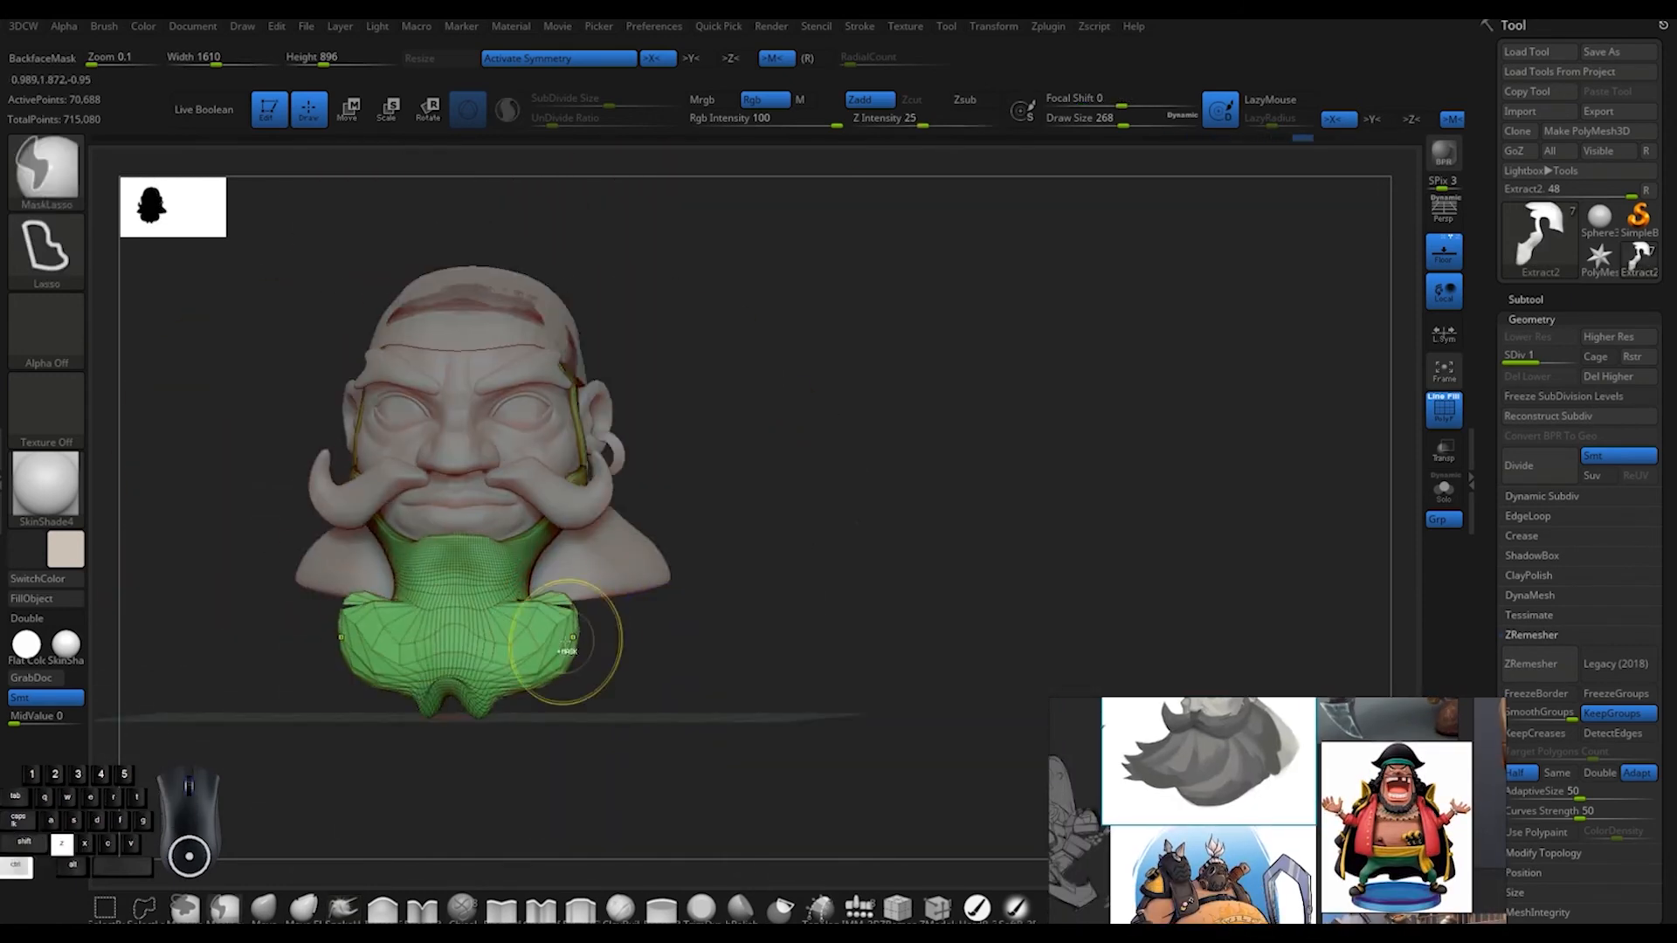
Pull a lock outward from each side of the lower beard at SDiv 2 and smooth its base
left_click_drag(743, 340, 1138, 524, "alt")
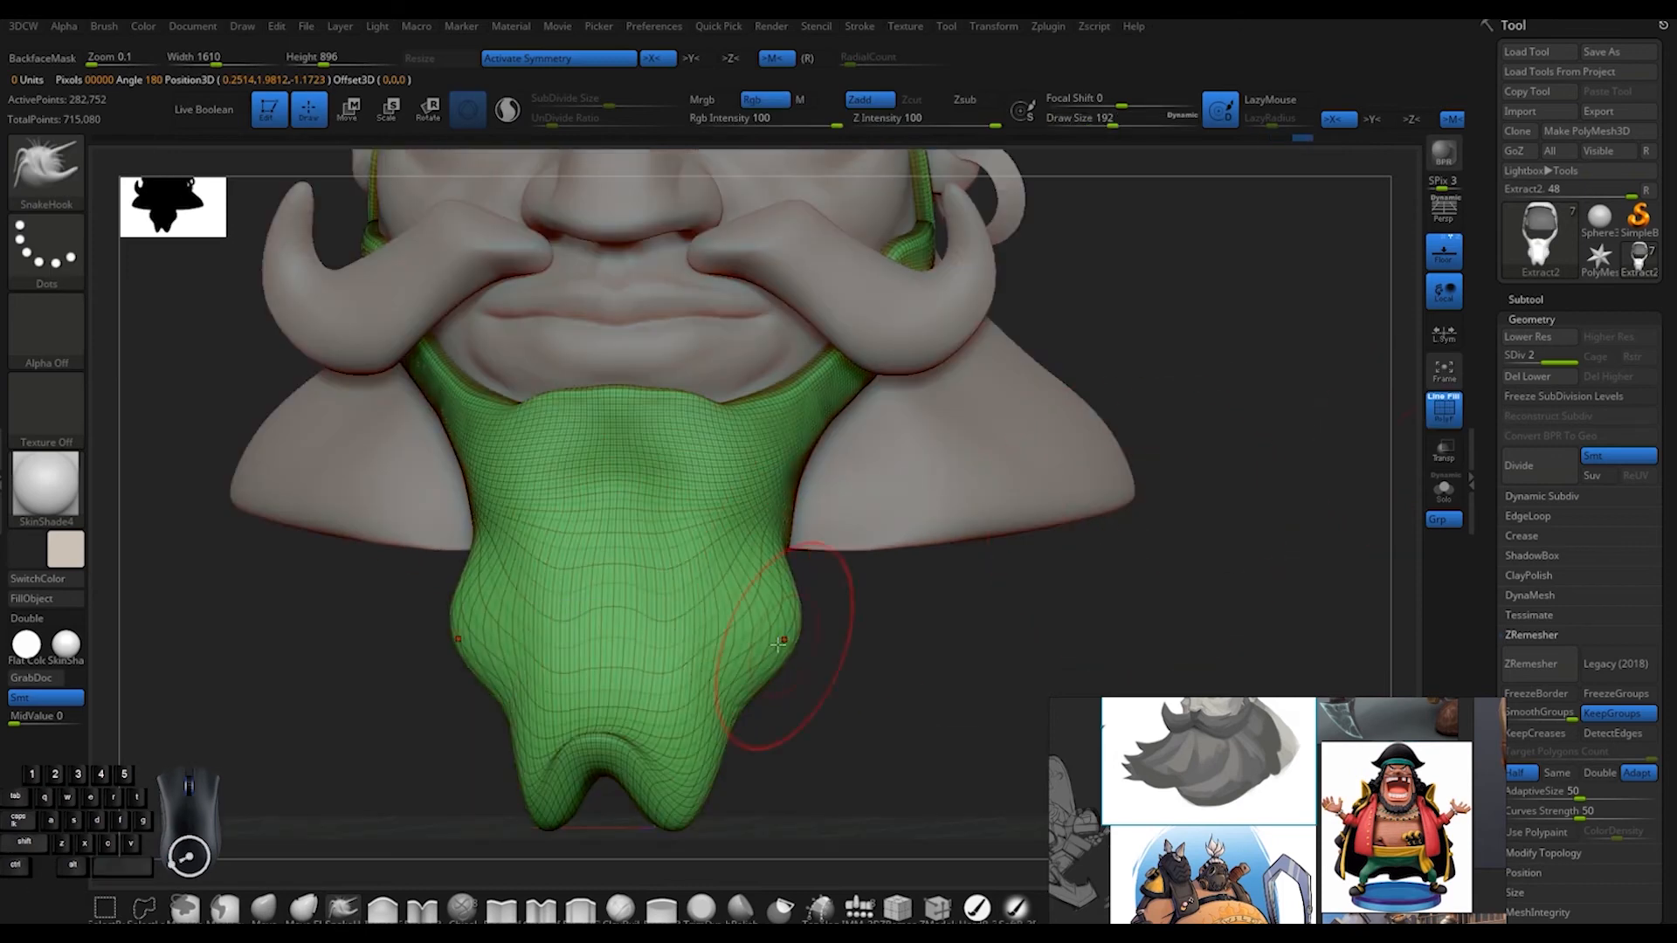
left_click_drag(793, 568, 810, 498, "shift")
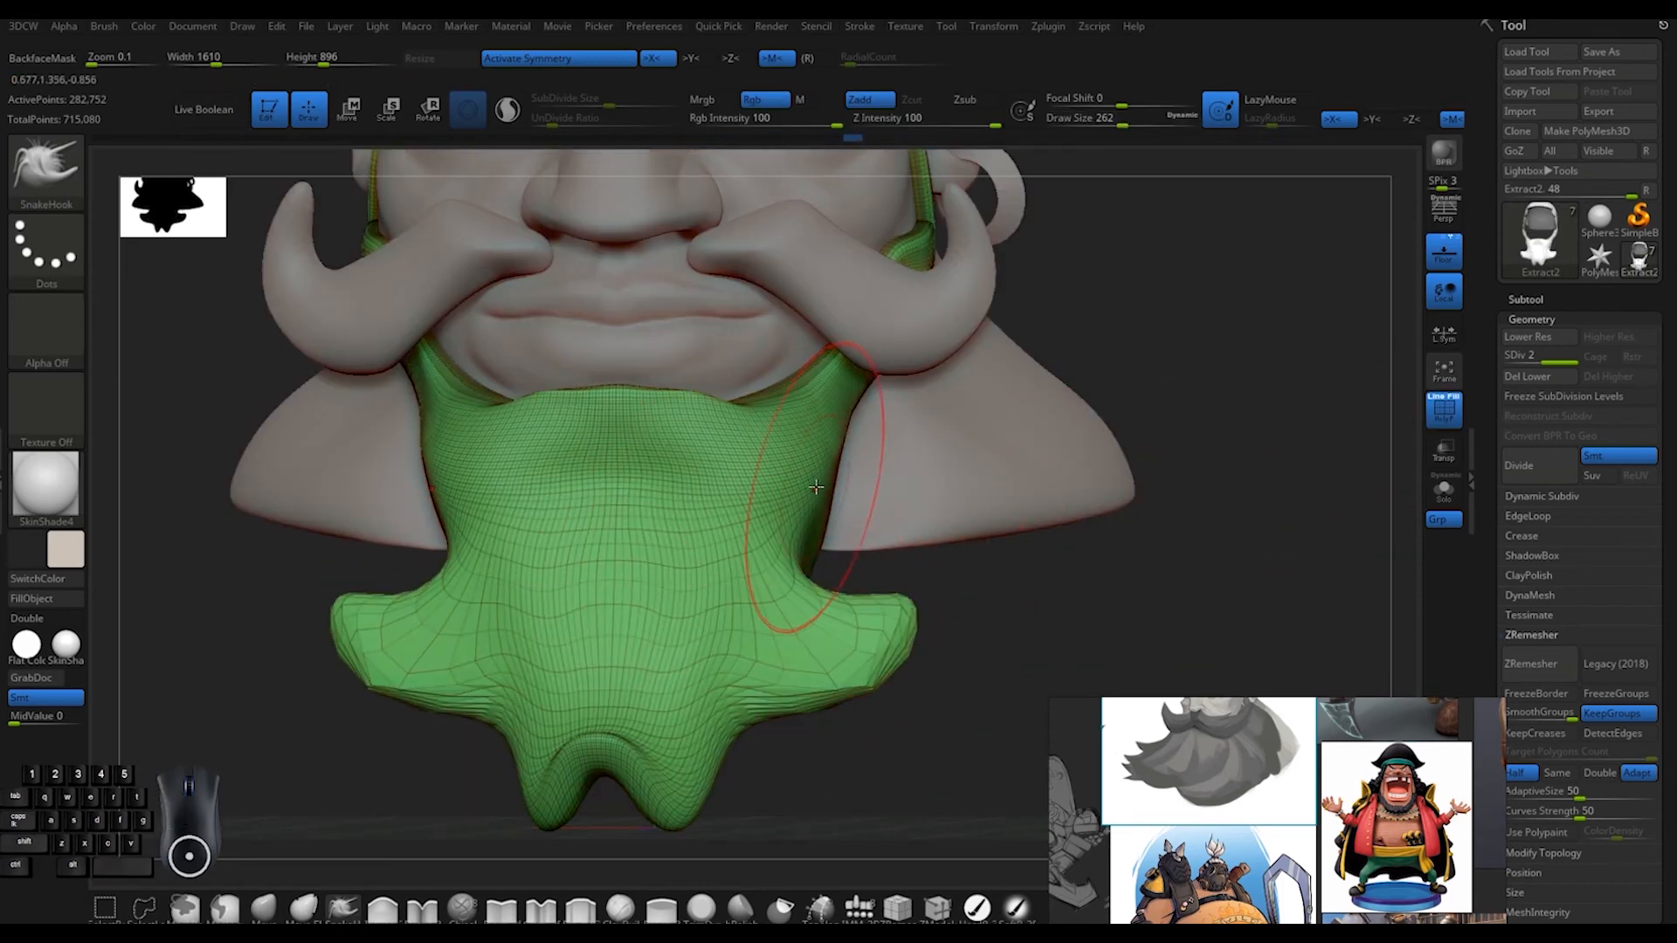
left_click_drag(920, 599, 928, 624)
mouse_move(948, 603)
left_mouse_down()
mouse_move(1030, 599)
mouse_move(847, 612)
left_mouse_up()
mouse_move(737, 644)
left_mouse_down()
mouse_move(753, 650)
mouse_move(751, 559)
left_mouse_up()
left_click_drag(606, 684, 618, 630, "shift")
Curl the lower beard's side locks upward and subdivide the shell to SDiv 3 with the polyframe hidden
left_click_drag(839, 602, 786, 489)
left_click_drag(542, 463, 532, 433)
mouse_move(787, 489)
left_mouse_down()
mouse_move(690, 476)
mouse_move(580, 568)
mouse_move(475, 715)
mouse_move(850, 505)
mouse_move(659, 480)
mouse_move(694, 489)
left_mouse_up()
mouse_move(860, 524)
left_mouse_down("shift")
mouse_move(955, 539)
mouse_move(1102, 437)
left_mouse_up("shift")
key("shift+f")
left_click_drag(742, 524, 742, 581, "alt")
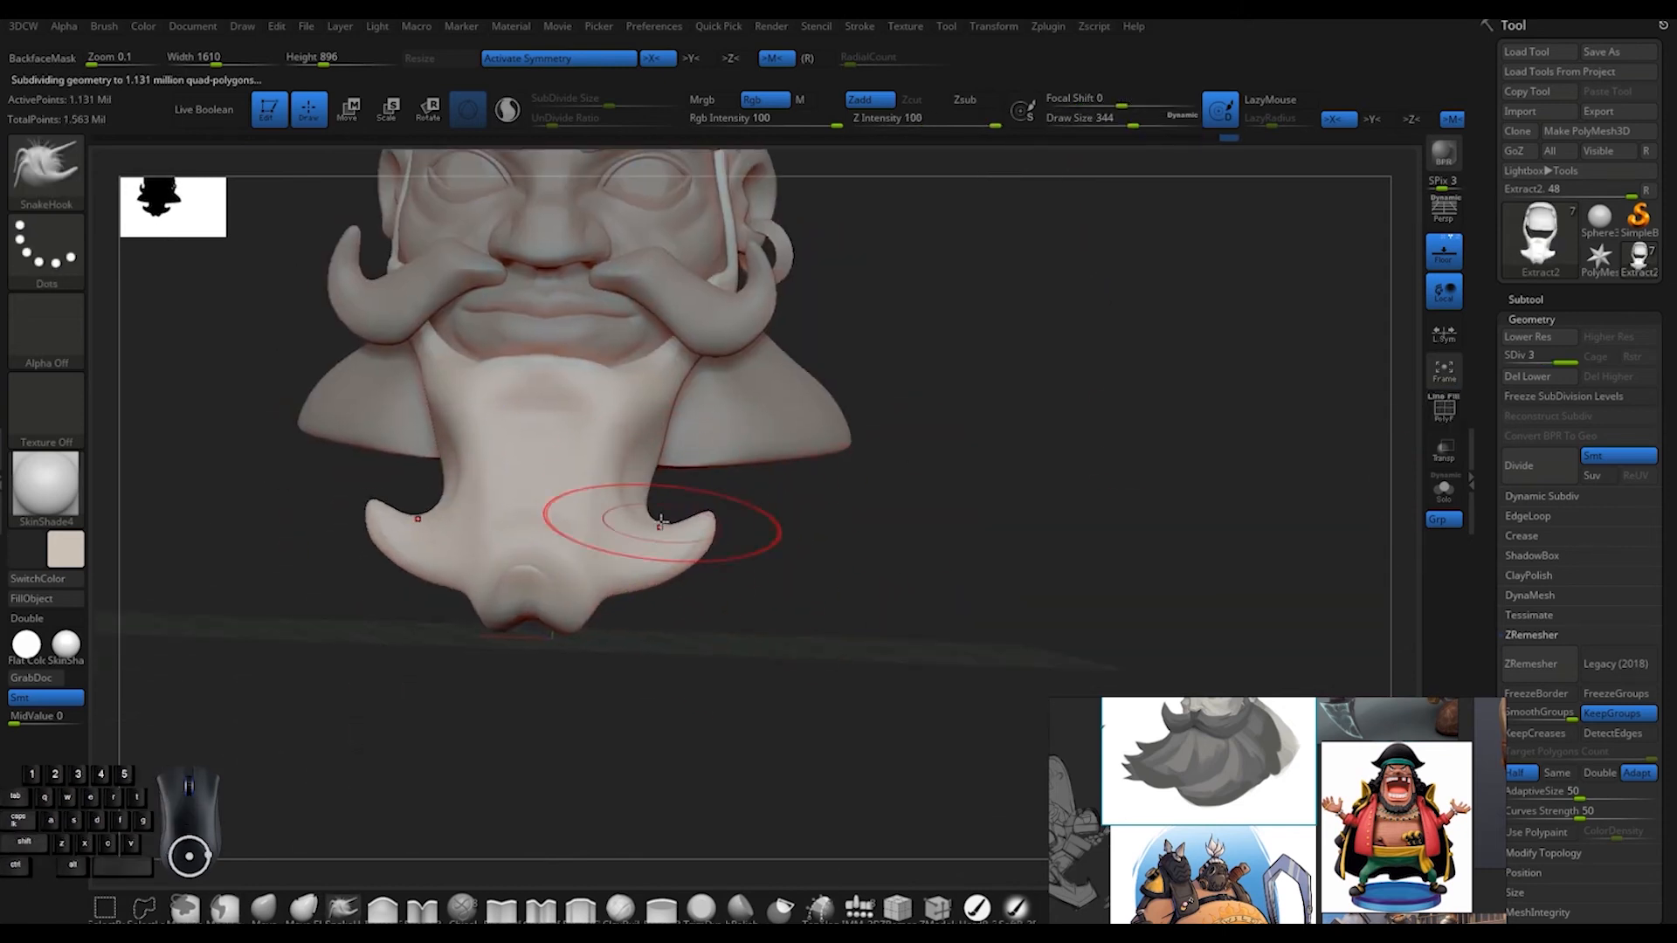
Widen the sides of the beard and sharpen the curled side locks with a large SnakeHook brush
left_click_drag(711, 495, 645, 487)
key("space")
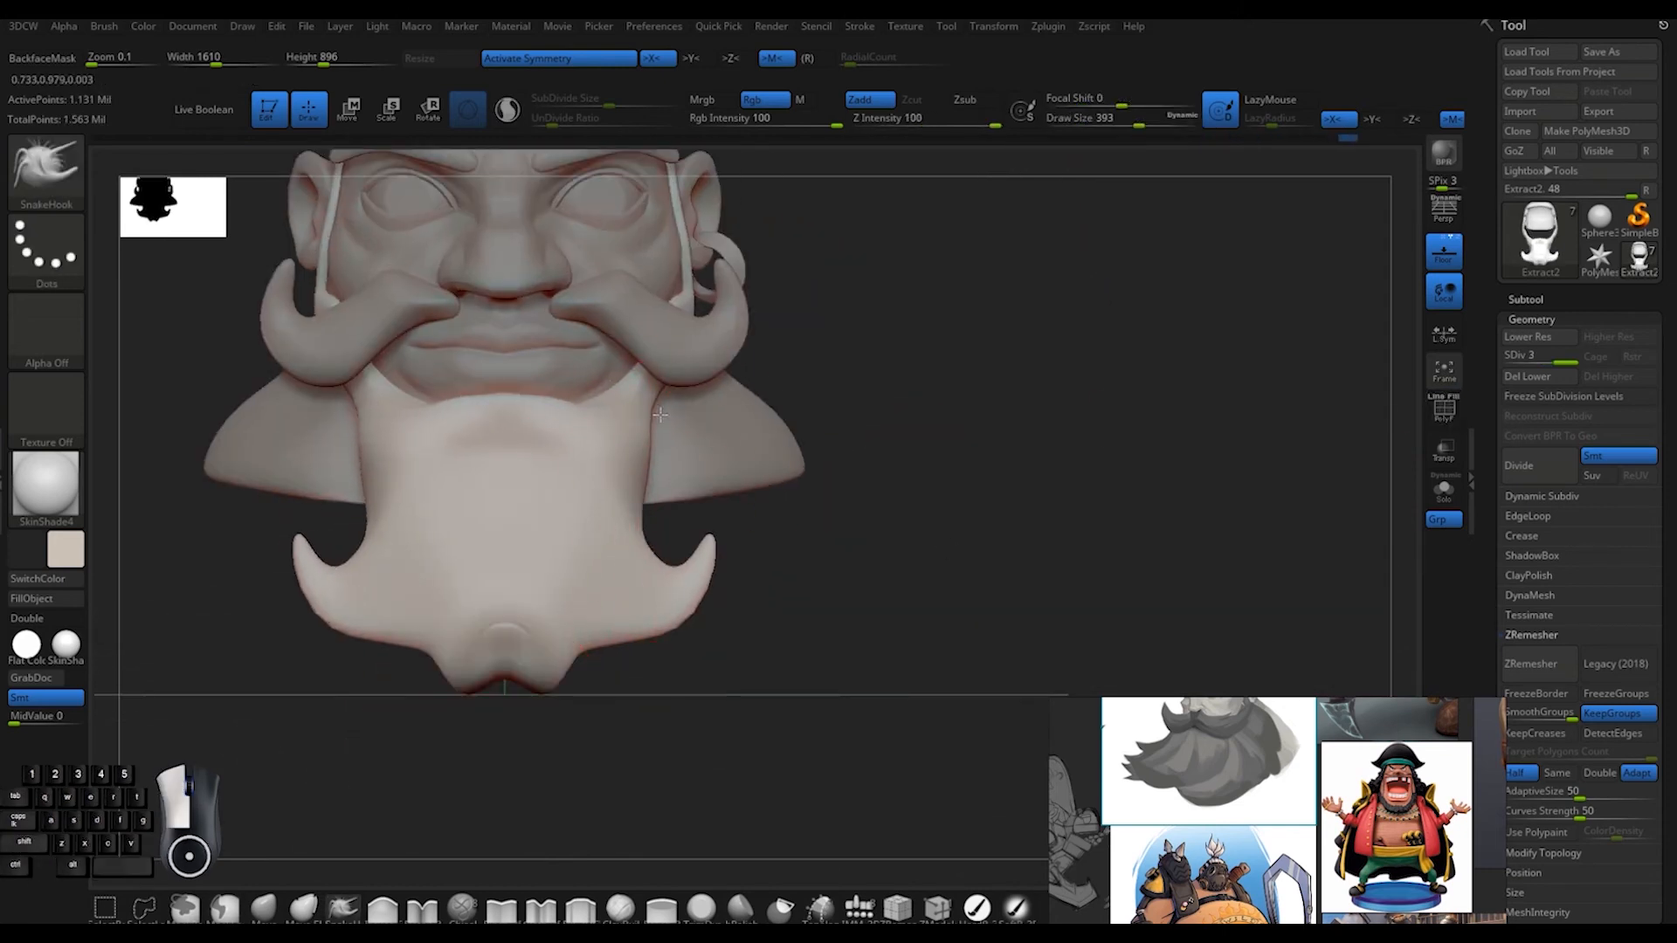
mouse_move(664, 390)
left_mouse_down()
mouse_move(454, 734)
mouse_move(749, 337)
mouse_move(943, 265)
mouse_move(1180, 476)
mouse_move(1049, 550)
left_mouse_up()
key("space")
left_click_drag(576, 578, 599, 580)
left_click_drag(393, 603, 625, 592)
mouse_move(786, 594)
left_mouse_down()
mouse_move(987, 586)
mouse_move(838, 567)
left_mouse_up()
mouse_move(961, 559)
left_mouse_down()
mouse_move(856, 550)
mouse_move(961, 567)
left_mouse_up()
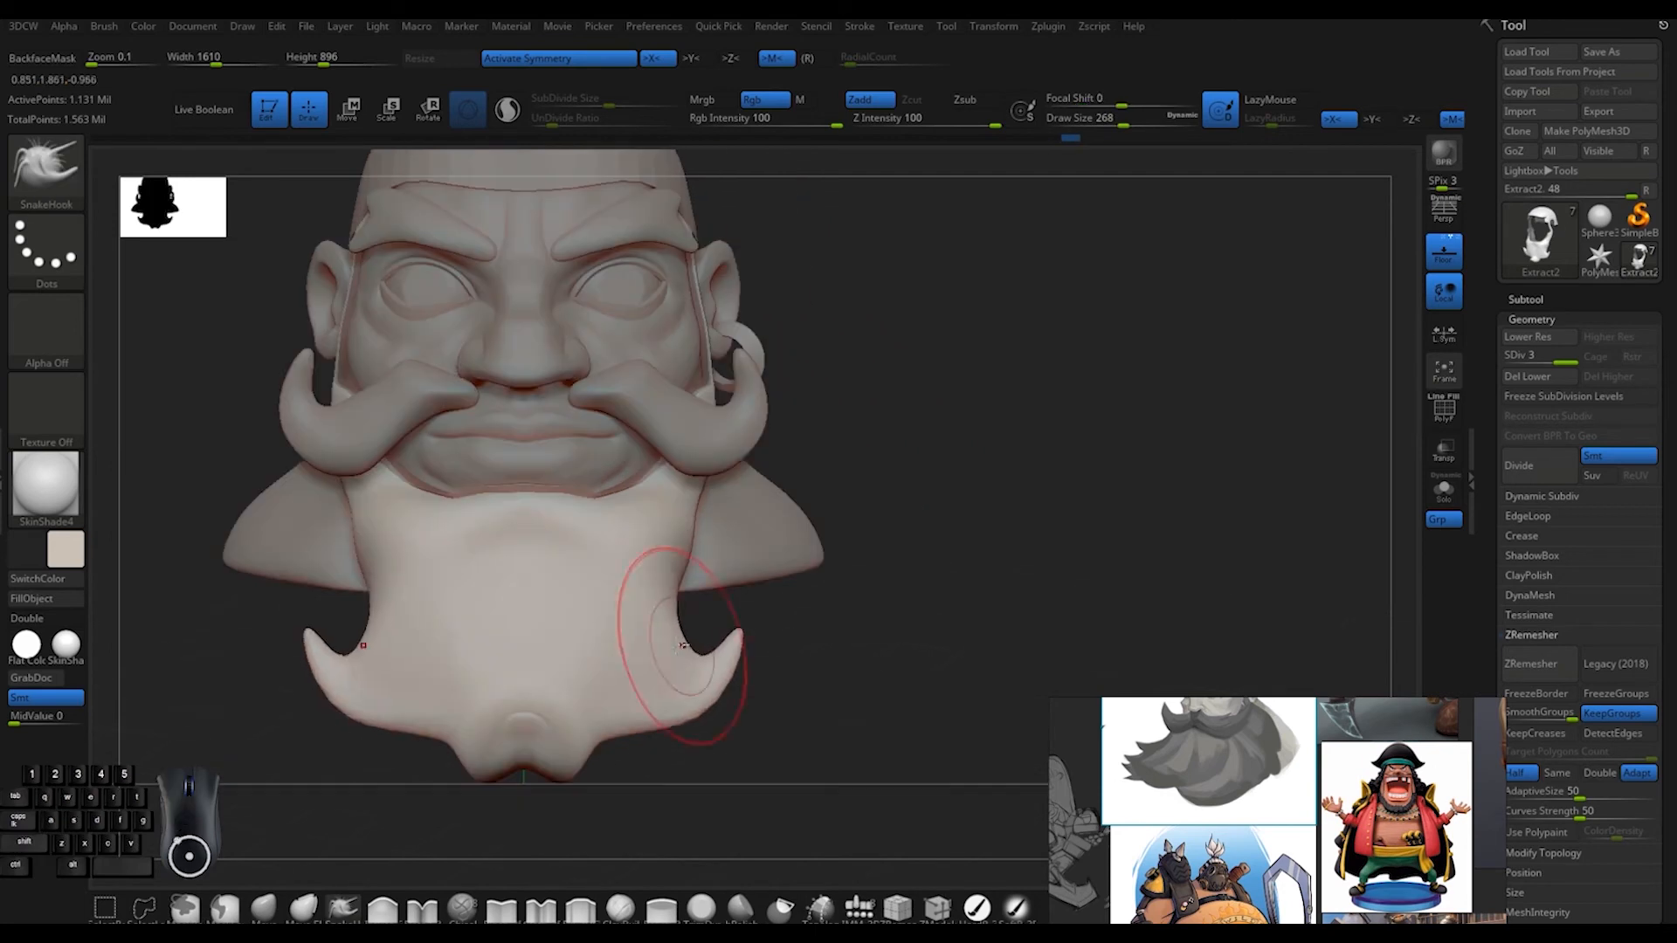
Refine the inner curve of the side locks and reshape the back of the beard from below at draw size 484
left_click_drag(682, 647, 690, 668)
key("space")
left_click_drag(802, 668, 786, 670)
mouse_move(812, 568)
left_mouse_down()
mouse_move(869, 511)
mouse_move(821, 524)
left_mouse_up()
right_click_drag(611, 489, 400, 550, "ctrl")
left_click_drag(699, 559, 786, 489)
left_click_drag(498, 284, 518, 300)
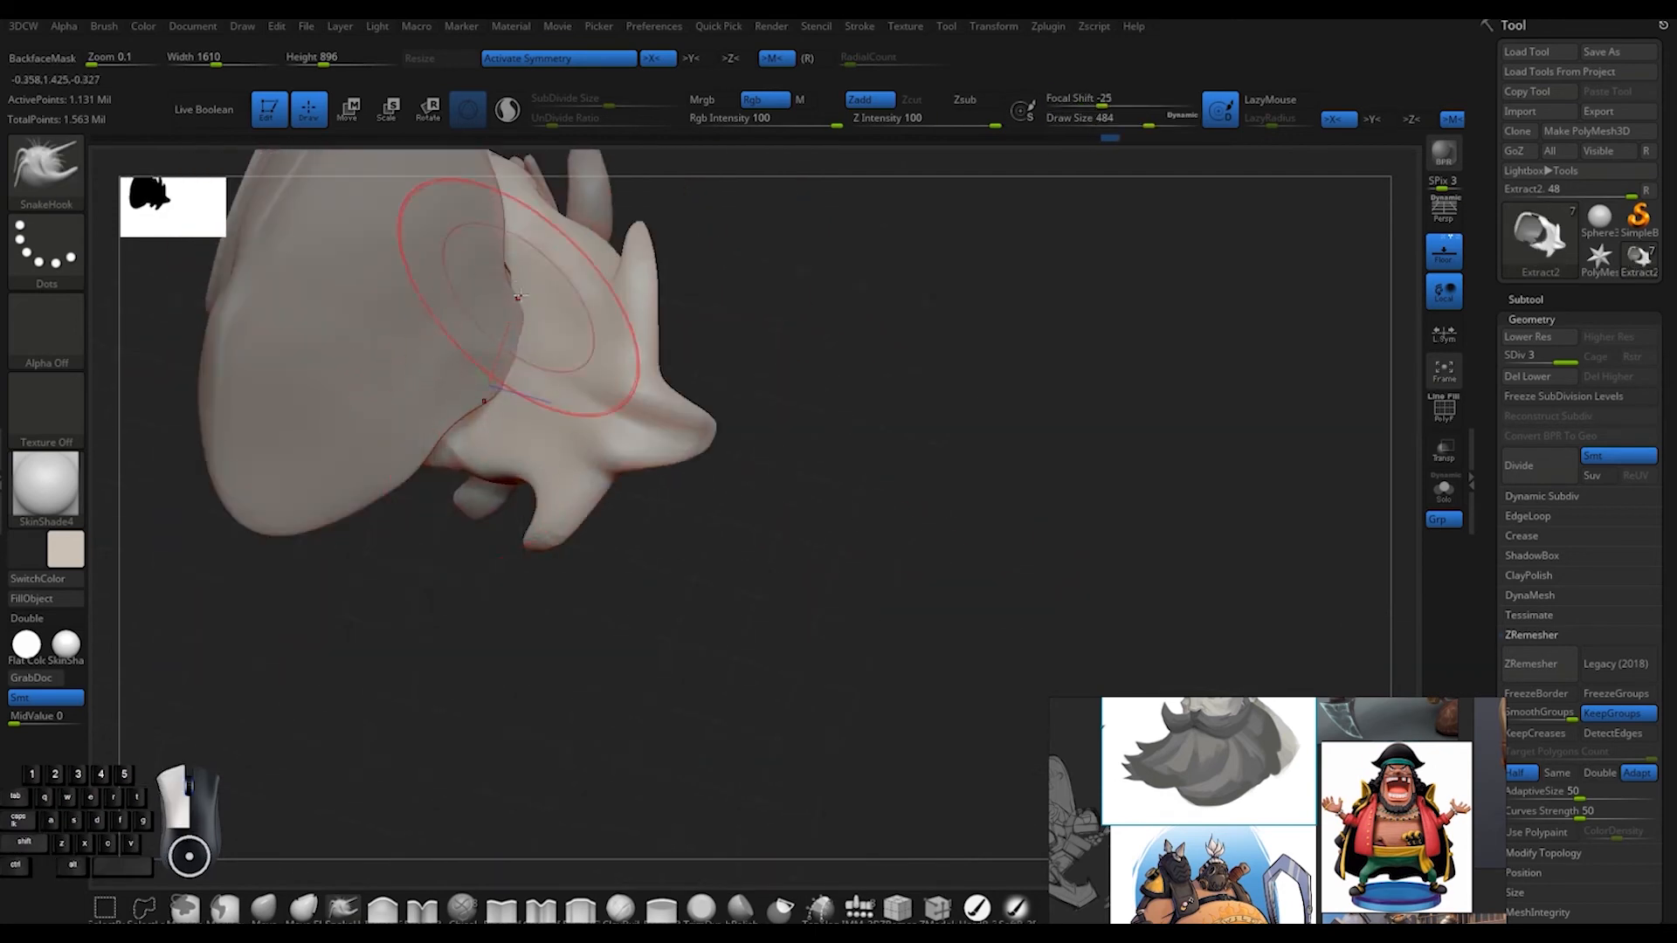
Examine the beard's side profile and compare it with the bearded character references
left_click_drag(786, 542, 681, 490)
left_click_drag(839, 363, 682, 485)
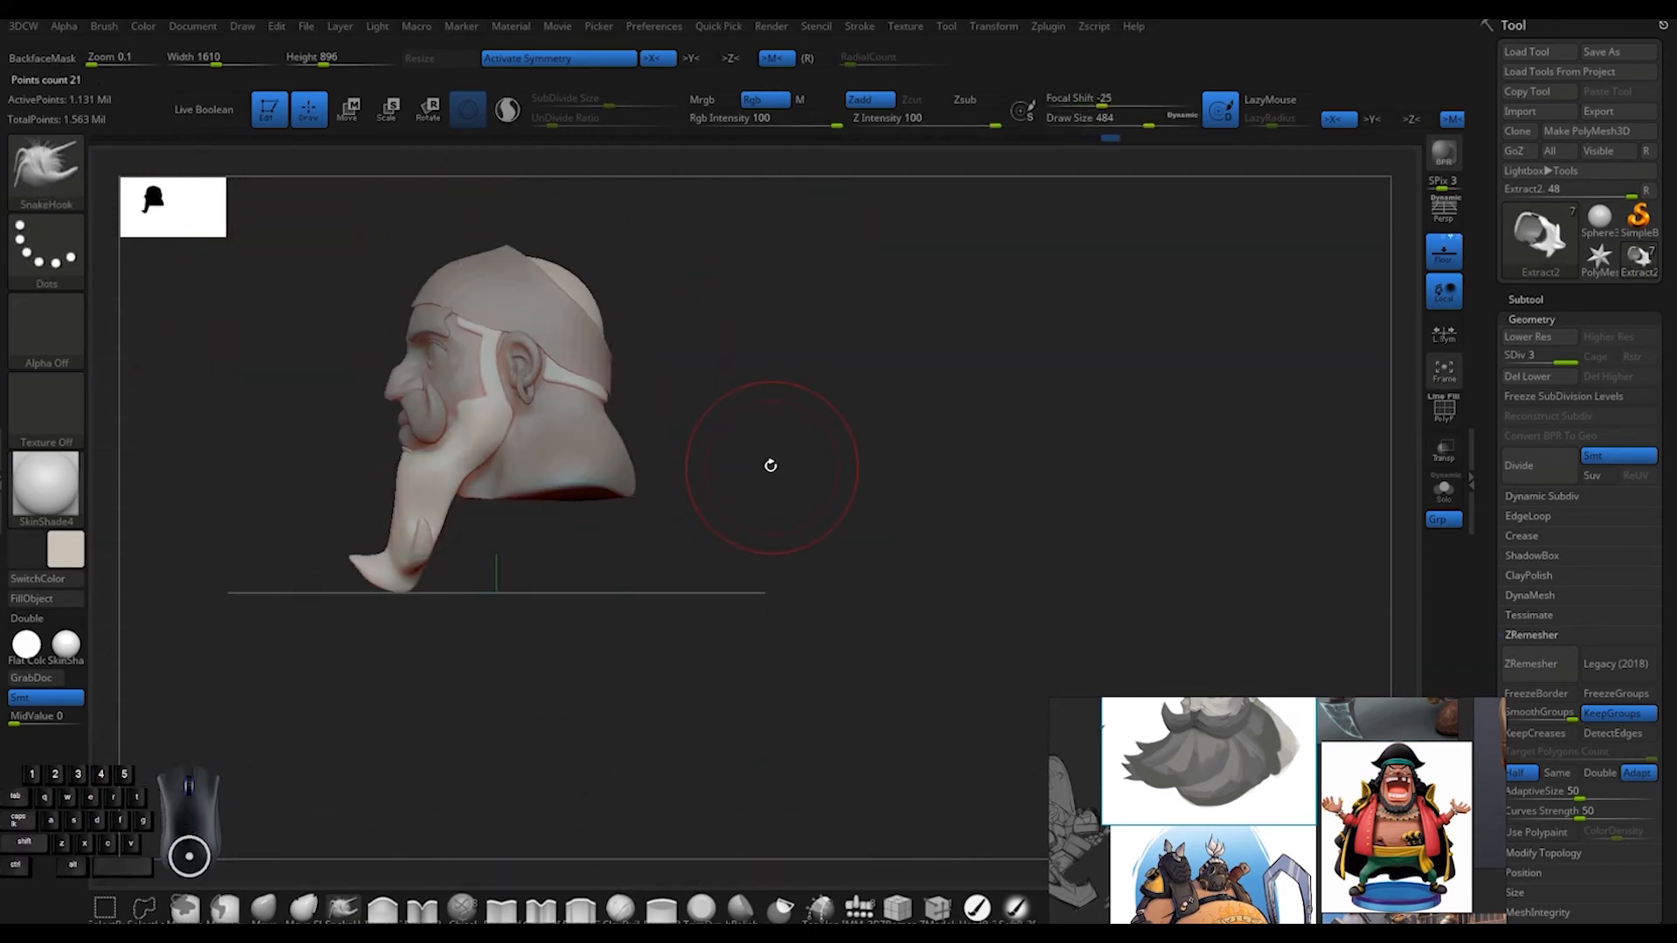
left_click_drag(967, 518, 903, 472)
key("space")
left_click_drag(860, 660, 834, 660)
left_click_drag(961, 542, 837, 541)
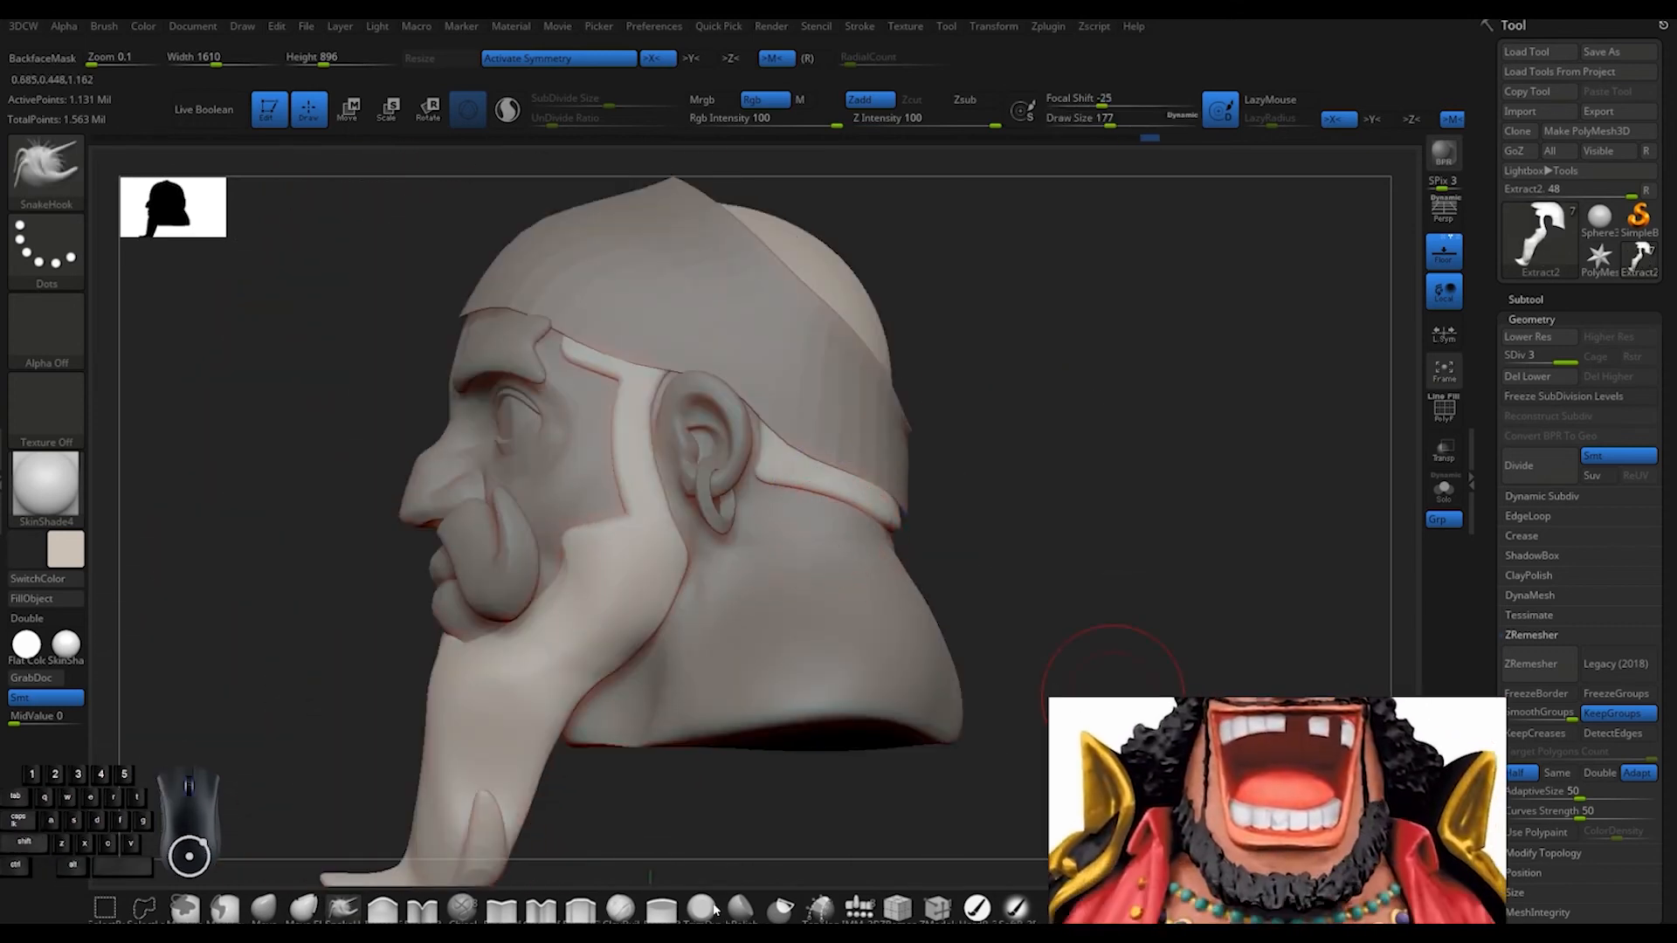
scroll(1223, 786, "down", 8)
scroll(1258, 795, "up", 6)
middle_click_drag(1267, 768, 1301, 787)
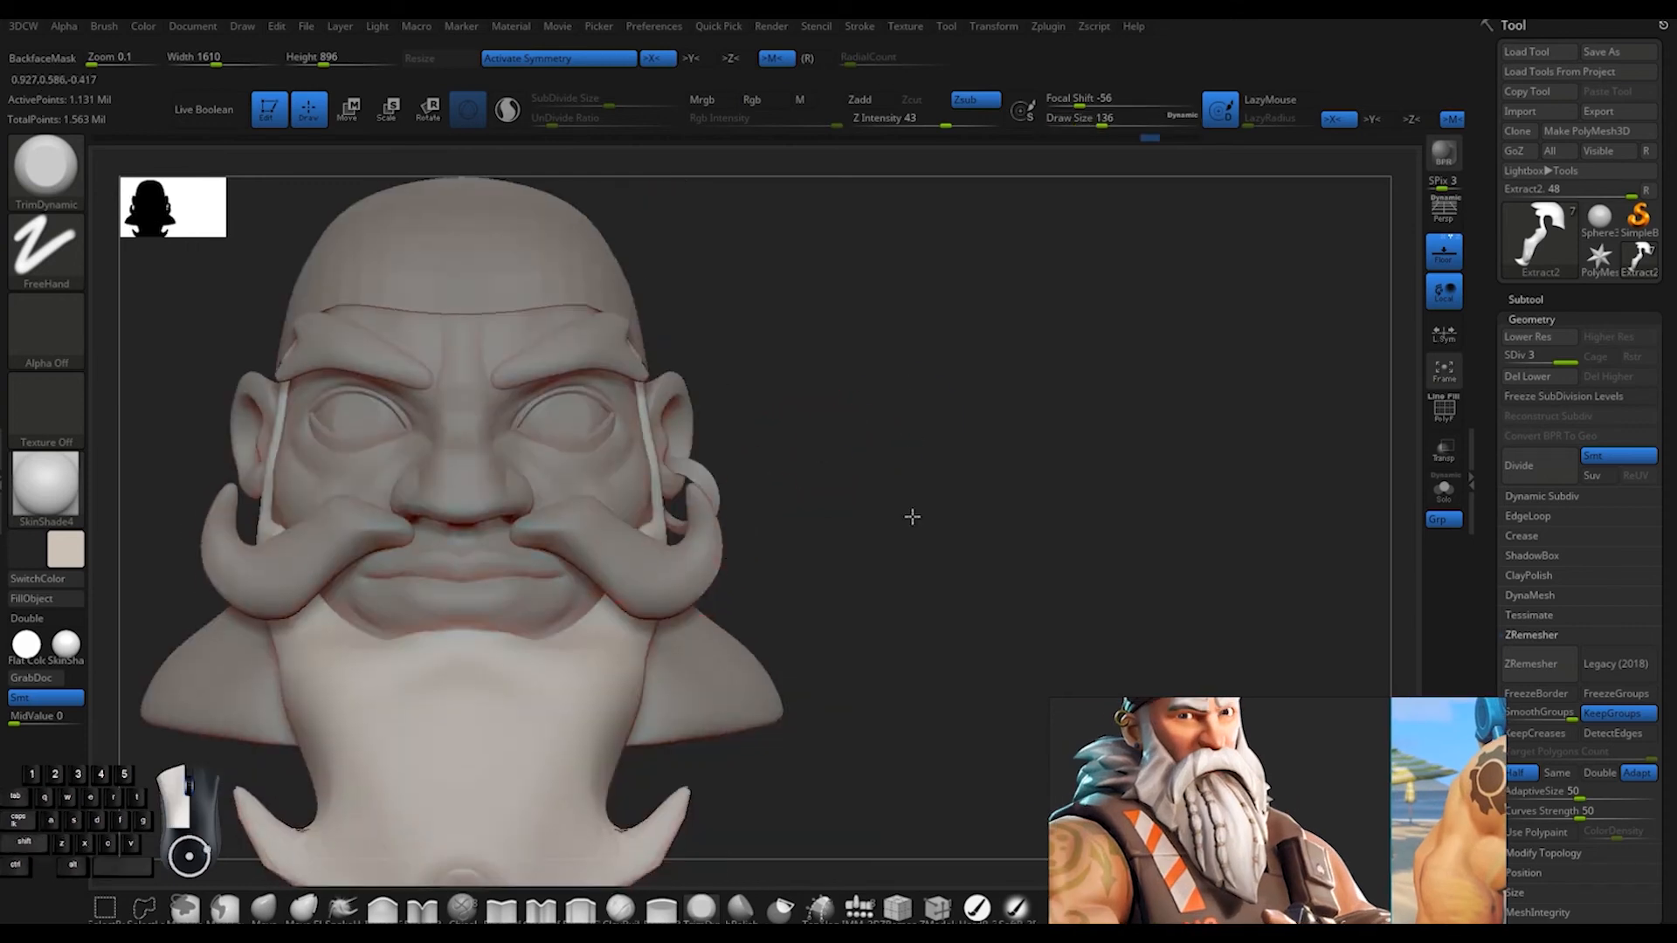
Check the moustache from below, reselect the beard shell and pull its upper corners up toward the moustache
left_click_drag(909, 516, 619, 572)
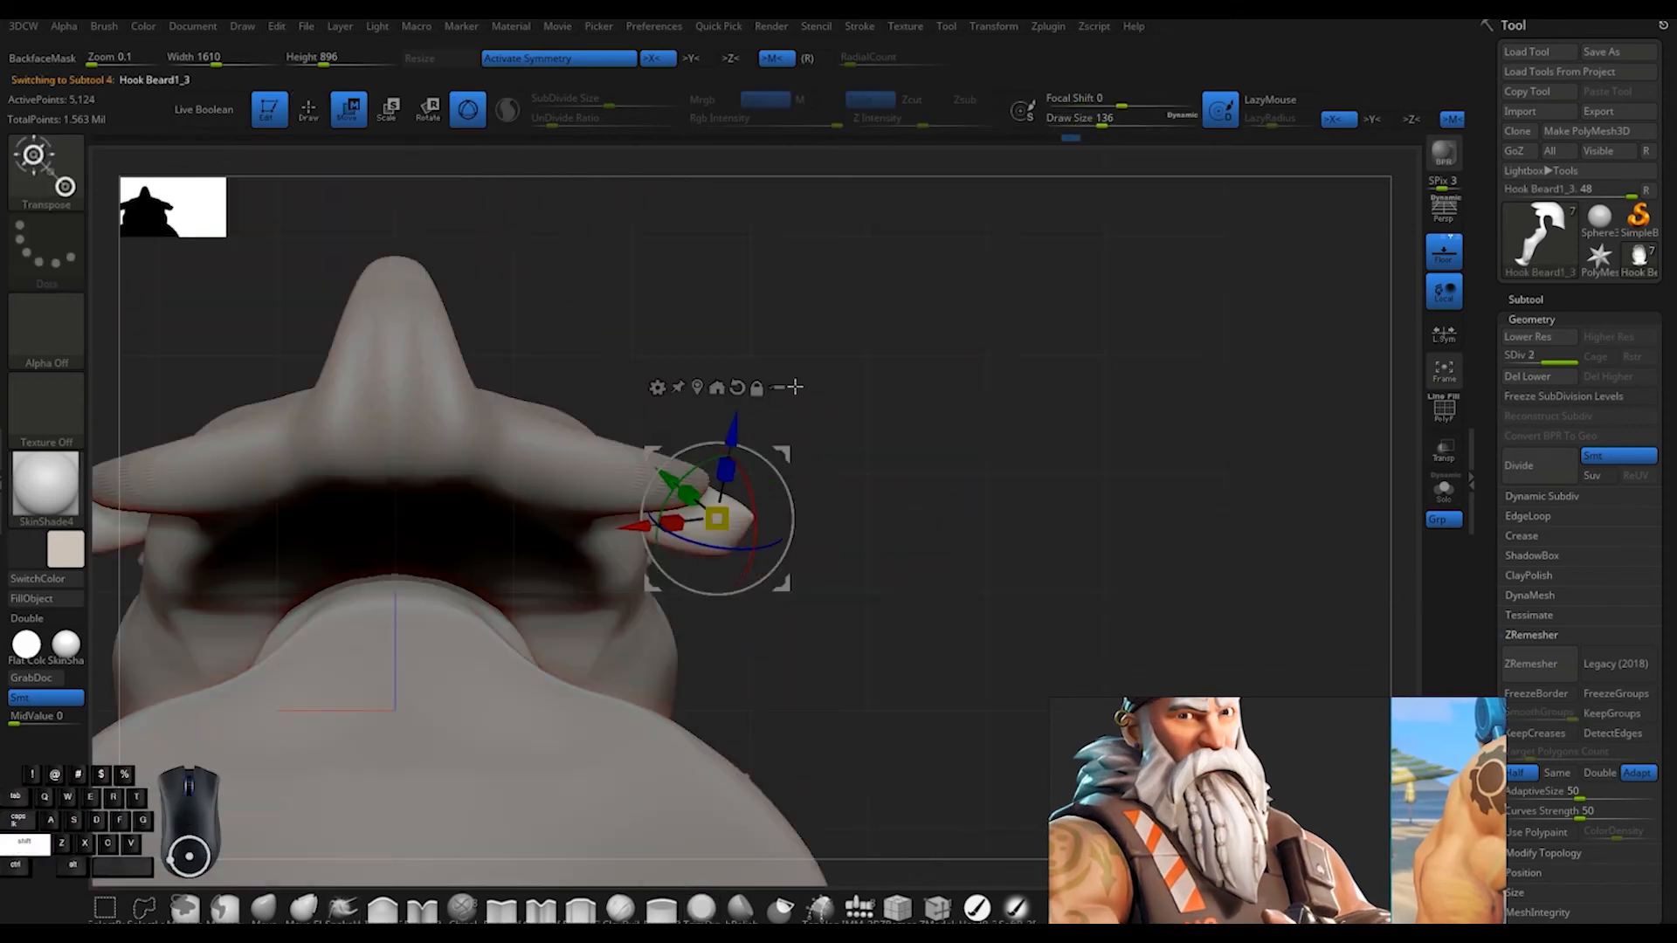
left_click_drag(786, 490, 559, 625)
left_click(524, 624, "alt")
left_click_drag(515, 603, 498, 626, "shift")
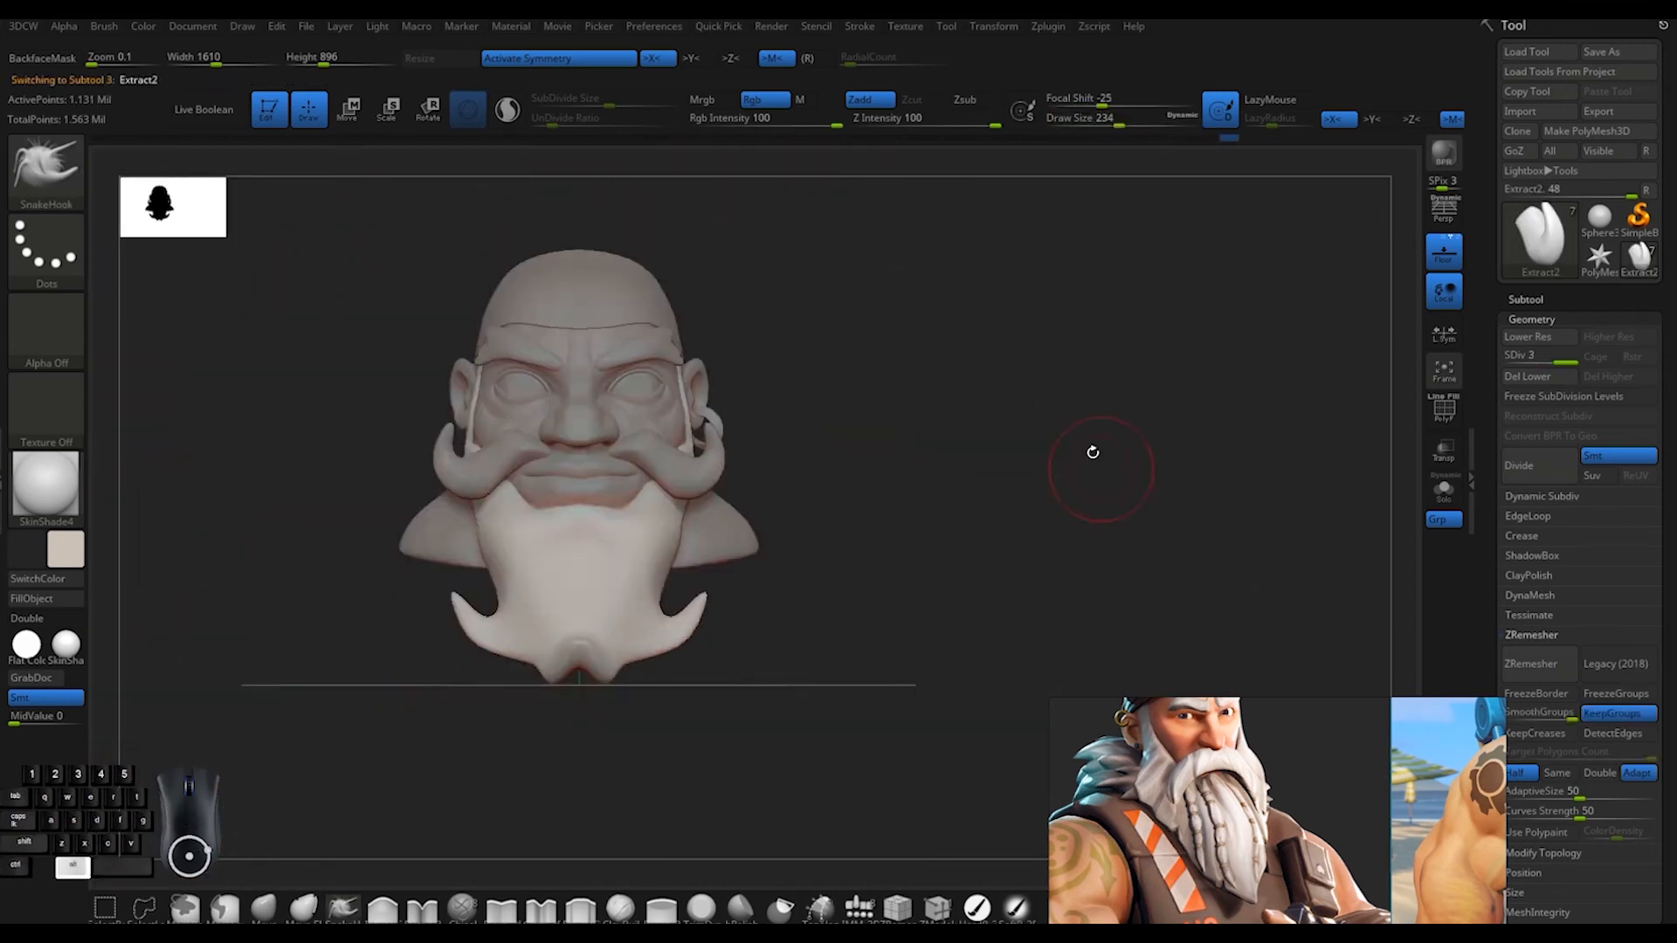
key("space")
mouse_move(735, 411)
left_mouse_down()
mouse_move(696, 711)
mouse_move(966, 461)
mouse_move(958, 494)
left_mouse_up()
Compare the head with the grey bearded reference and reselect the beard shell
scroll(1255, 756, "down", 5)
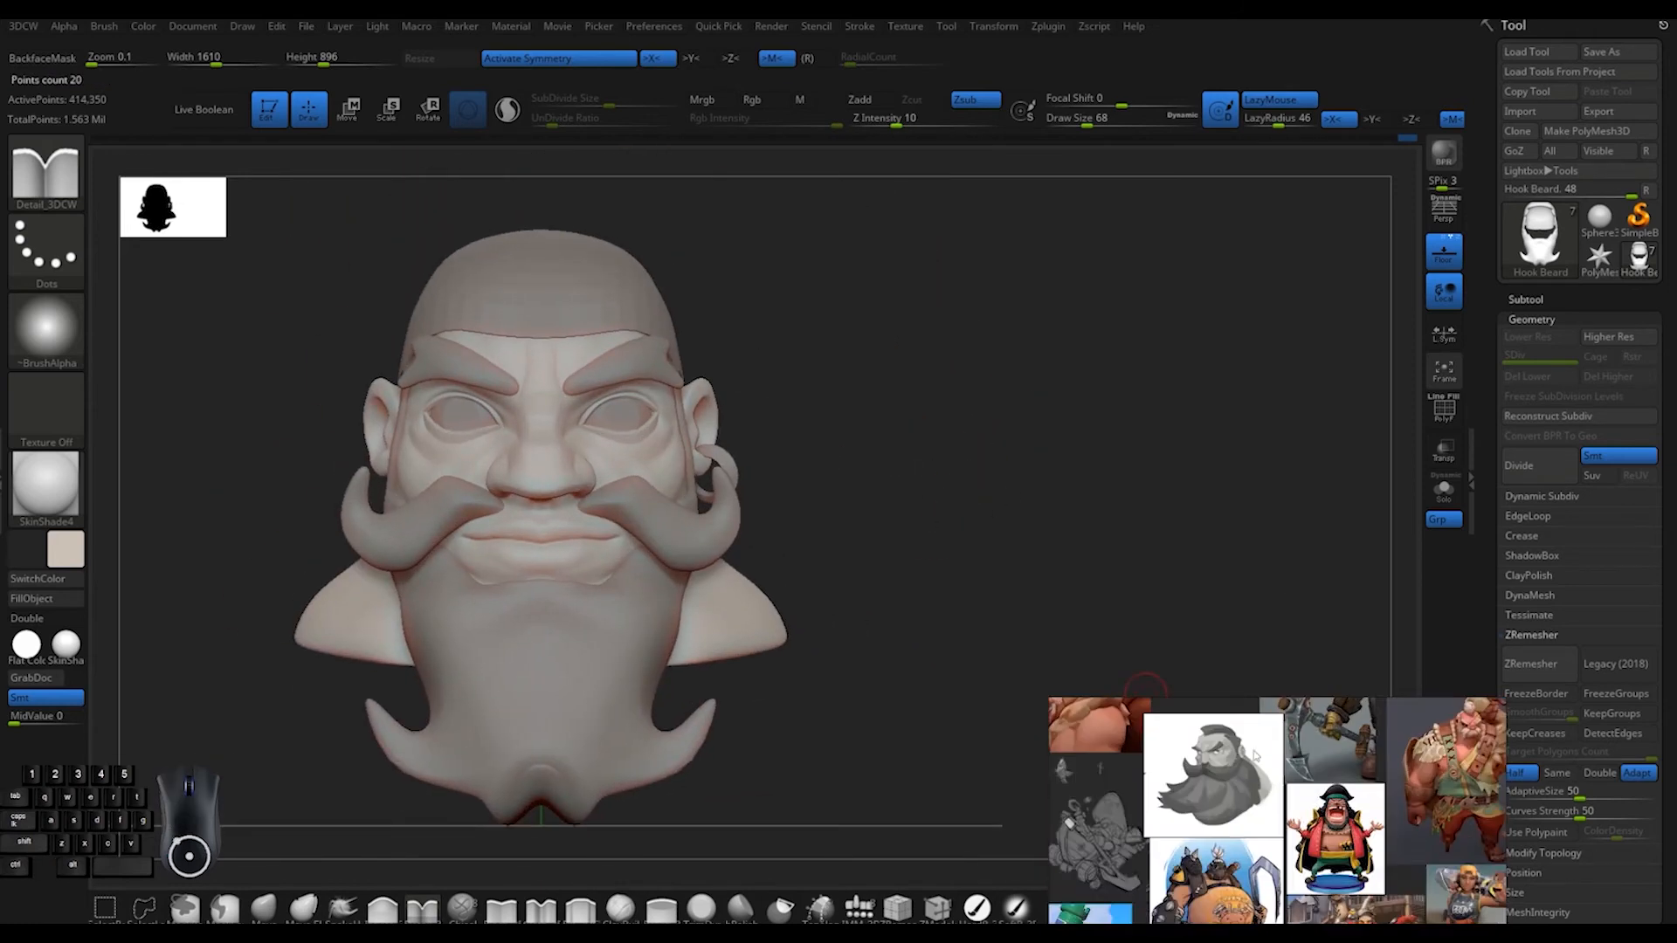
middle_click_drag(1256, 757, 1345, 787)
left_click_drag(1017, 464, 883, 449)
left_click_drag(990, 440, 1146, 421)
left_click(546, 668, "alt")
Blend the side locks back into the beard and curve its tip upward with the SnakeHook brush
left_click_drag(1127, 524, 926, 537)
mouse_move(999, 553)
left_mouse_down("alt")
mouse_move(1065, 506)
mouse_move(1215, 524)
left_mouse_up("alt")
left_click_drag(1091, 542, 926, 546, "shift")
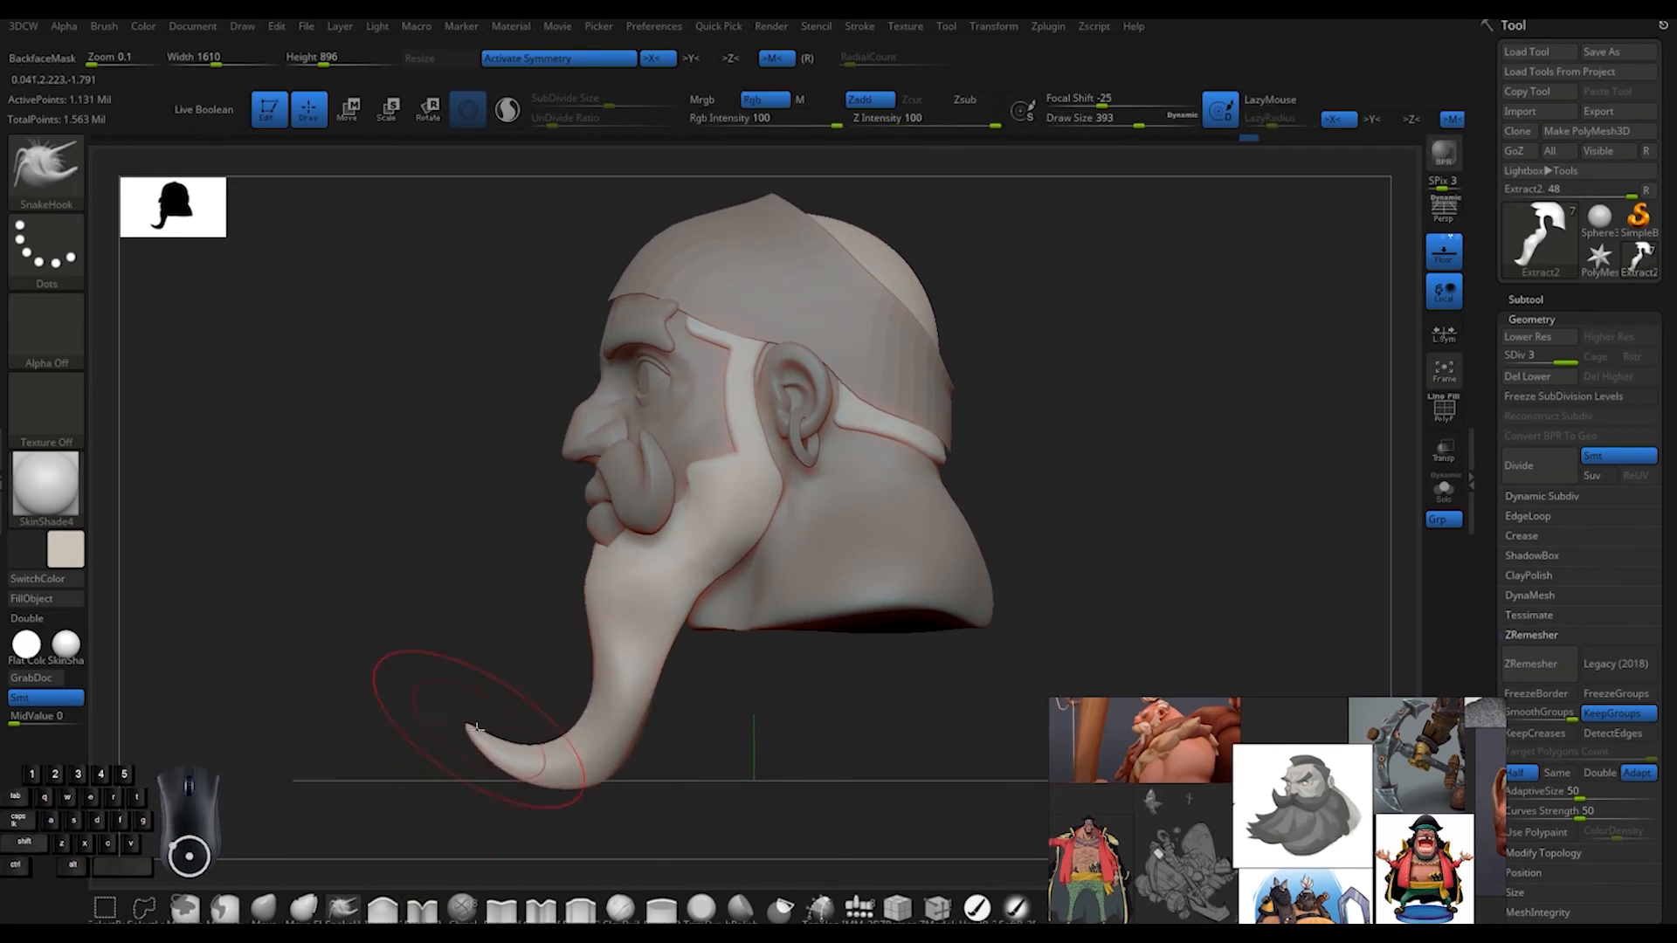
left_click_drag(639, 746, 697, 661)
mouse_move(557, 624)
left_mouse_down()
mouse_move(760, 625)
mouse_move(592, 576)
left_mouse_up()
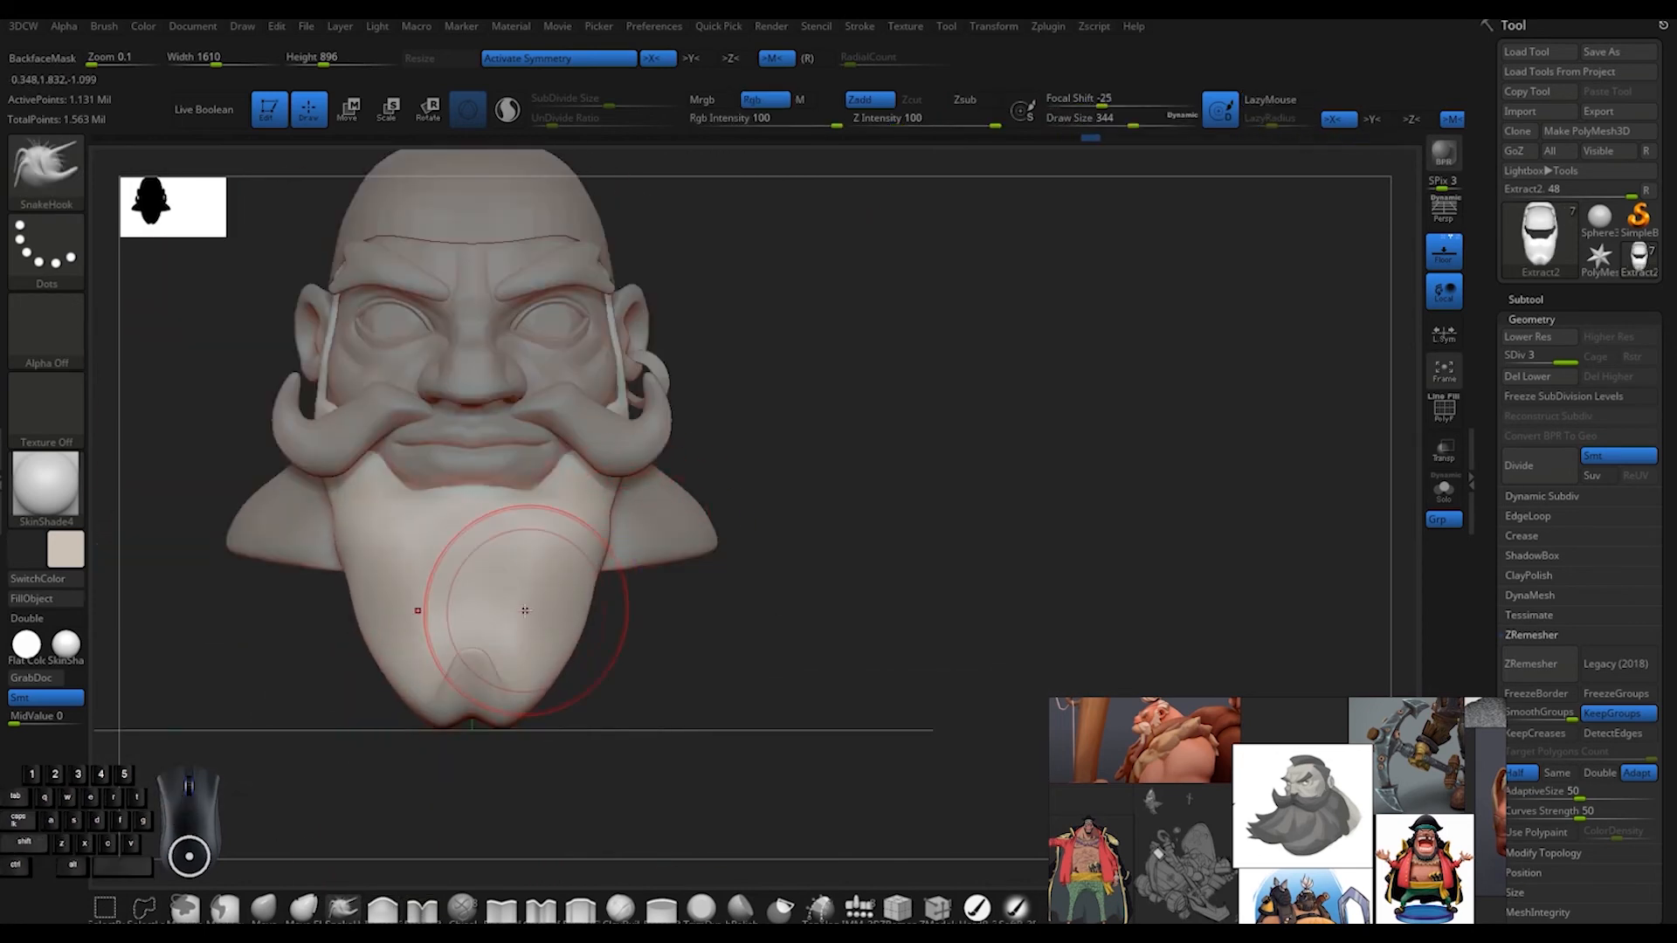
Fill out the back and lower profile of the beard with the SnakeHook brush and smooth its surface
left_click_drag(751, 616, 586, 603, "shift")
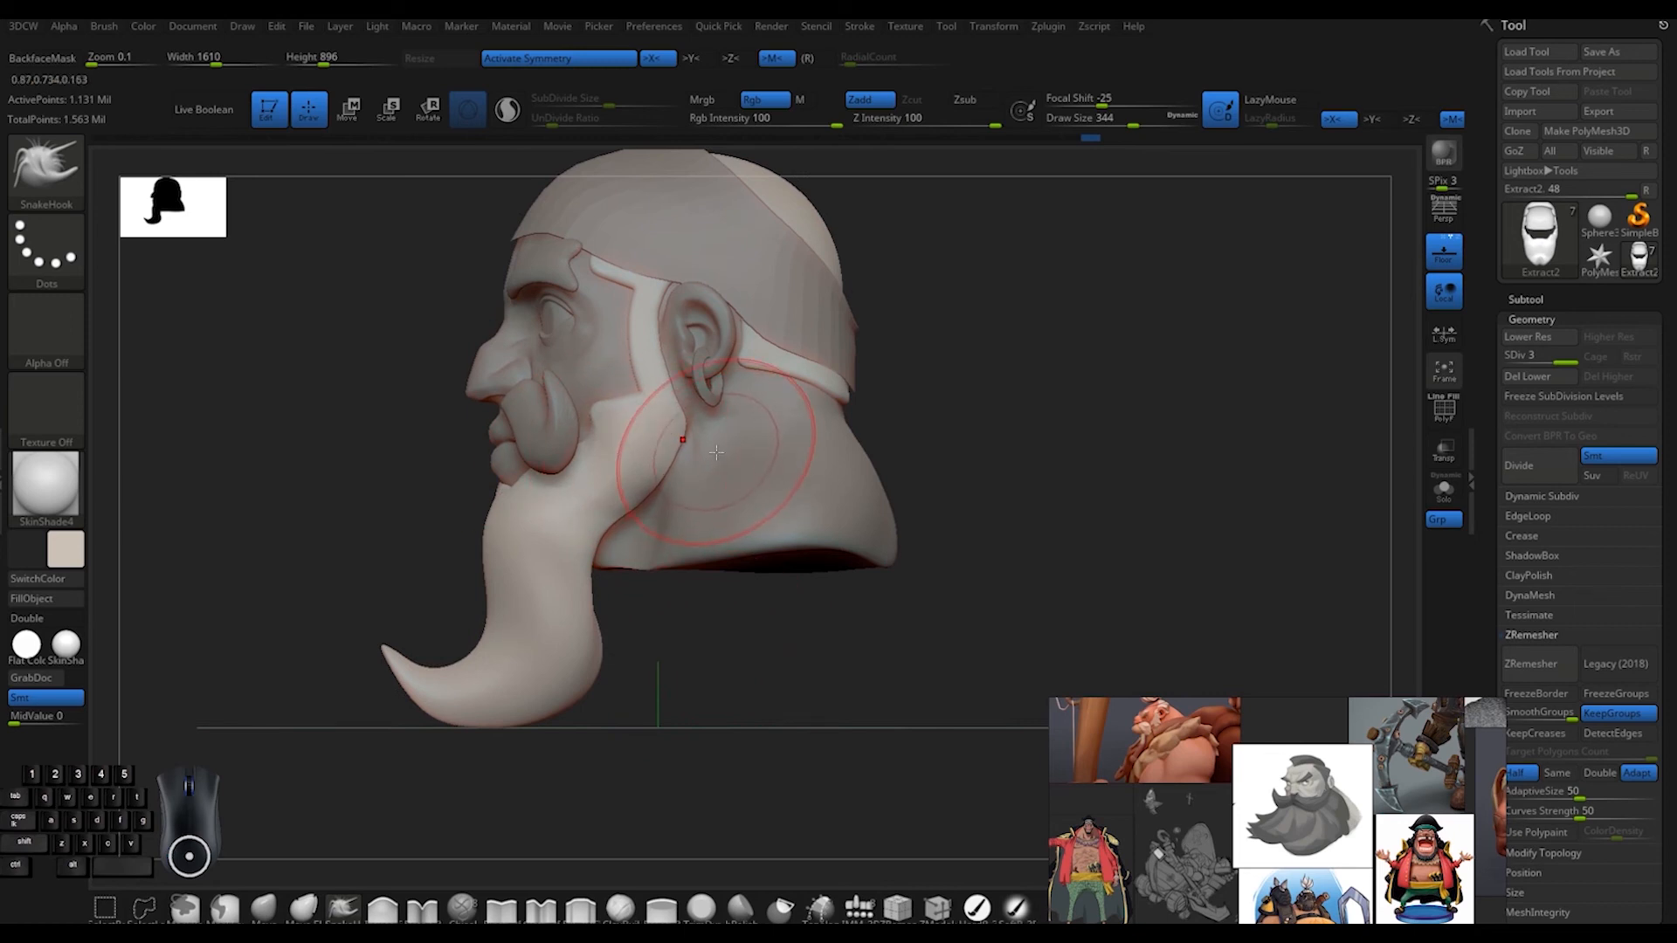
left_click_drag(689, 661, 619, 591)
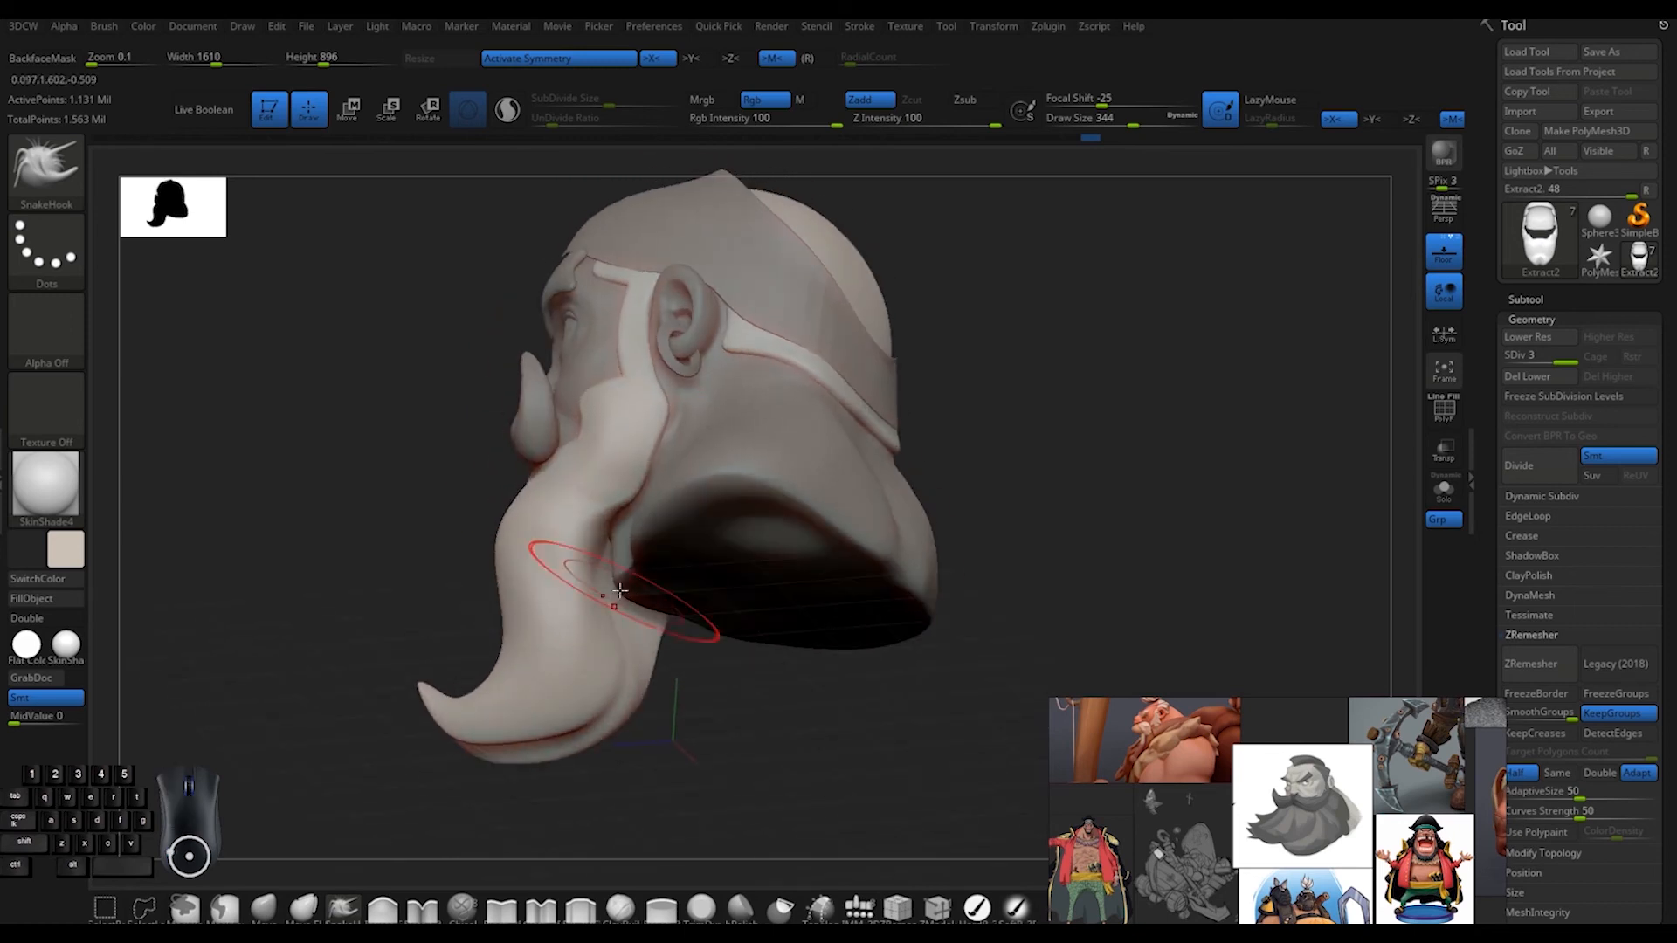
left_click_drag(648, 460, 778, 533, "shift")
key("space")
left_click_drag(958, 252, 943, 251)
mouse_move(982, 284)
left_mouse_down()
mouse_move(805, 520)
mouse_move(716, 524)
left_mouse_up()
key("space")
left_click_drag(830, 559, 943, 437, "alt")
mouse_move(1136, 445)
left_mouse_down()
mouse_move(1067, 453)
mouse_move(1161, 507)
left_mouse_up()
left_click(952, 458, "alt")
Pull a lock outward at each side of the jaw with a smaller SnakeHook brush and undo the last smoothing stroke
key("space")
left_click_drag(732, 456, 714, 457)
mouse_move(856, 437)
left_mouse_down()
mouse_move(682, 446)
mouse_move(756, 393)
left_mouse_up()
key("space")
left_click_drag(552, 563, 573, 563)
left_click_drag(677, 564, 741, 553, "shift")
left_click_drag(860, 529, 777, 456)
left_click_drag(515, 601, 552, 569)
left_click_drag(786, 524, 751, 559, "shift")
key("ctrl+z")
Lengthen the jaw locks into upward curls and smooth their bases, isolating the shell to check them
left_click_drag(751, 559, 743, 664, "alt")
left_click_drag(743, 611, 690, 532)
left_click_drag(524, 603, 552, 572)
mouse_move(664, 542)
left_mouse_down("shift")
mouse_move(716, 603)
mouse_move(699, 576)
mouse_move(584, 573)
left_mouse_up("shift")
left_click(1444, 489)
left_click_drag(752, 489, 699, 454, "shift")
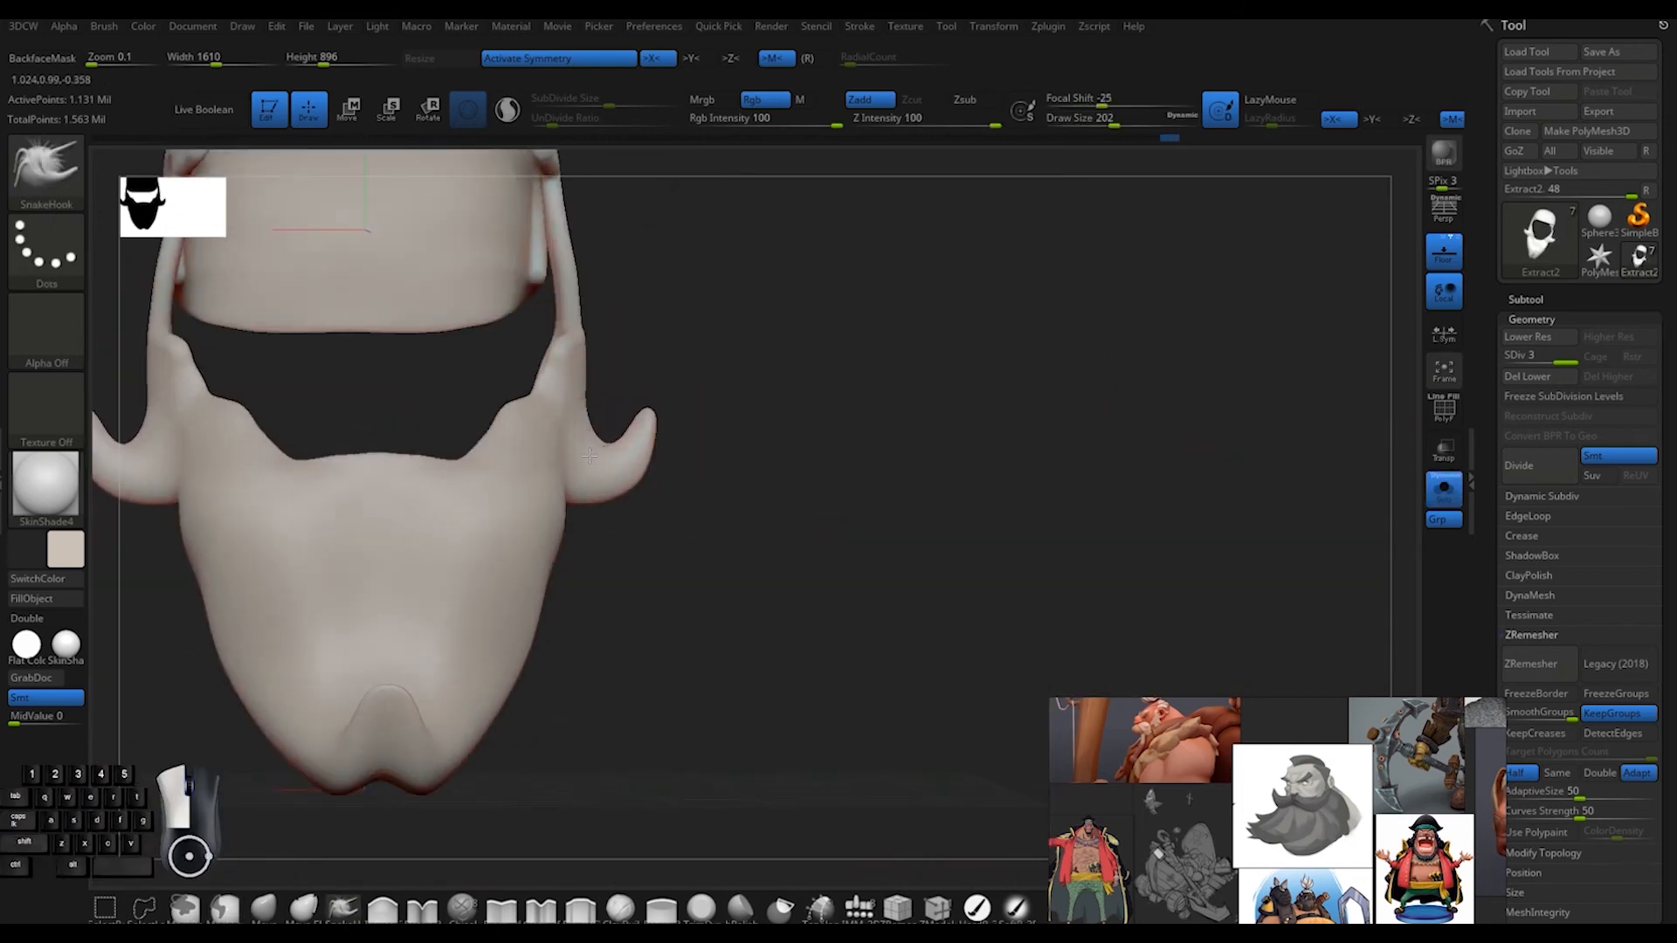
left_click_drag(555, 454, 568, 456, "shift")
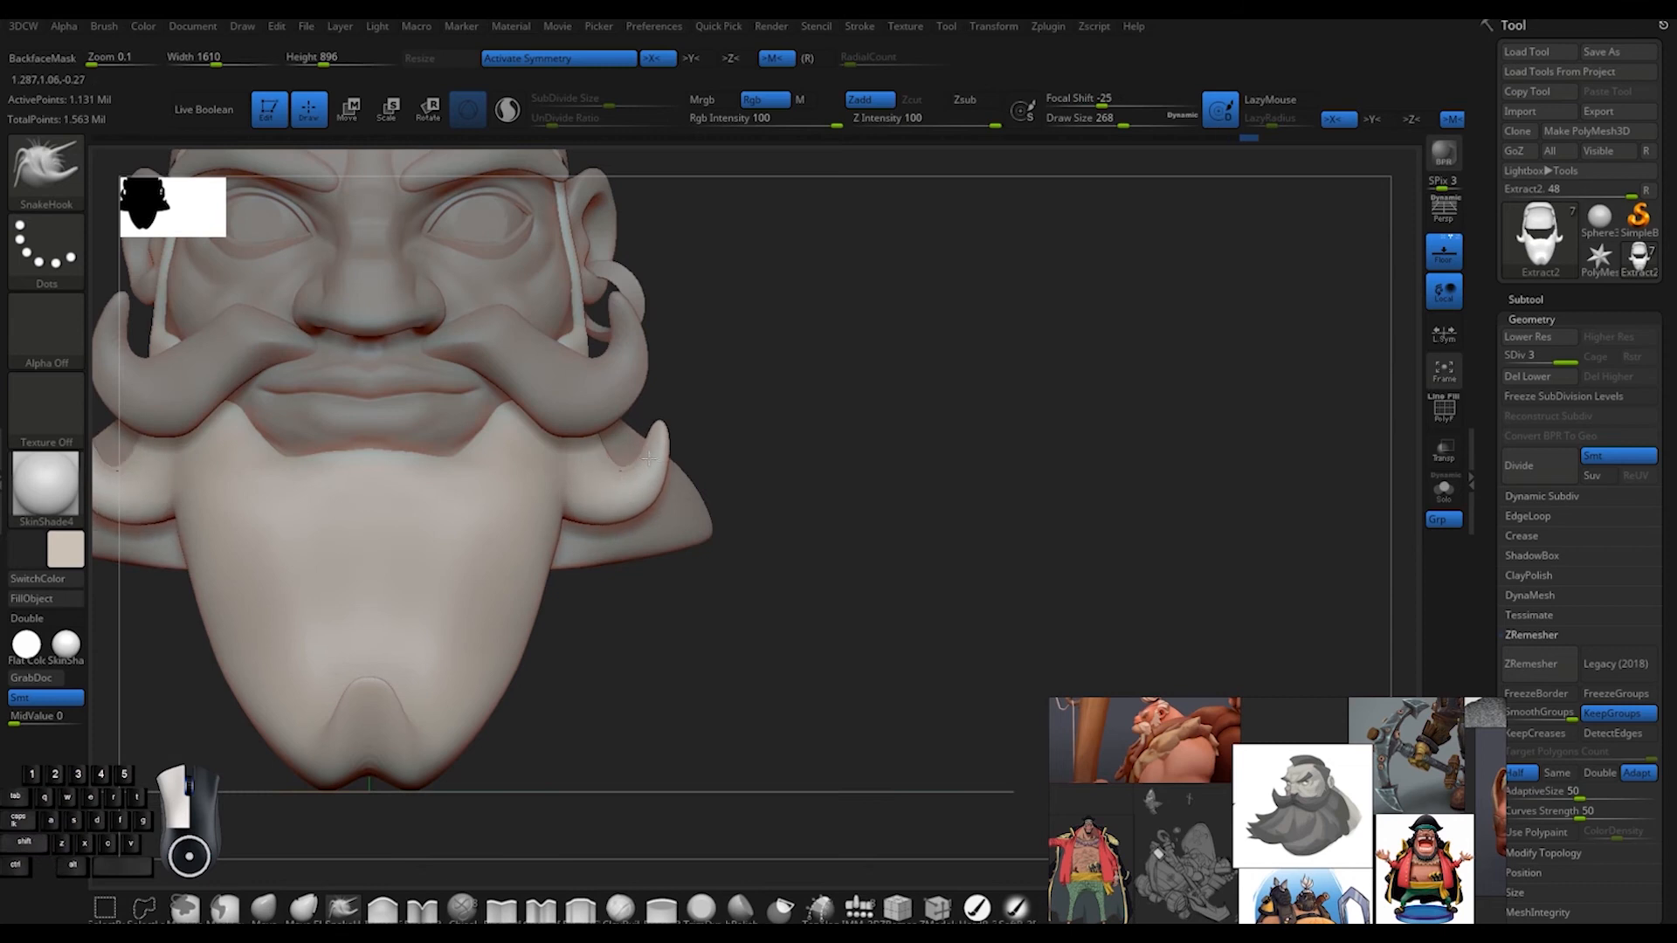
Pull a second pair of curled locks out of the lower beard sides and smooth them into the shell
left_click_drag(791, 498, 857, 367, "alt")
key("space")
mouse_move(917, 585)
left_mouse_down()
mouse_move(820, 599)
mouse_move(874, 597)
left_mouse_up()
key("space")
left_click_drag(668, 559, 674, 524)
left_click_drag(611, 572, 653, 583, "shift")
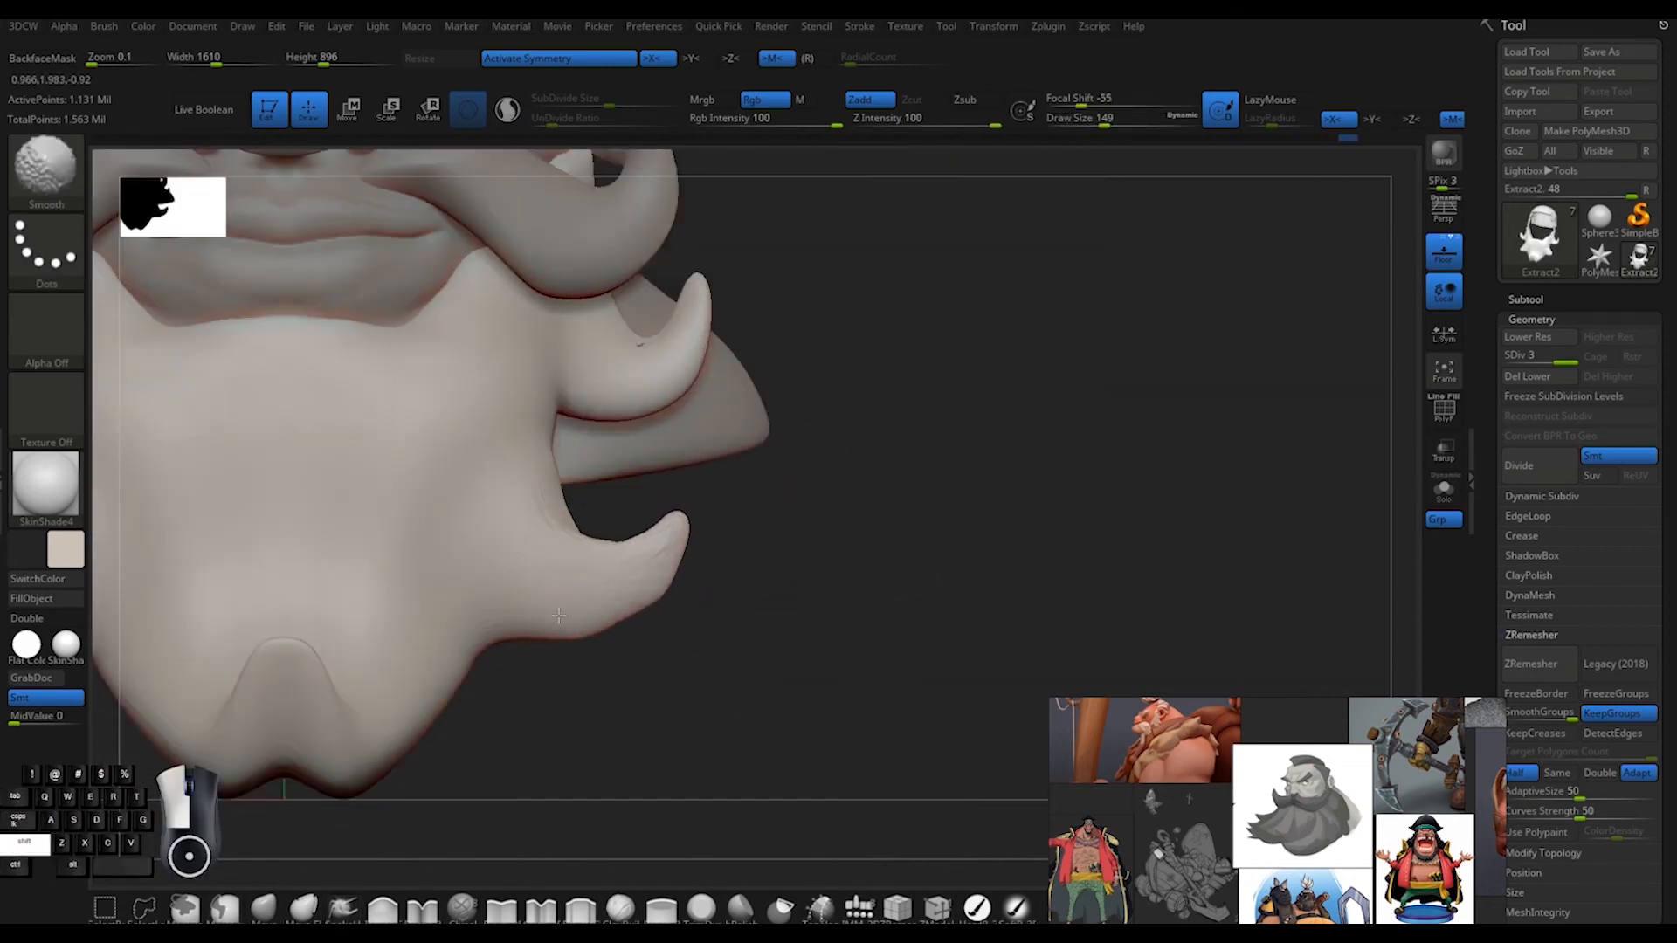
mouse_move(786, 568)
left_mouse_down()
mouse_move(821, 581)
mouse_move(773, 581)
left_mouse_up()
left_click_drag(527, 603, 543, 581, "shift")
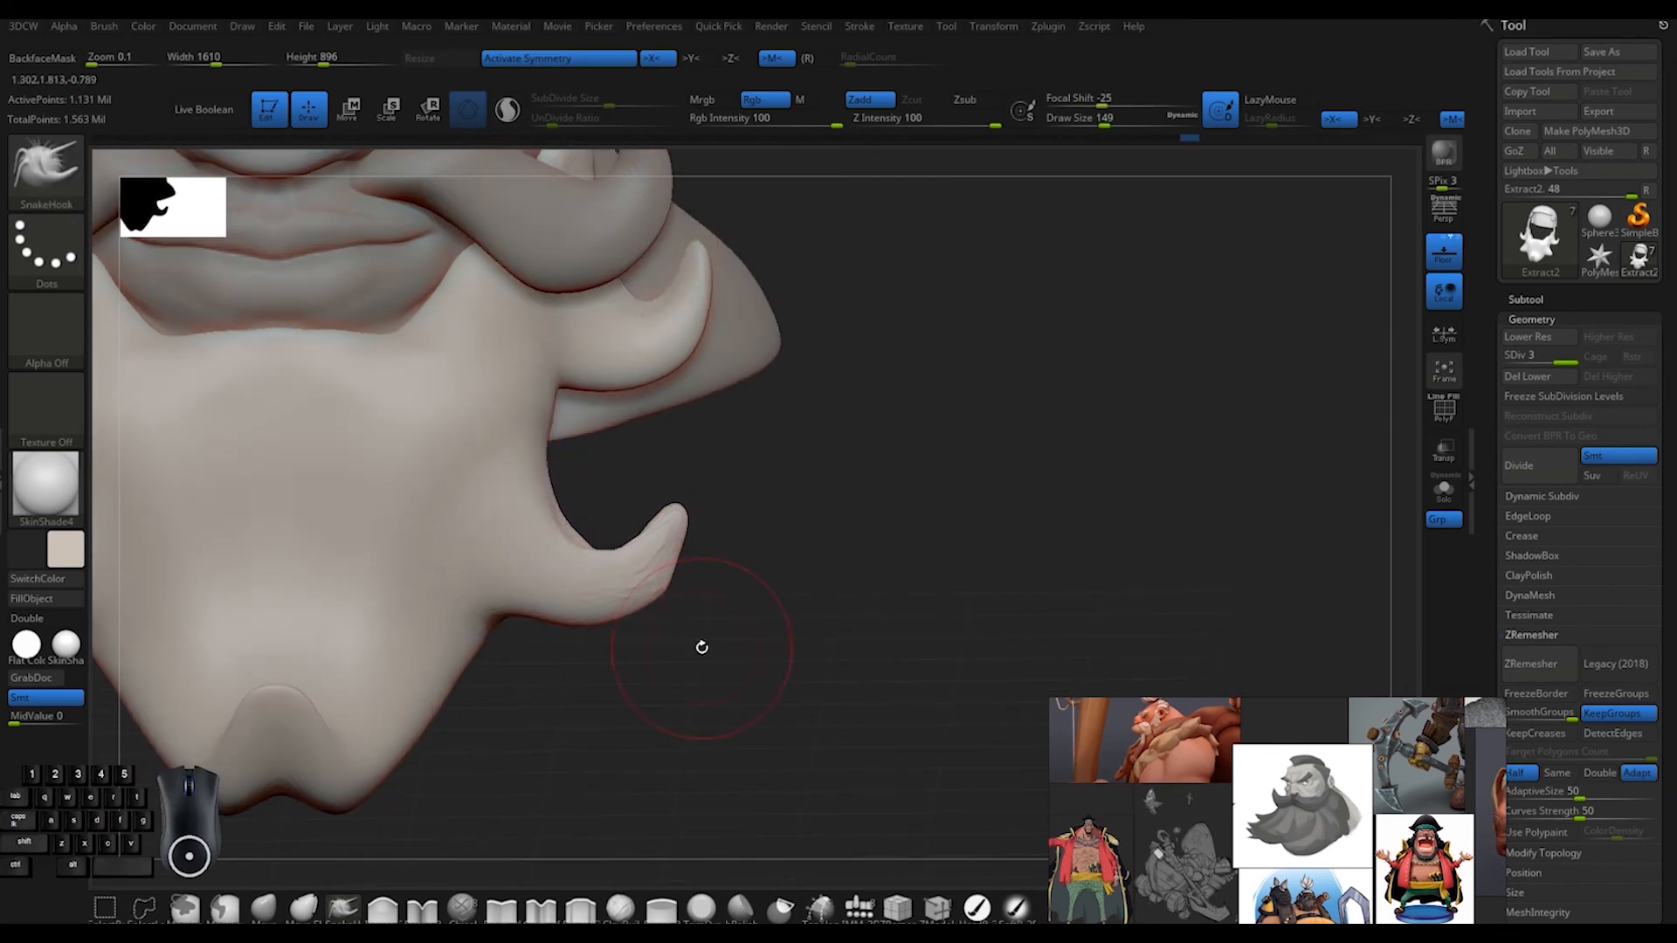
Delete the beard shell's lower subdivision levels and DynaMesh it at resolution 128
left_click(1529, 376)
left_click(1526, 299)
left_click(1531, 884)
left_click_drag(1486, 612, 1486, 504)
left_click(1530, 488)
left_click_drag(638, 524, 814, 585, "alt")
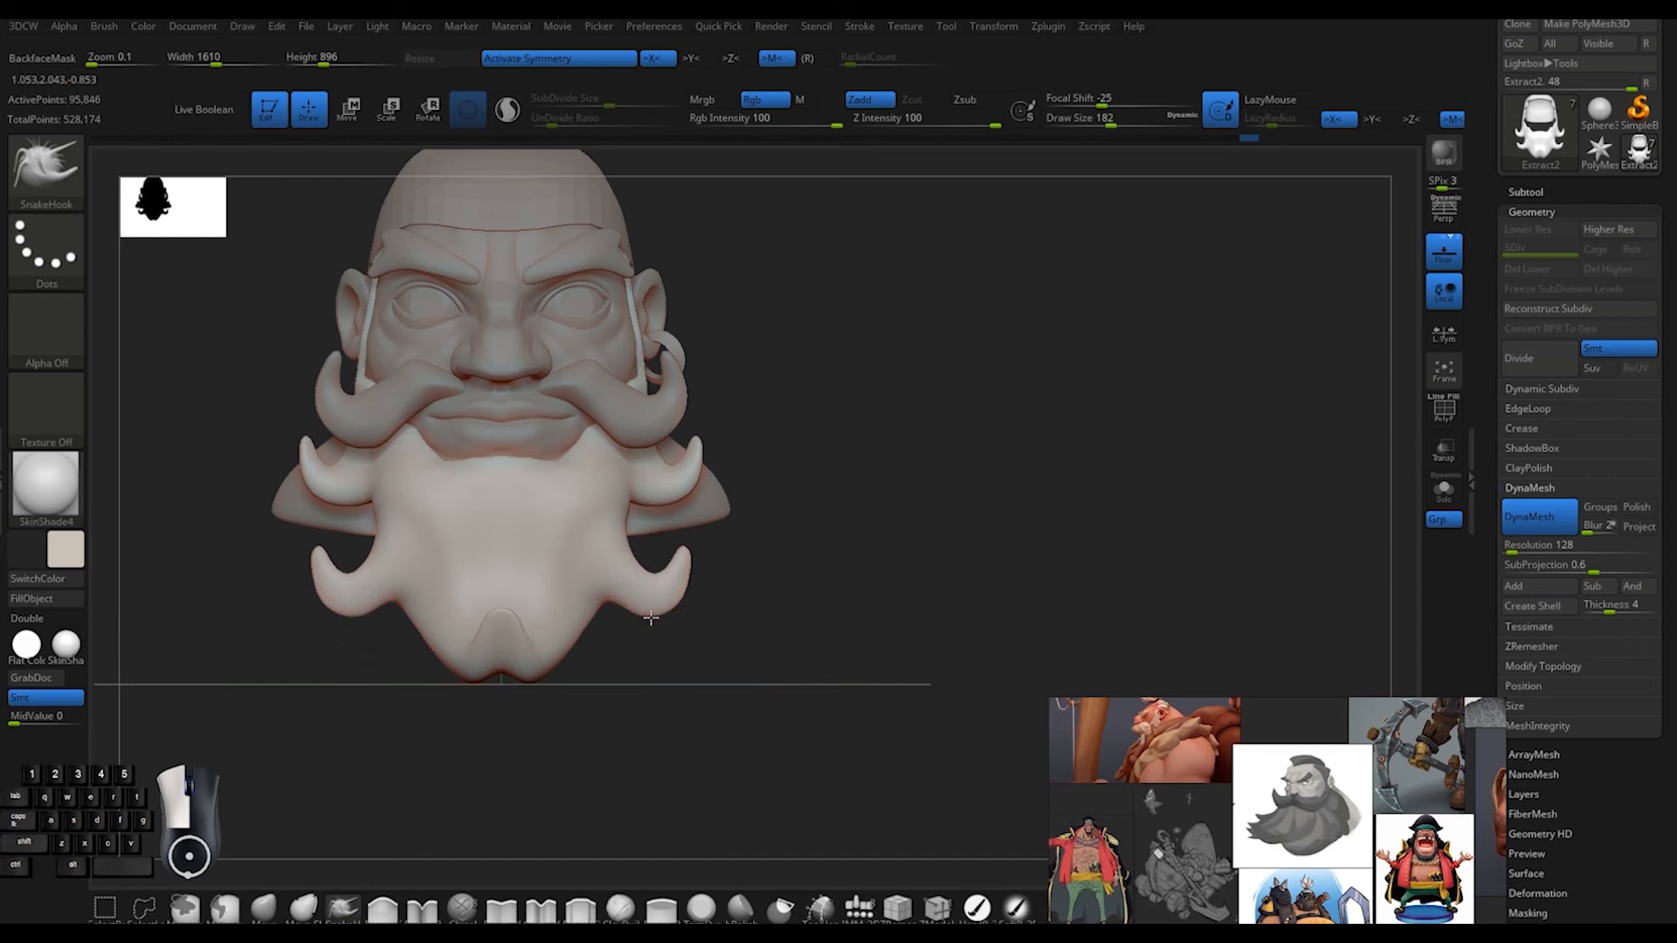
Isolate the upper jaw lock with an inverted mask, shift it slightly outward with the move gizmo and clear the mask
left_click_drag(673, 617, 795, 616)
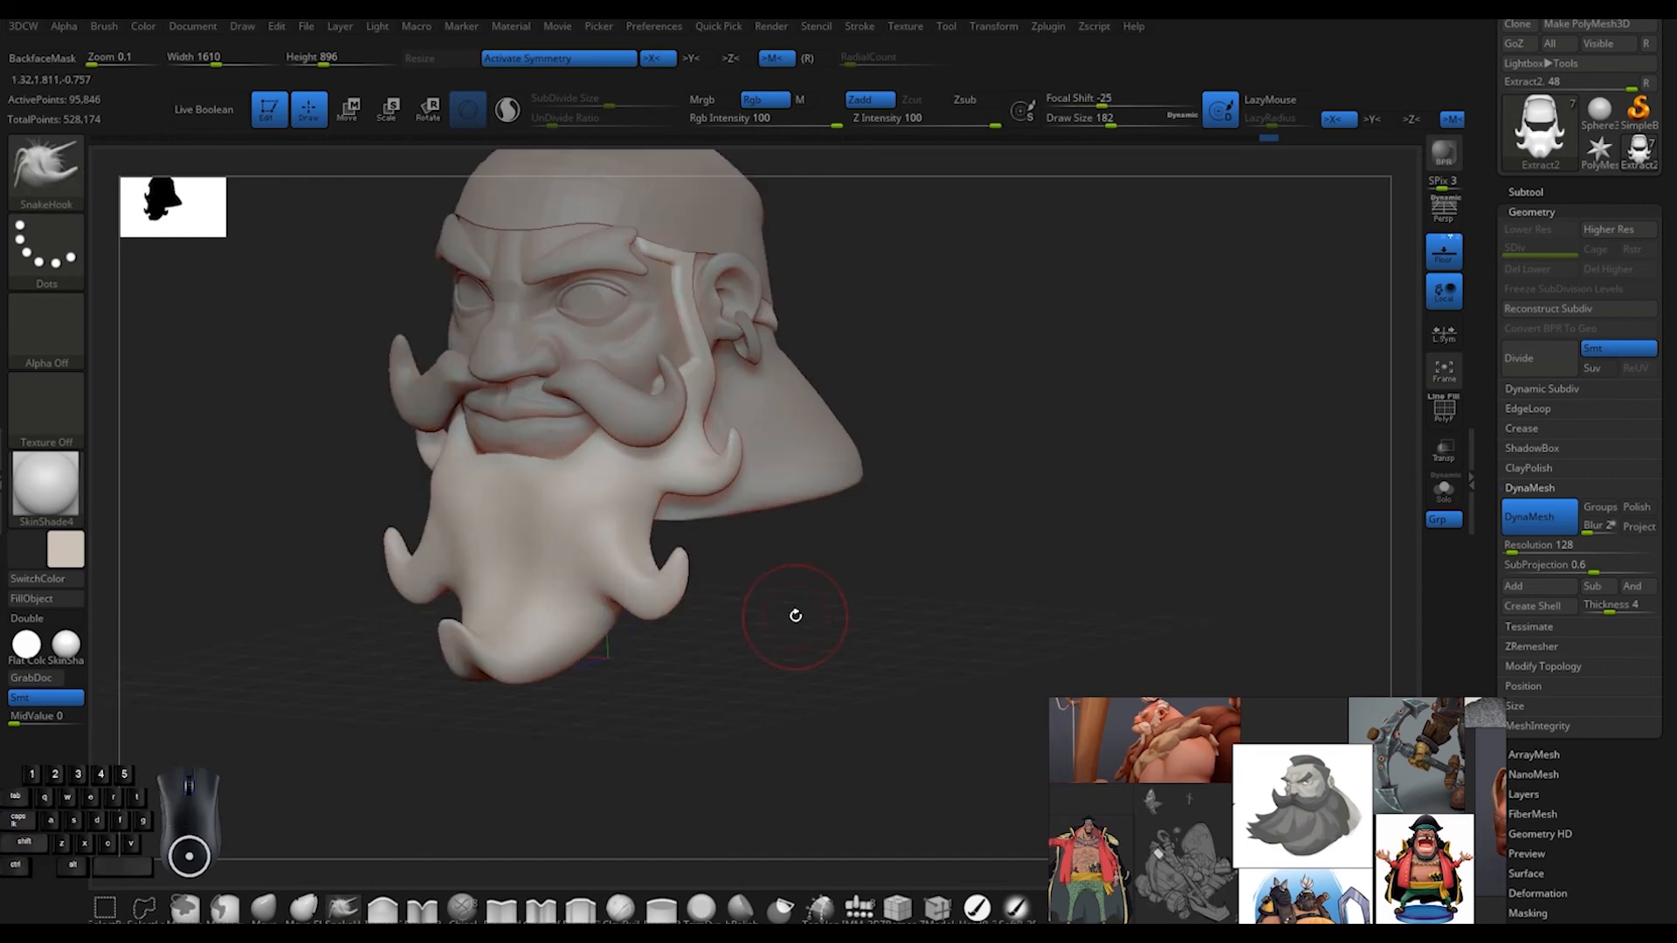
mouse_move(795, 615)
left_mouse_down("shift")
mouse_move(888, 551)
mouse_move(884, 516)
left_mouse_up("shift")
mouse_move(633, 428)
left_mouse_down("ctrl")
mouse_move(801, 539)
mouse_move(790, 454)
mouse_move(817, 516)
left_mouse_up("ctrl")
left_click(812, 480, "ctrl")
key("w")
left_click_drag(676, 474, 690, 474)
key("q")
mouse_move(838, 516)
left_mouse_down("ctrl")
mouse_move(891, 559)
mouse_move(768, 602)
mouse_move(836, 573)
mouse_move(926, 576)
left_mouse_up("ctrl")
Pull the beard's bottom tip upward with a resized brush and smooth it along the side profile
key("space")
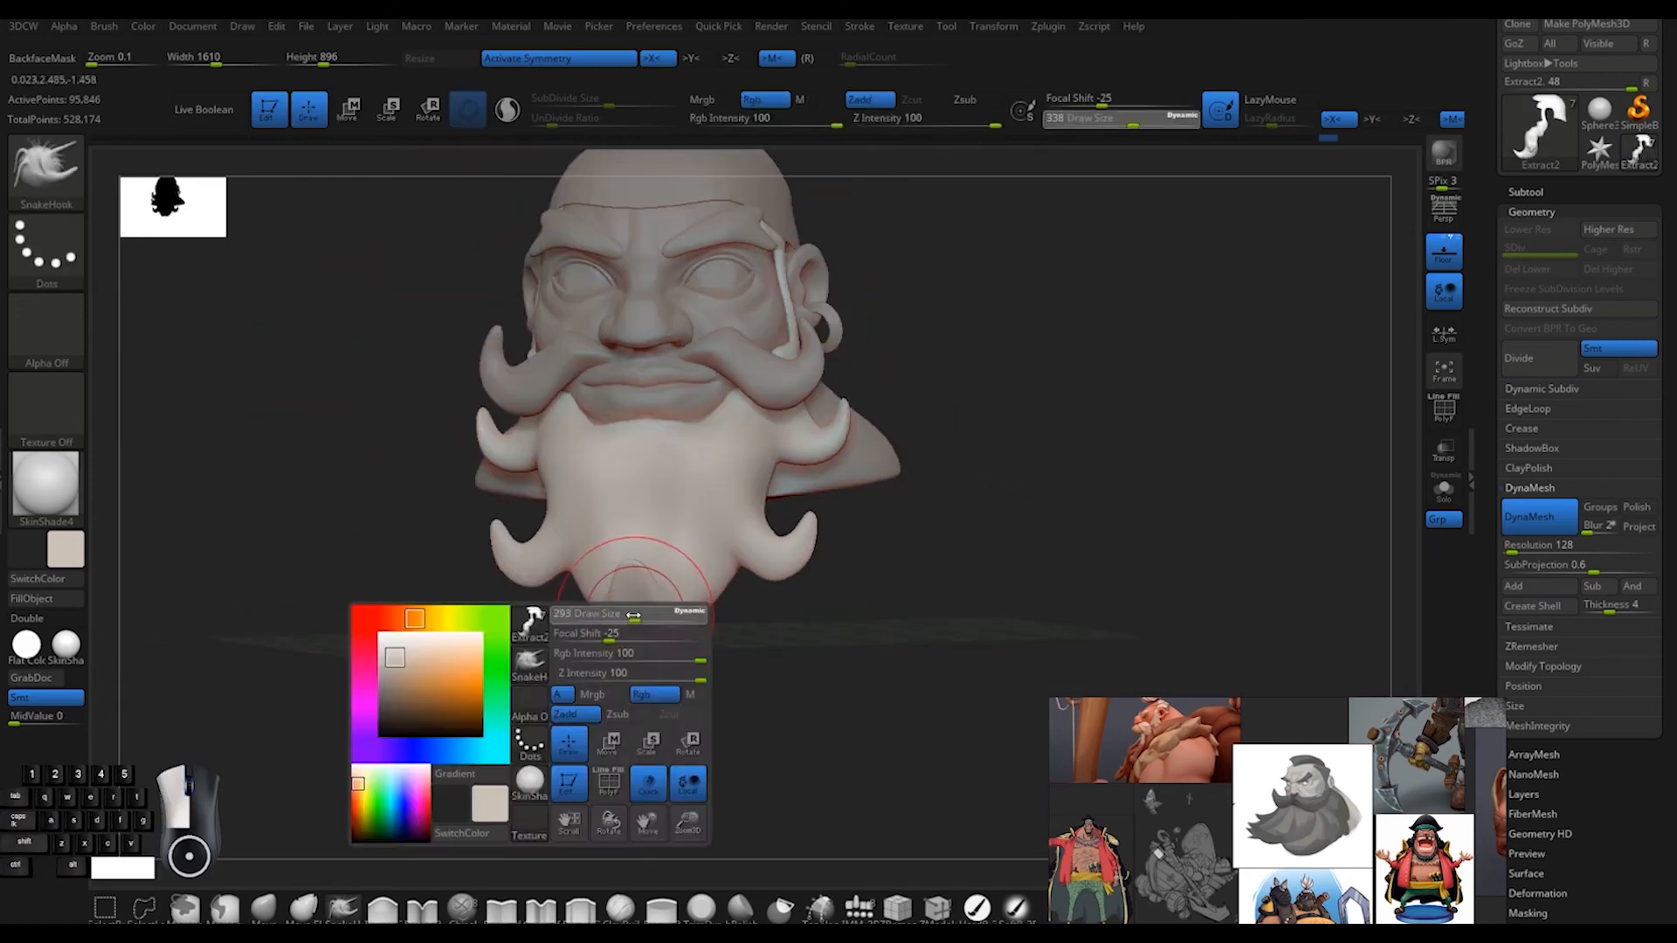
left_click(581, 909)
left_click_drag(651, 715, 657, 603)
mouse_move(832, 641)
left_mouse_down()
mouse_move(751, 723)
mouse_move(605, 513)
left_mouse_up()
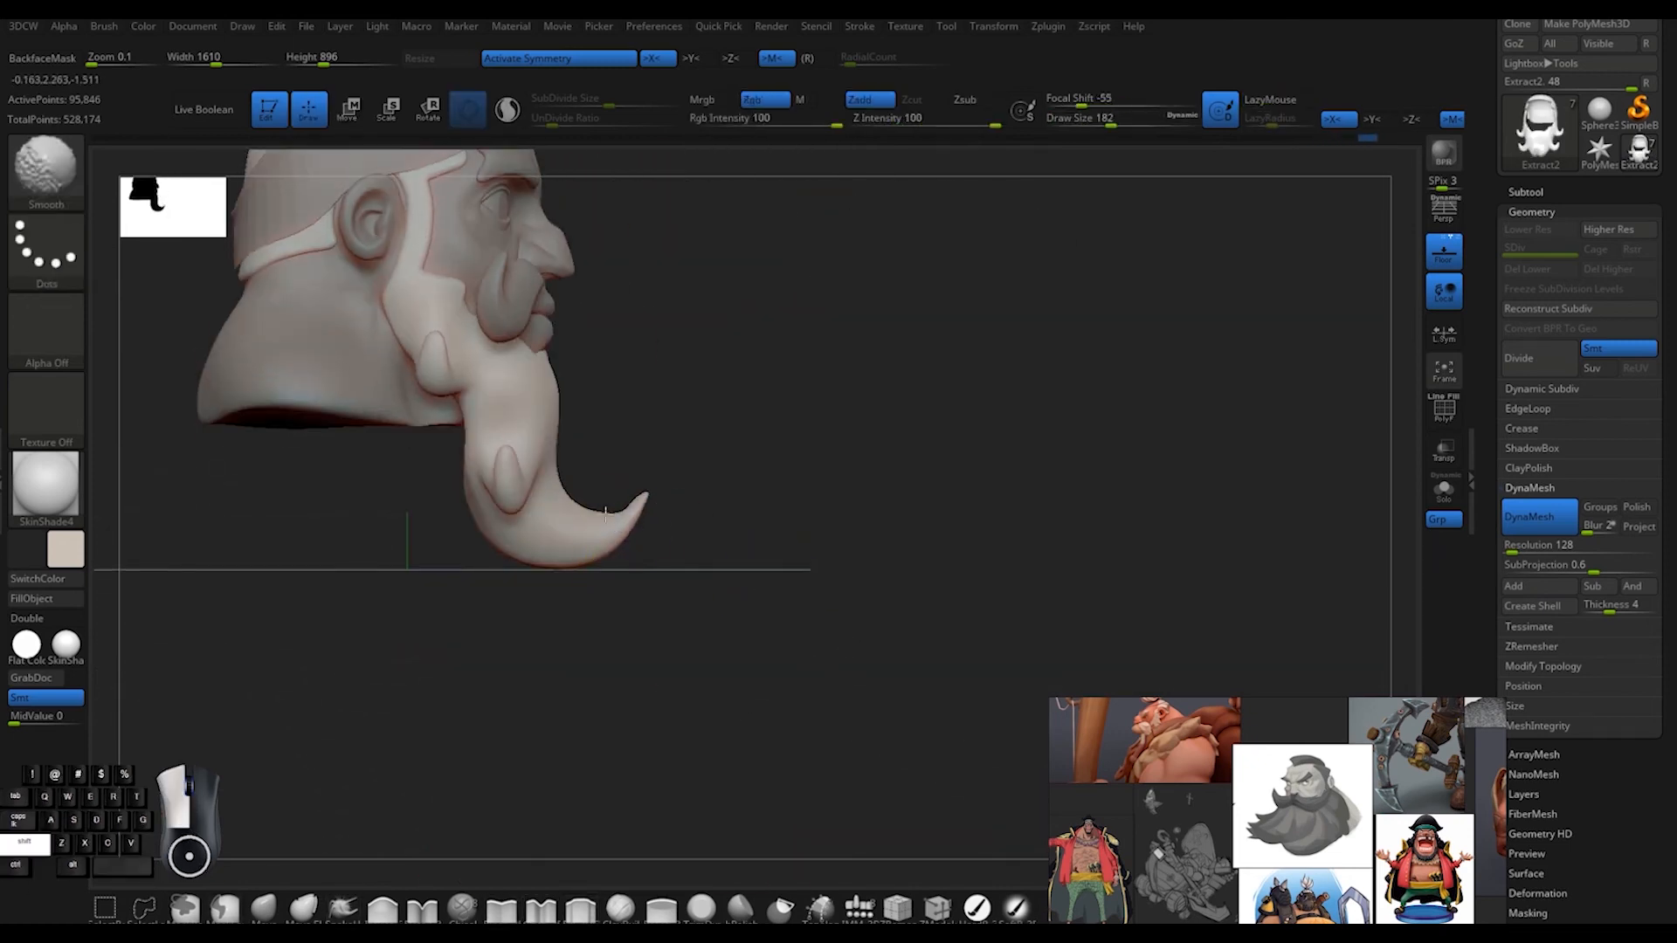
left_click_drag(470, 498, 809, 475, "shift")
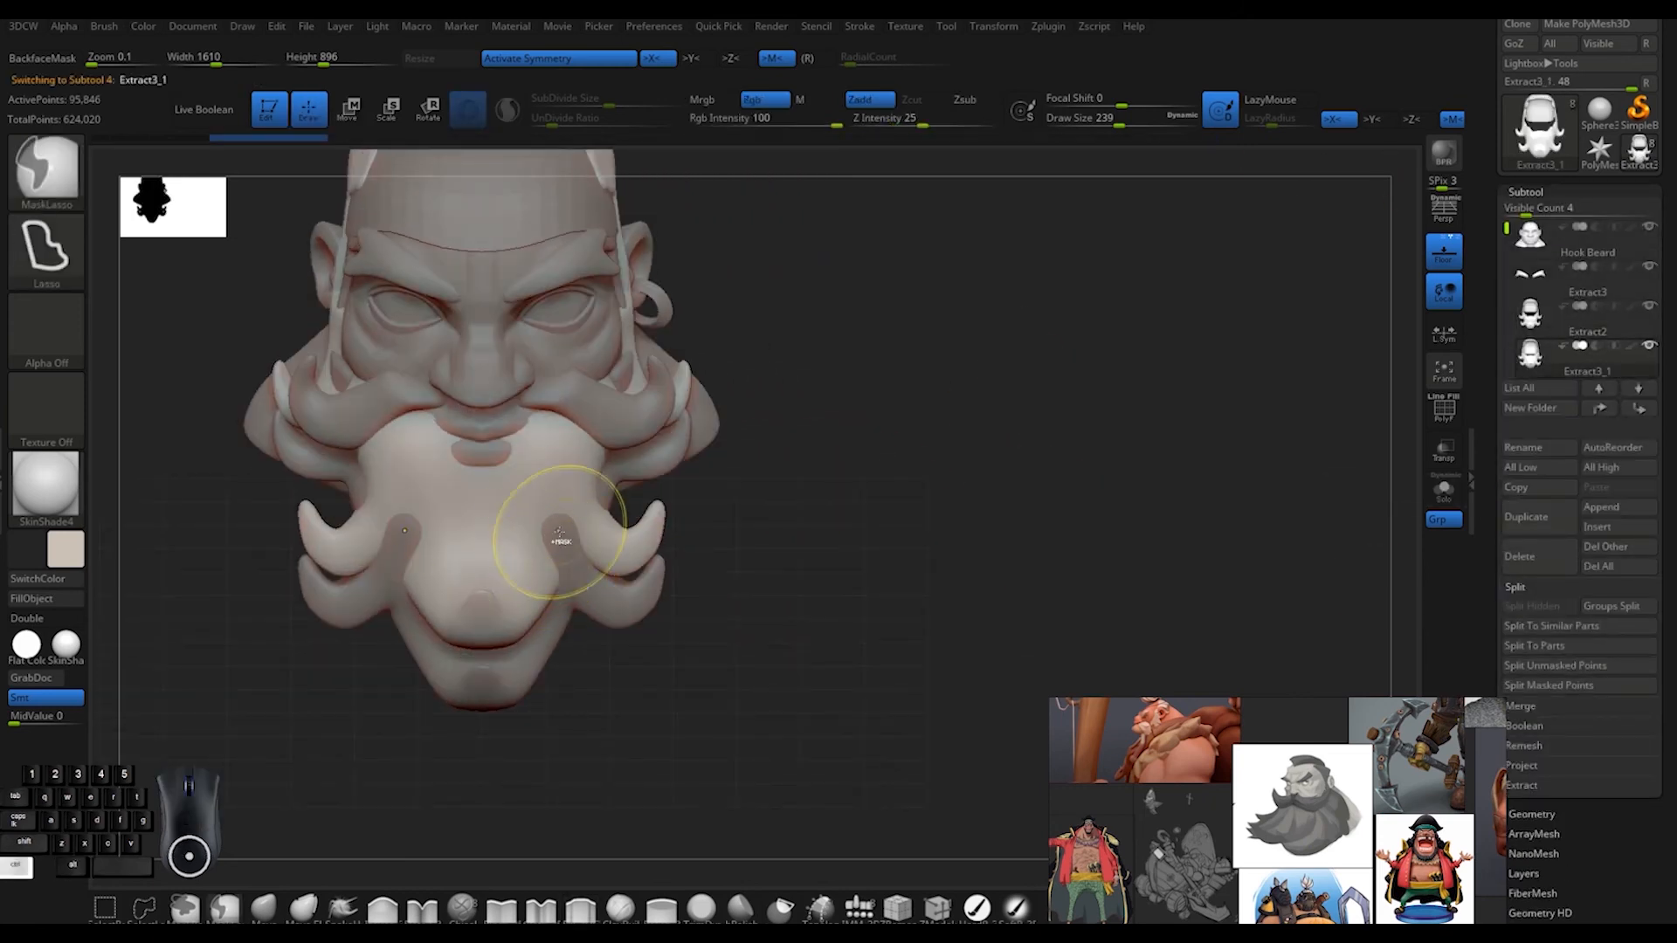
Try to select the chin area of the duplicated beard shell with a different selection brush
left_click(45, 167, "ctrl+shift")
left_click(642, 193, "ctrl+shift")
left_click_drag(620, 643, 497, 456, "ctrl+shift")
right_click_drag(521, 605, 501, 436)
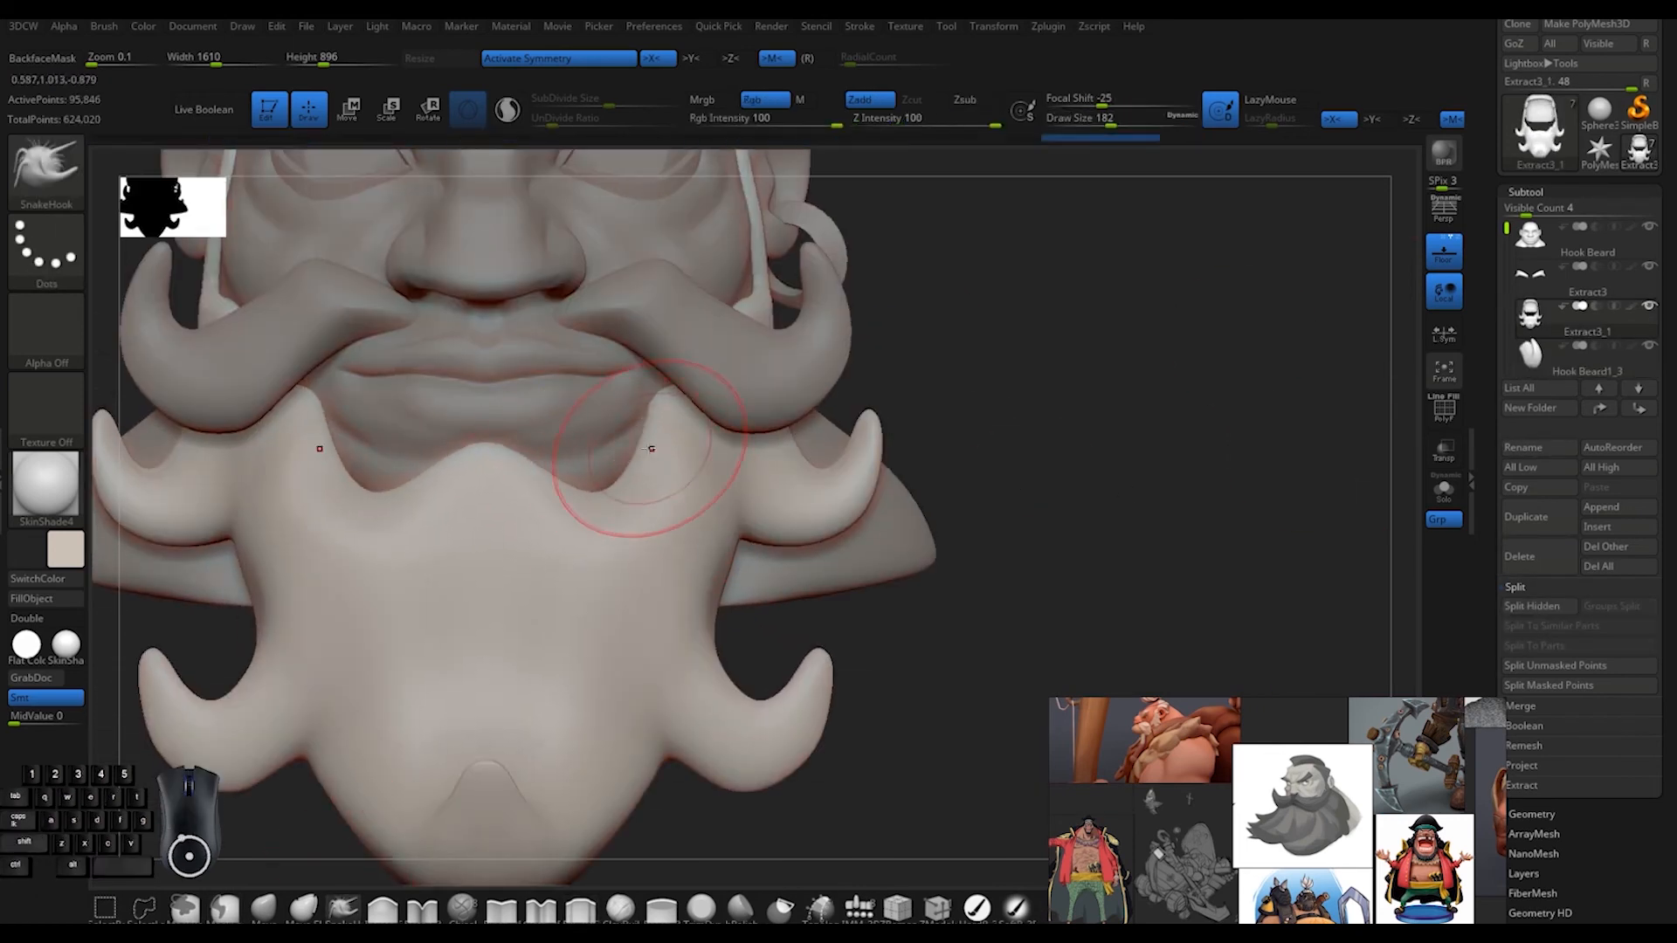
Shape the beard's upper edge around the lower lip and mouth corners with the SnakeHook brush
right_click_drag(603, 493, 568, 375, "ctrl")
left_click_drag(568, 375, 559, 360)
mouse_move(1049, 289)
left_mouse_down()
mouse_move(1078, 359)
mouse_move(1171, 376)
left_mouse_up()
mouse_move(1005, 376)
left_mouse_down()
mouse_move(1048, 371)
mouse_move(839, 402)
left_mouse_up()
left_click_drag(608, 484, 857, 478)
left_click_drag(1454, 503, 1031, 585)
left_click_drag(979, 489, 1223, 498)
Carve the first strand grooves down the front of the beard with the Cloth_3DCW brush
key("space")
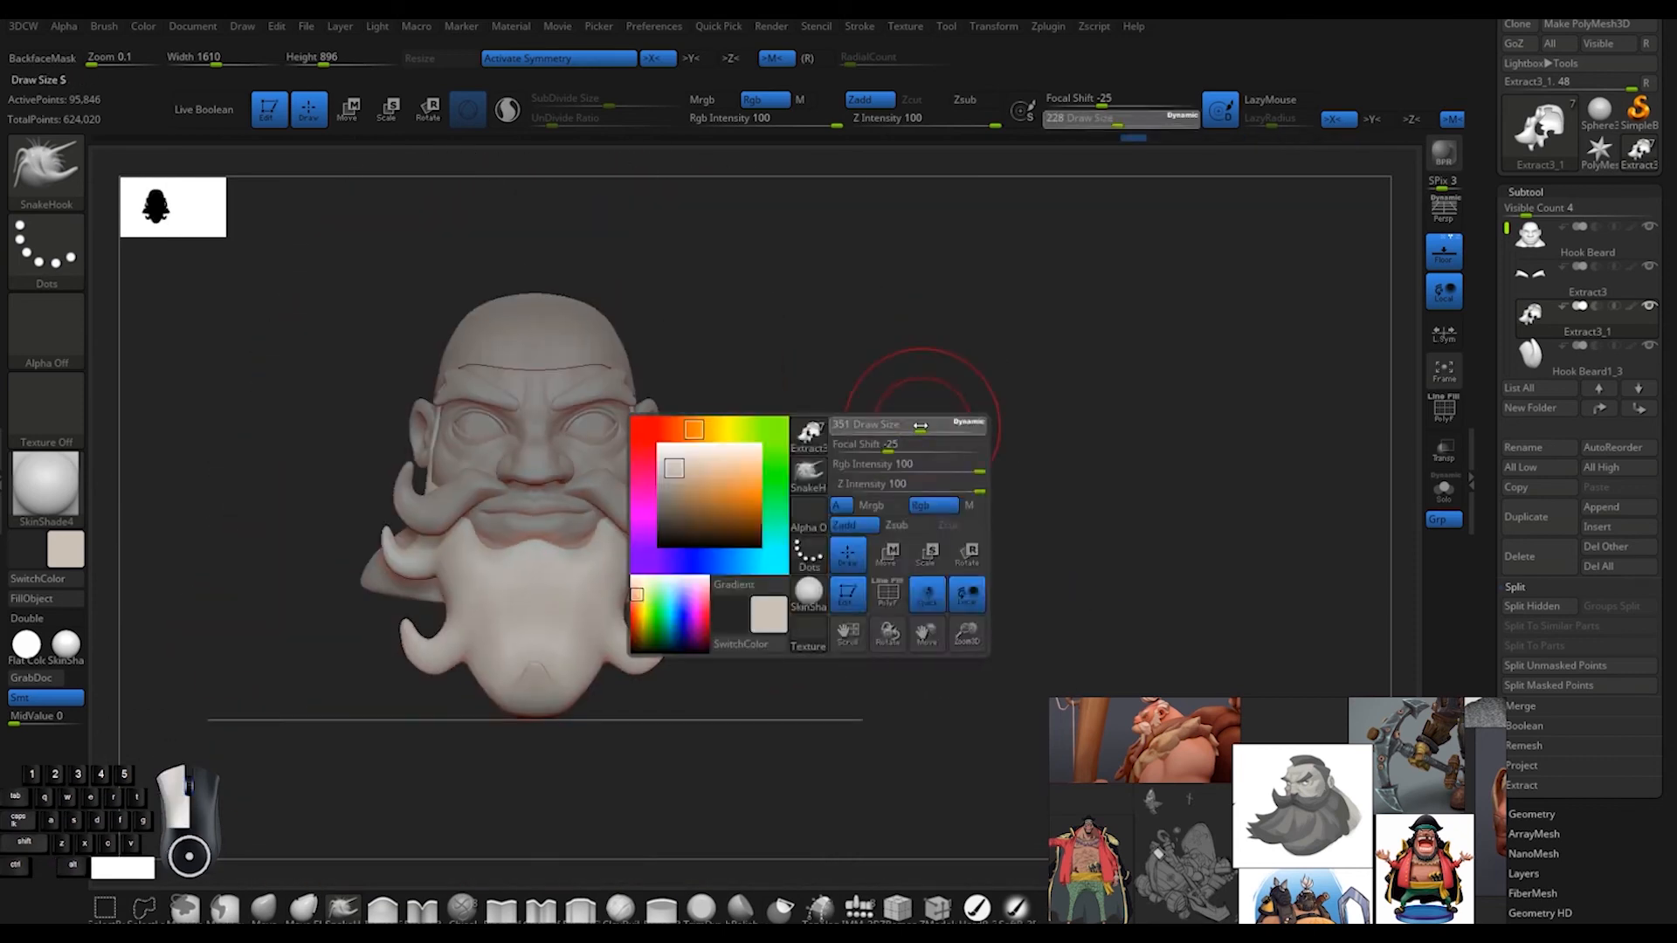
left_click_drag(927, 424, 918, 429)
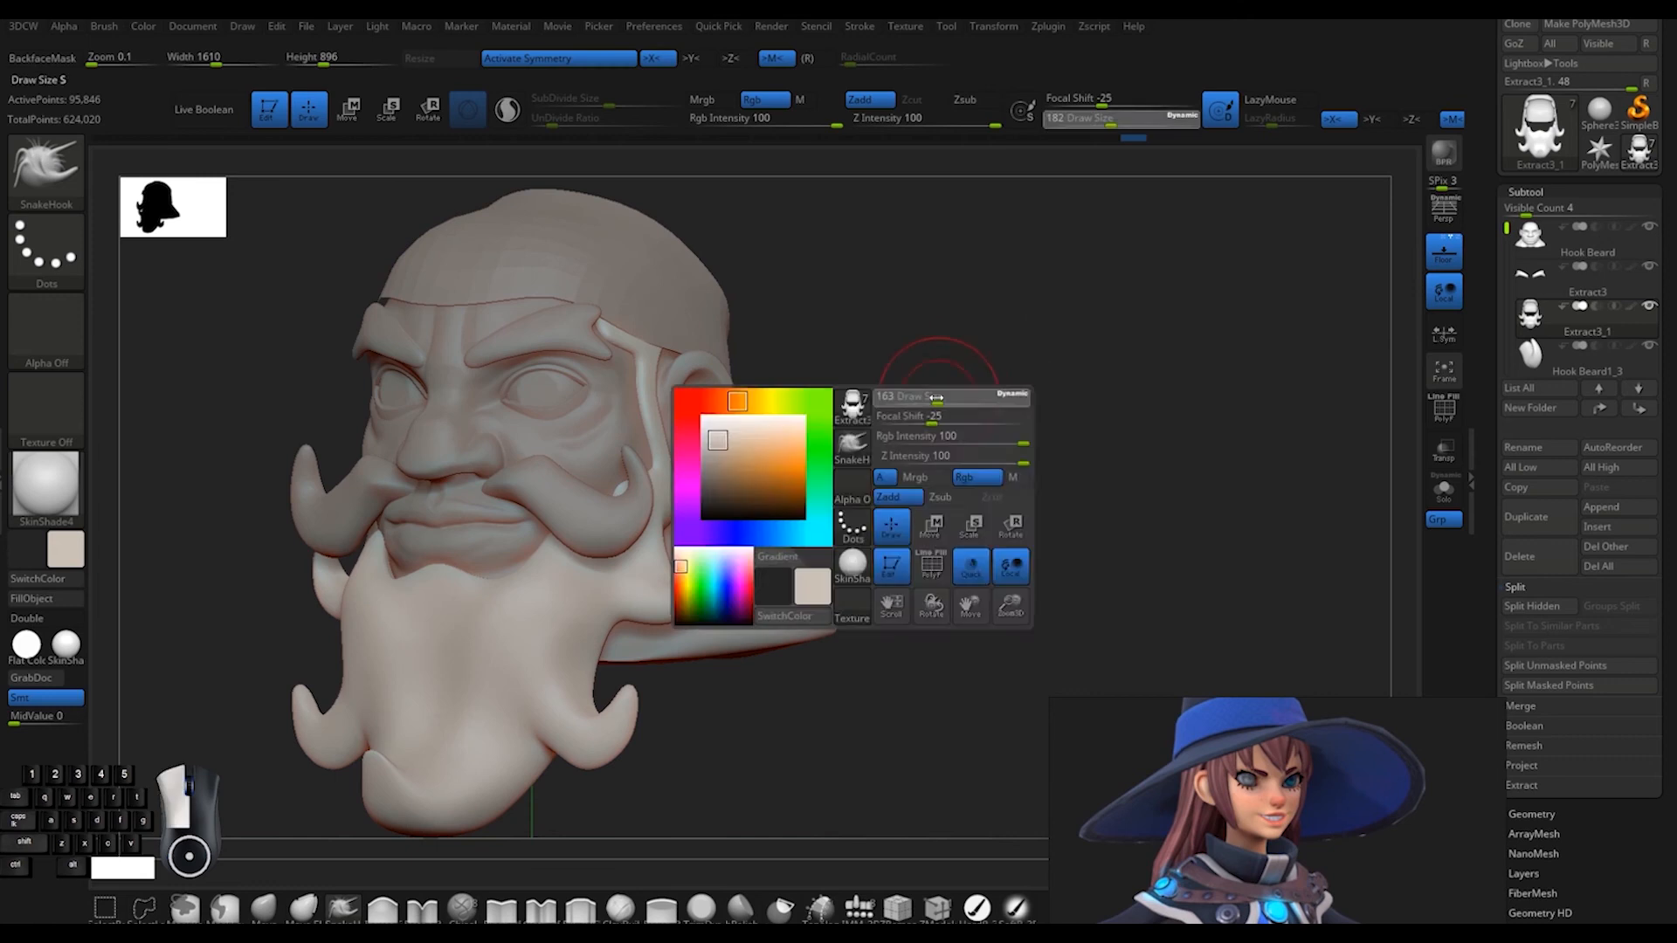
key("b")
left_click_drag(527, 619, 516, 655, "alt")
mouse_move(874, 594)
left_mouse_down()
mouse_move(768, 591)
mouse_move(944, 585)
mouse_move(768, 542)
left_mouse_up()
left_click_drag(560, 447, 551, 532)
left_click_drag(873, 594, 926, 489)
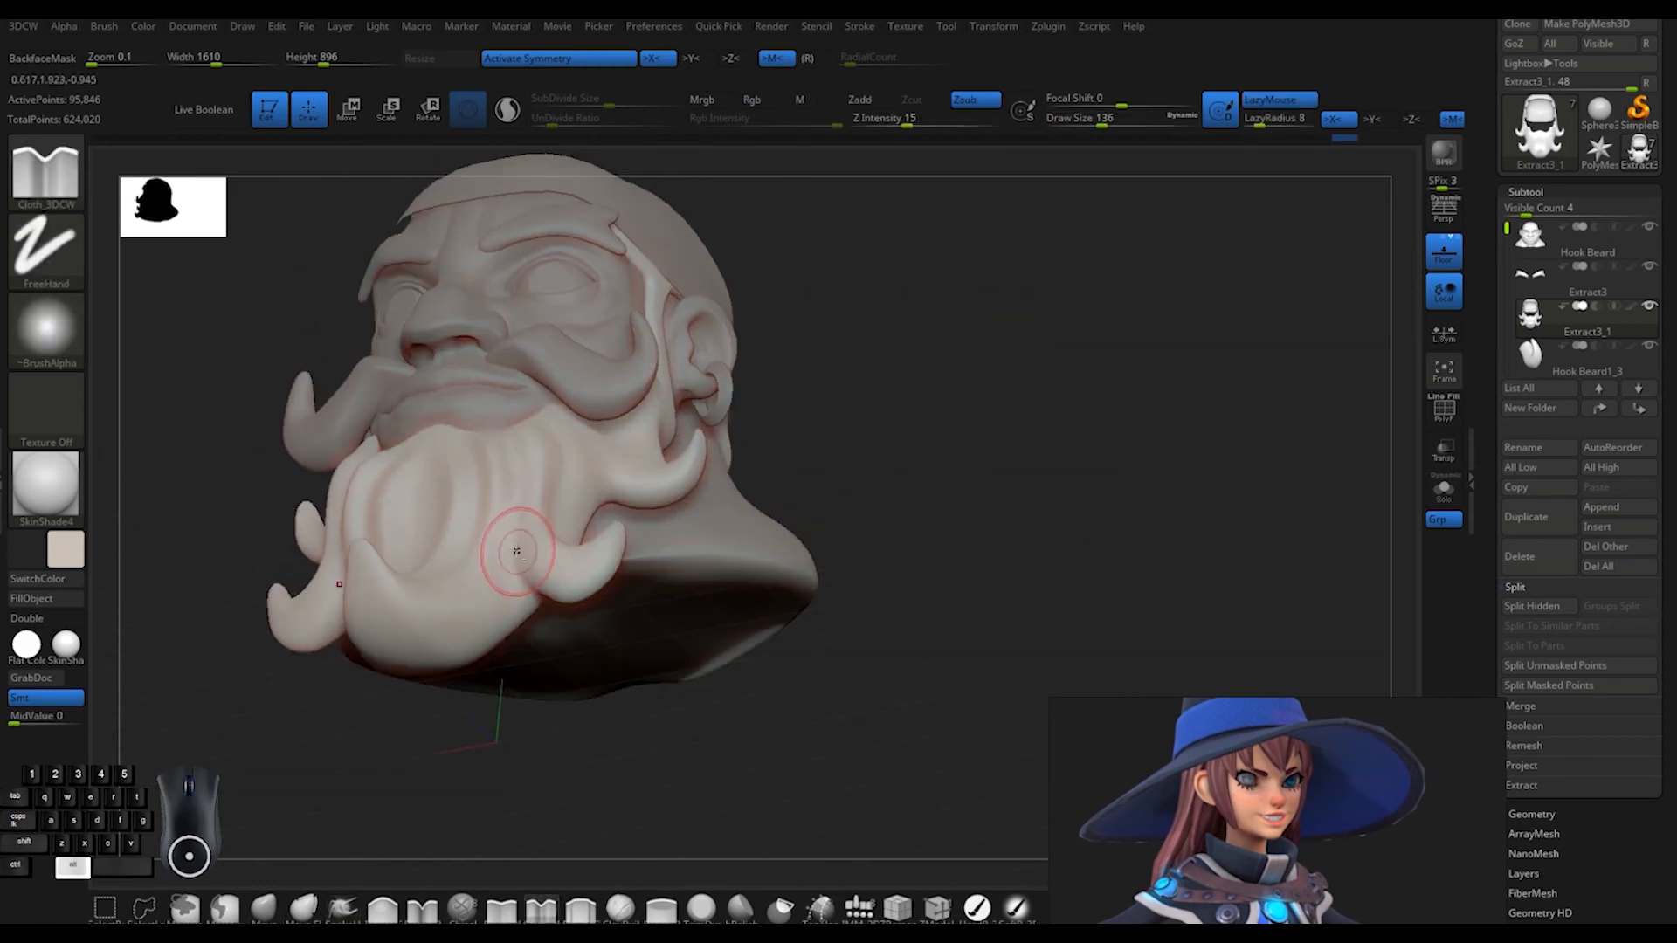
Carve further strand grooves along the sides of the beard and behind its lower locks
left_click_drag(516, 551, 559, 489, "alt")
left_click_drag(909, 524, 891, 620)
left_click_drag(529, 512, 515, 559)
mouse_move(873, 594)
left_mouse_down()
mouse_move(952, 594)
mouse_move(751, 515)
left_mouse_up()
left_click_drag(464, 515, 464, 550, "alt")
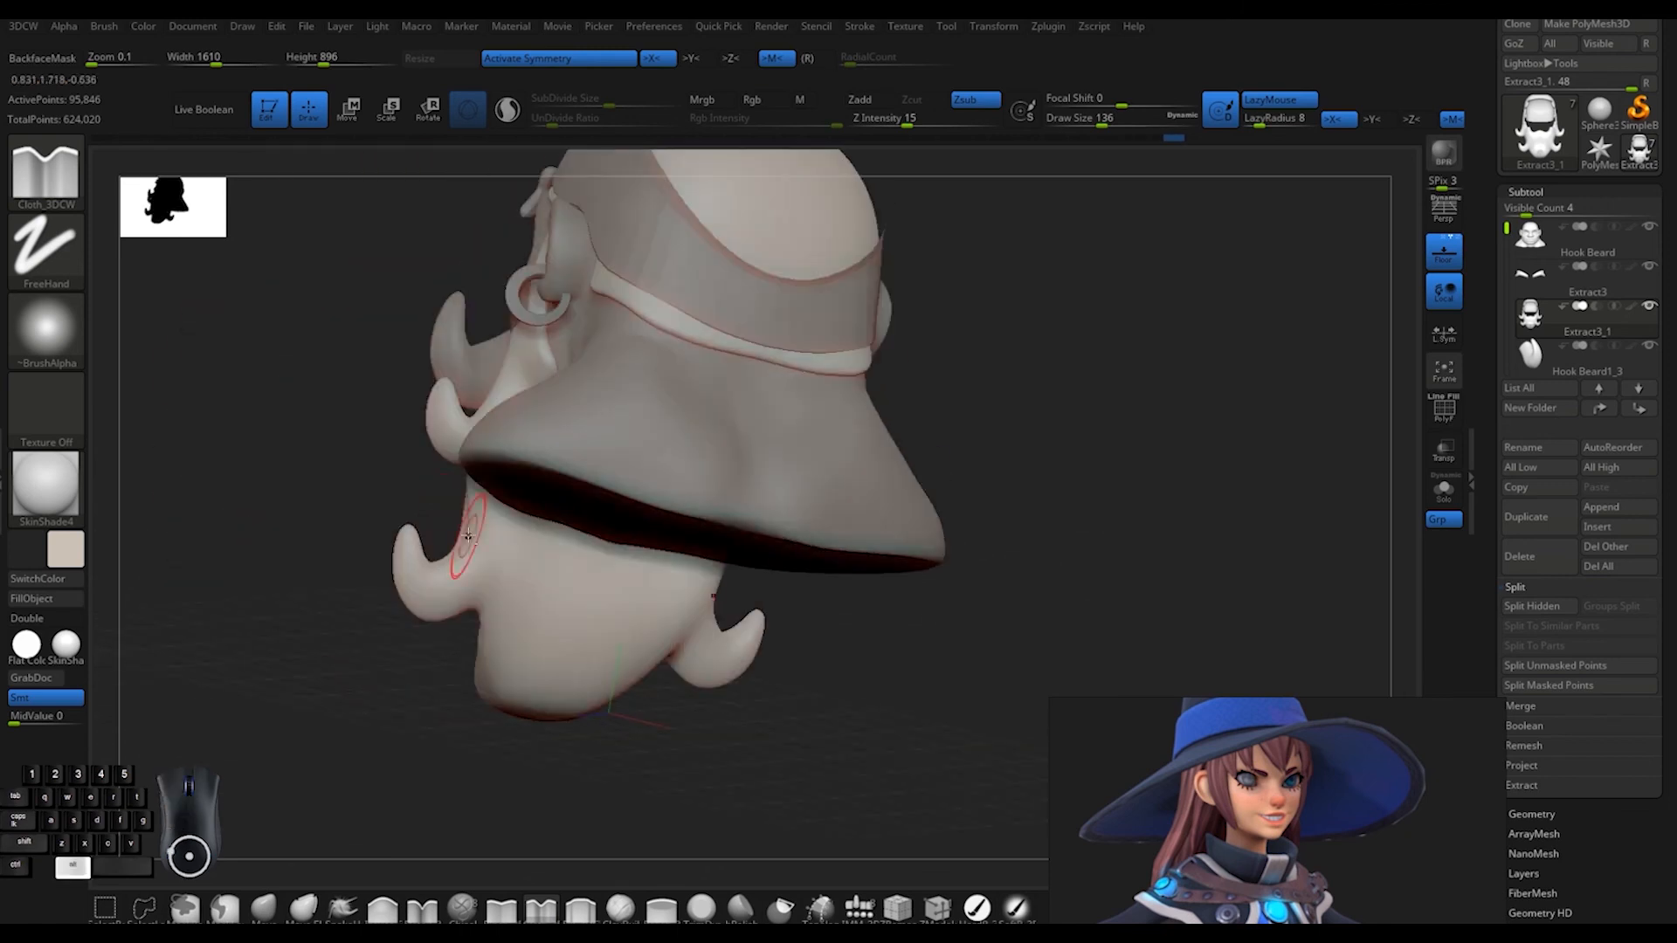
left_click_drag(786, 594, 874, 673)
left_click_drag(437, 510, 426, 559)
Carve strand grooves along the beard's outer rear edges between the side locks with the Cloth_3DCW brush
mouse_move(873, 594)
left_mouse_down()
mouse_move(838, 559)
mouse_move(978, 524)
left_mouse_up()
left_click_drag(457, 495, 450, 546)
mouse_move(874, 594)
left_mouse_down()
mouse_move(934, 567)
mouse_move(822, 594)
left_mouse_up()
left_click_drag(438, 631, 472, 607)
left_click_drag(874, 594, 786, 629)
left_click_drag(592, 584, 572, 603, "alt")
left_click_drag(874, 612, 979, 559)
left_click_drag(259, 647, 288, 664, "alt")
left_click_drag(874, 594, 769, 646)
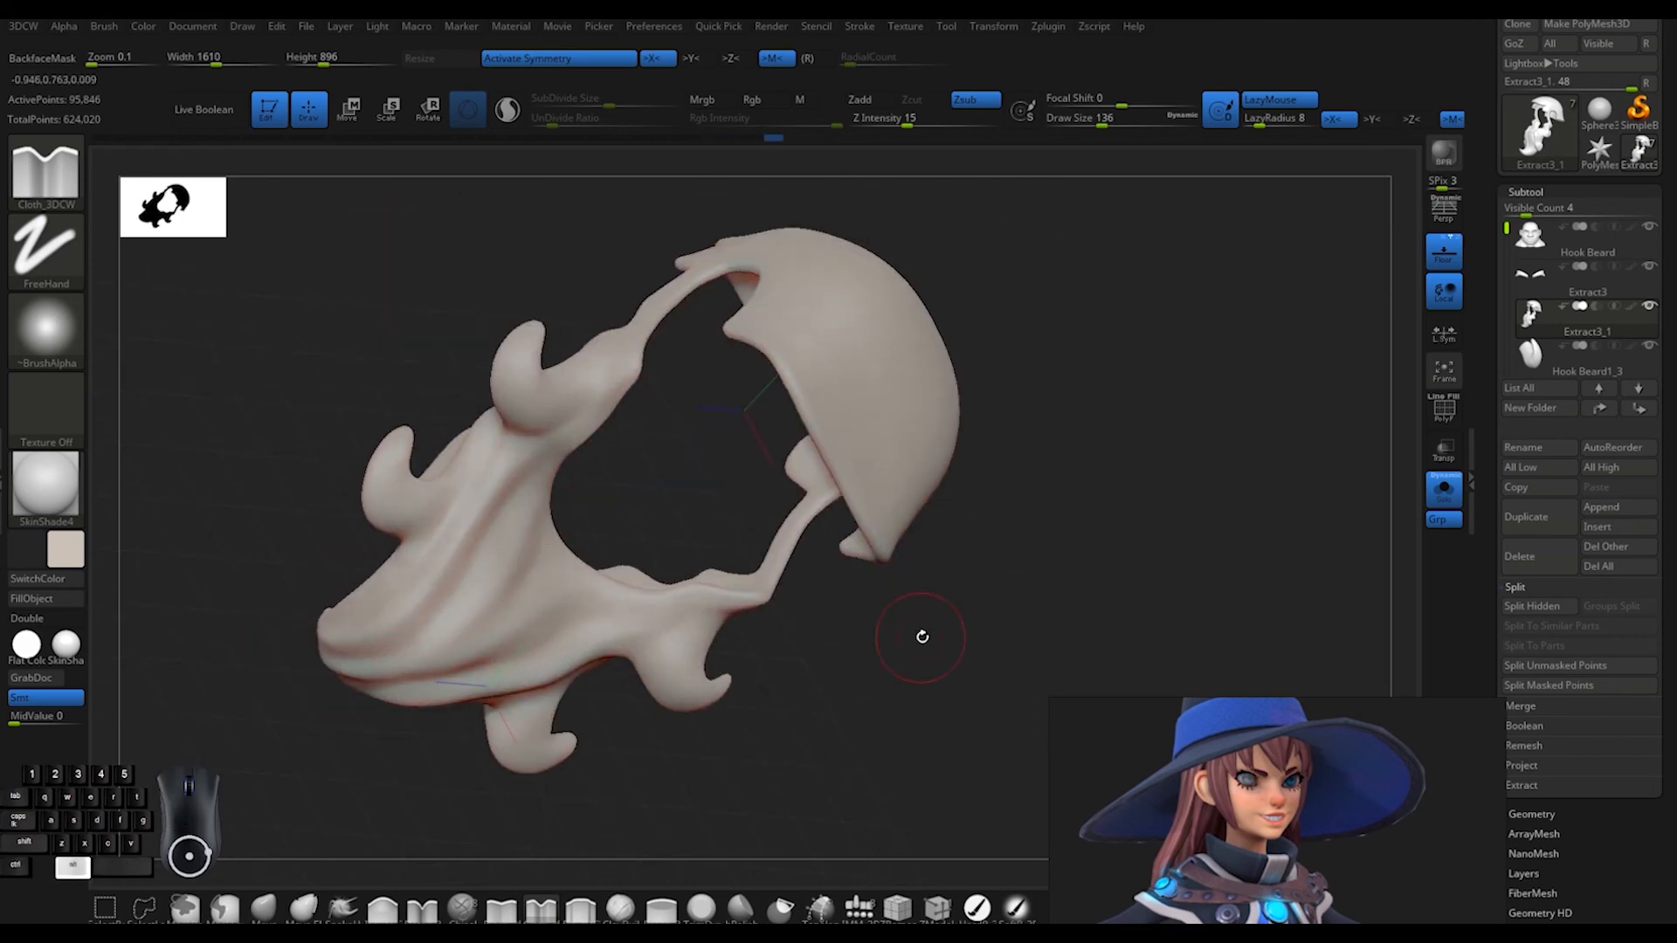
Refine the strand grooves on the isolated beard shell around the upper side locks and sideburns
left_click_drag(922, 637, 821, 577)
left_click_drag(531, 385, 543, 398, "alt")
left_click_drag(874, 594, 786, 542)
left_click_drag(652, 463, 642, 441)
left_click_drag(874, 594, 769, 577)
left_click_drag(430, 442, 423, 462, "alt")
left_click_drag(874, 594, 926, 559)
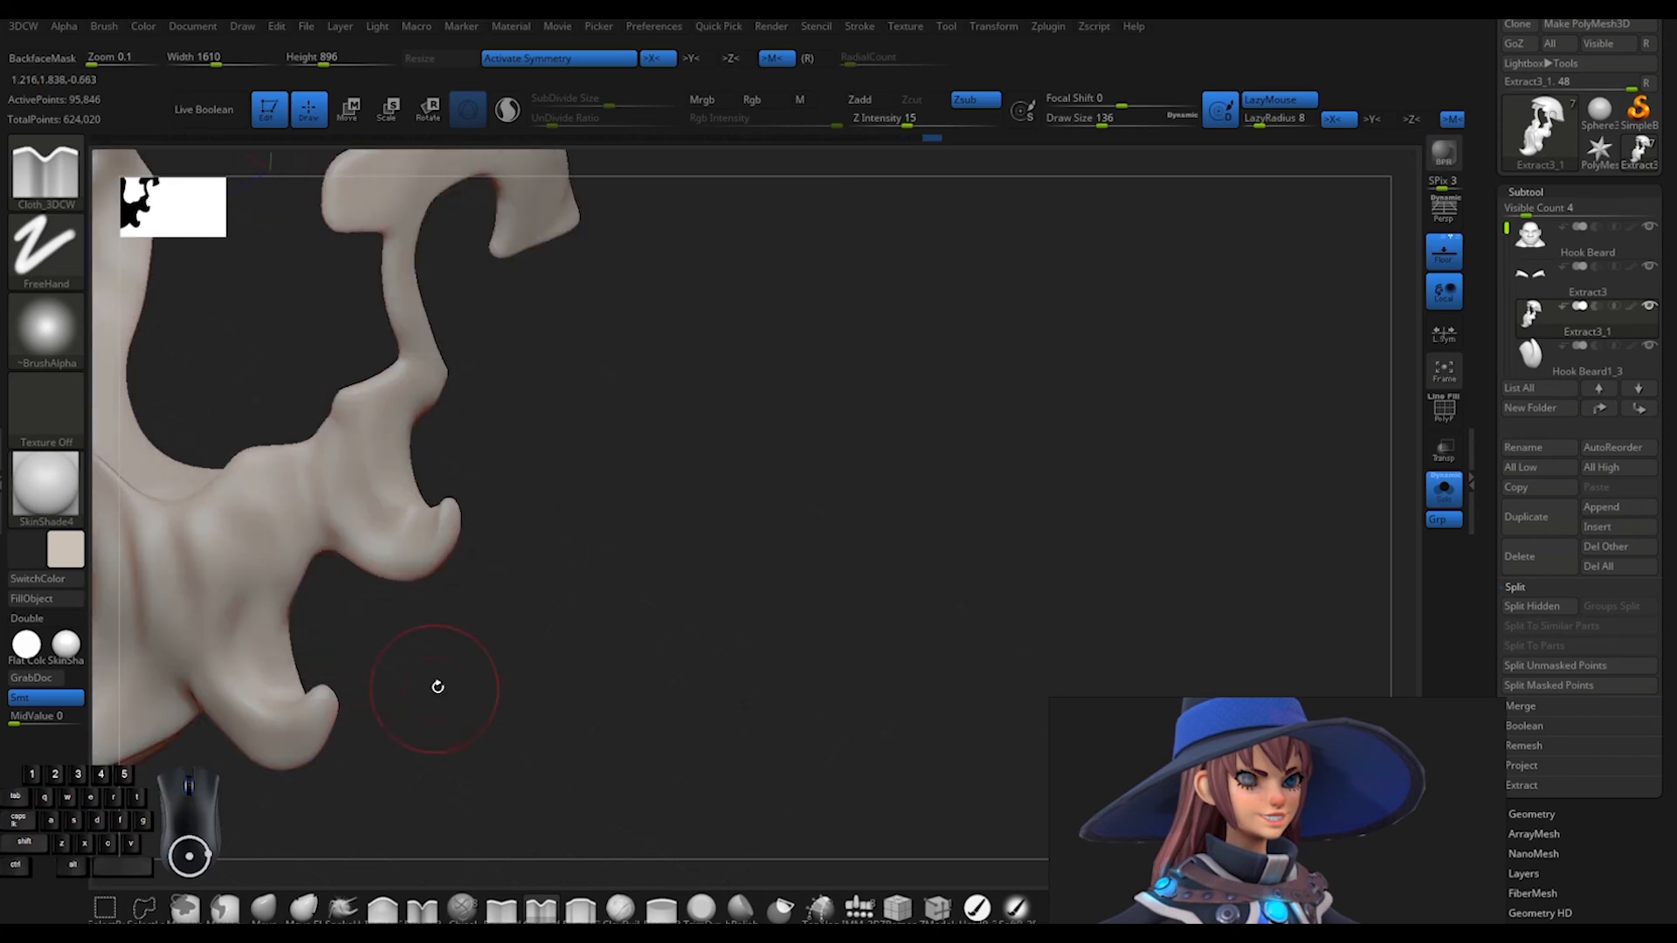
Smooth and carve the strands running into the beard's side locks, and show the whole head again
left_click_drag(438, 687, 490, 646)
left_click_drag(297, 524, 310, 550, "shift")
left_click_drag(489, 612, 437, 577)
left_click_drag(301, 524, 315, 568)
left_click_drag(454, 594, 612, 559)
left_click_drag(344, 562, 337, 524)
mouse_move(419, 454)
left_mouse_down()
mouse_move(388, 469)
mouse_move(250, 439)
left_mouse_up()
left_click_drag(285, 552, 294, 580)
left_click_drag(490, 559, 419, 532)
left_click_drag(337, 495, 330, 524)
left_click_drag(490, 559, 612, 524)
left_click_drag(299, 599, 314, 576)
mouse_move(559, 489)
left_mouse_down()
mouse_move(817, 443)
mouse_move(631, 485)
left_mouse_up()
left_click(1444, 489)
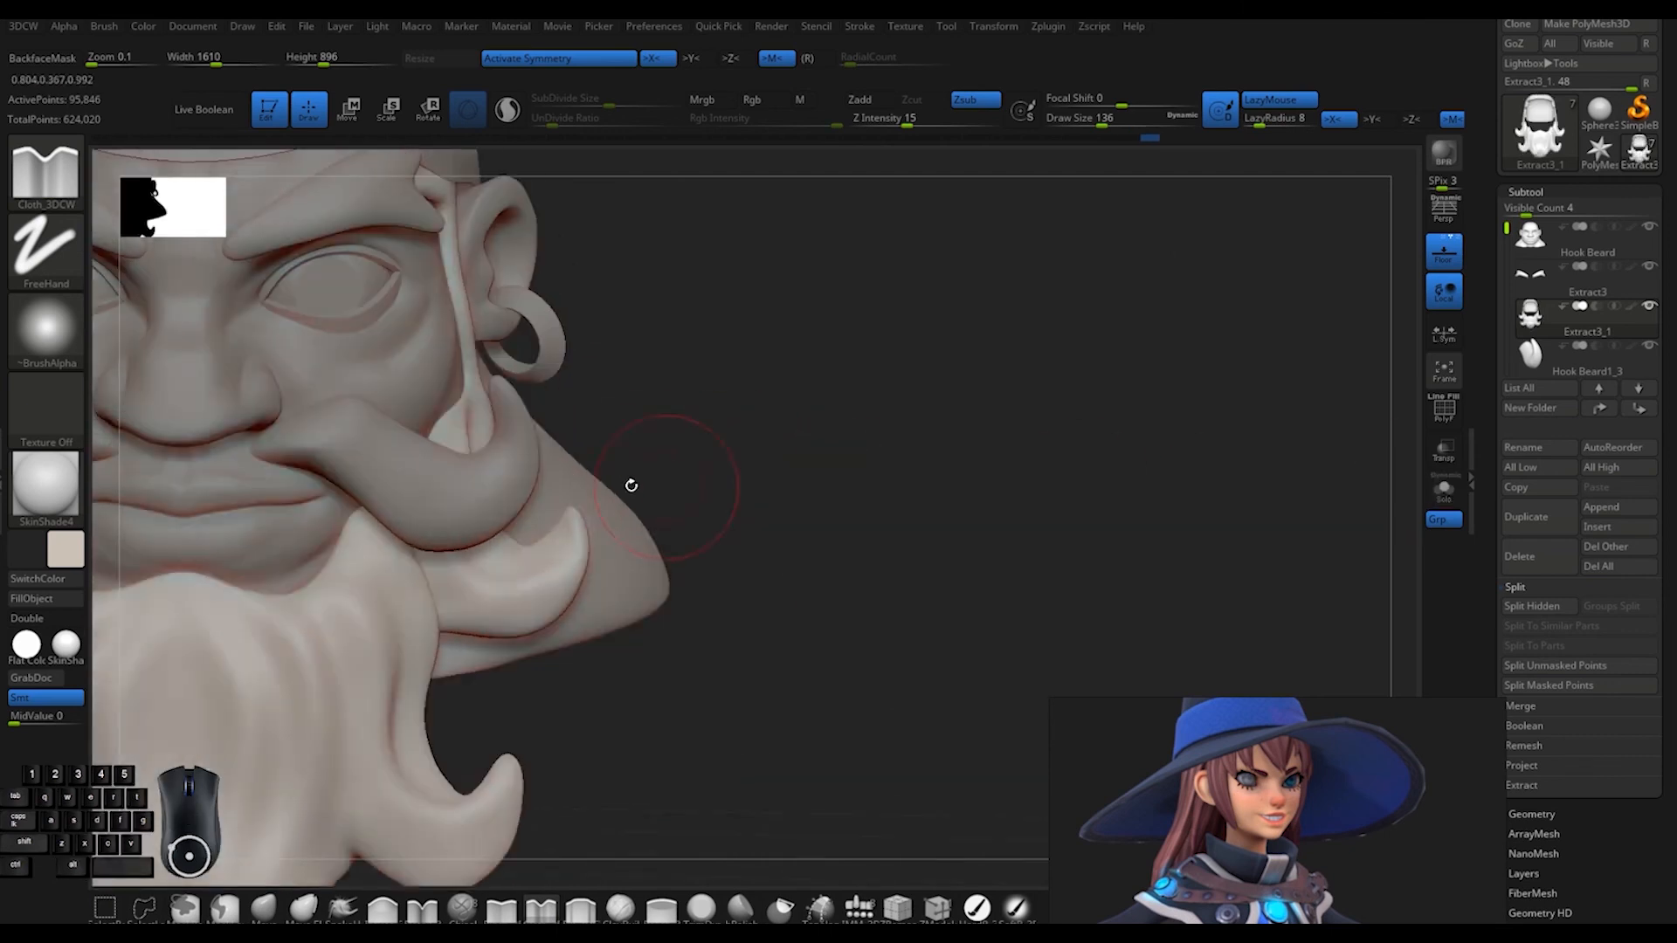
Carve strand grooves along the curled moustache, undoing the stroke that does not fit
left_click_drag(548, 425, 574, 569)
mouse_move(503, 444)
left_mouse_down("alt")
mouse_move(704, 370)
mouse_move(699, 297)
left_mouse_up("alt")
left_click_drag(437, 454, 525, 489)
left_click_drag(742, 349, 524, 288)
left_click_drag(419, 367, 332, 385)
left_click_drag(524, 437, 489, 516)
left_click_drag(371, 531, 664, 393)
key("ctrl+z")
mouse_move(515, 474)
left_mouse_down()
mouse_move(464, 467)
mouse_move(568, 467)
left_mouse_up()
mouse_move(751, 367)
left_mouse_down()
mouse_move(838, 454)
mouse_move(566, 418)
mouse_move(489, 428)
left_mouse_up()
Select the eyebrows and carve shallow strand grooves towards their forked ends
left_click(455, 421, "alt")
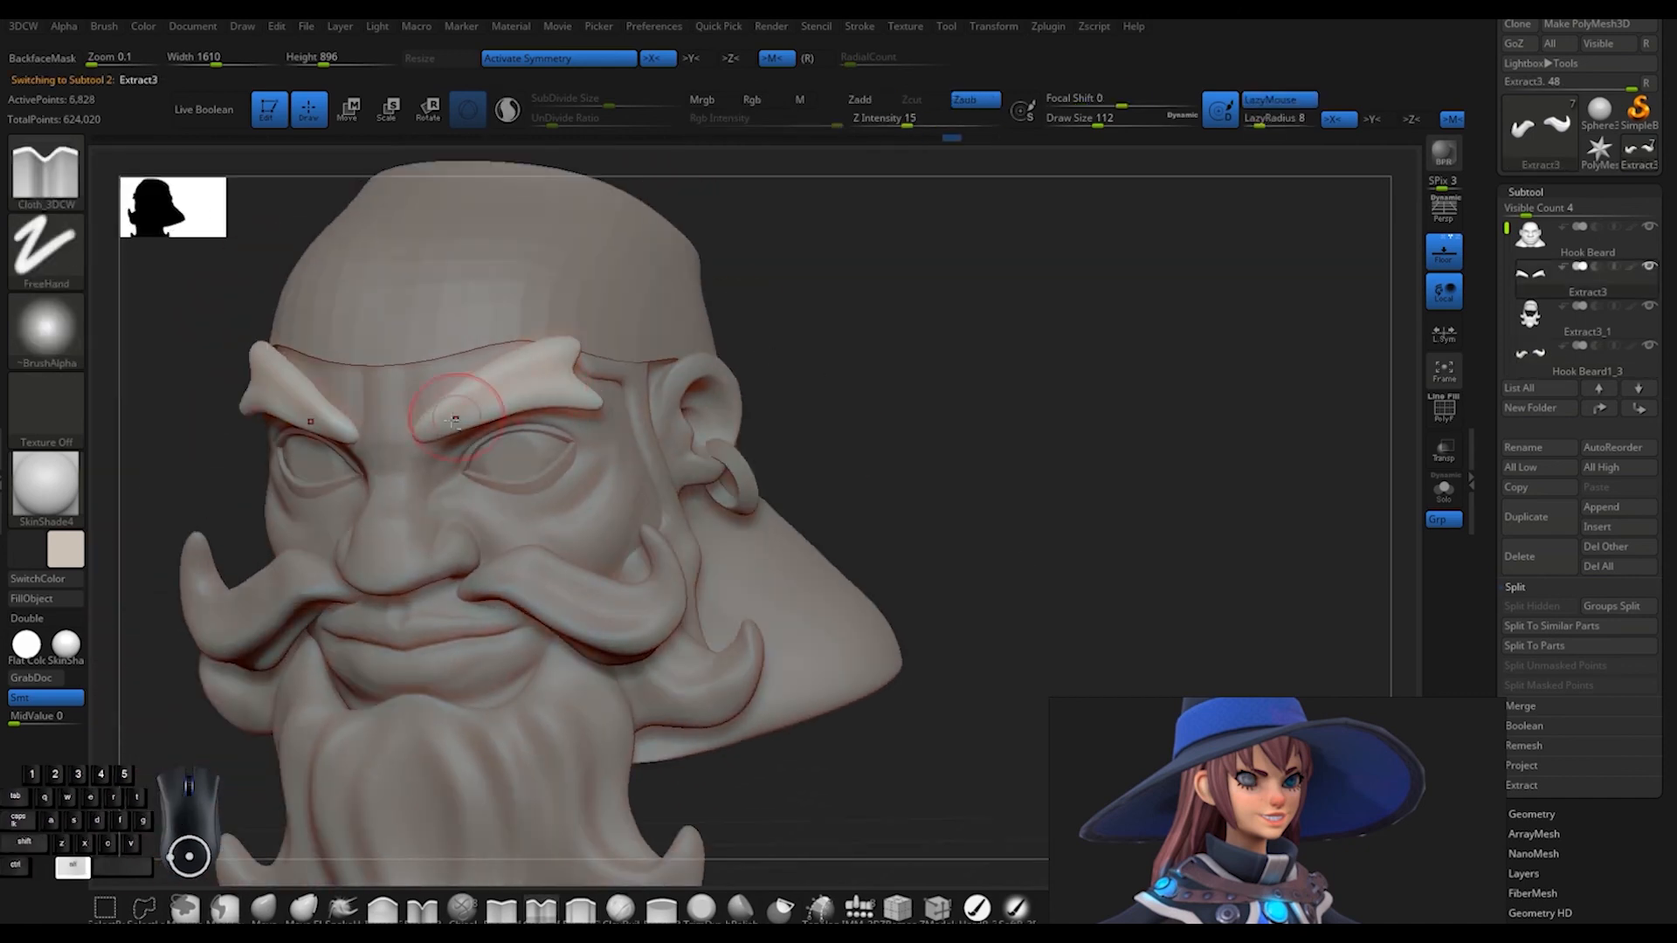
mouse_move(566, 372)
left_mouse_down()
mouse_move(875, 433)
mouse_move(1092, 685)
mouse_move(952, 646)
left_mouse_up()
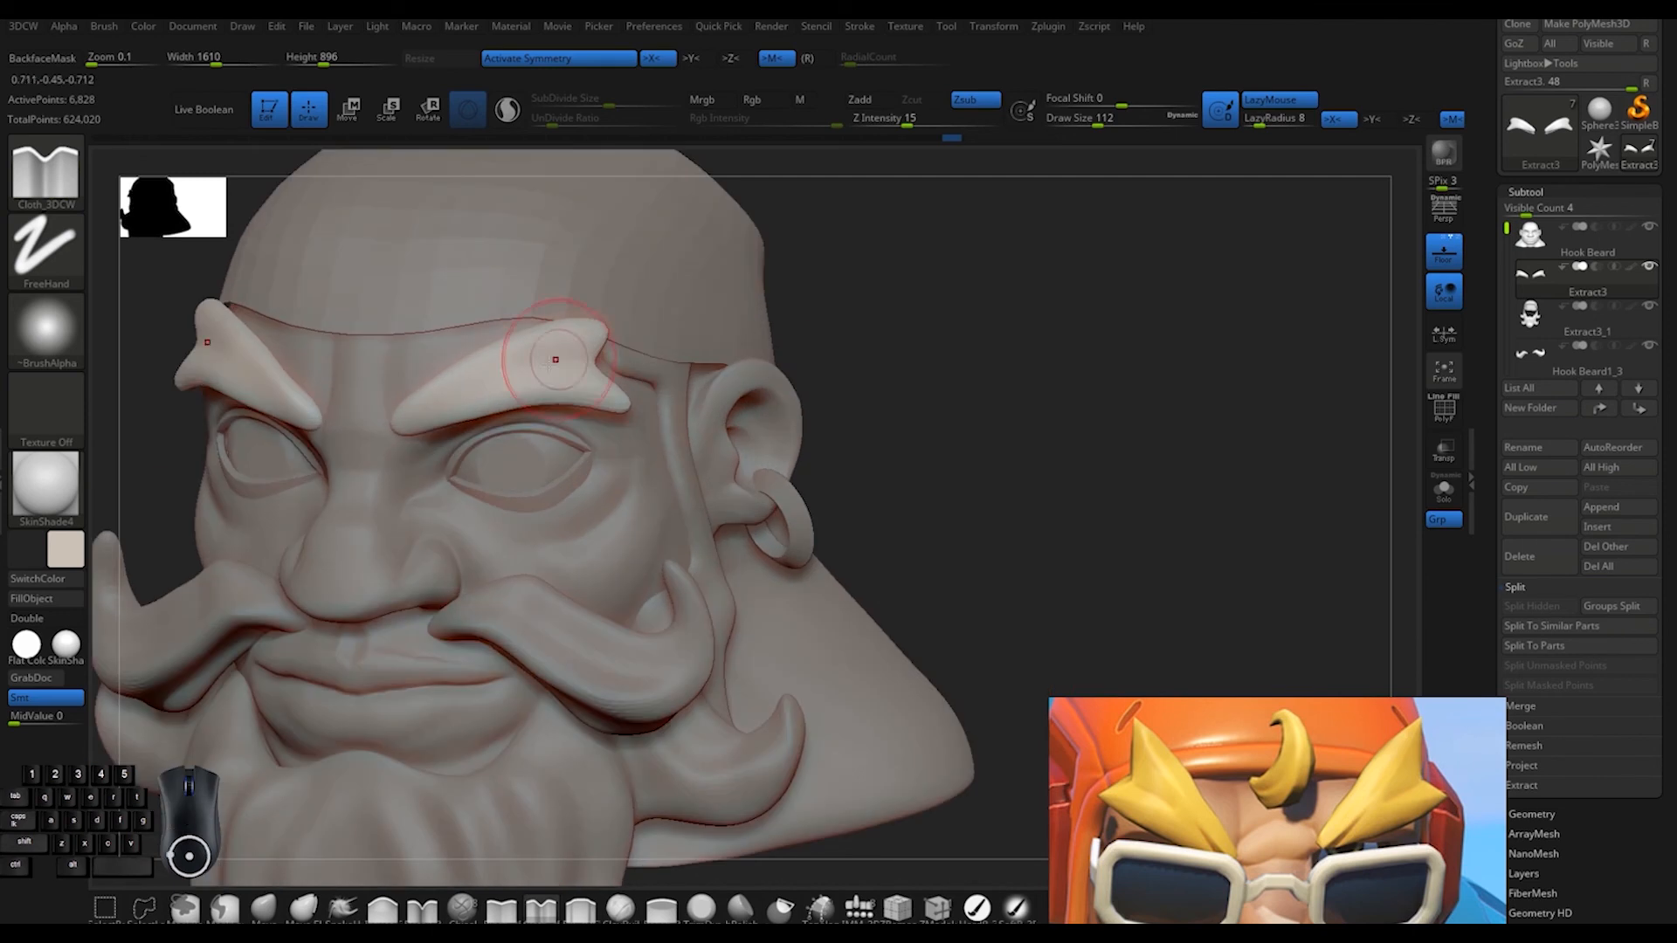
left_click_drag(1005, 419, 882, 559)
key("w")
key("w")
left_click_drag(1005, 559, 1040, 476)
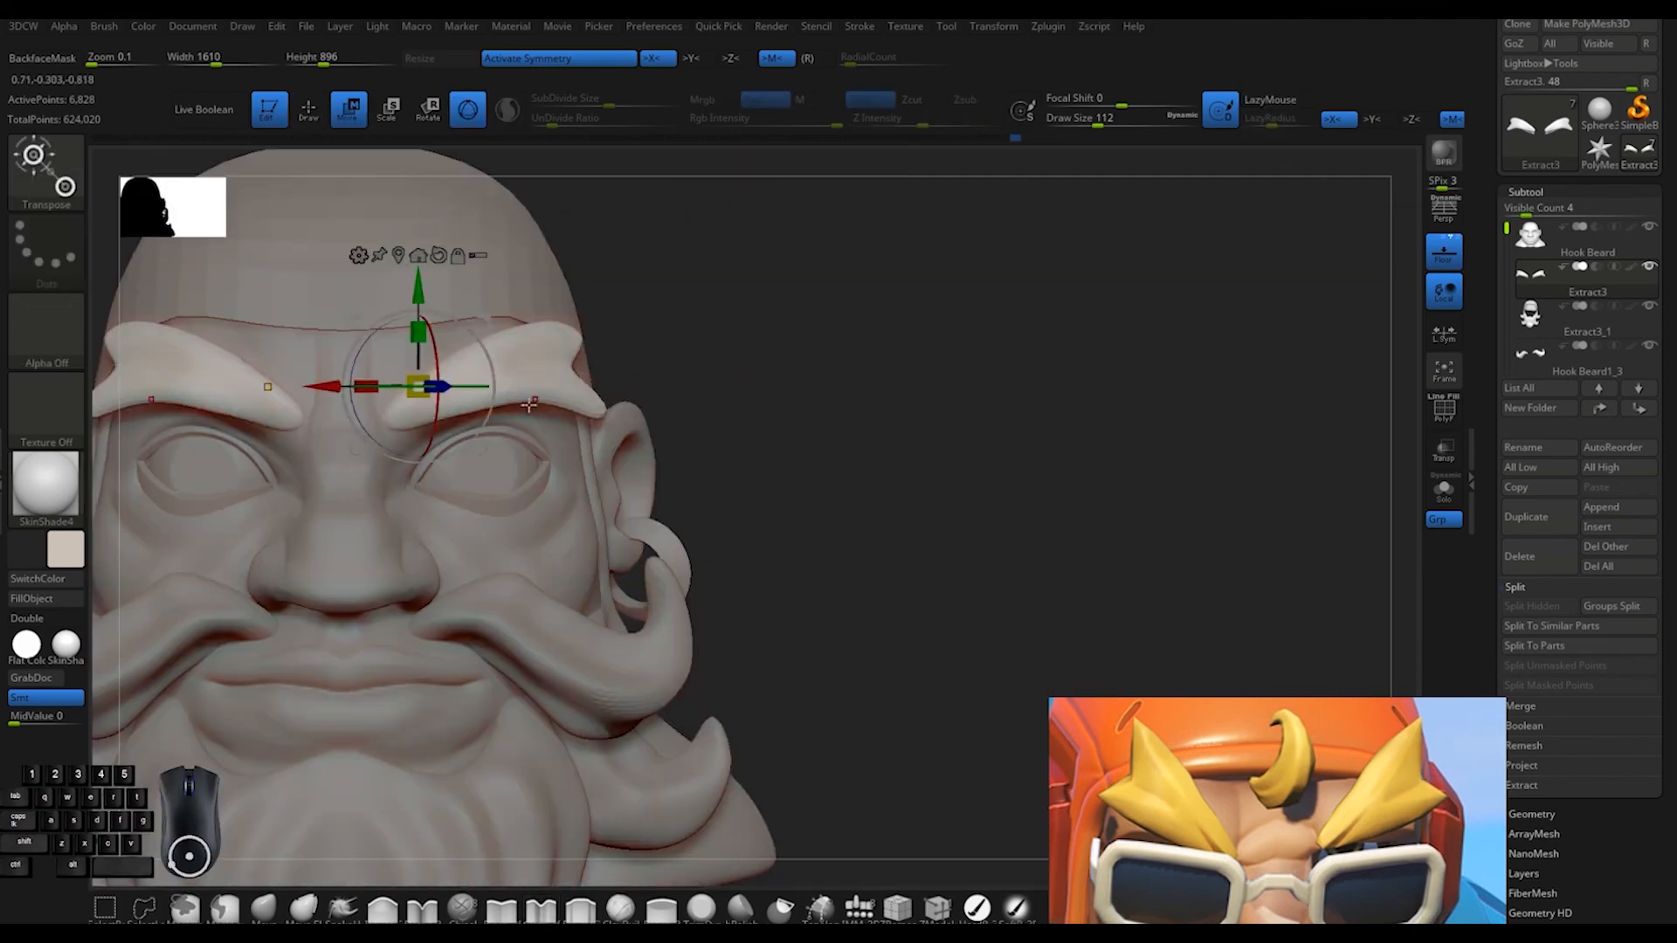
left_click_drag(702, 393, 786, 411)
key("w")
key("q")
mouse_move(882, 384)
left_mouse_down("shift")
mouse_move(827, 363)
mouse_move(872, 506)
mouse_move(1040, 450)
mouse_move(1063, 378)
mouse_move(1179, 318)
left_mouse_up("shift")
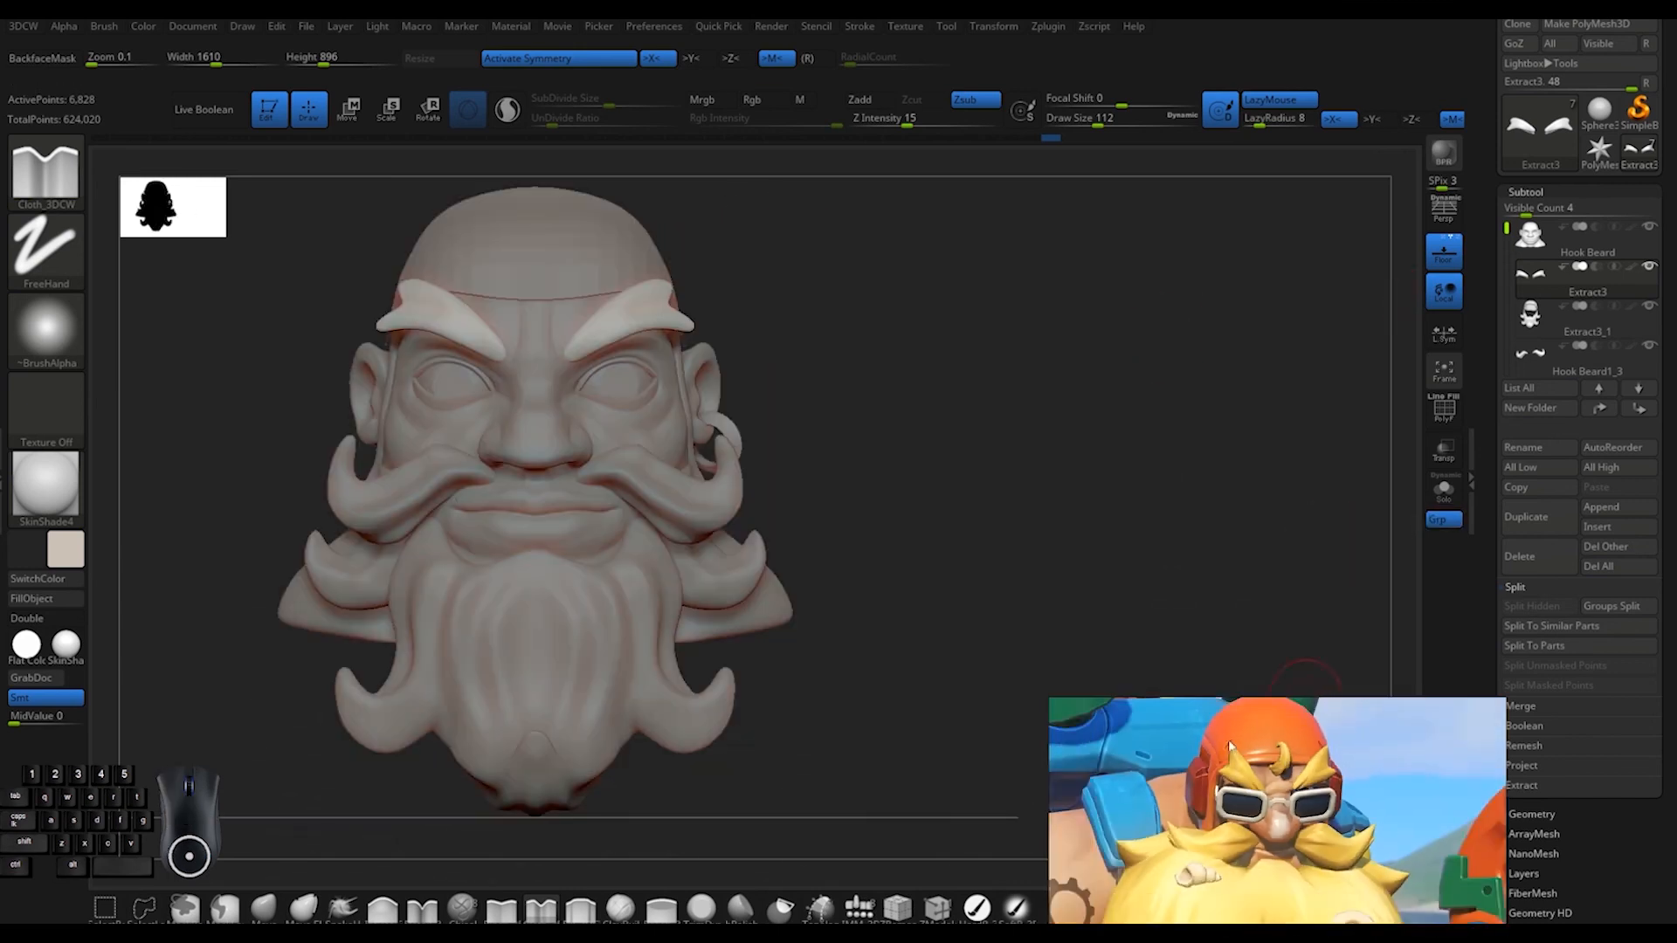
Select the beard again and carve strand grooves into its lower side locks and the pointed chin tip
left_click(602, 542, "alt")
mouse_move(970, 463)
left_mouse_down("alt")
mouse_move(988, 569)
mouse_move(900, 340)
left_mouse_up("alt")
left_click_drag(562, 391, 574, 449)
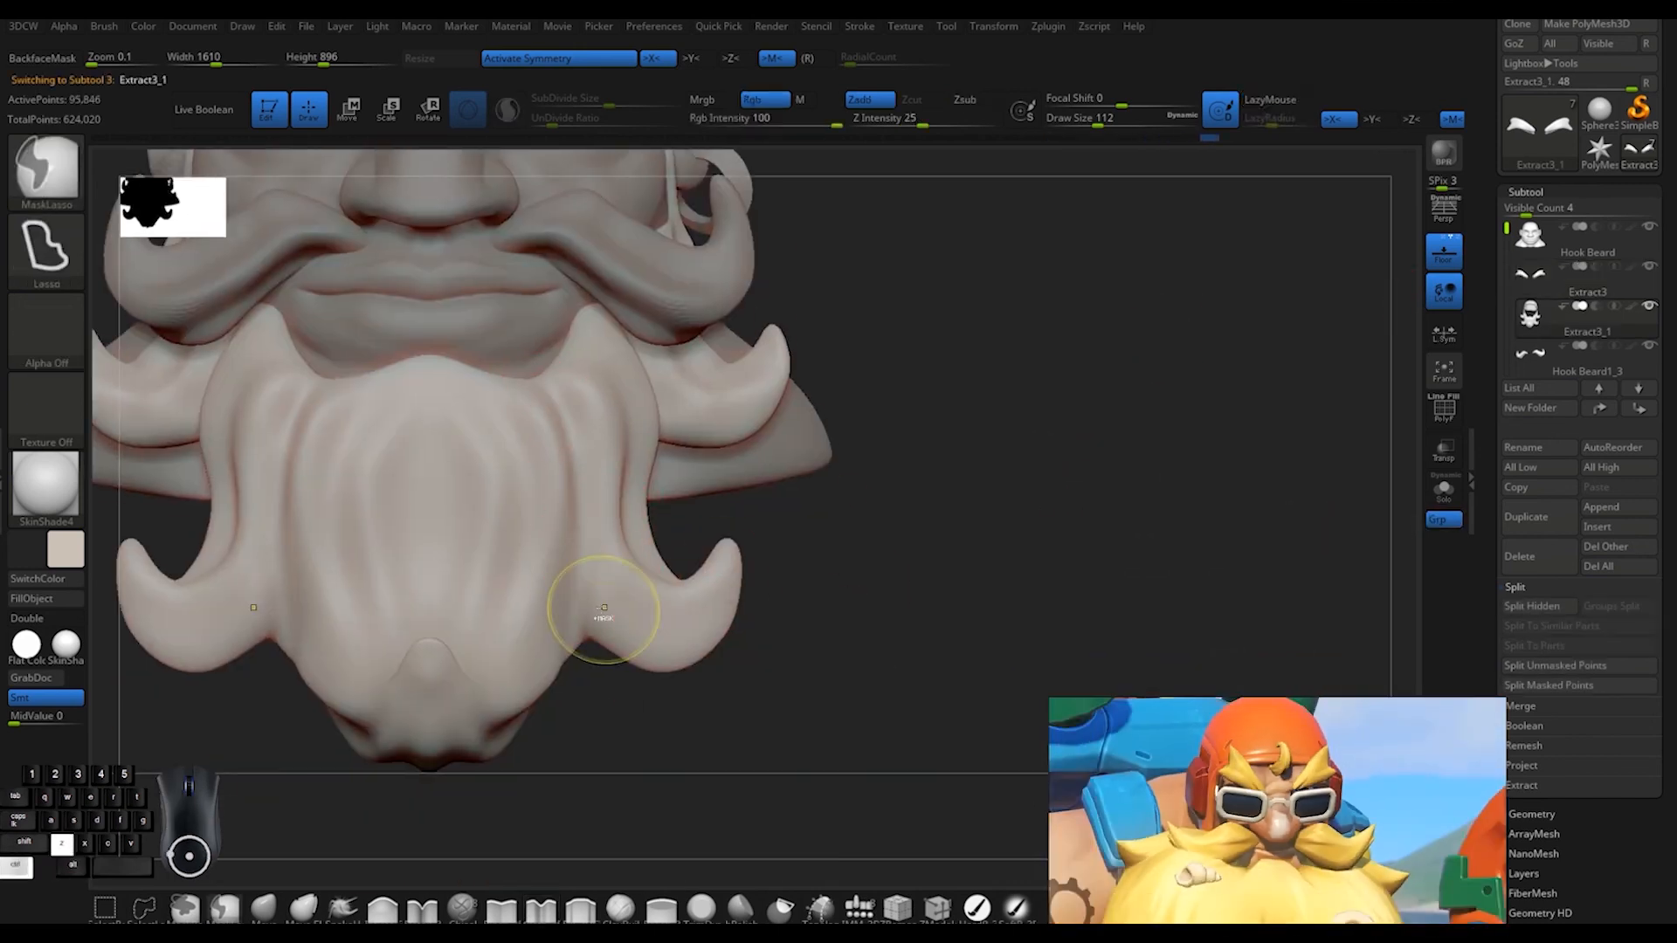
left_click_drag(619, 598, 650, 619)
left_click_drag(891, 638, 874, 559, "alt")
left_click_drag(873, 559, 824, 520)
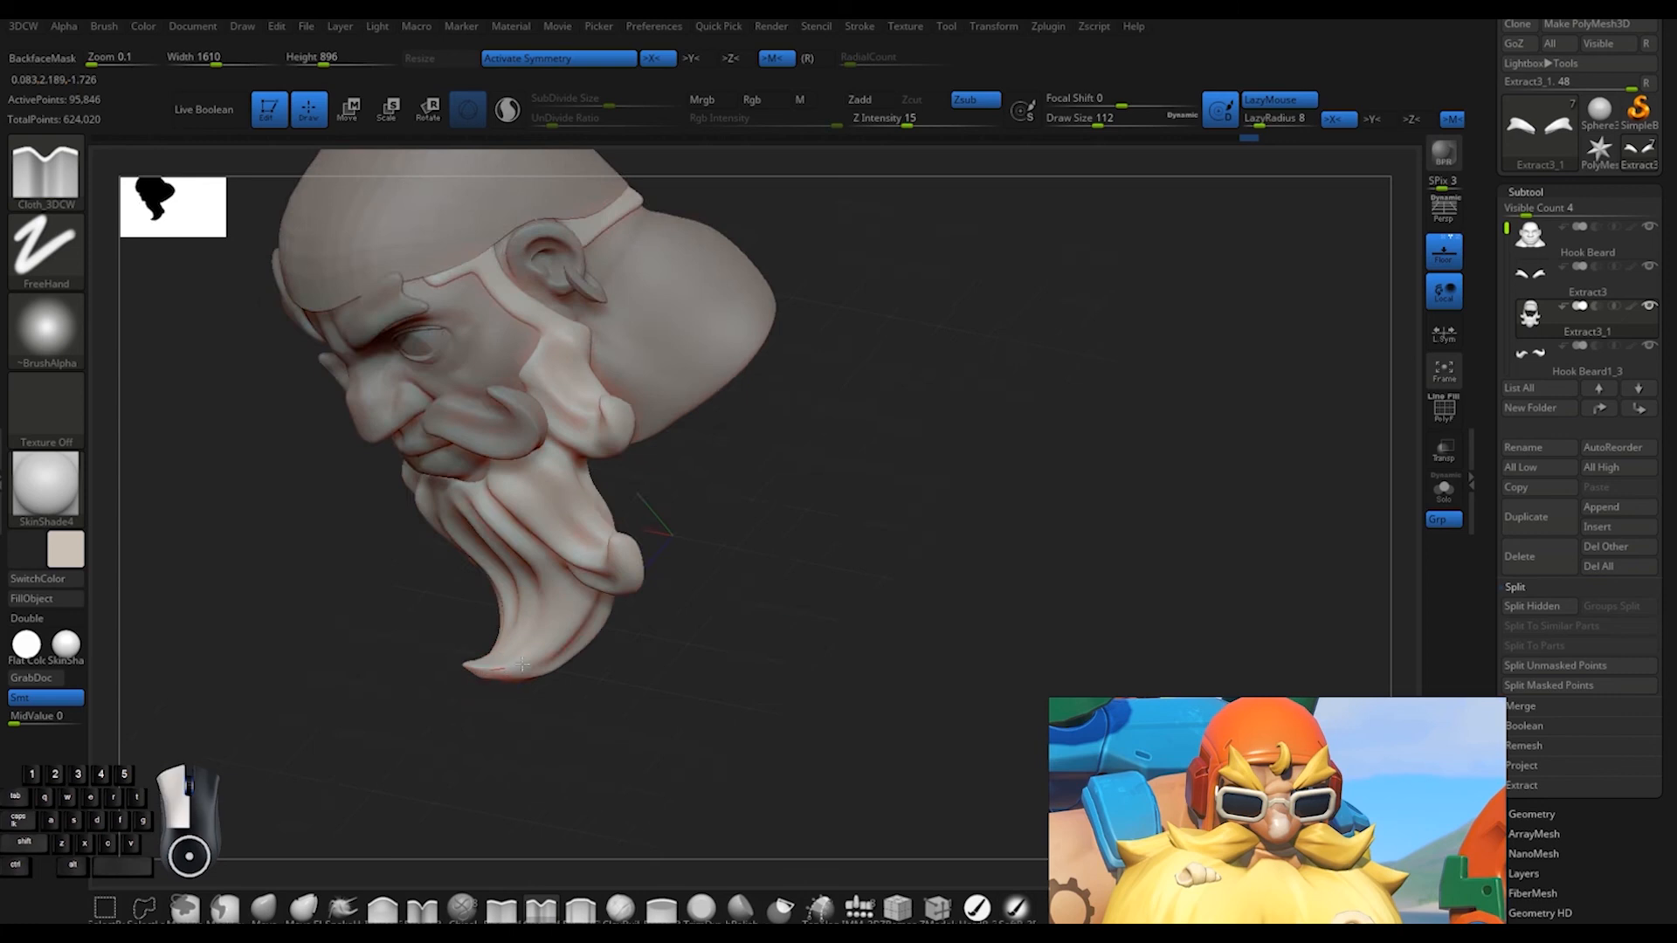
left_click_drag(522, 665, 559, 655)
left_click_drag(873, 559, 970, 525)
left_click_drag(472, 668, 461, 732)
left_click_drag(970, 612, 839, 489)
Refine and smooth the strand grooves at the front of the beard below the lower lip
mouse_move(1004, 559)
left_mouse_down()
mouse_move(978, 533)
mouse_move(1004, 612)
left_mouse_up()
left_click_drag(686, 322, 701, 397)
left_click_drag(839, 559, 961, 542)
mouse_move(883, 611)
left_mouse_down("alt")
mouse_move(861, 569)
mouse_move(882, 629)
left_mouse_up("alt")
left_click_drag(908, 541, 860, 506)
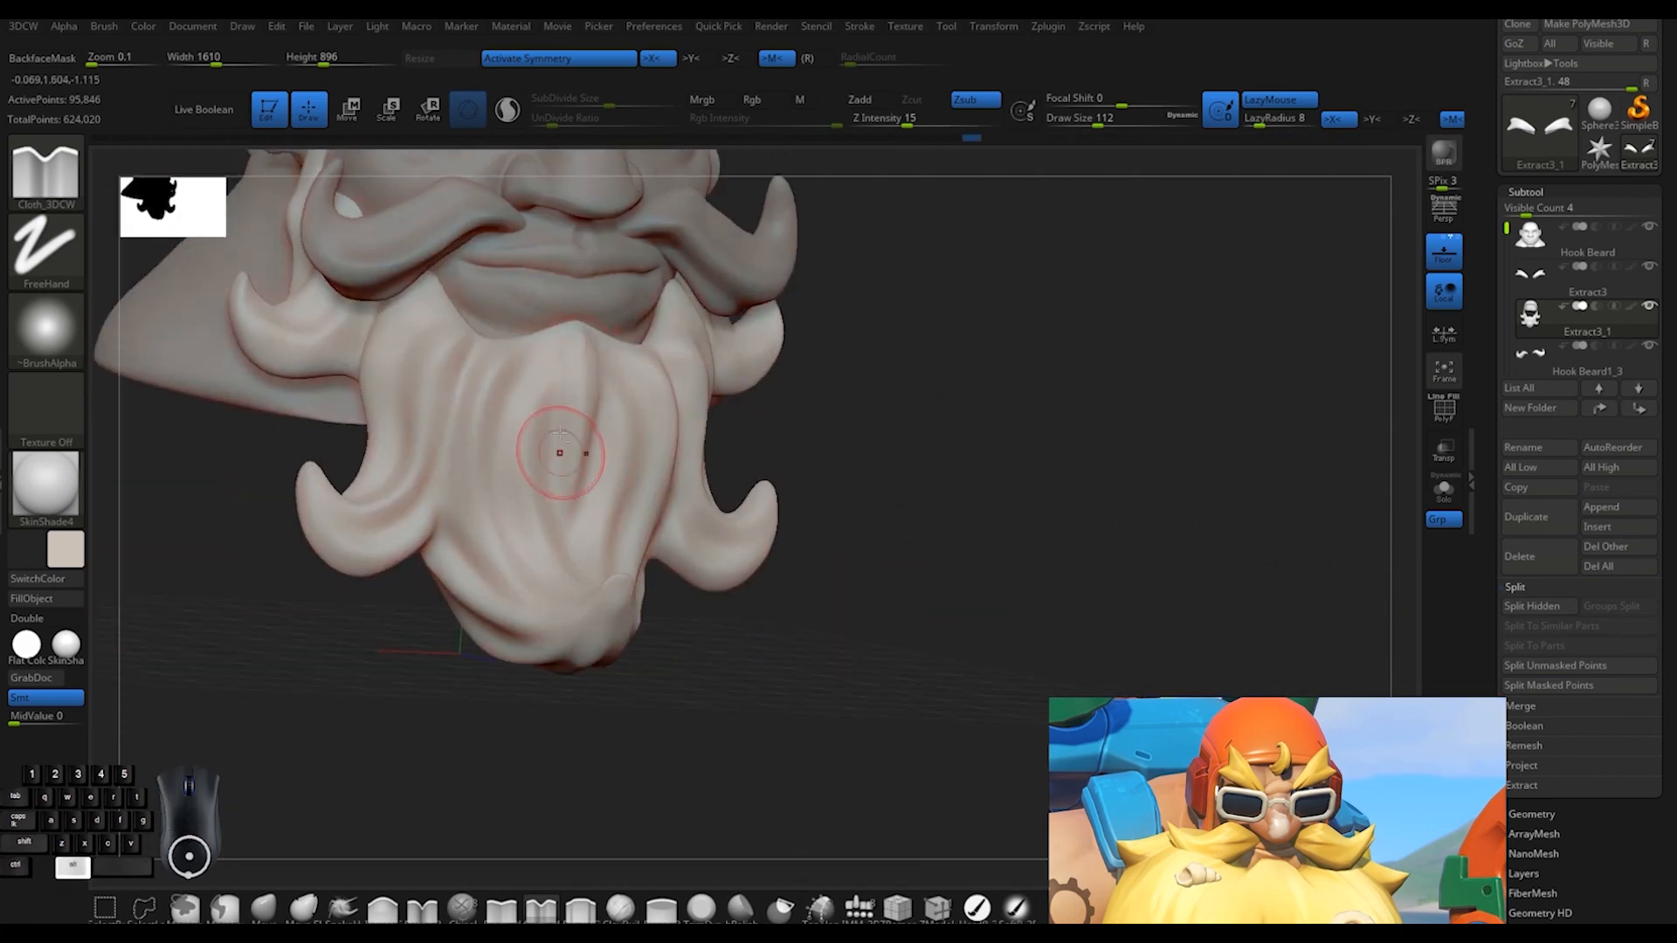
left_click_drag(843, 405, 523, 392)
mouse_move(925, 512)
left_mouse_down("alt")
mouse_move(891, 453)
mouse_move(909, 524)
left_mouse_up("alt")
left_click_drag(591, 371, 594, 406, "shift")
left_click_drag(953, 489, 978, 455)
left_click_drag(592, 415, 594, 446, "shift")
mouse_move(952, 506)
left_mouse_down()
mouse_move(990, 491)
mouse_move(953, 454)
left_mouse_up()
scroll(1223, 786, "down", 4)
left_click_drag(995, 329, 1092, 350)
left_click_drag(532, 410, 530, 443, "shift")
Smooth the strands on the beard's outer side locks
mouse_move(1048, 476)
left_mouse_down()
mouse_move(913, 513)
mouse_move(847, 498)
left_mouse_up()
left_click_drag(926, 559, 882, 489)
left_click_drag(773, 651, 771, 677, "shift")
left_click_drag(926, 612, 935, 515)
left_click_drag(762, 541, 763, 568, "shift")
mouse_move(926, 490)
left_mouse_down()
mouse_move(969, 550)
mouse_move(943, 602)
left_mouse_up()
Choose the Inflate_3DCW brush, select the bandana subtool and save the tool to disk
left_click(382, 908)
mouse_move(908, 541)
left_mouse_down("alt")
mouse_move(898, 617)
mouse_move(606, 687)
mouse_move(711, 581)
mouse_move(653, 619)
left_mouse_up("alt")
left_click(662, 499, "alt")
key("space")
mouse_move(1073, 513)
left_mouse_down()
mouse_move(873, 507)
mouse_move(978, 436)
mouse_move(882, 393)
left_mouse_up()
left_click(1602, 51)
key("space")
left_click_drag(908, 435, 926, 524)
Show the bandana's polyframe and thicken it with the ZModeler Extrude action on All Polygons
key("shift+f")
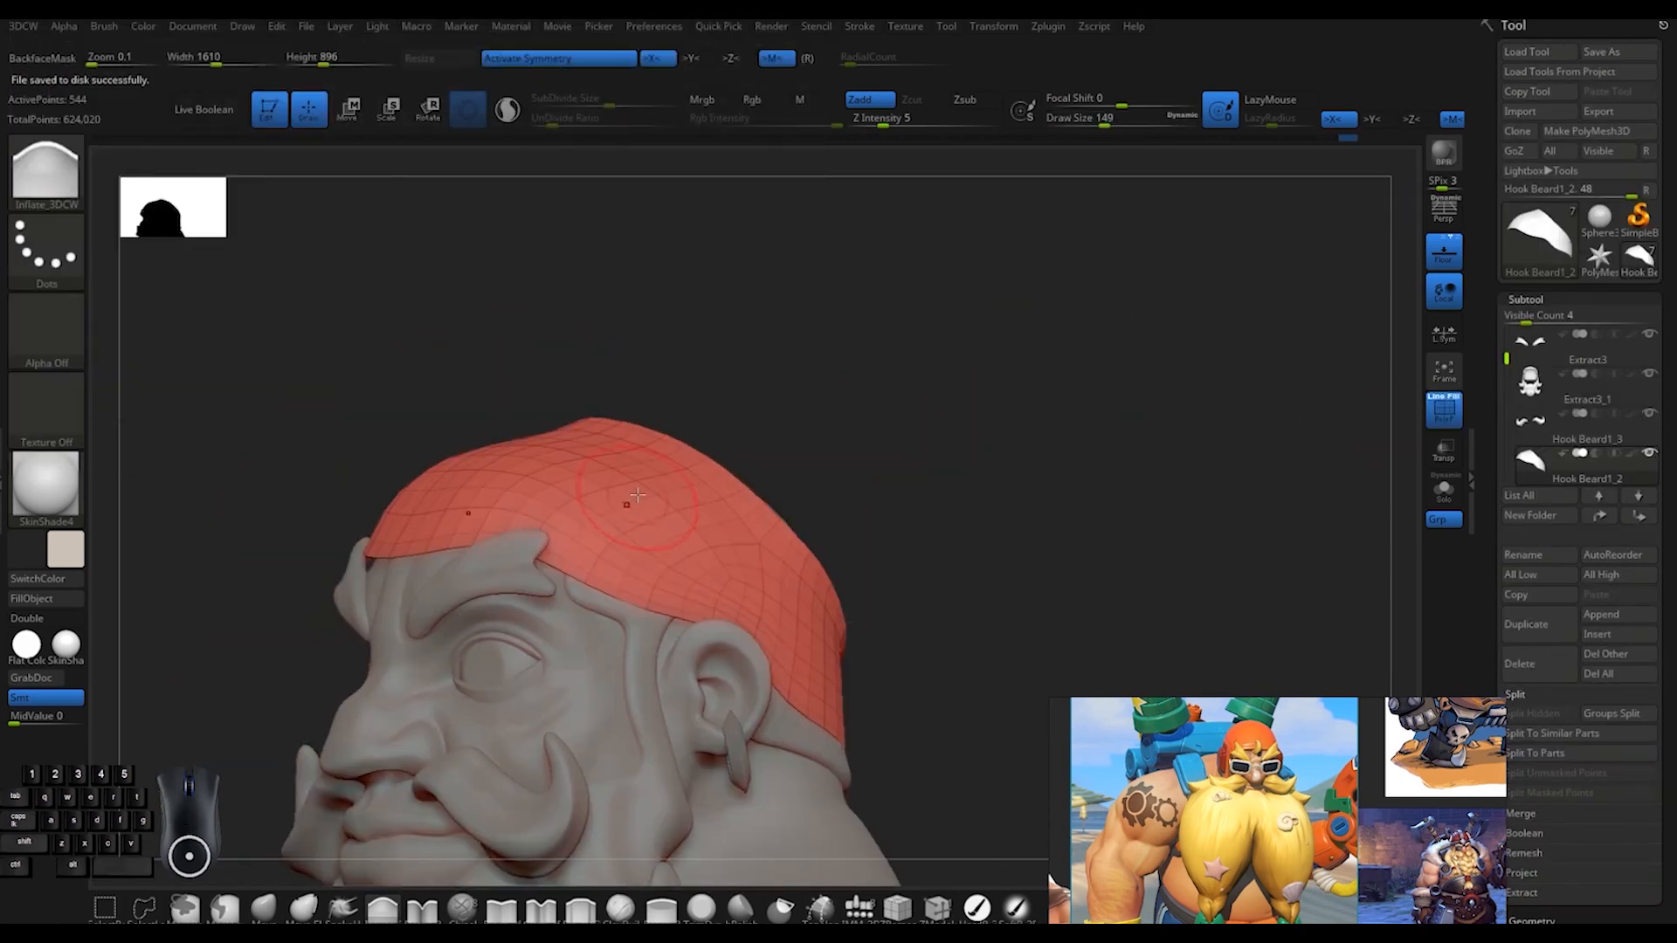
left_click(937, 908)
key("space")
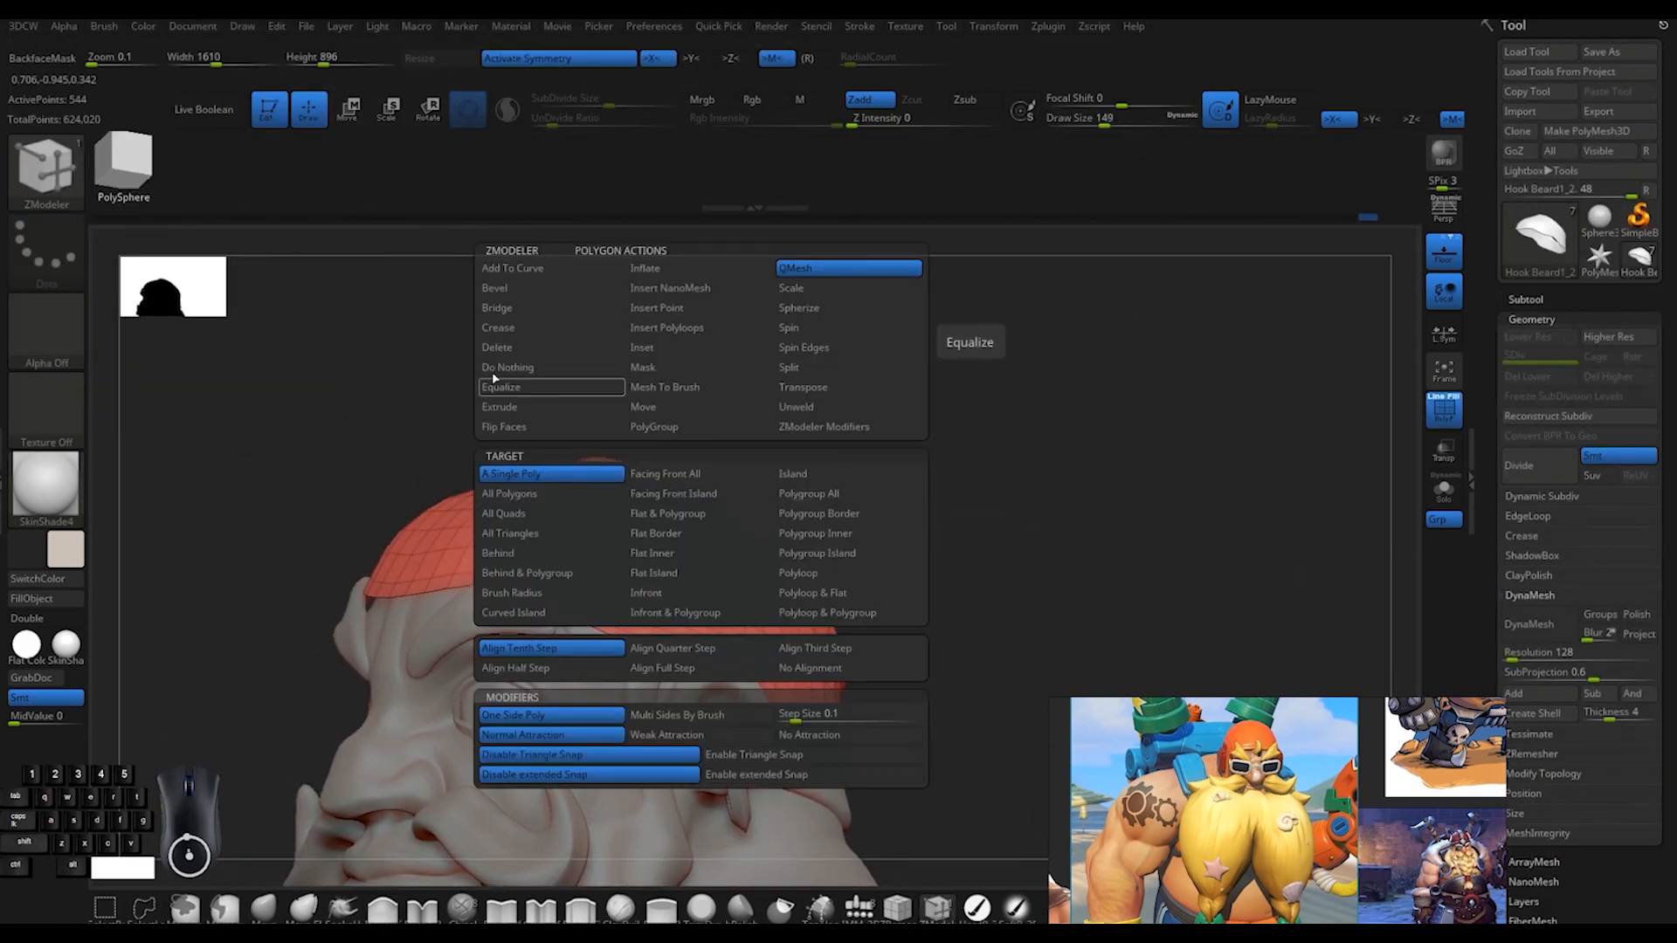
left_click(501, 404)
left_click(508, 493)
left_click_drag(709, 532, 741, 532)
left_click_drag(926, 559, 1018, 612, "shift")
mouse_move(1363, 822)
middle_mouse_down()
mouse_move(1217, 794)
mouse_move(1337, 812)
middle_mouse_up()
right_click_drag(905, 524, 906, 577, "ctrl")
left_click_drag(906, 525, 1005, 498)
mouse_move(734, 504)
left_mouse_down()
mouse_move(865, 528)
mouse_move(719, 524)
mouse_move(824, 498)
mouse_move(813, 447)
left_mouse_up()
Hide the polyframe and reshape the thickened bandana around the forehead with the SnakeHook brush
right_click_drag(944, 559, 943, 489, "ctrl")
key("space")
left_click_drag(954, 456, 1160, 430)
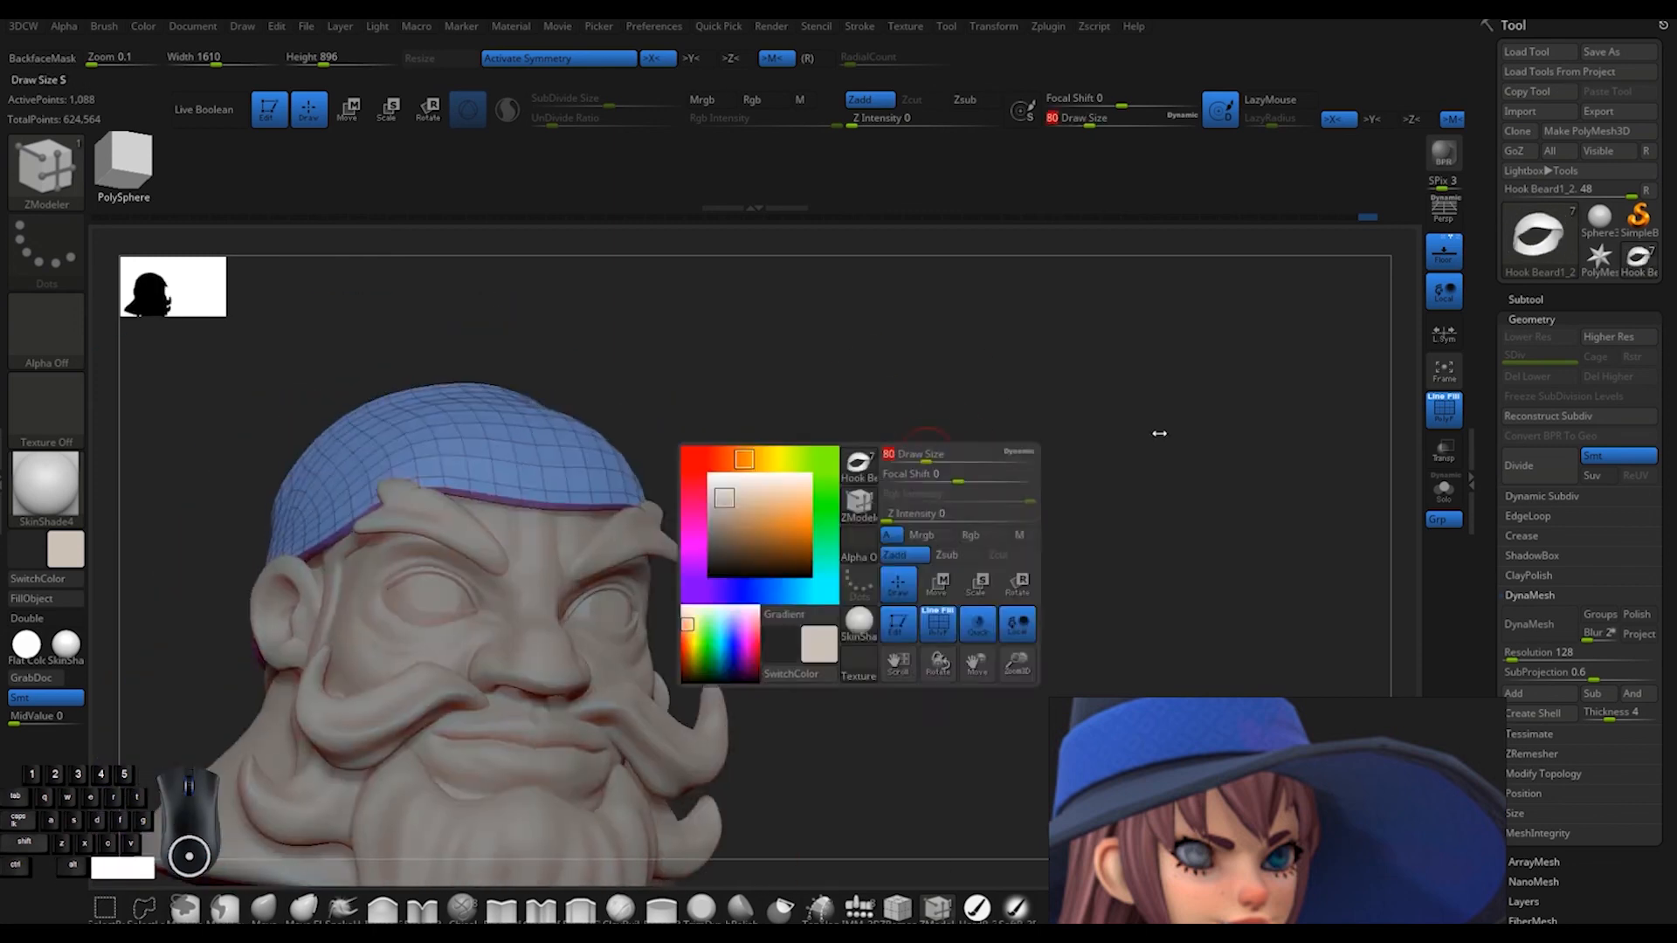
key("shift+f")
right_click_drag(1160, 430, 1160, 498, "ctrl")
left_click_drag(1160, 454, 1090, 415)
left_click(344, 914)
mouse_move(926, 507)
left_mouse_down()
mouse_move(1048, 472)
mouse_move(1031, 463)
left_mouse_up()
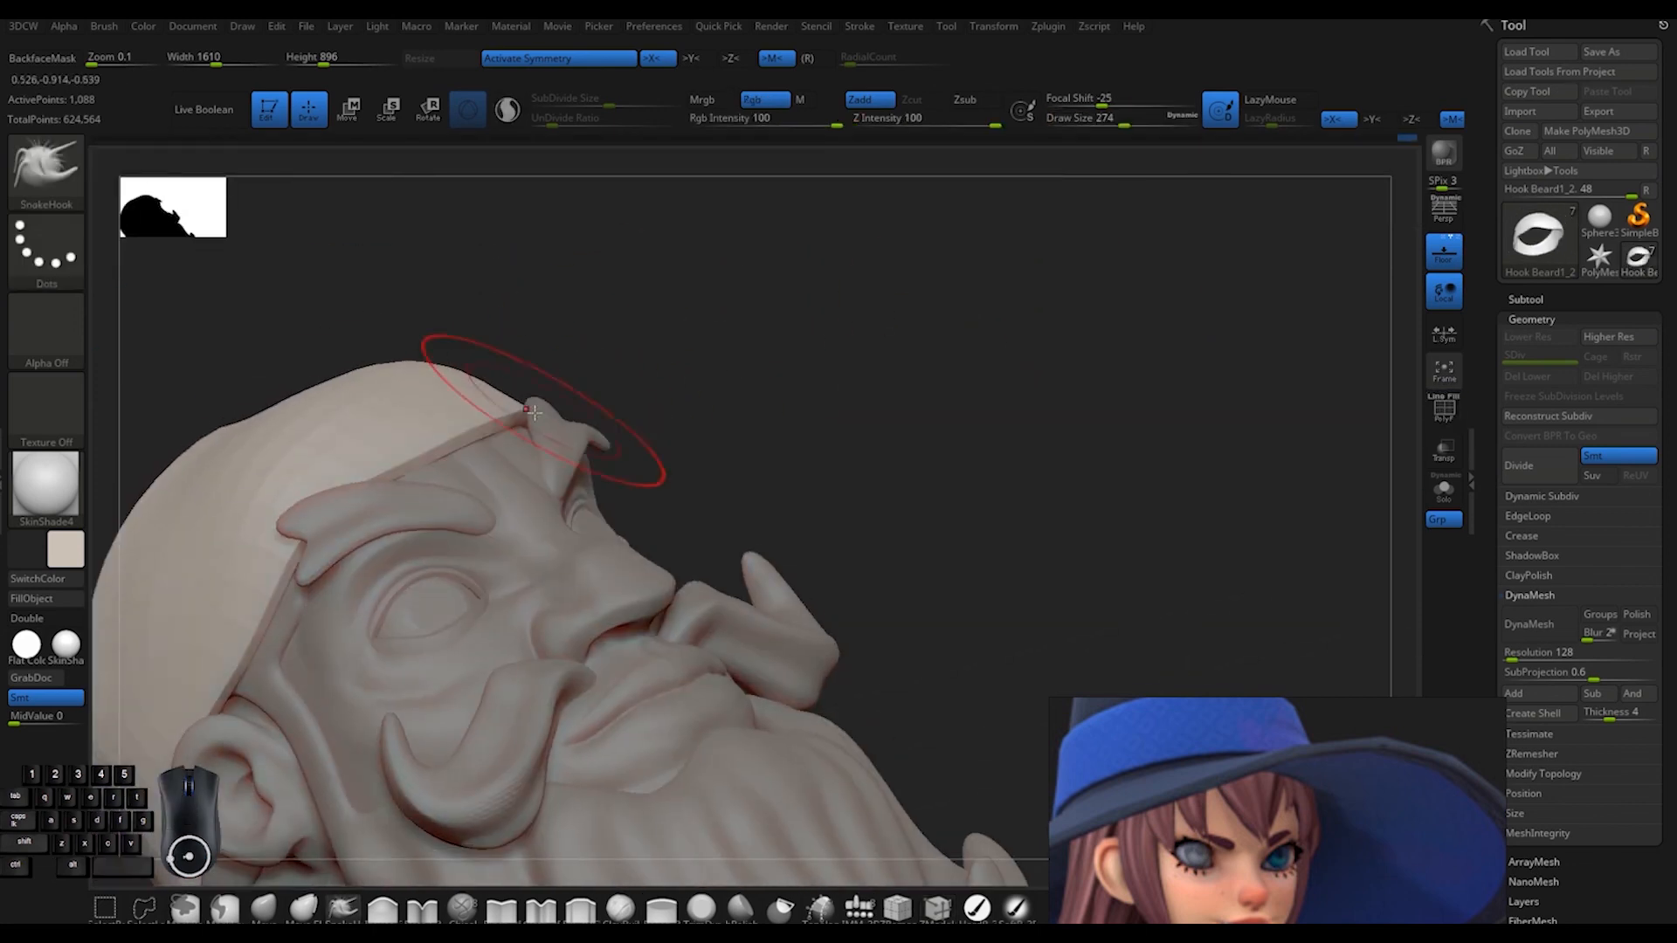
left_click_drag(611, 332, 891, 228)
left_click_drag(839, 297, 908, 436)
left_click_drag(908, 437, 854, 408)
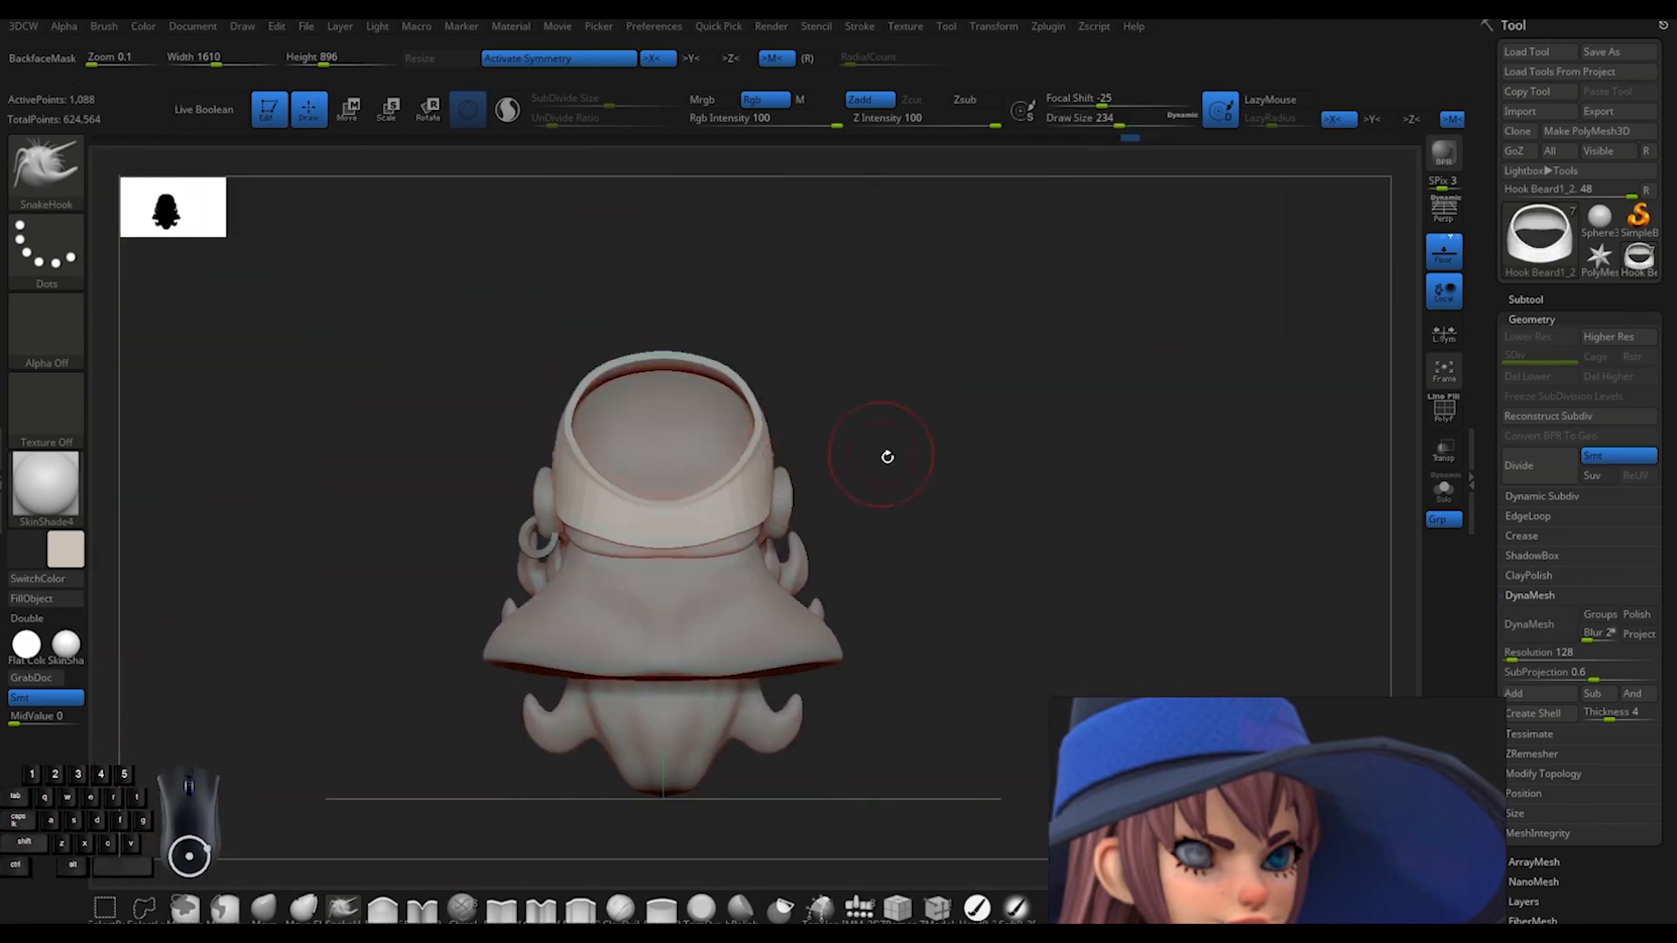
Isolate the bandana with its polyframe shown, insert an edge loop at its rim with ZModeler and center the gizmo on the unmasked mesh
key("s")
mouse_move(1029, 422)
left_mouse_down("alt")
mouse_move(1109, 475)
mouse_move(1096, 340)
mouse_move(1022, 381)
mouse_move(1056, 370)
mouse_move(1050, 347)
left_mouse_up("alt")
key("shift+f")
key("alt+s")
key("b")
key("z")
key("m")
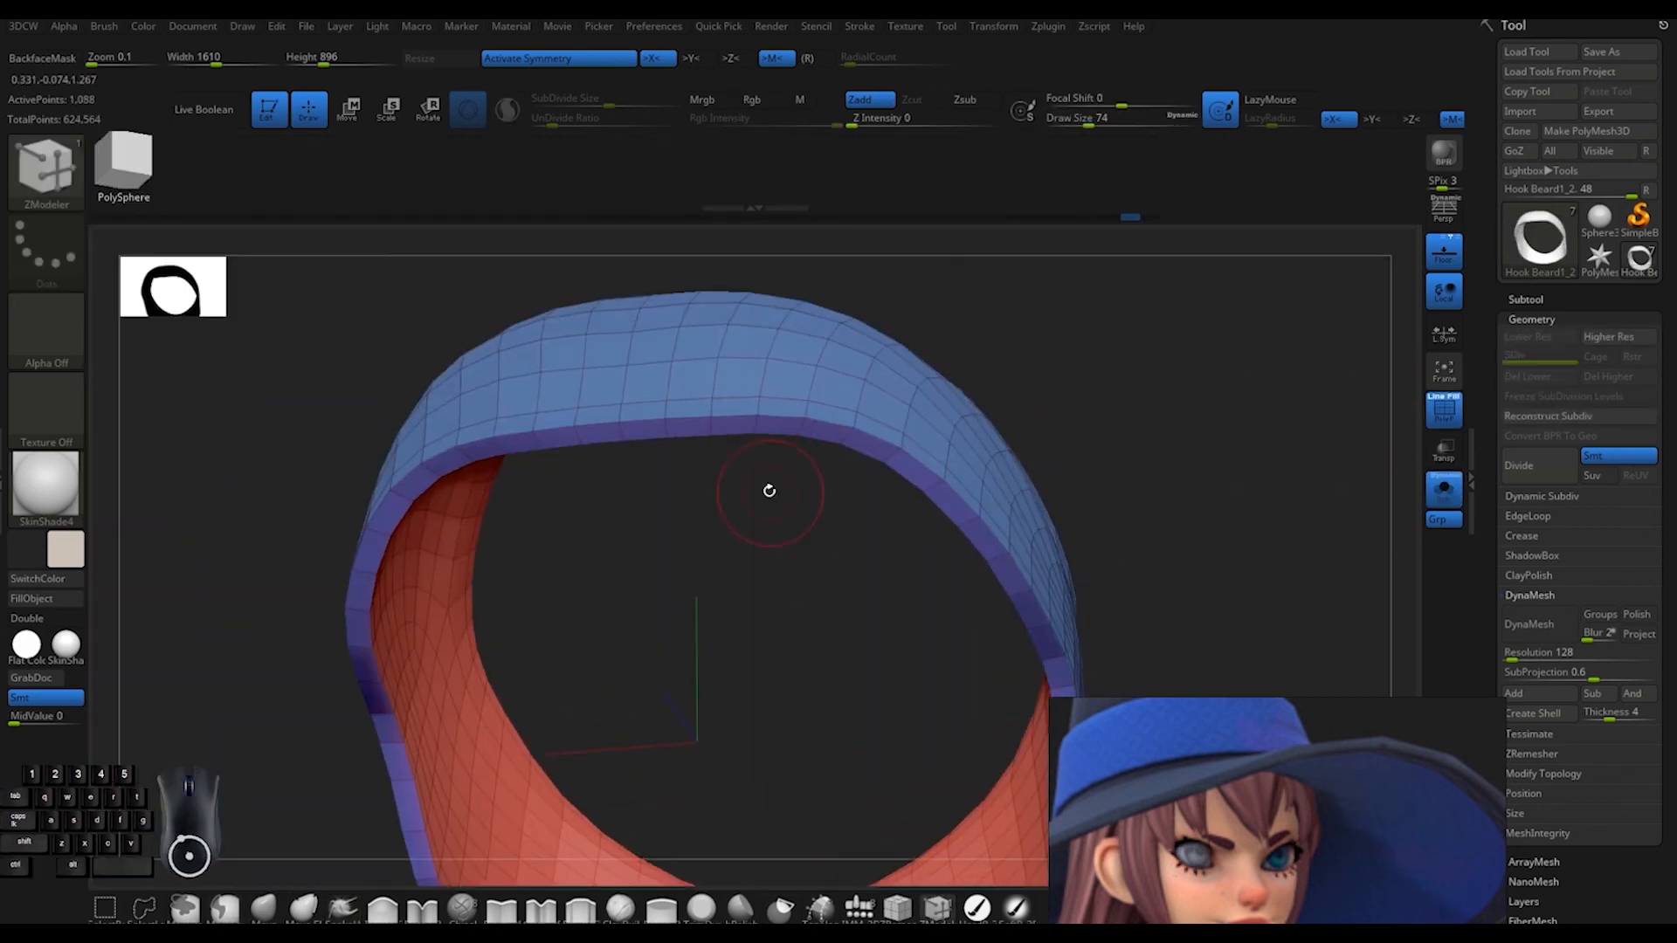
left_click(691, 646)
left_click(782, 427)
left_click_drag(1261, 425, 969, 419, "shift")
left_click(429, 273, "alt")
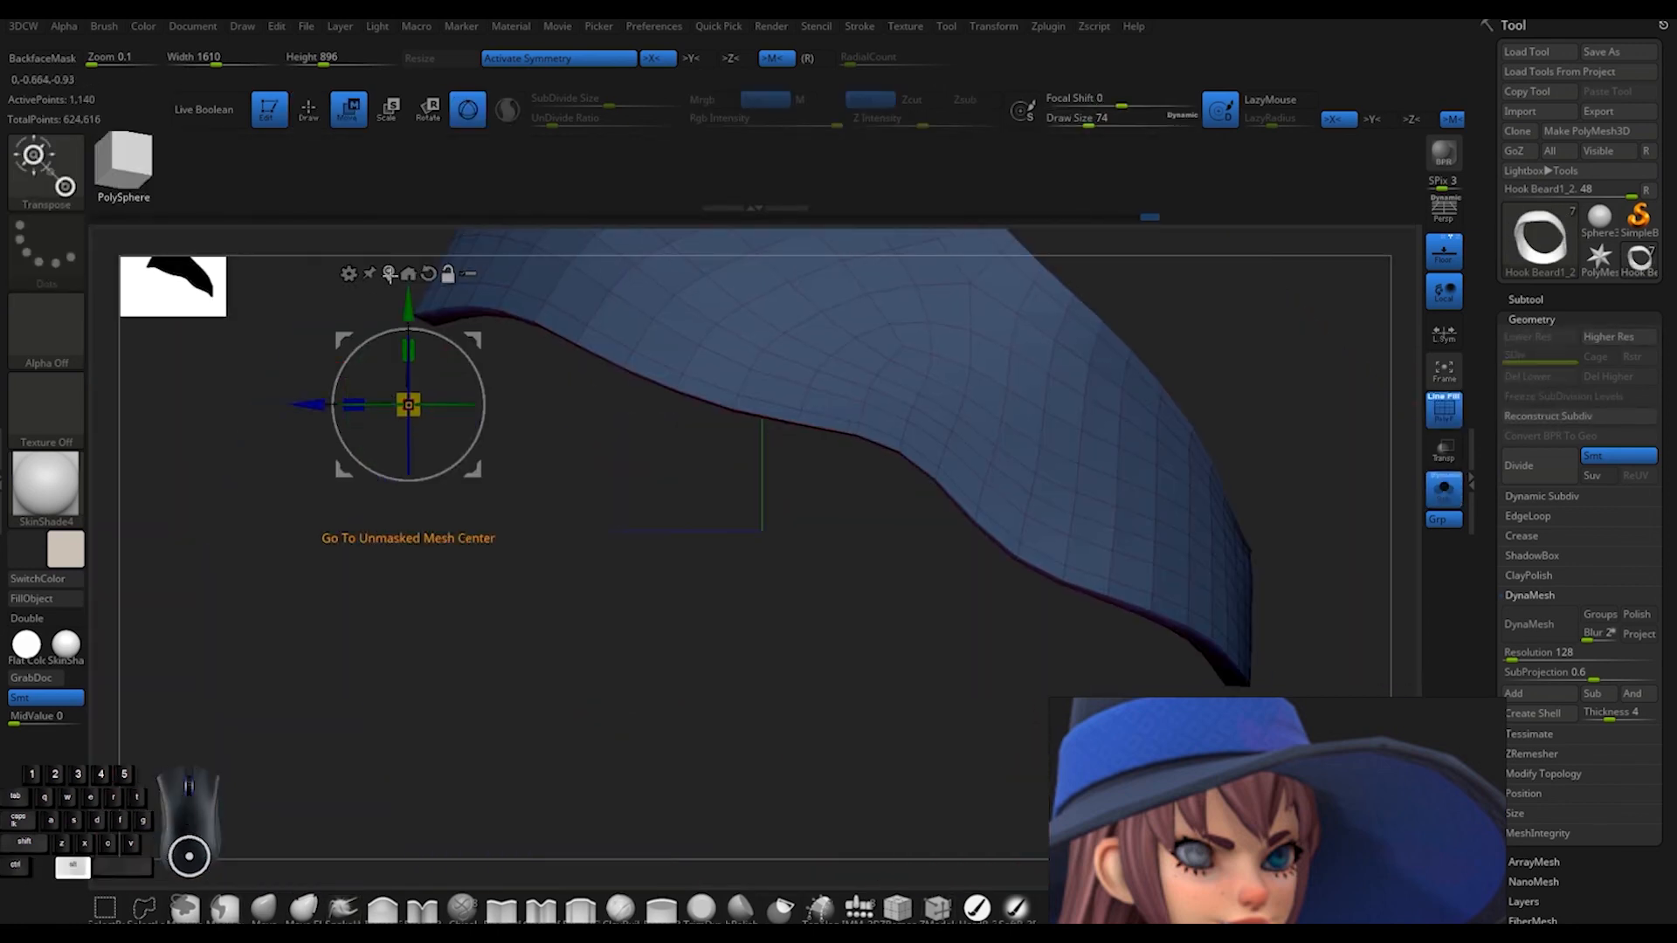
key("q")
Insert another single edge loop along the underside rim of the bandana
mouse_move(1284, 349)
left_mouse_down()
mouse_move(1048, 376)
mouse_move(1105, 445)
left_mouse_up()
key("space")
left_click(854, 481)
left_click(892, 412)
Transpose the rim's edge loop slightly with the gizmo and bring the rest of the head back into view
key("space")
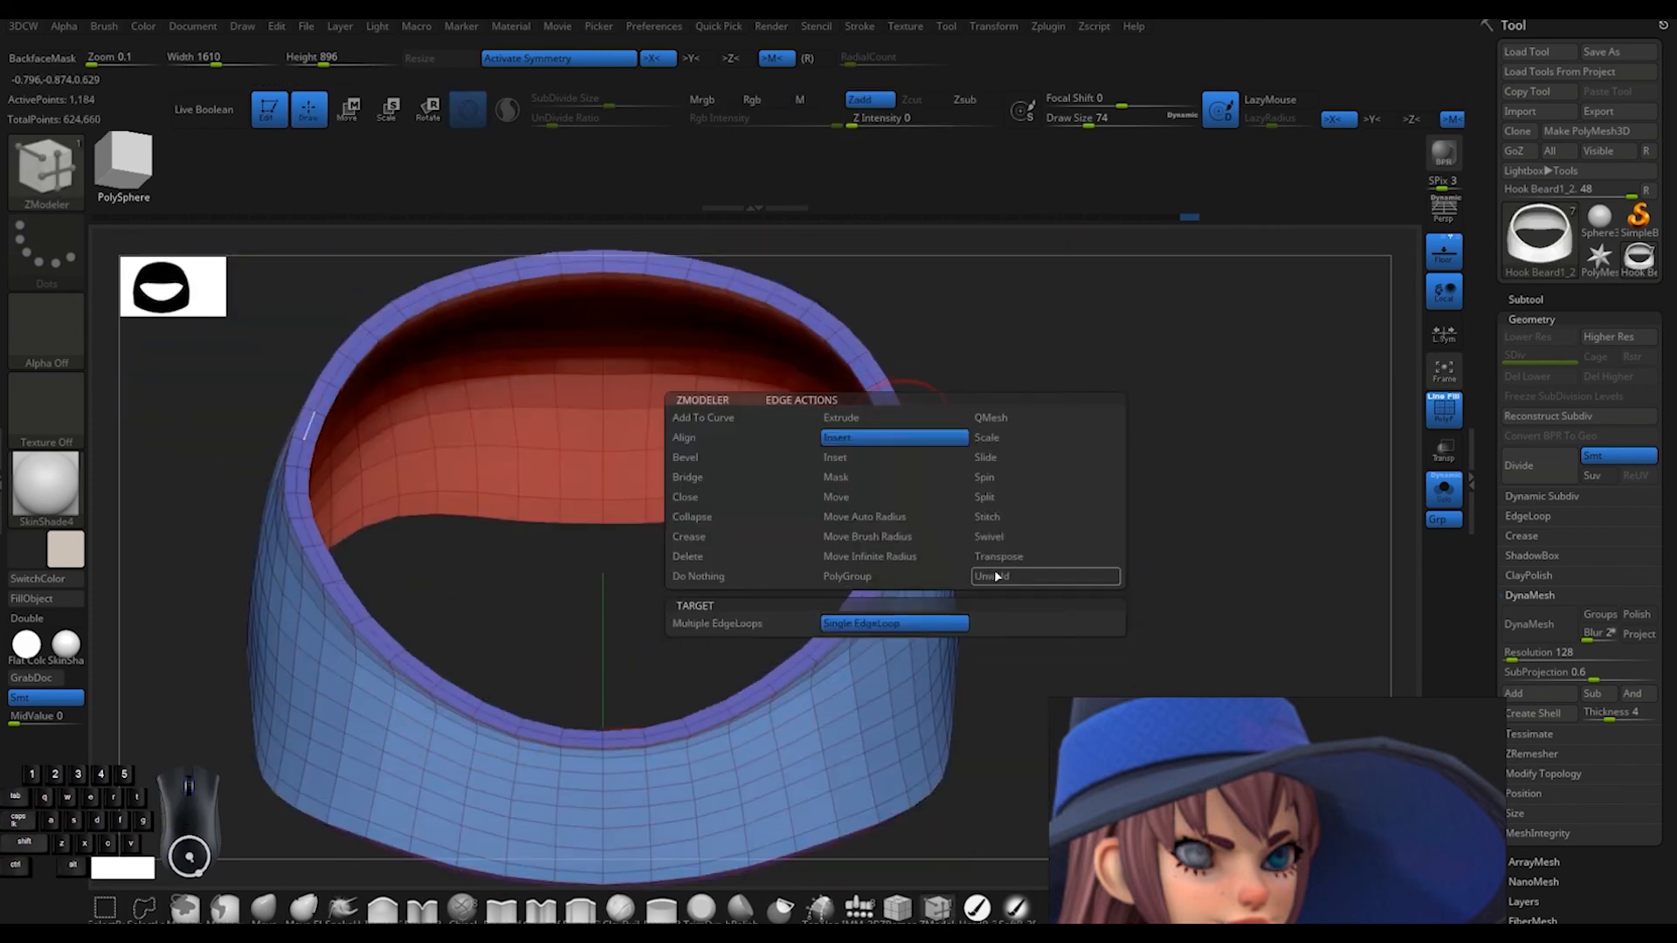
left_click(996, 570)
left_click(898, 431)
left_click_drag(978, 426, 1052, 416)
left_click_drag(712, 386, 719, 378)
key("q")
left_click_drag(1066, 393, 1030, 411)
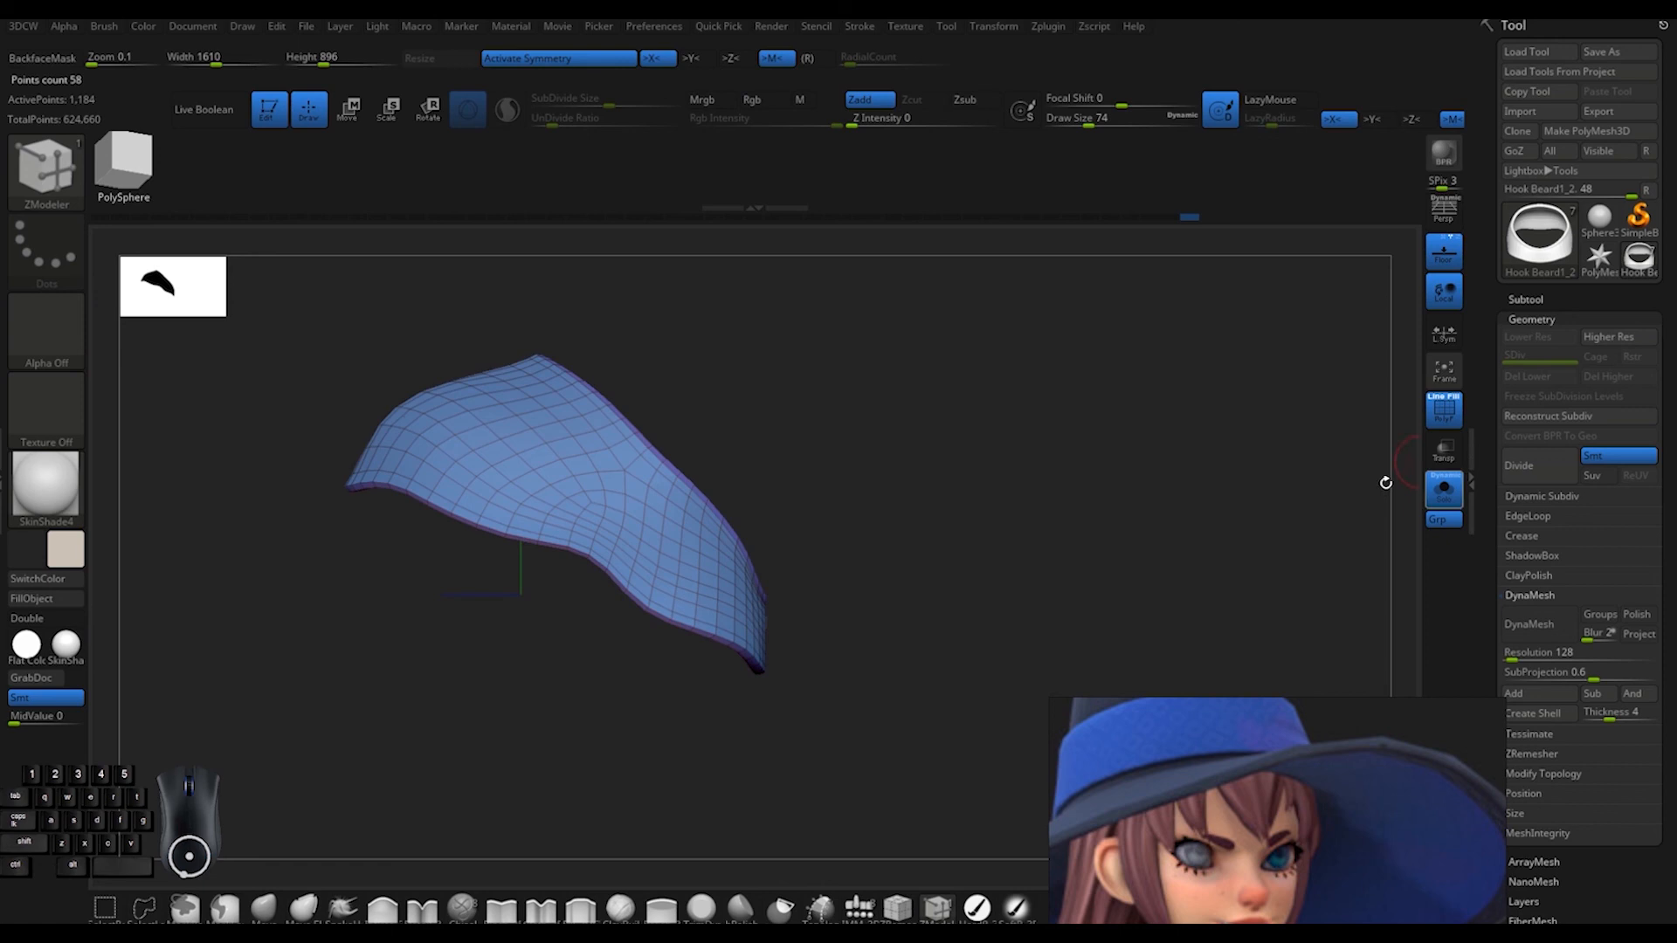
left_click(1444, 490)
Examine the whole head from the front against the character reference images
left_click_drag(1285, 393, 1063, 367, "shift")
scroll(1234, 798, "down", 4)
scroll(1234, 798, "down", 3)
scroll(1292, 760, "up", 8)
scroll(1388, 751, "down", 5)
scroll(1293, 747, "up", 5)
scroll(1188, 752, "down", 5)
left_click_drag(1026, 450, 1086, 516, "alt")
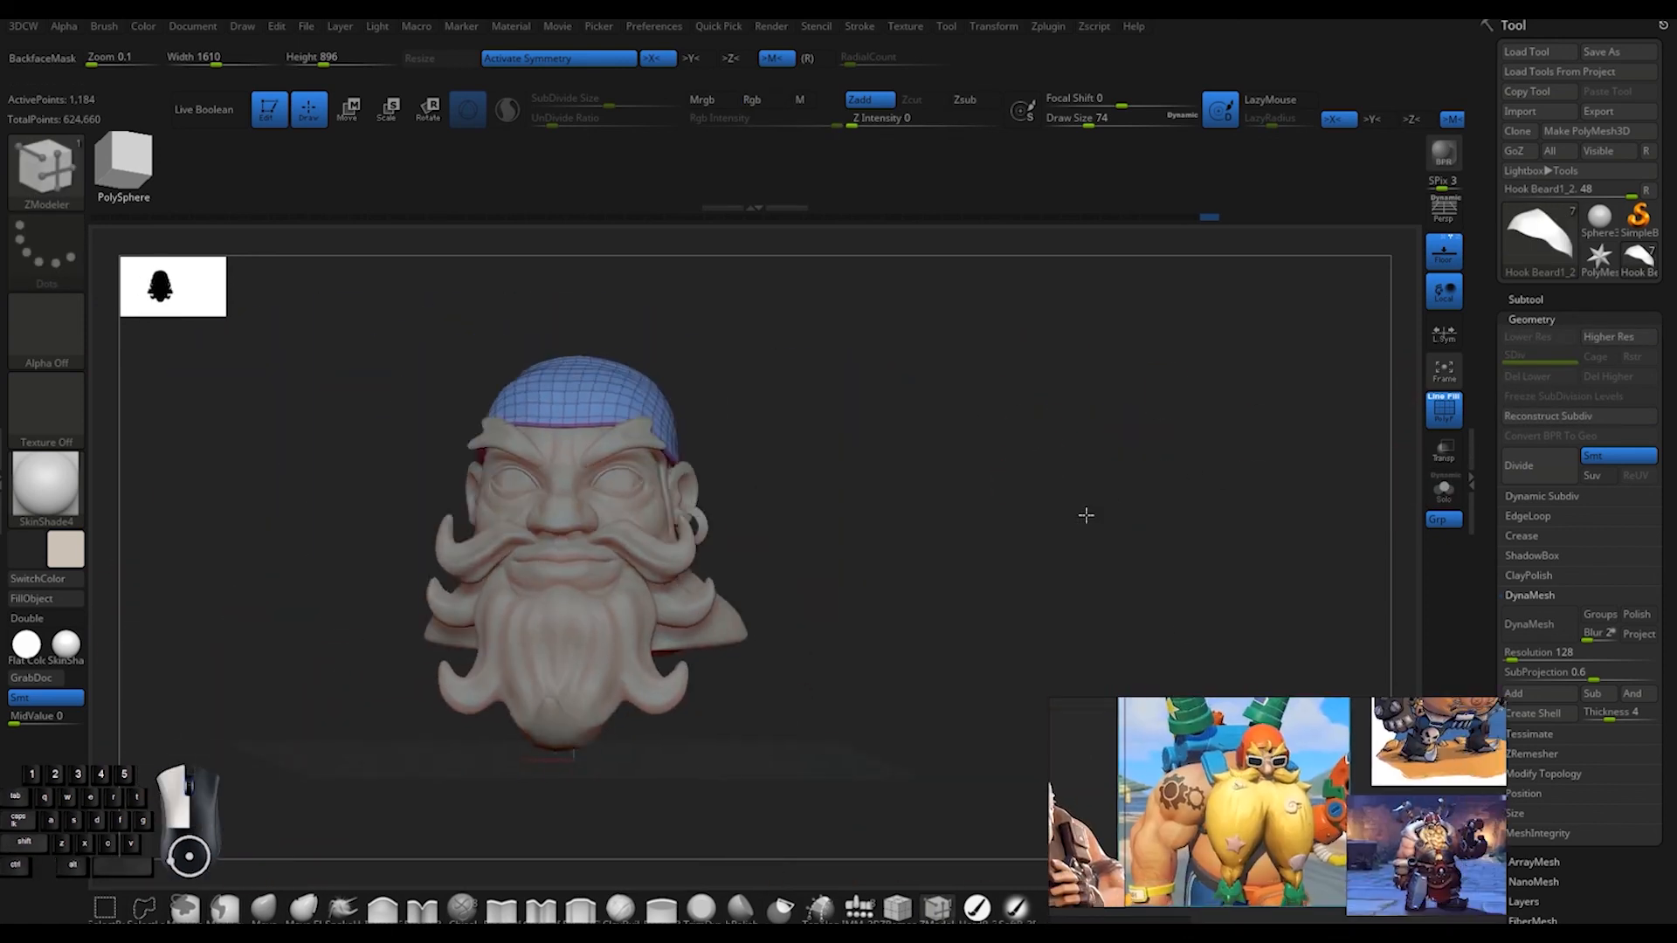
Hide the polyframe and floor grid, and subdivide the bandana twice
left_click(1443, 414)
left_click(1444, 251)
left_click_drag(1101, 341, 1079, 369, "alt")
key("ctrl+d")
key("ctrl+d")
left_click_drag(1292, 407, 842, 381)
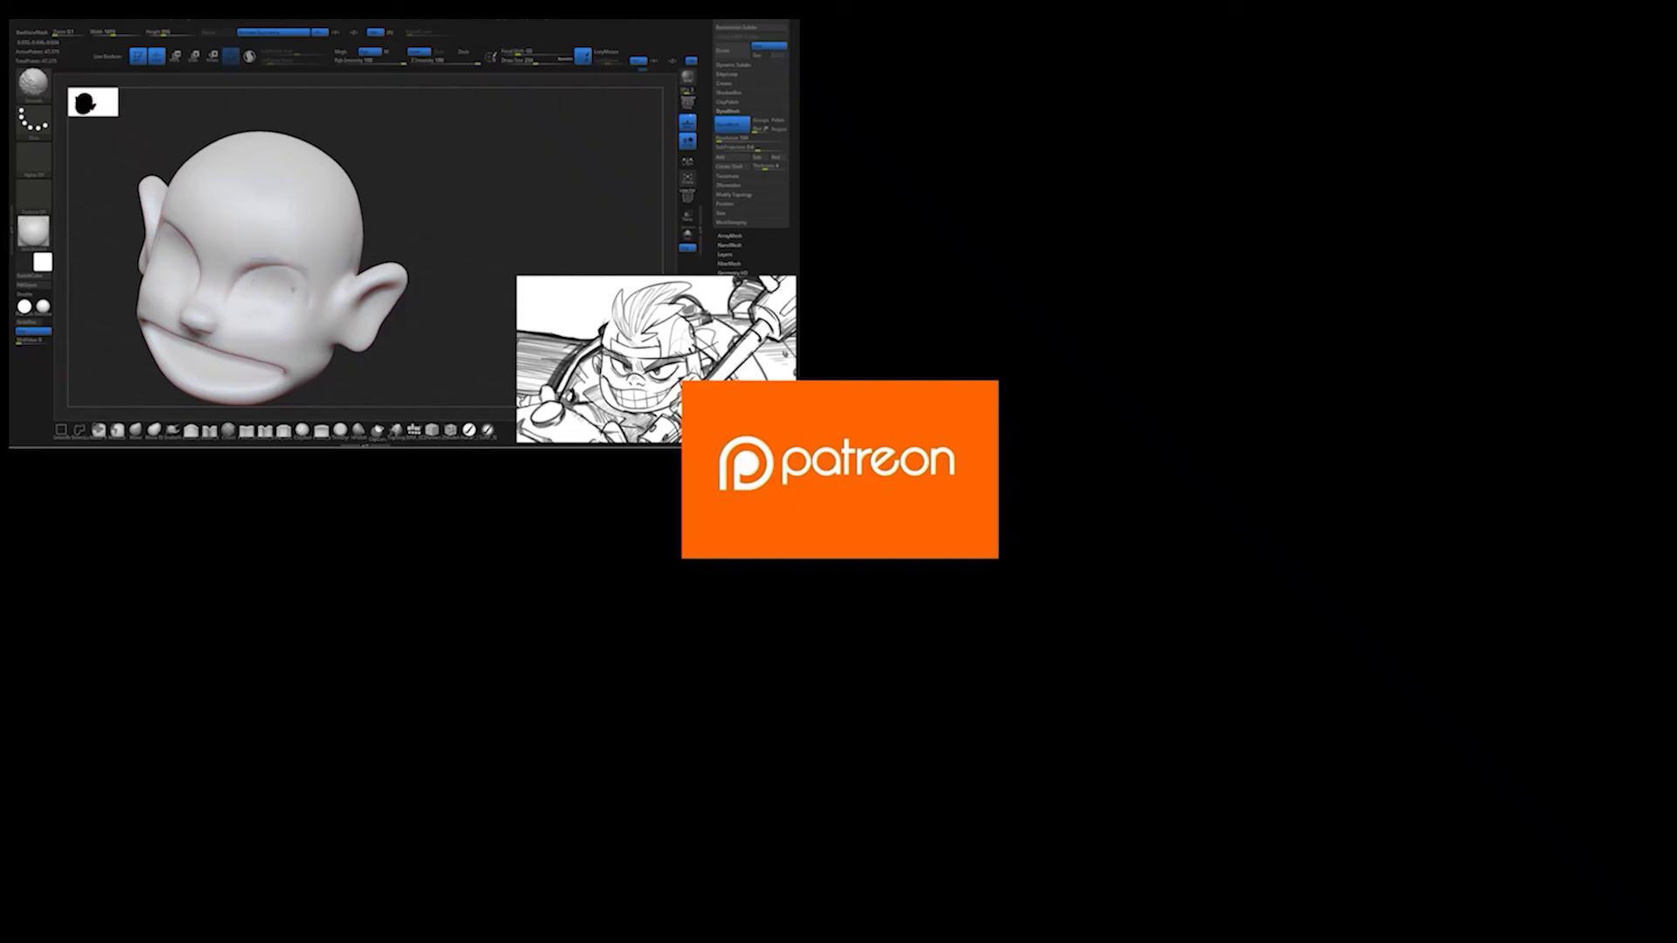